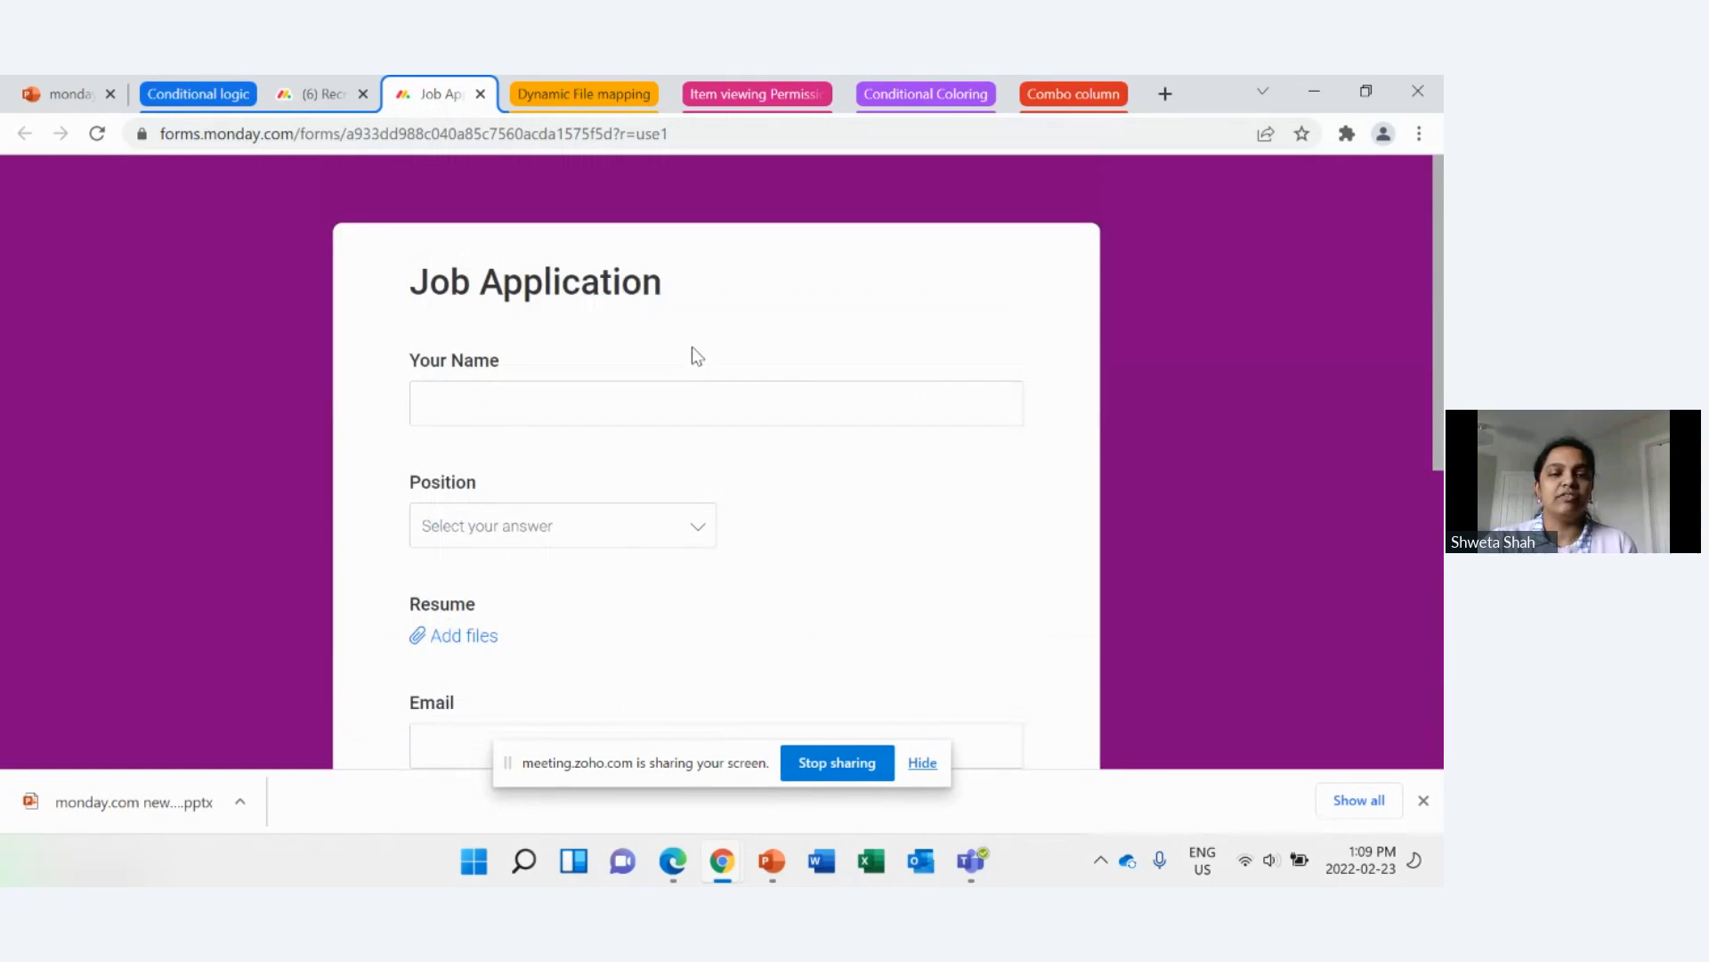
scroll(692, 355, down, 5)
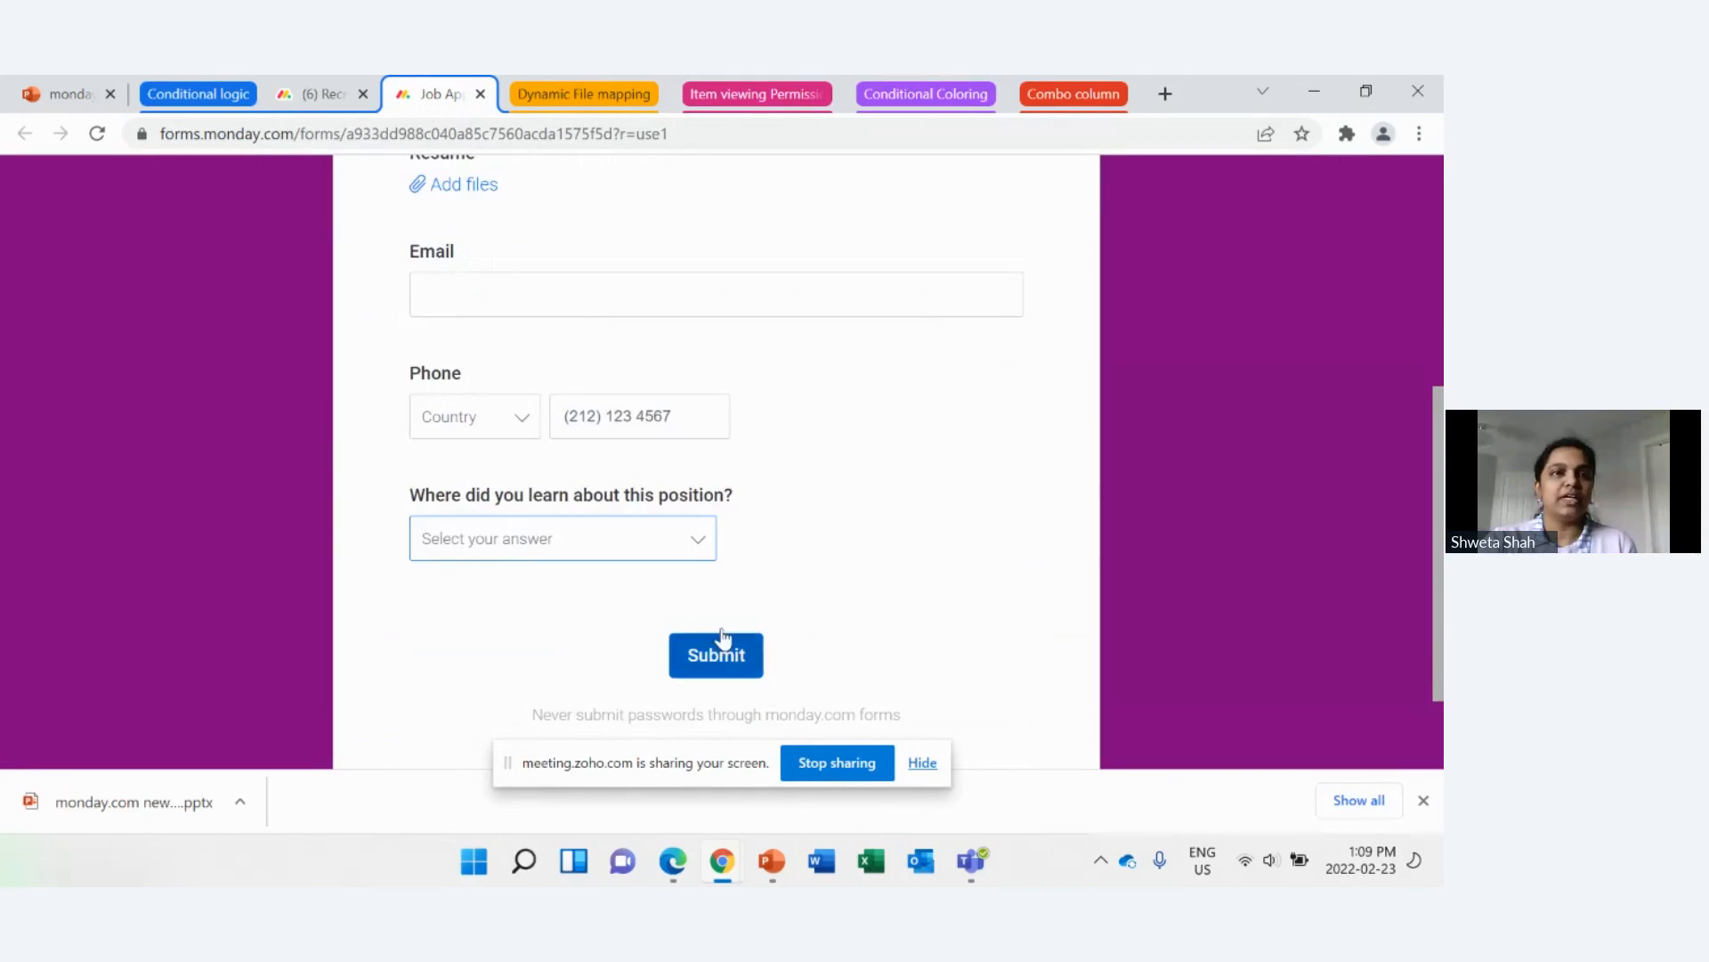
key(ctrl+shift+Tab)
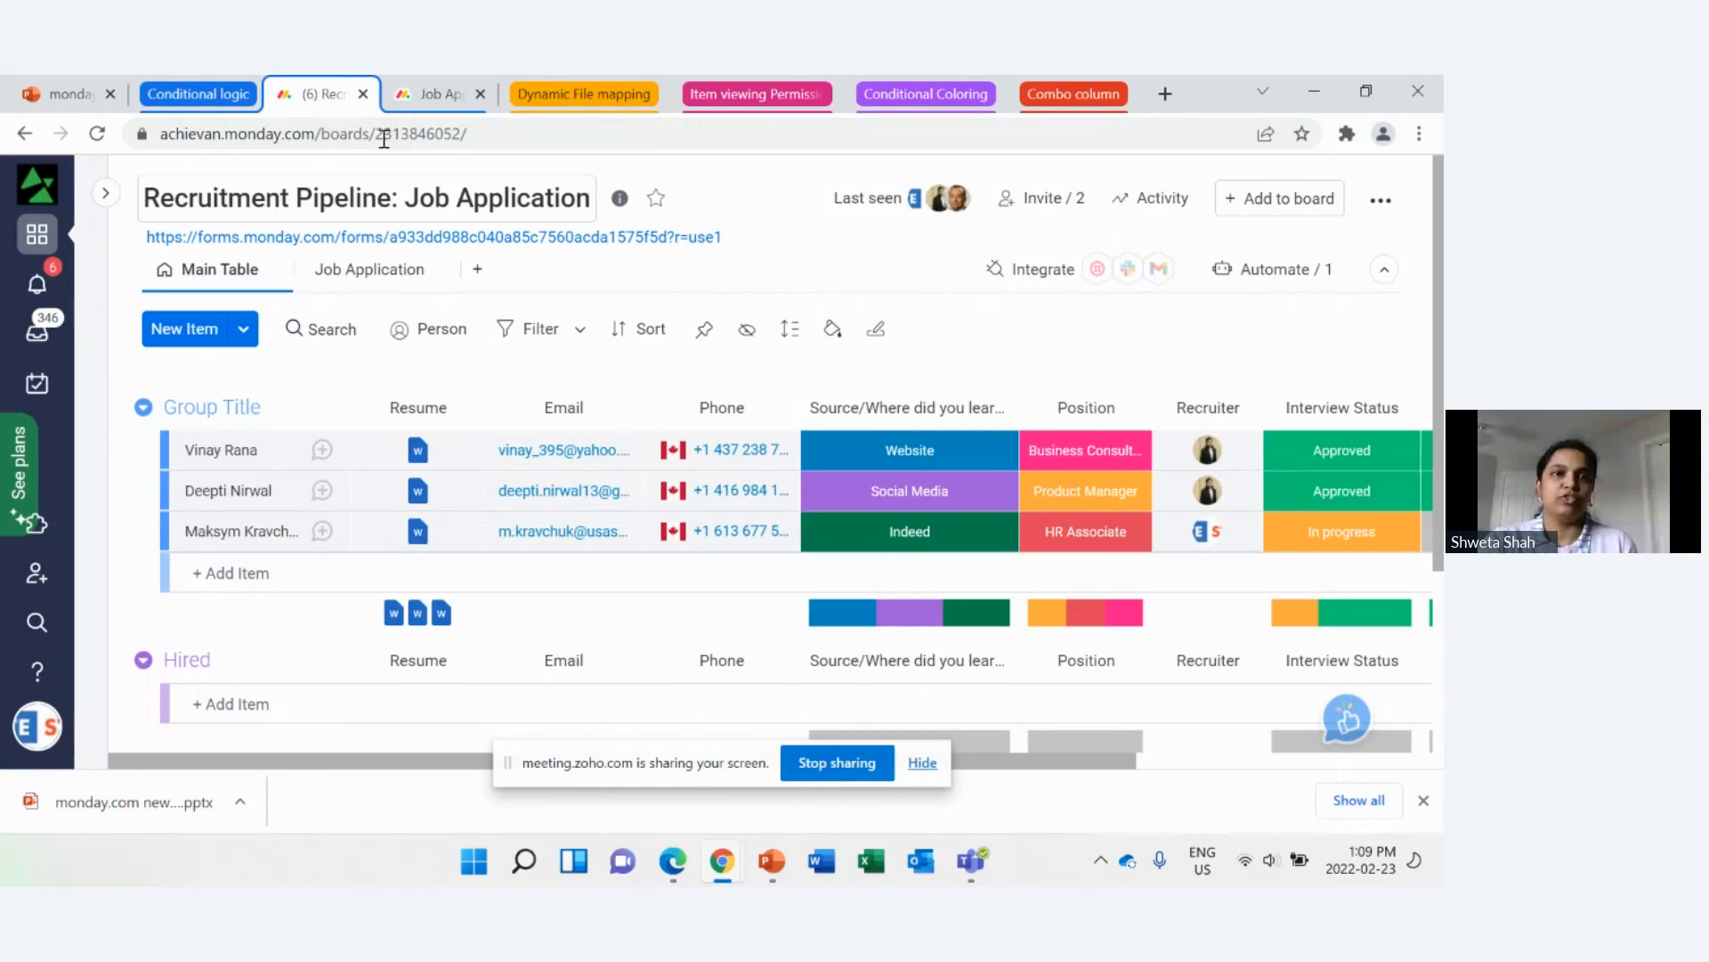
click(427, 93)
Step: Enter the applicant's full name and select a position in the Job Application form
scroll(656, 335, up, 10)
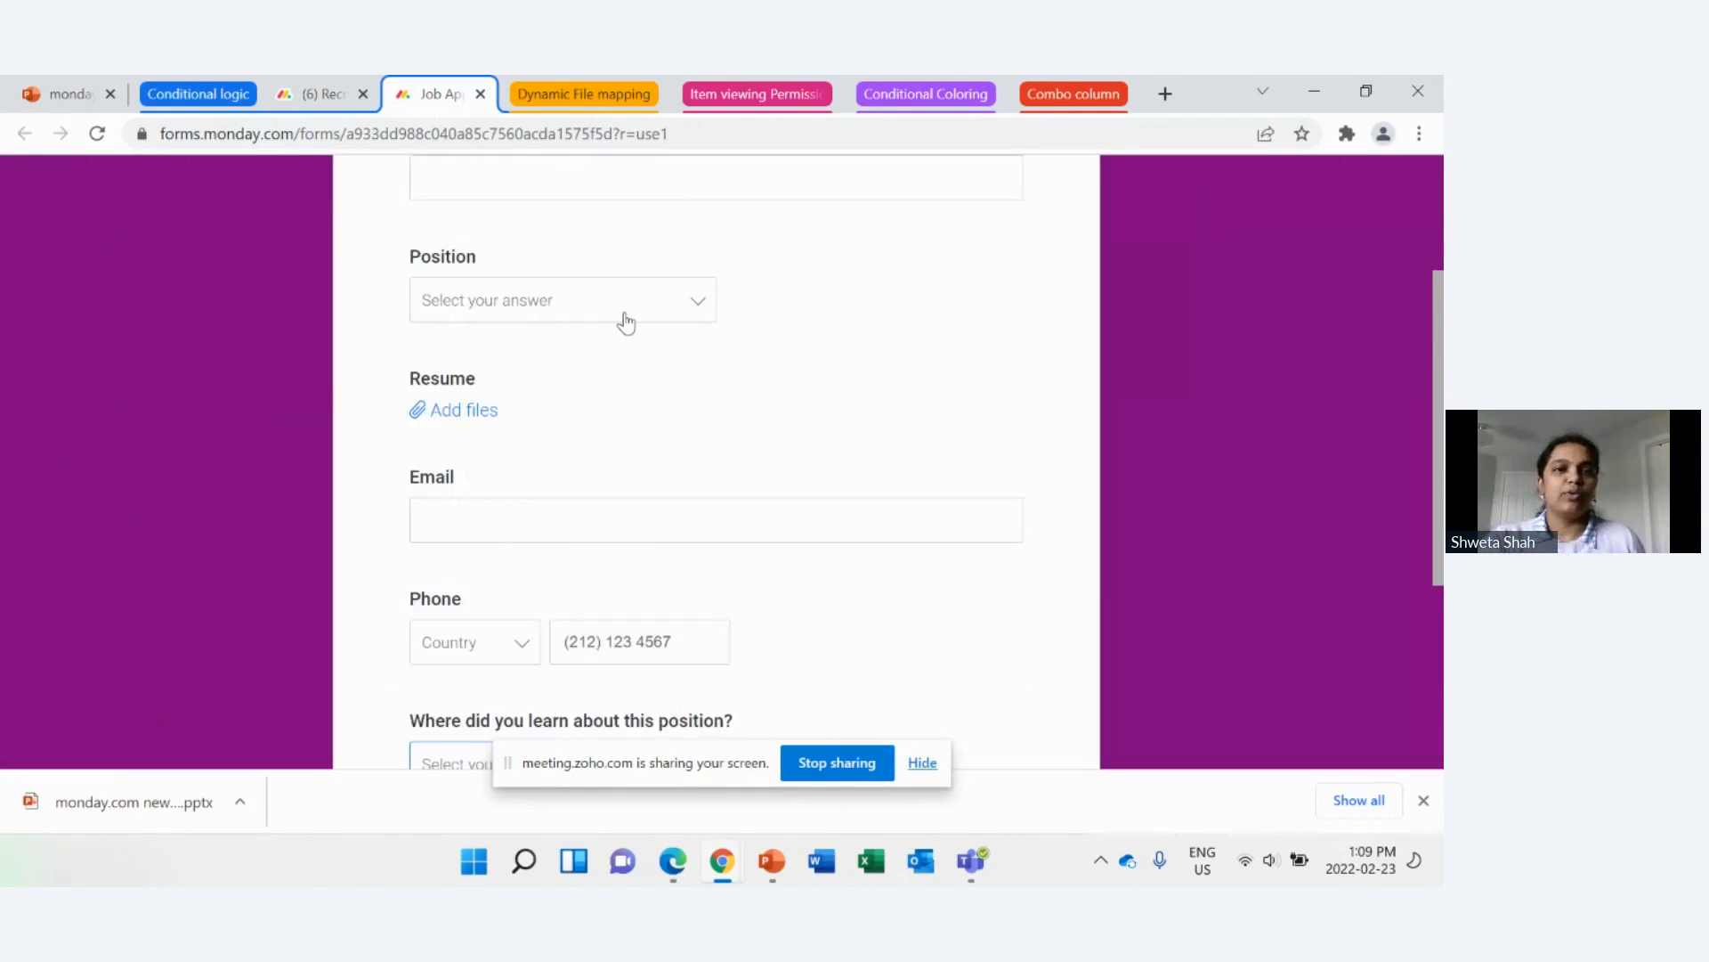
click(613, 404)
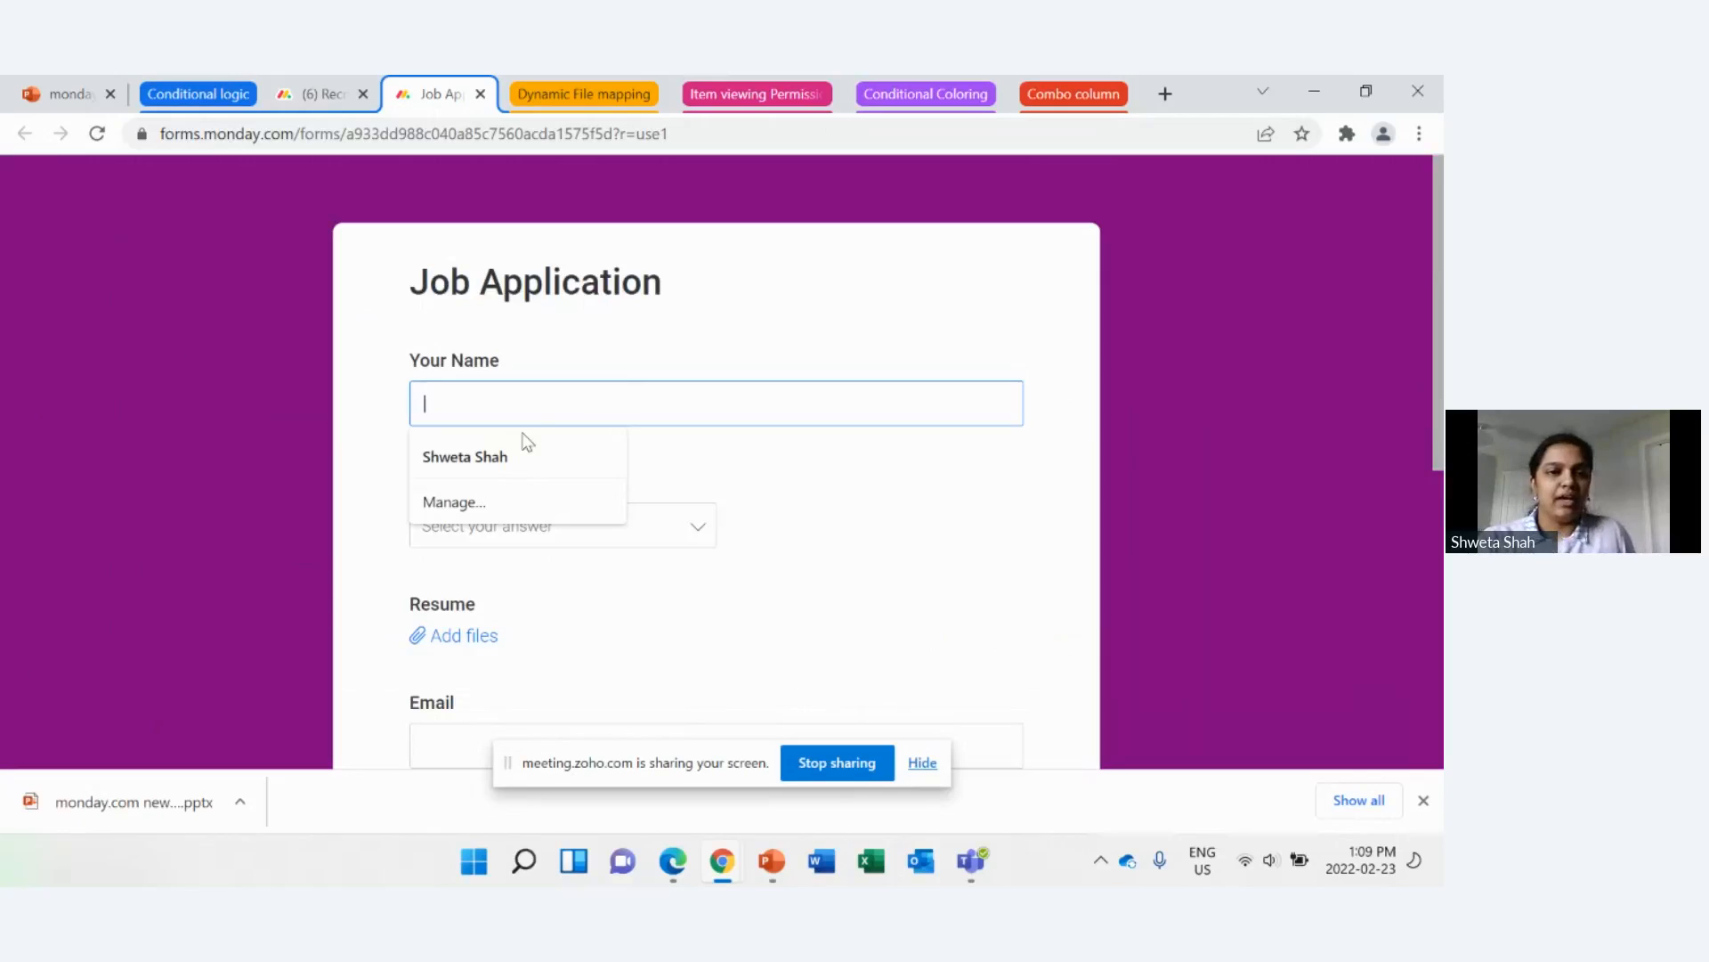
click(506, 457)
click(525, 541)
click(535, 611)
Step: Attach the file "monday.com new featurs 23-11-21 (gif images).docx" from Downloads as the resume
scroll(537, 618, down, 1)
click(465, 525)
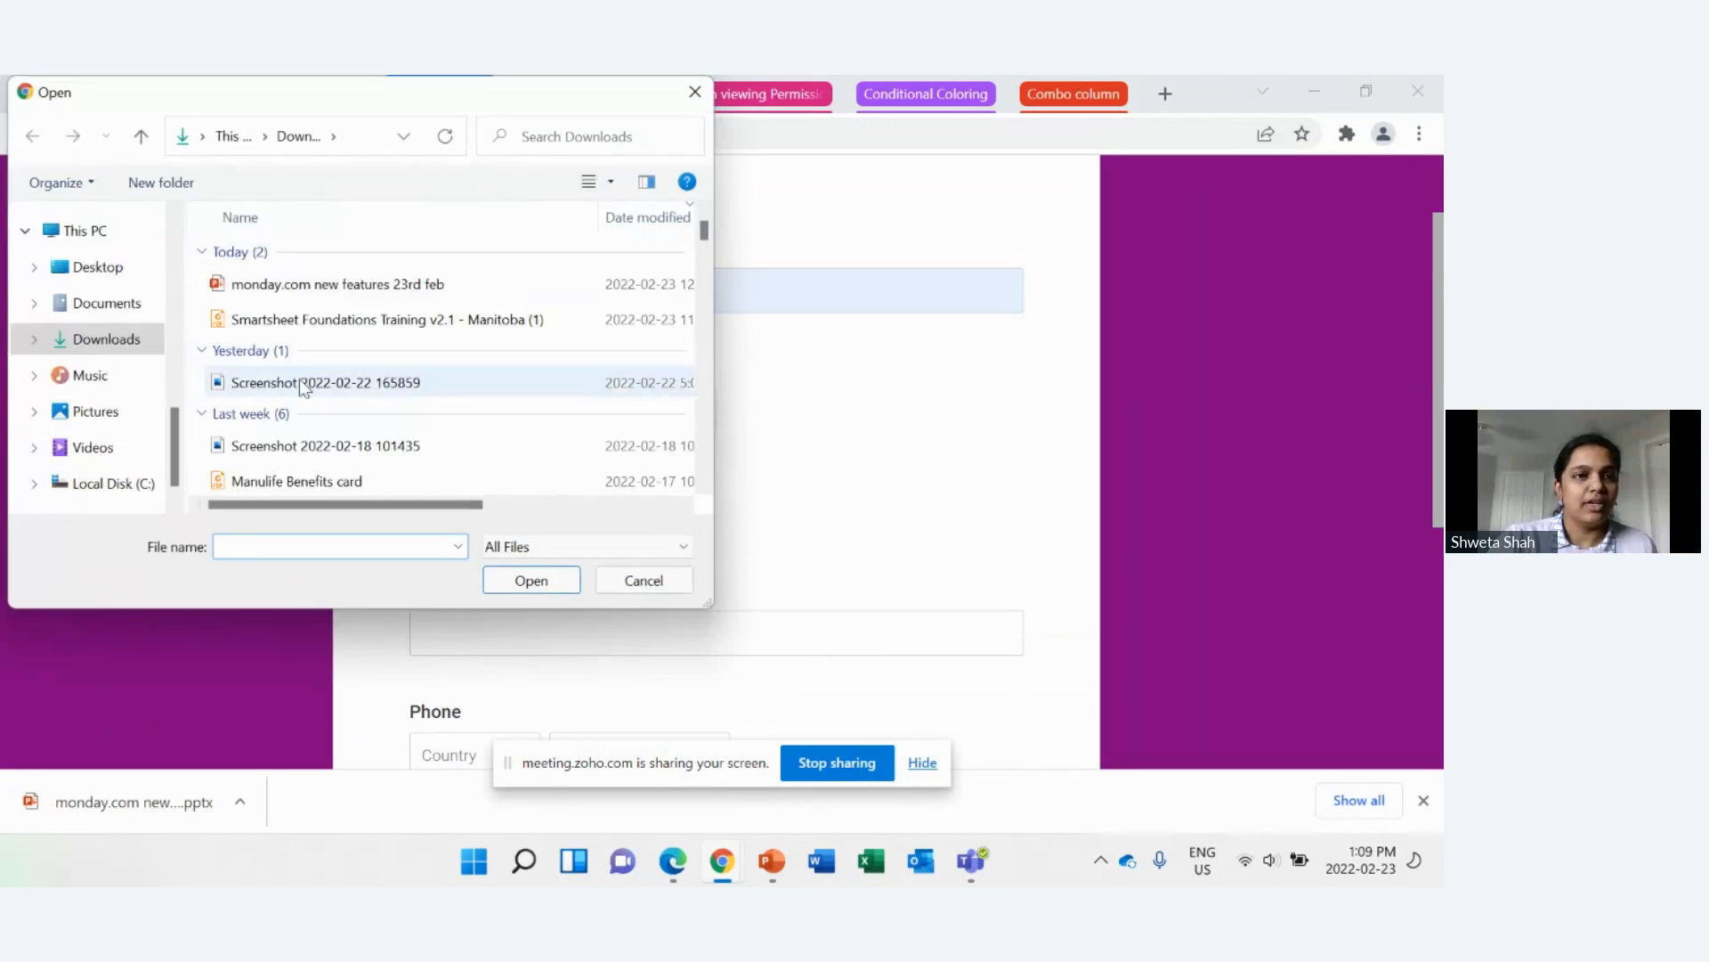
scroll(303, 468, down, 1)
click(303, 477)
click(519, 583)
Step: Fill in the applicant's e-mail address in the job application
scroll(519, 570, down, 3)
click(527, 319)
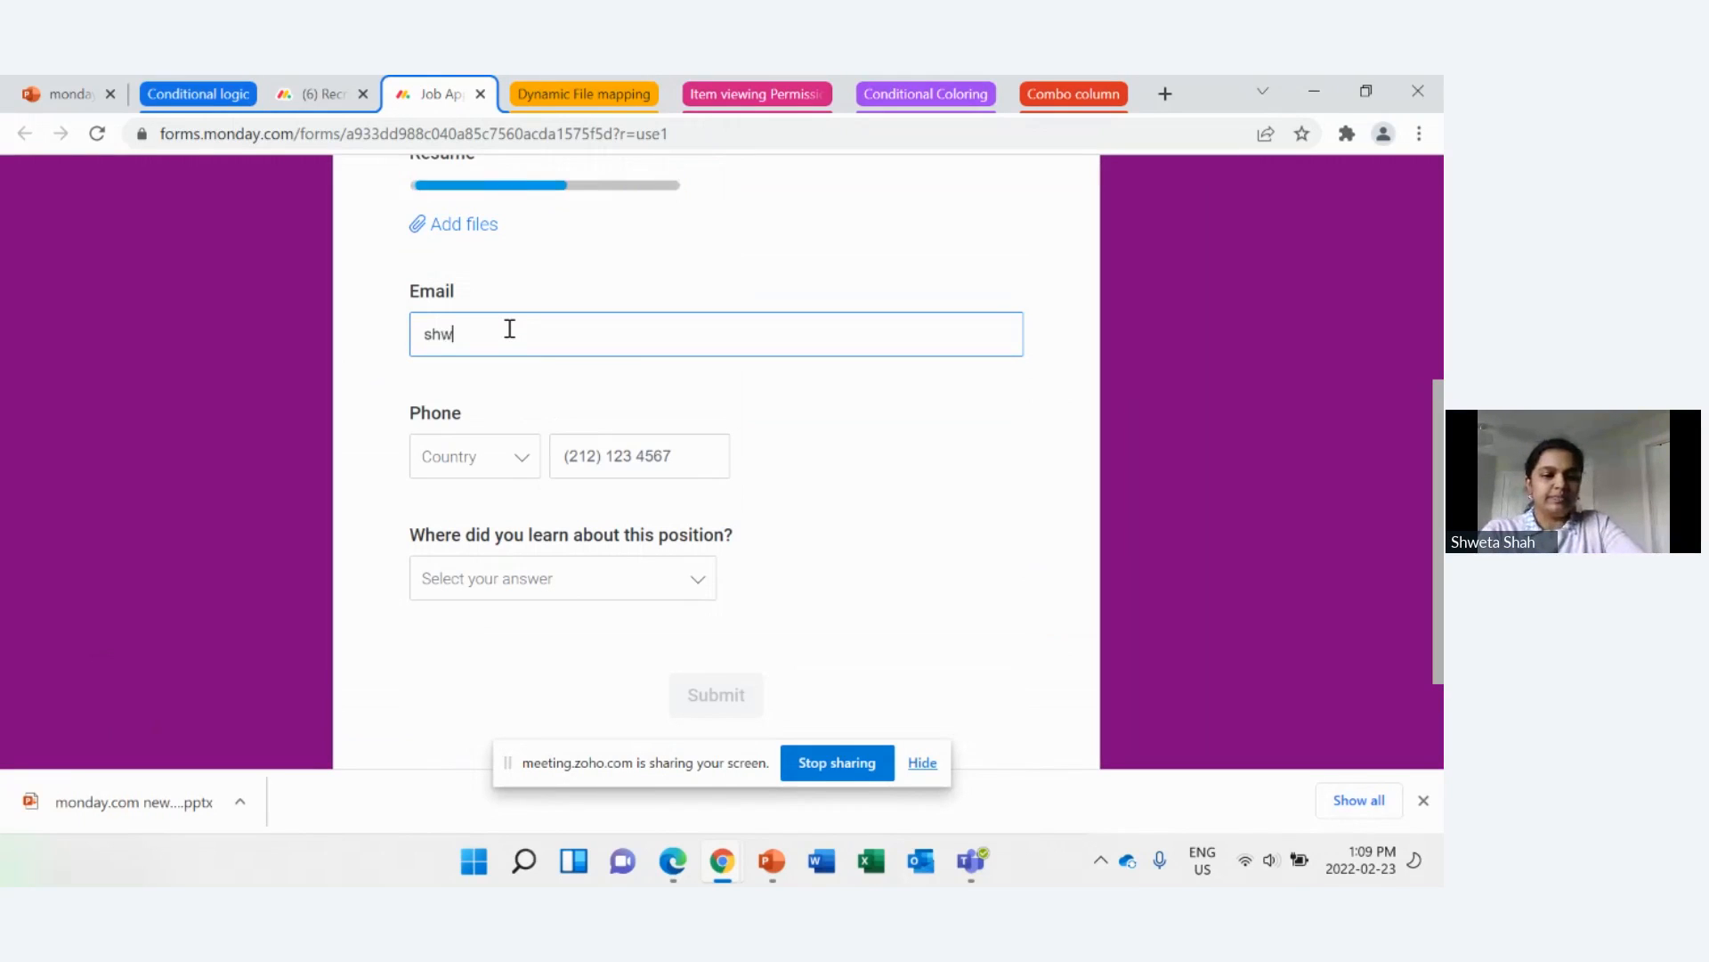
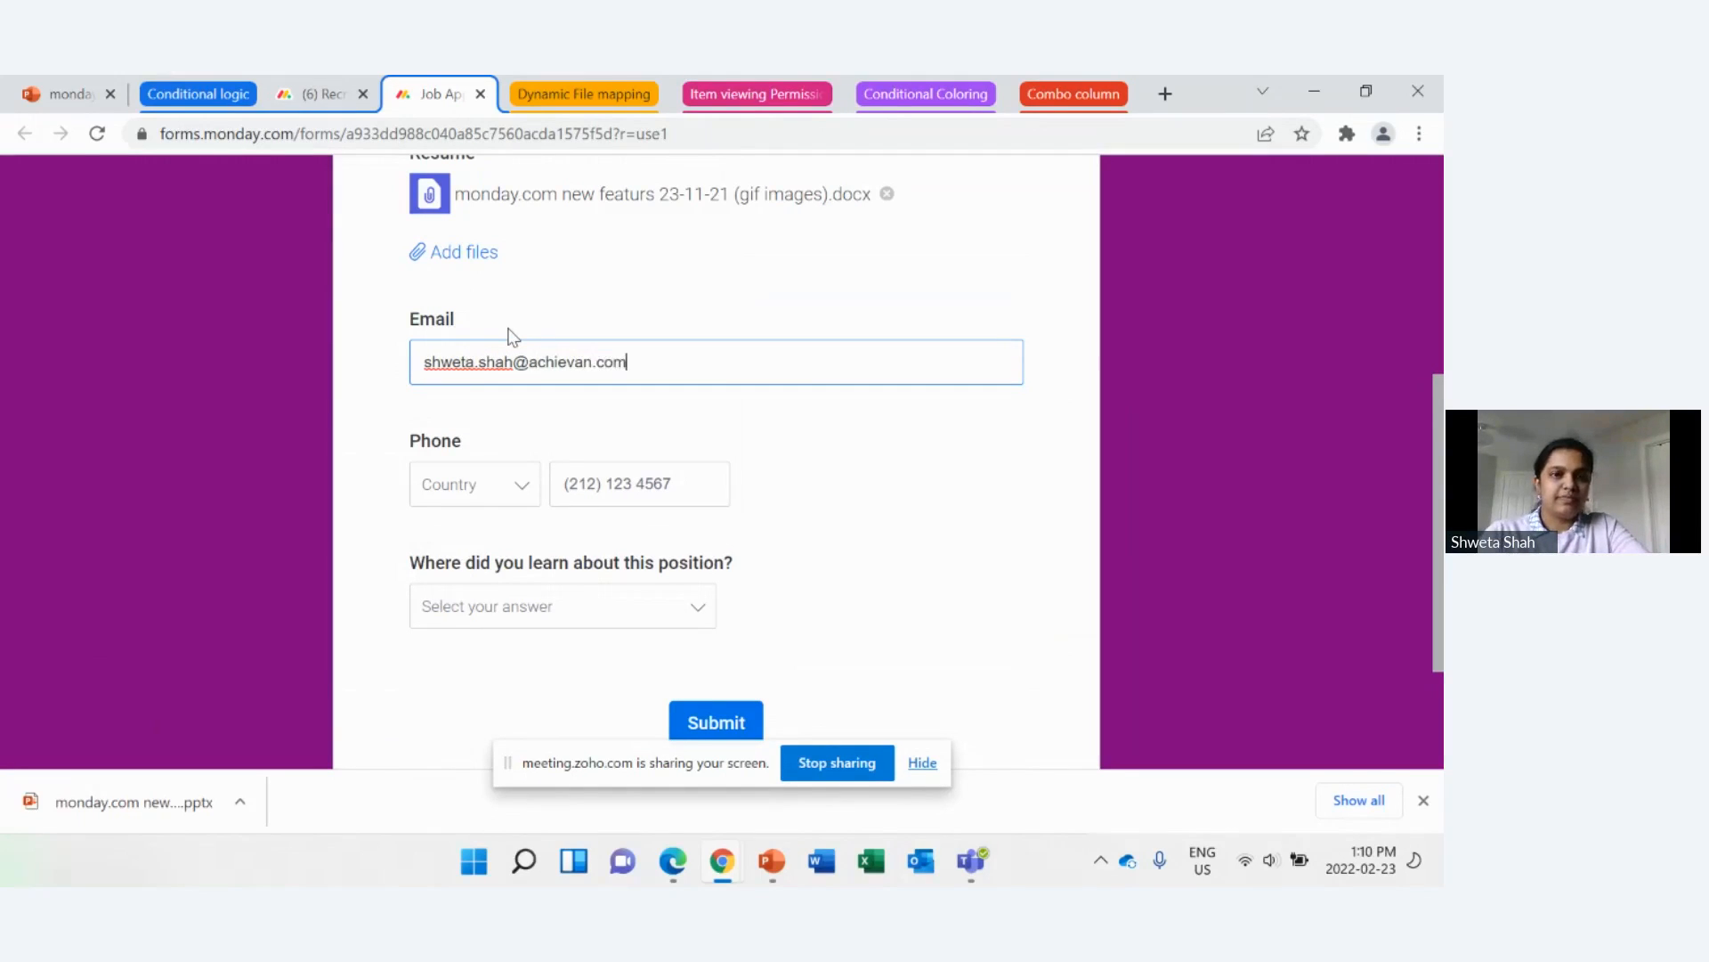
Step: Enter the applicant's phone number and set its country to Canada (+1)
click(619, 481)
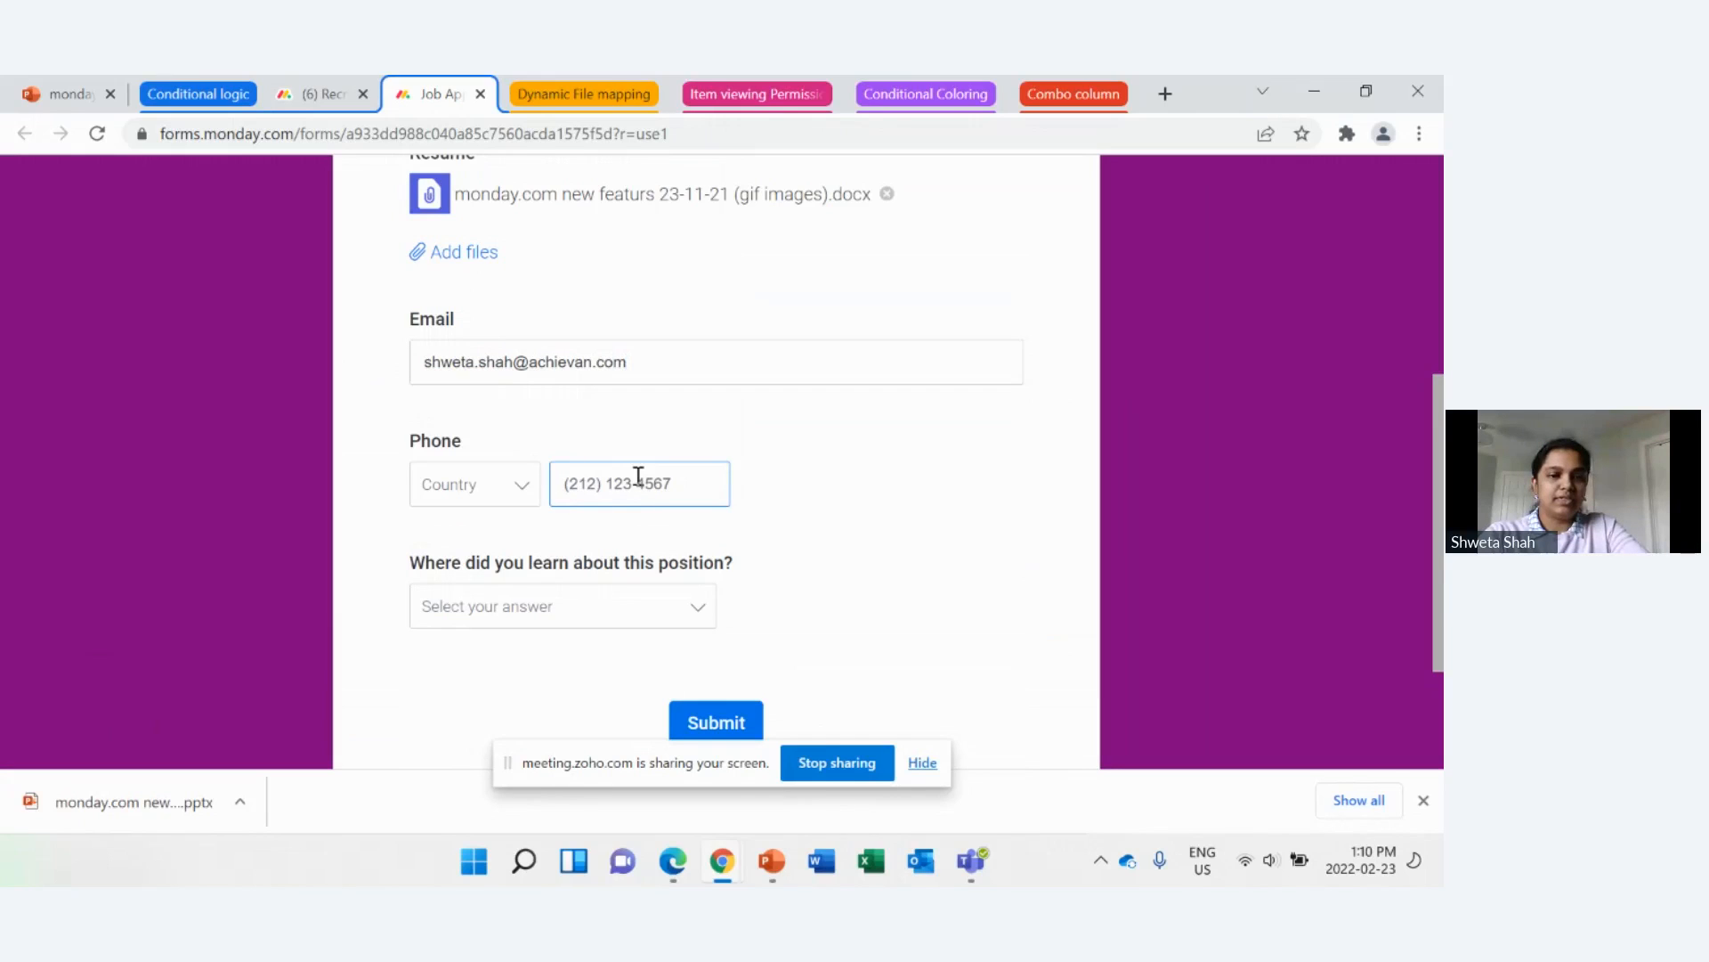
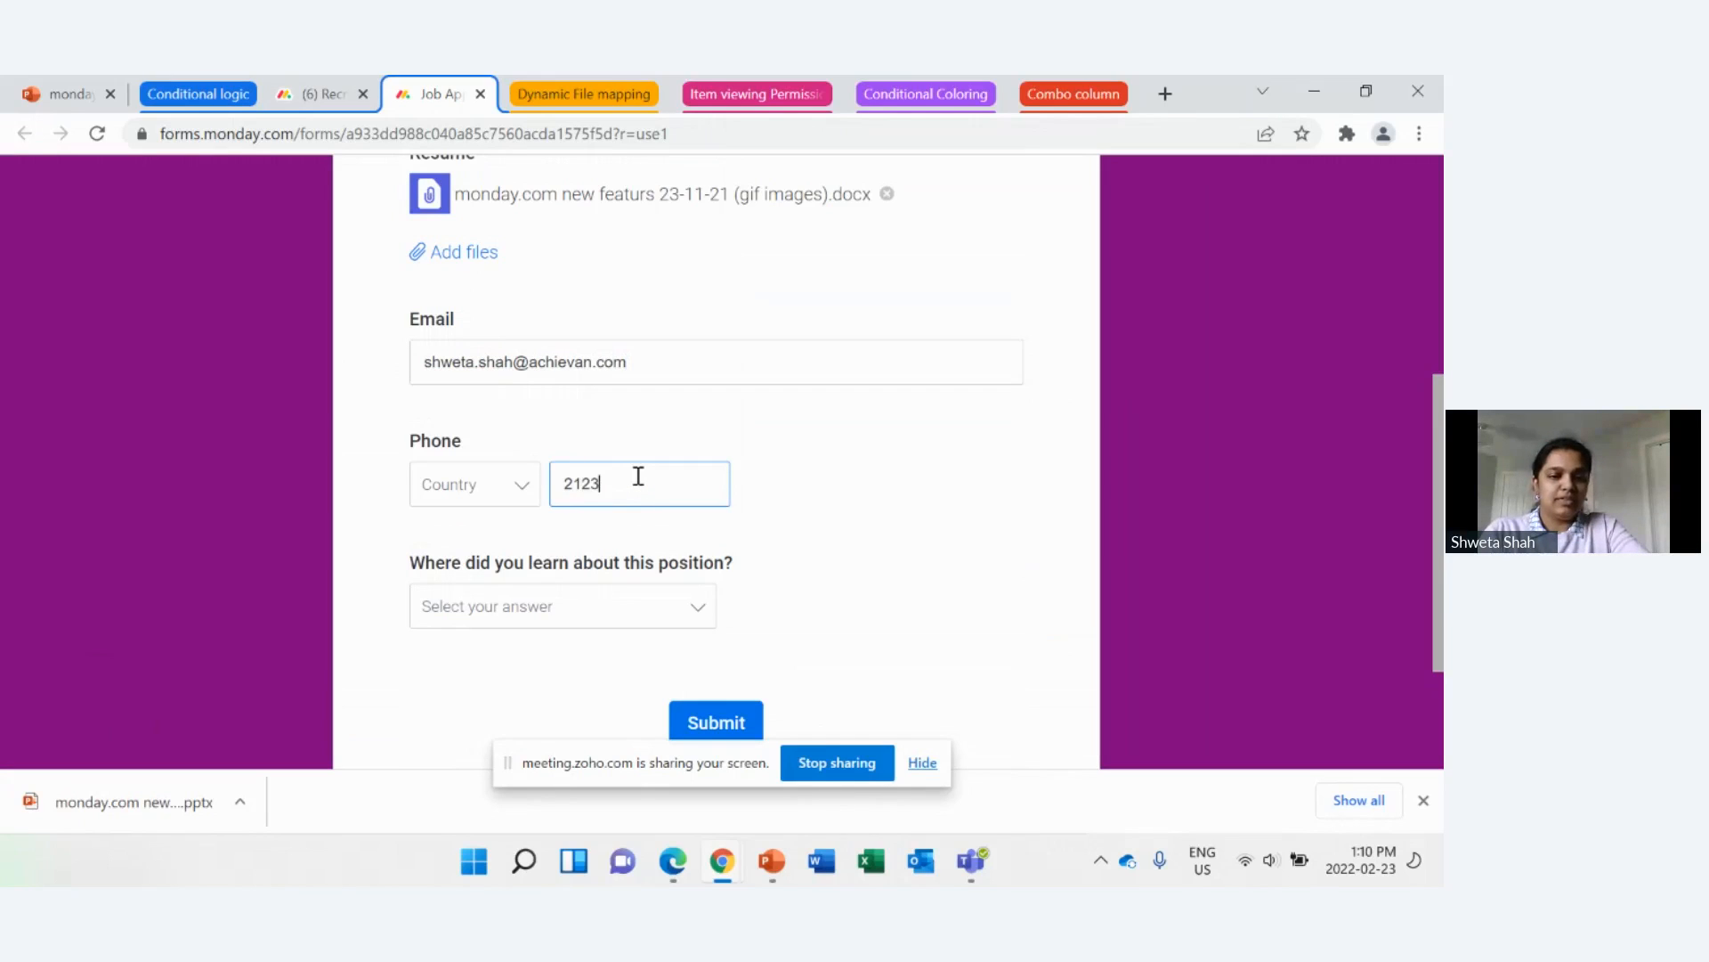
click(503, 503)
scroll(495, 638, down, 5)
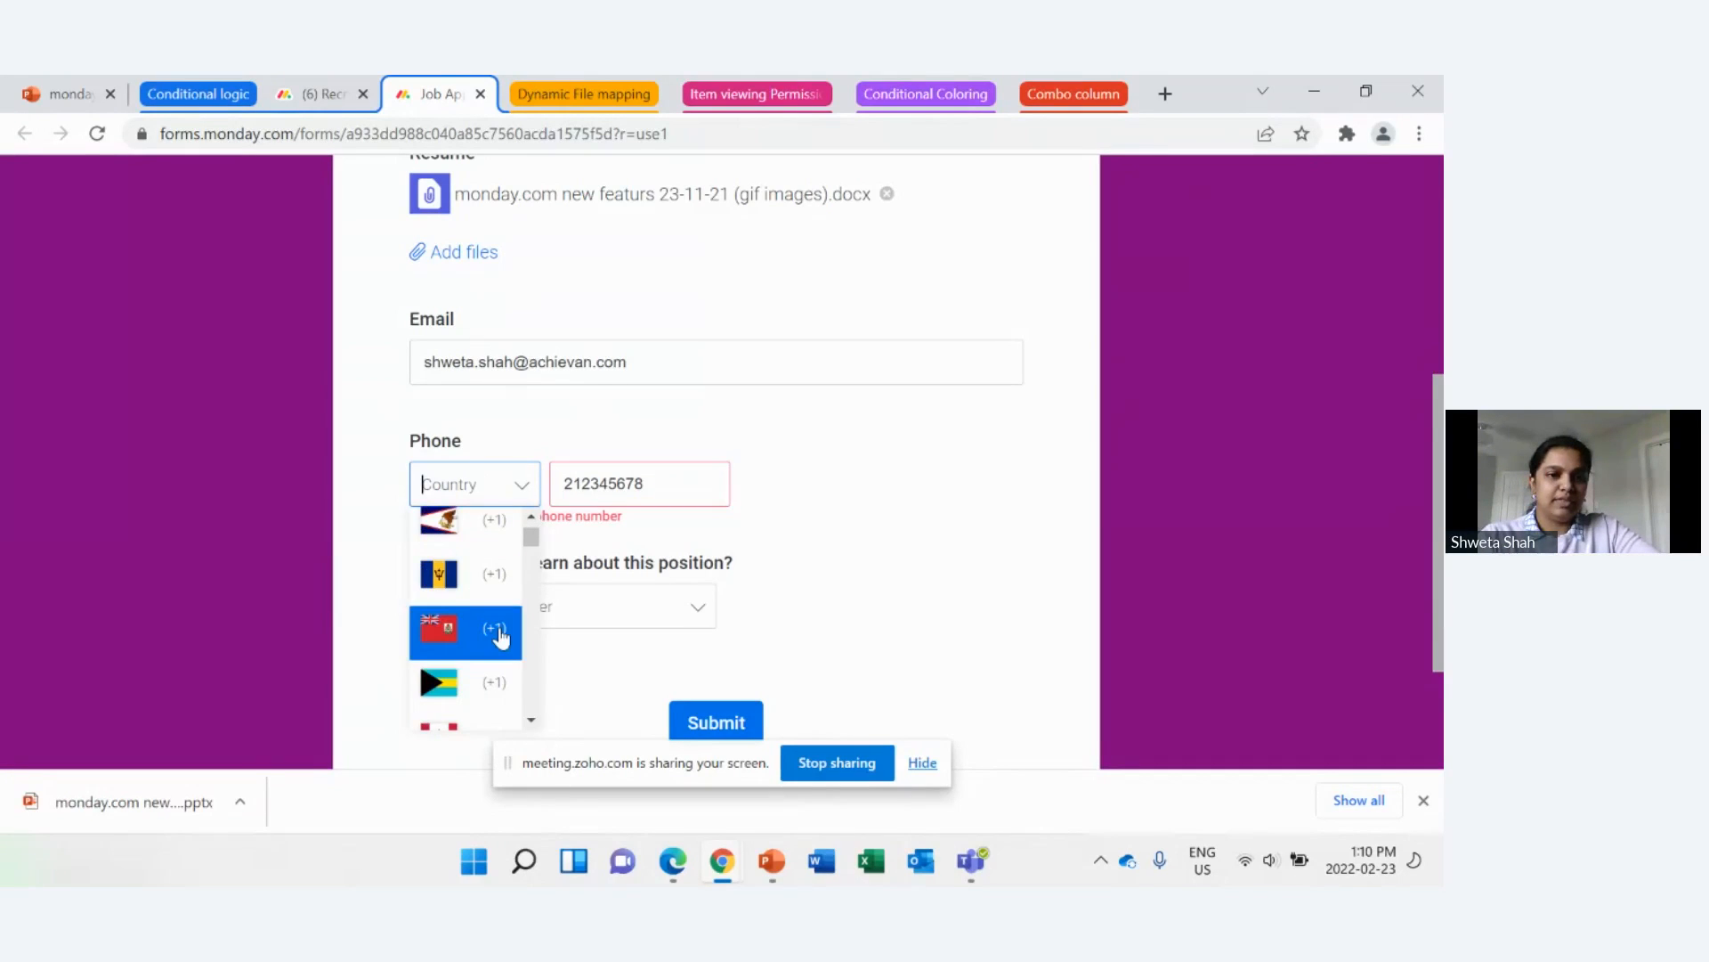
click(492, 527)
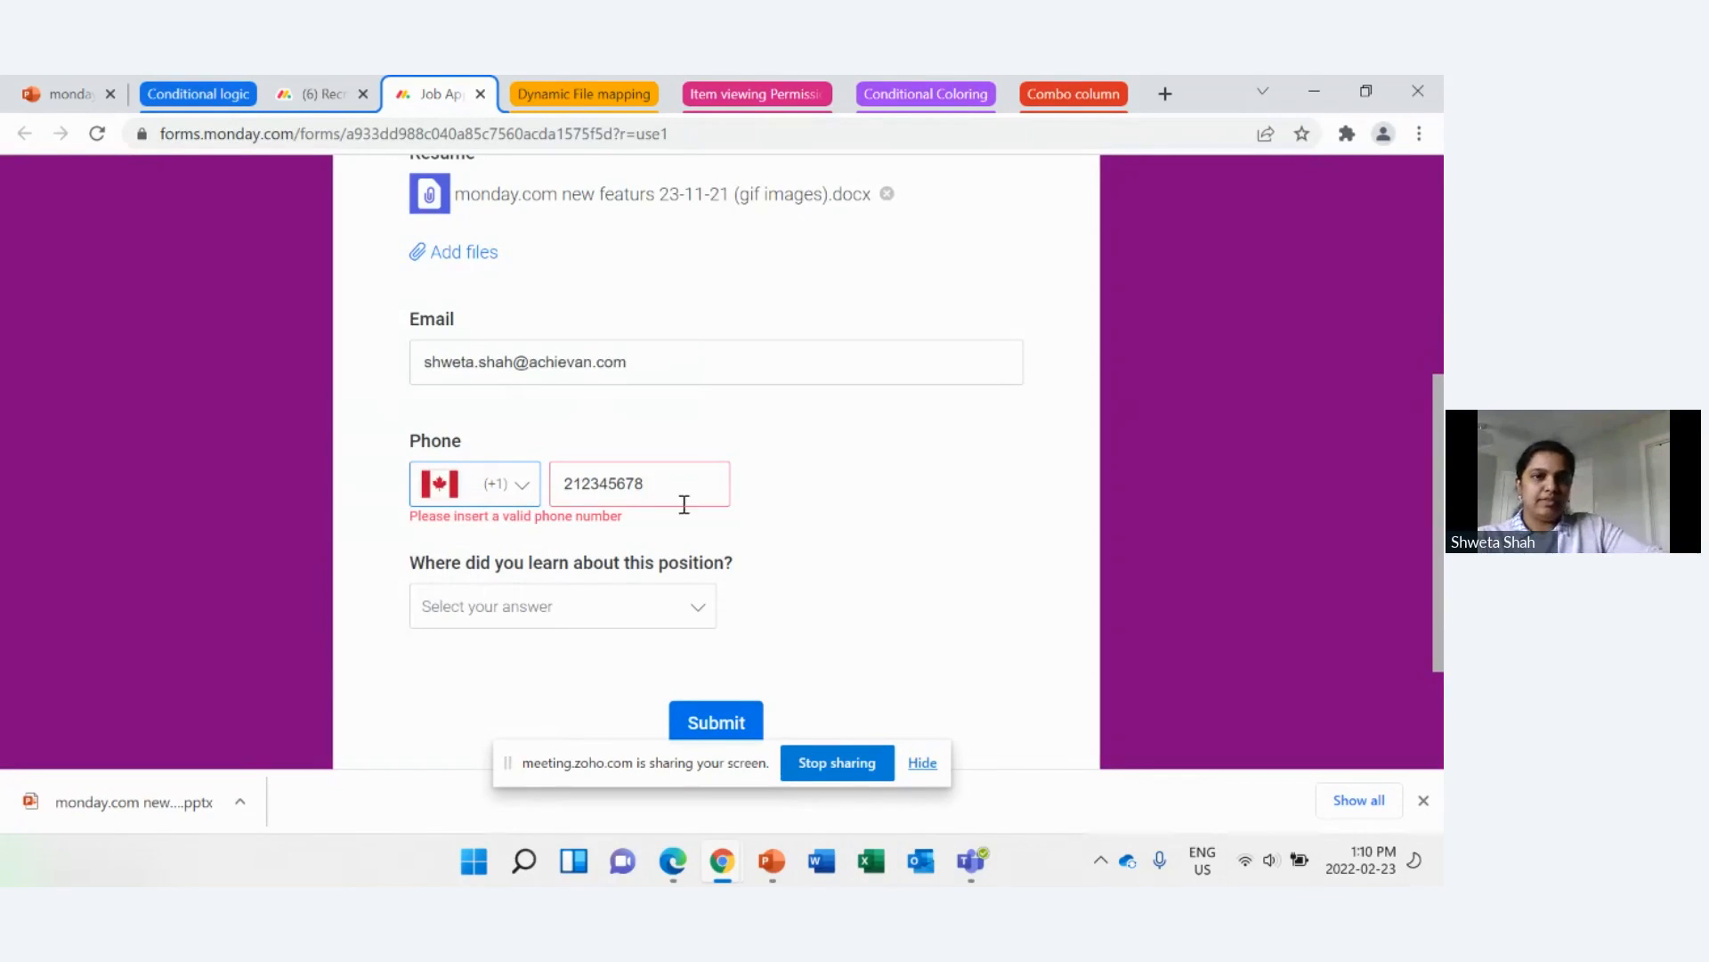
Step: Correct the phone number by putting parentheses around the area code, spacing the digit groups and adding the missing last digit
click(592, 482)
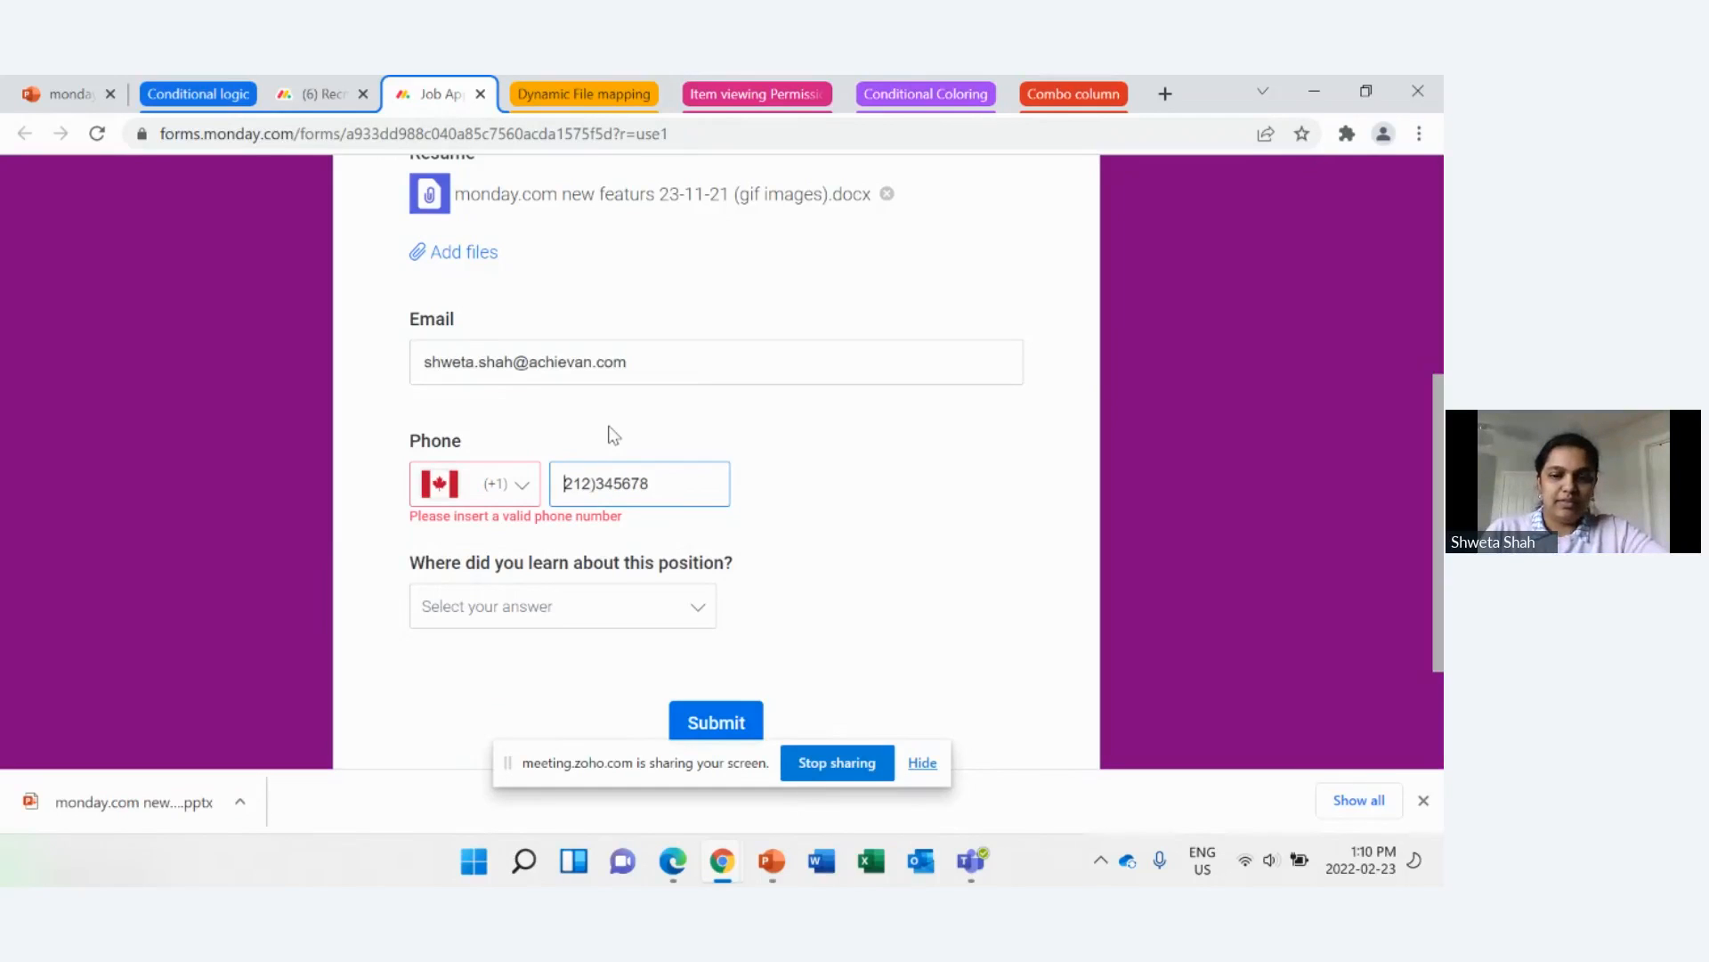
text(()
click(609, 484)
key(Right)
key(Right)
key(Right)
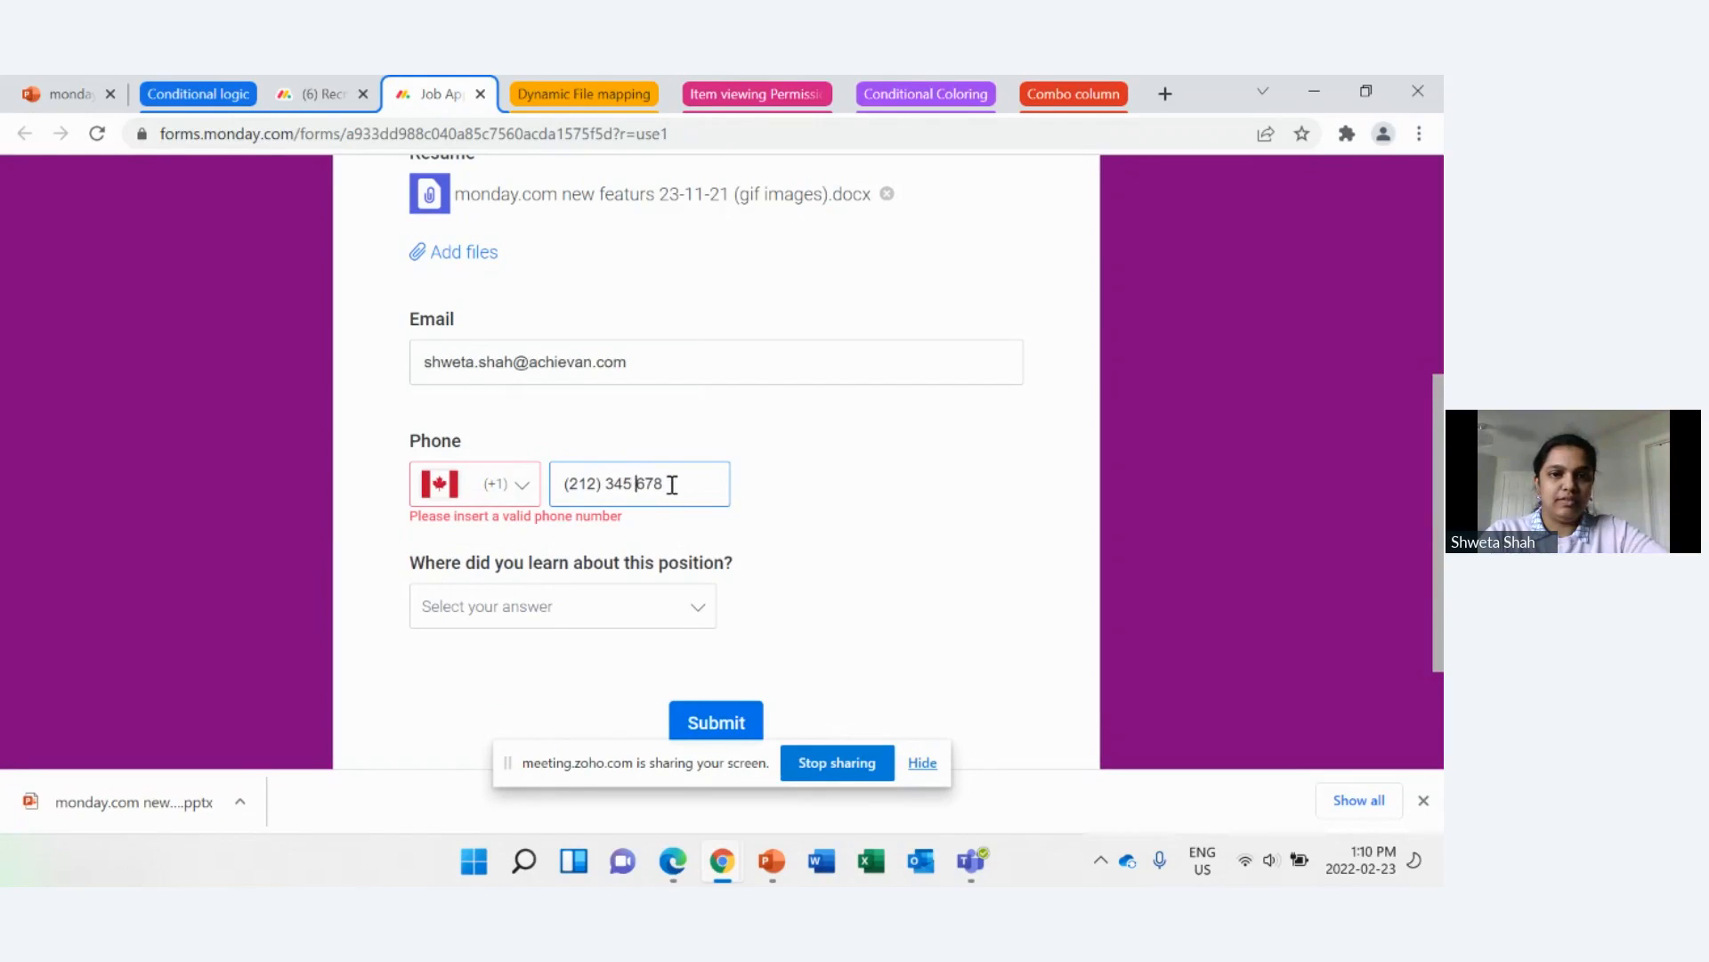
click(673, 485)
text(2)
click(801, 545)
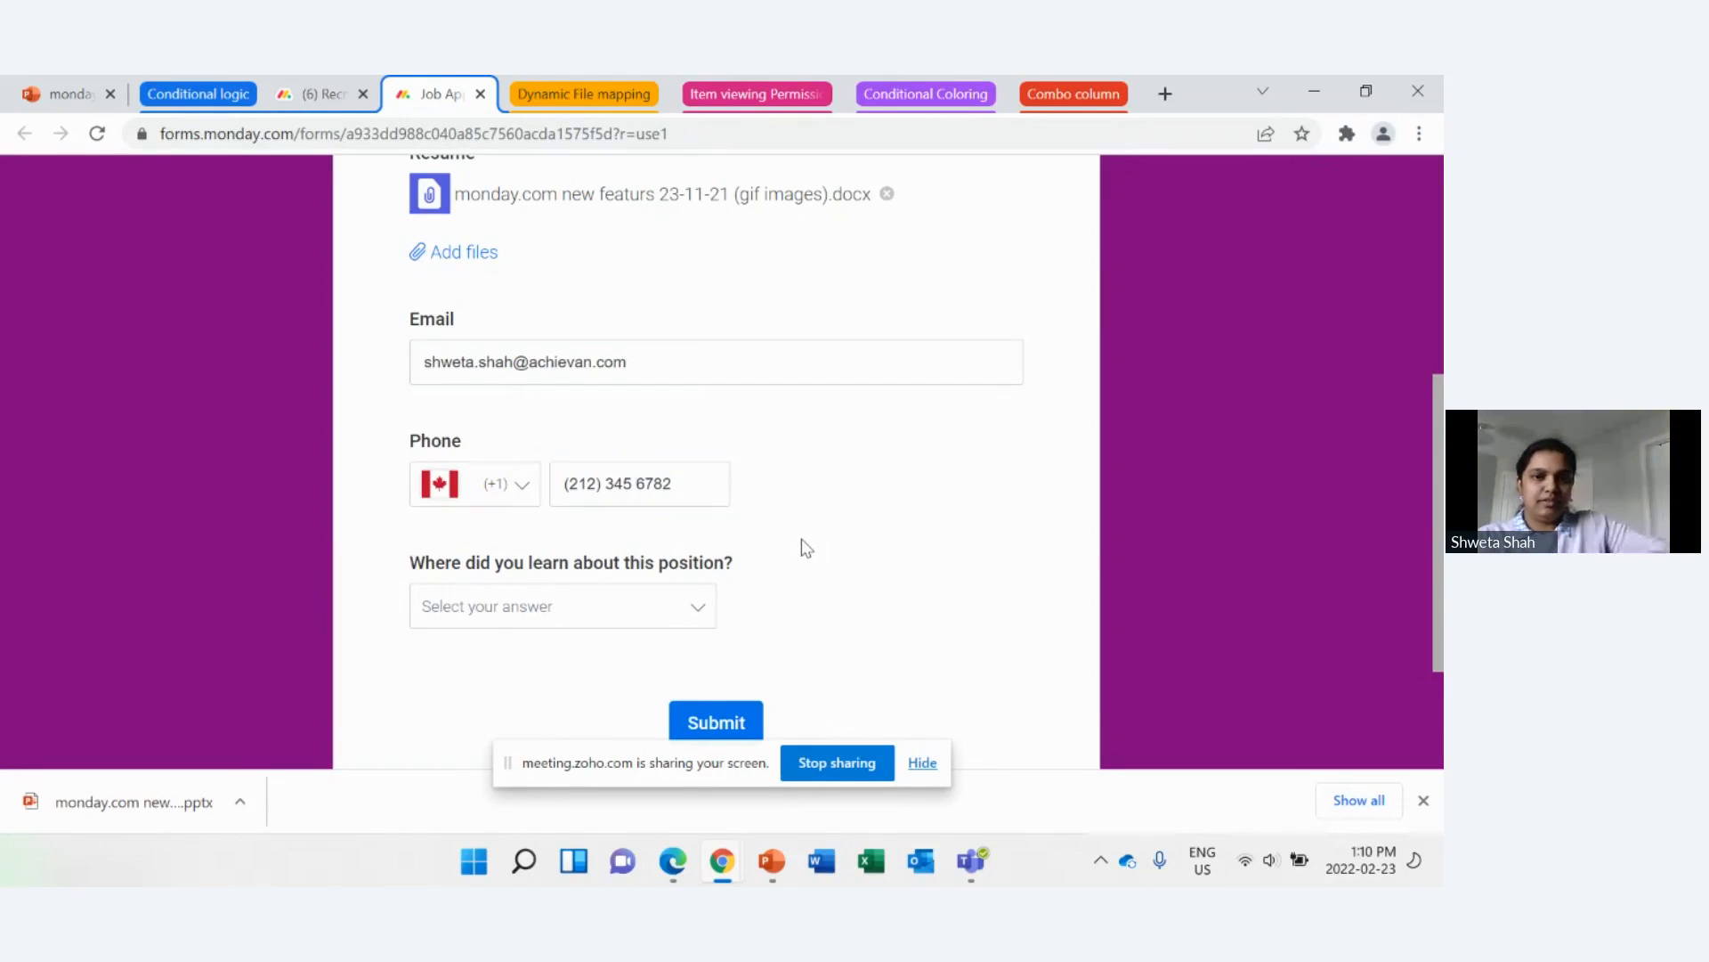
Step: Answer "Where did you learn about this position?" with Social Media
click(585, 610)
click(563, 721)
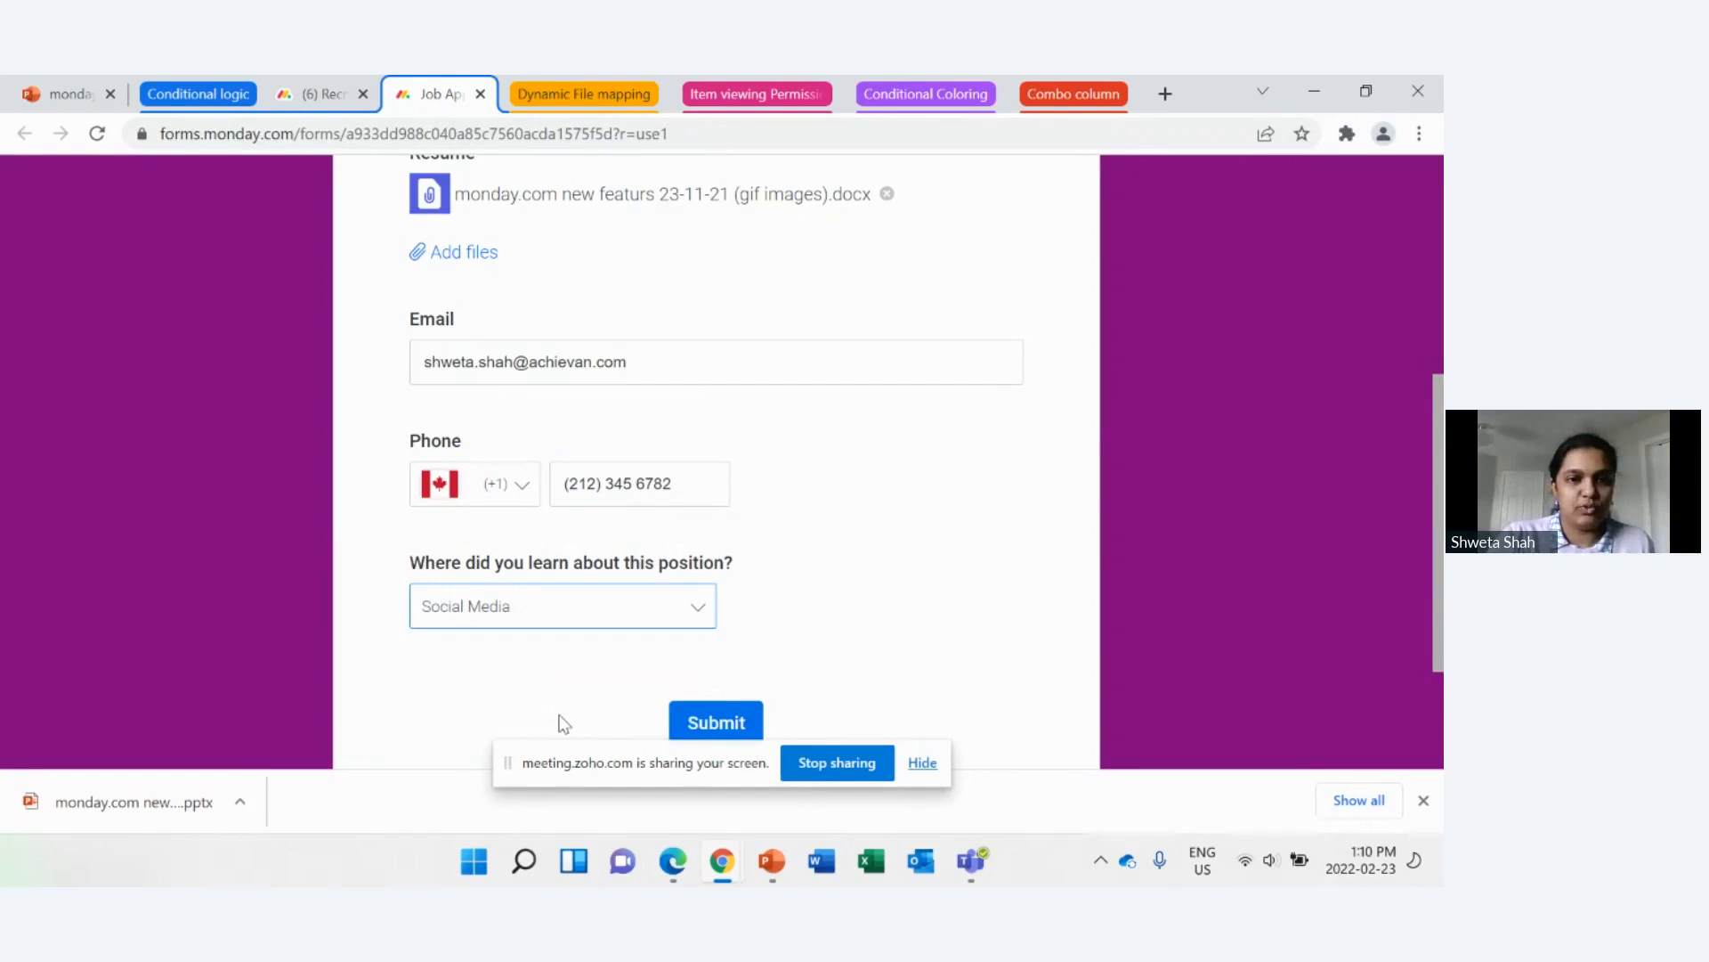
scroll(563, 723, down, 1)
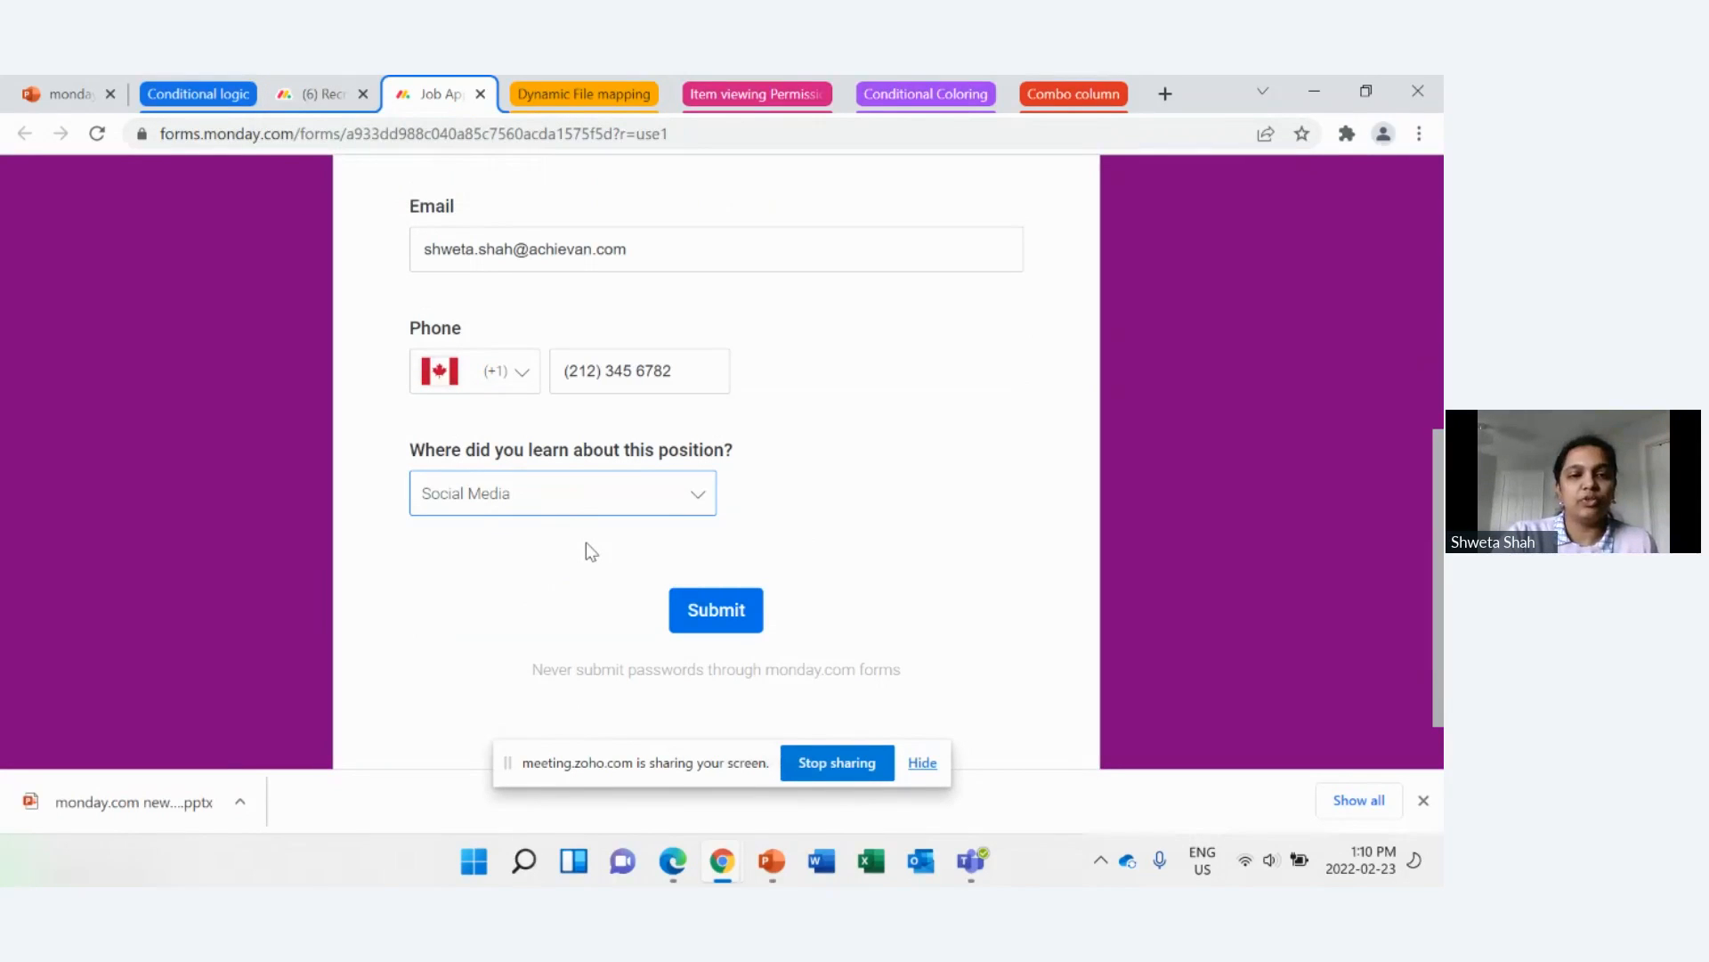
Step: In the recruitment board's Job Application form editor, include a condition on the question "Where did you learn about this position?"
click(335, 103)
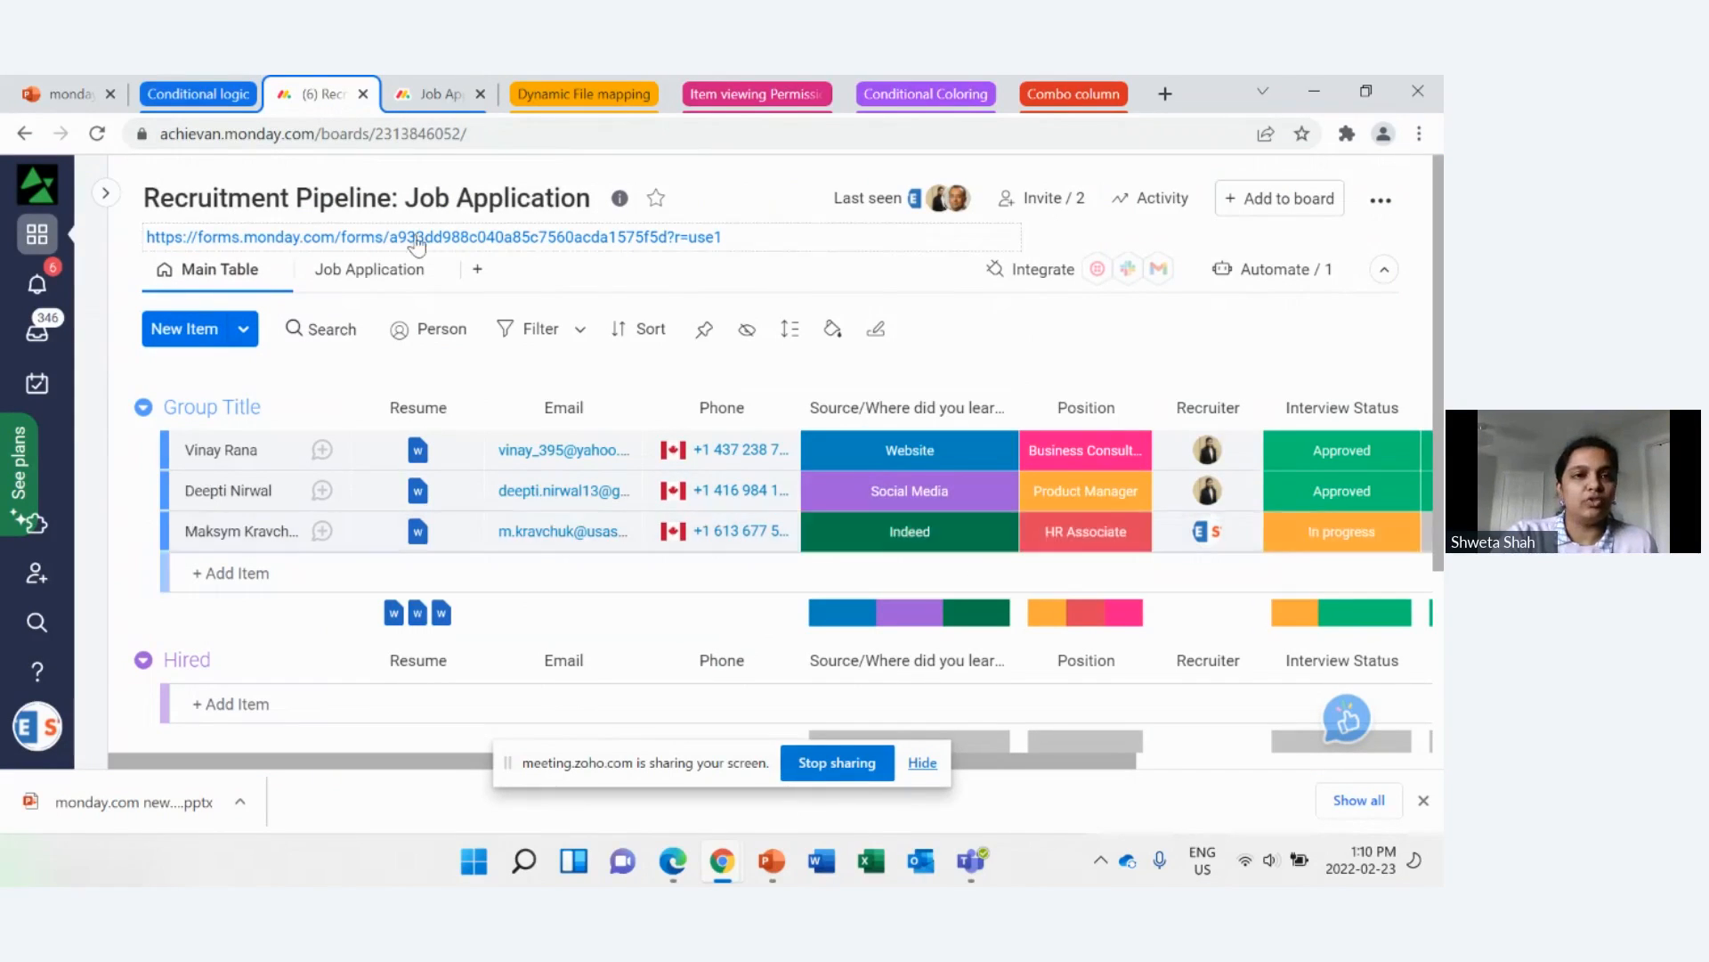
click(375, 283)
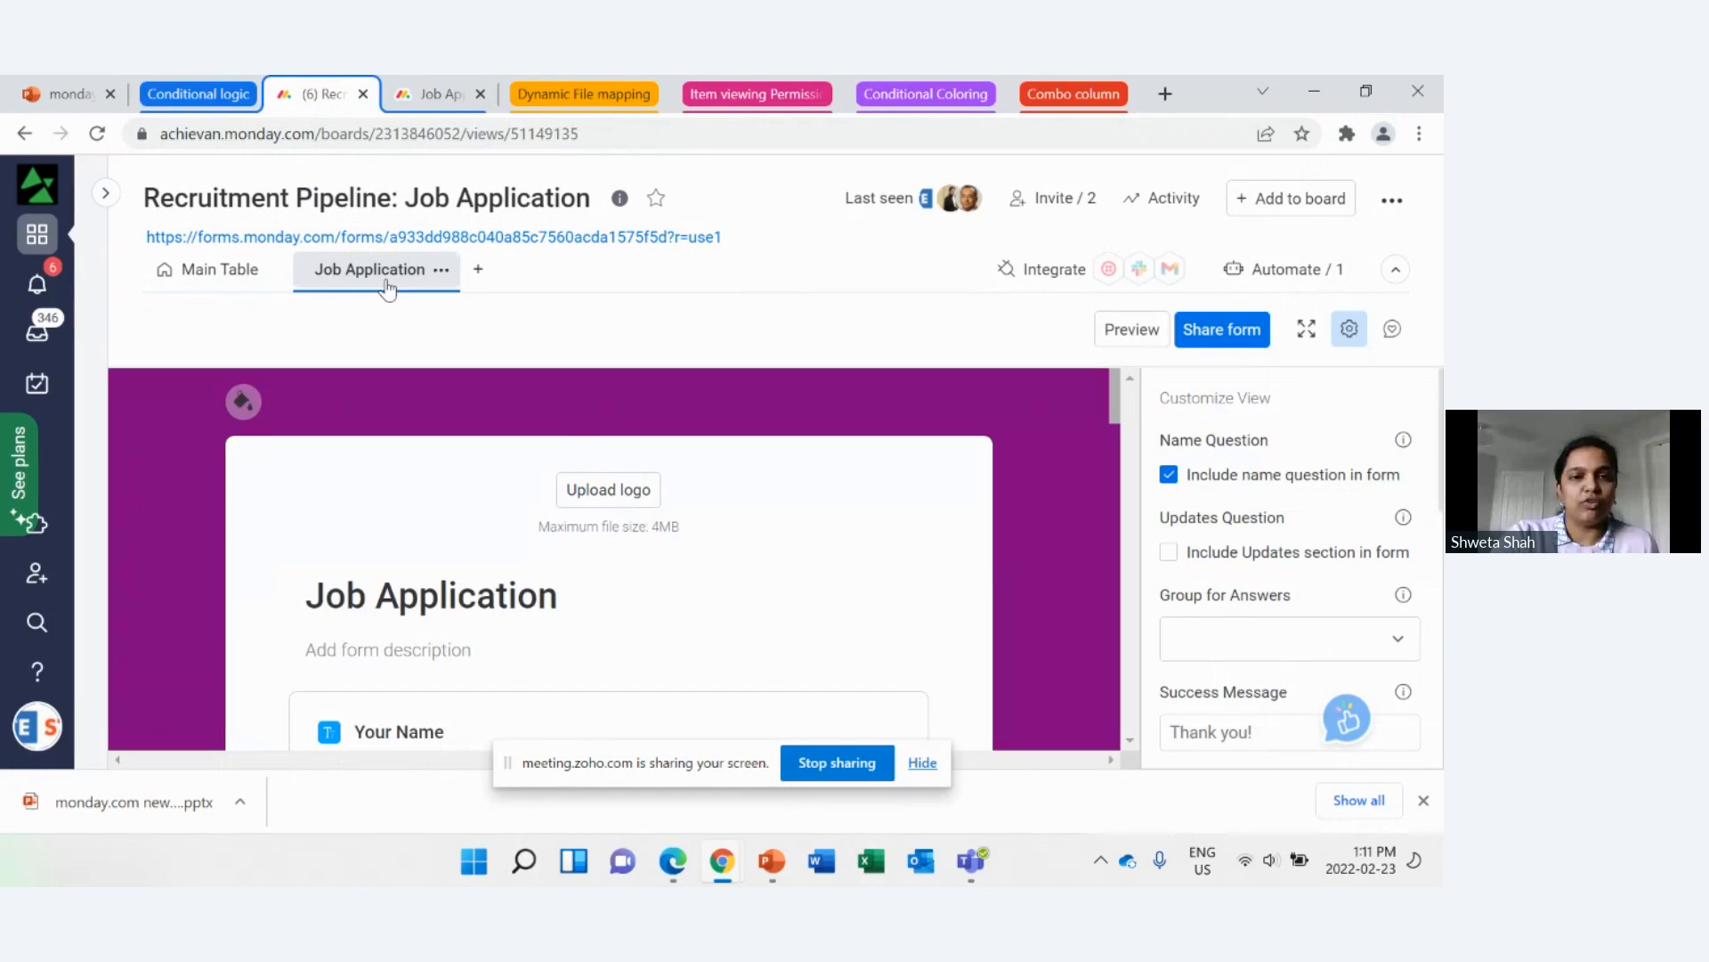
scroll(605, 481, down, 5)
scroll(711, 512, down, 8)
scroll(717, 514, down, 3)
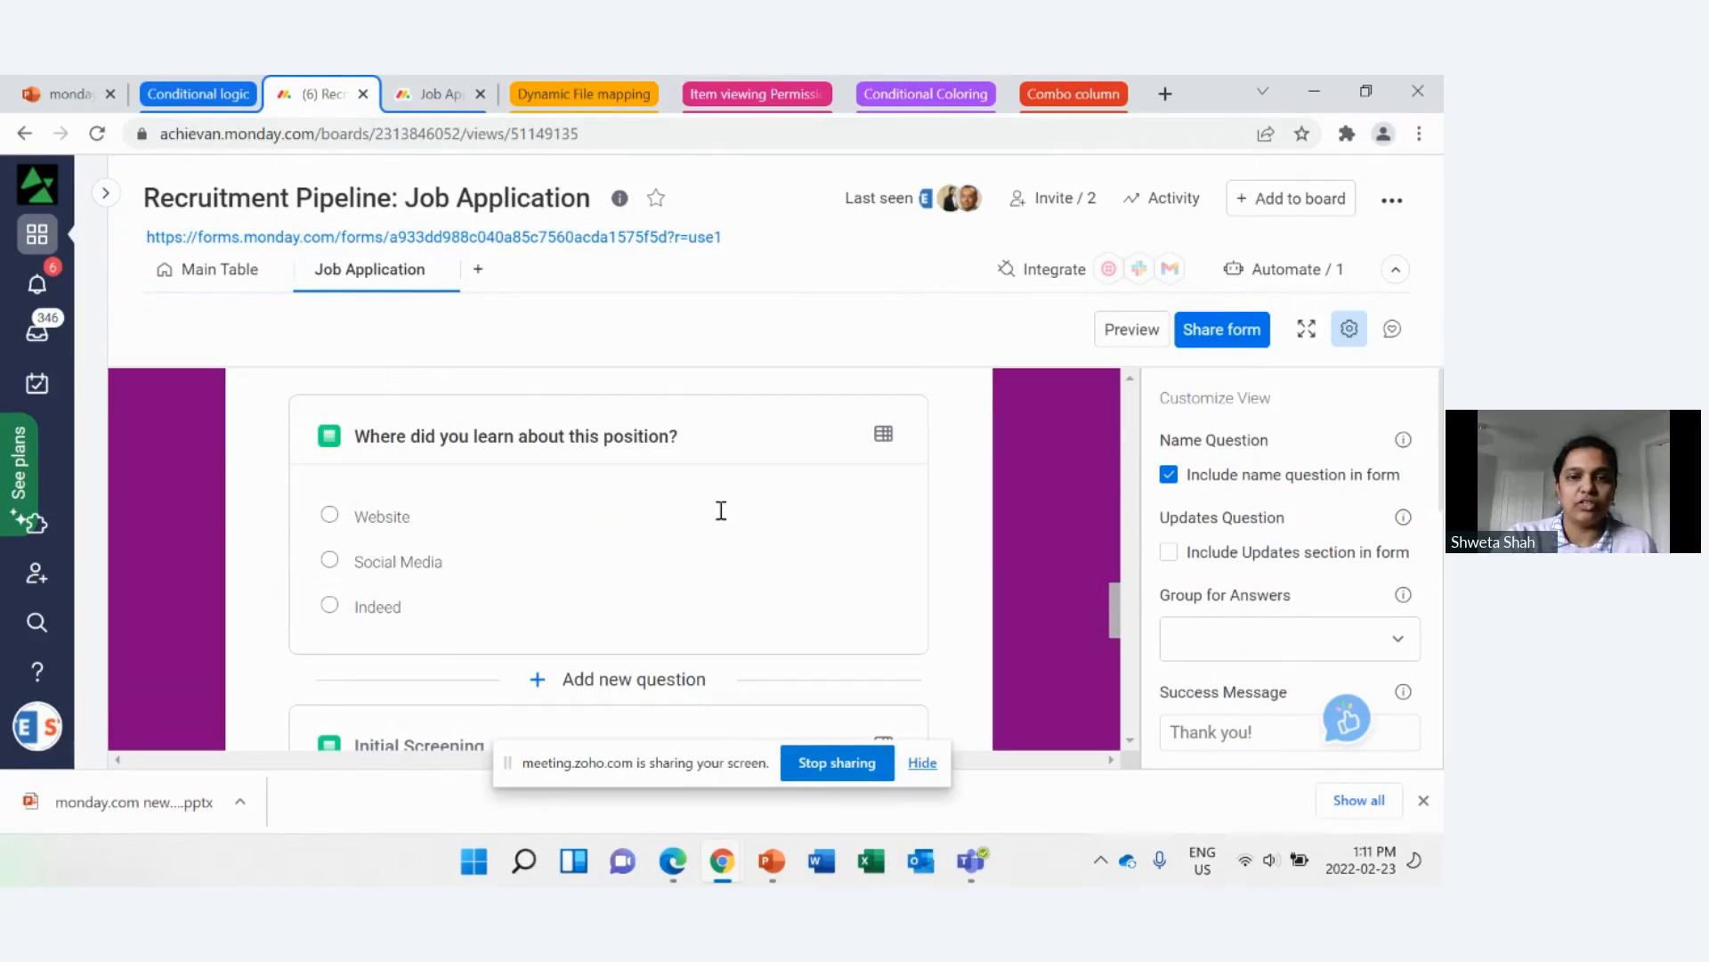
click(722, 510)
scroll(717, 516, down, 1)
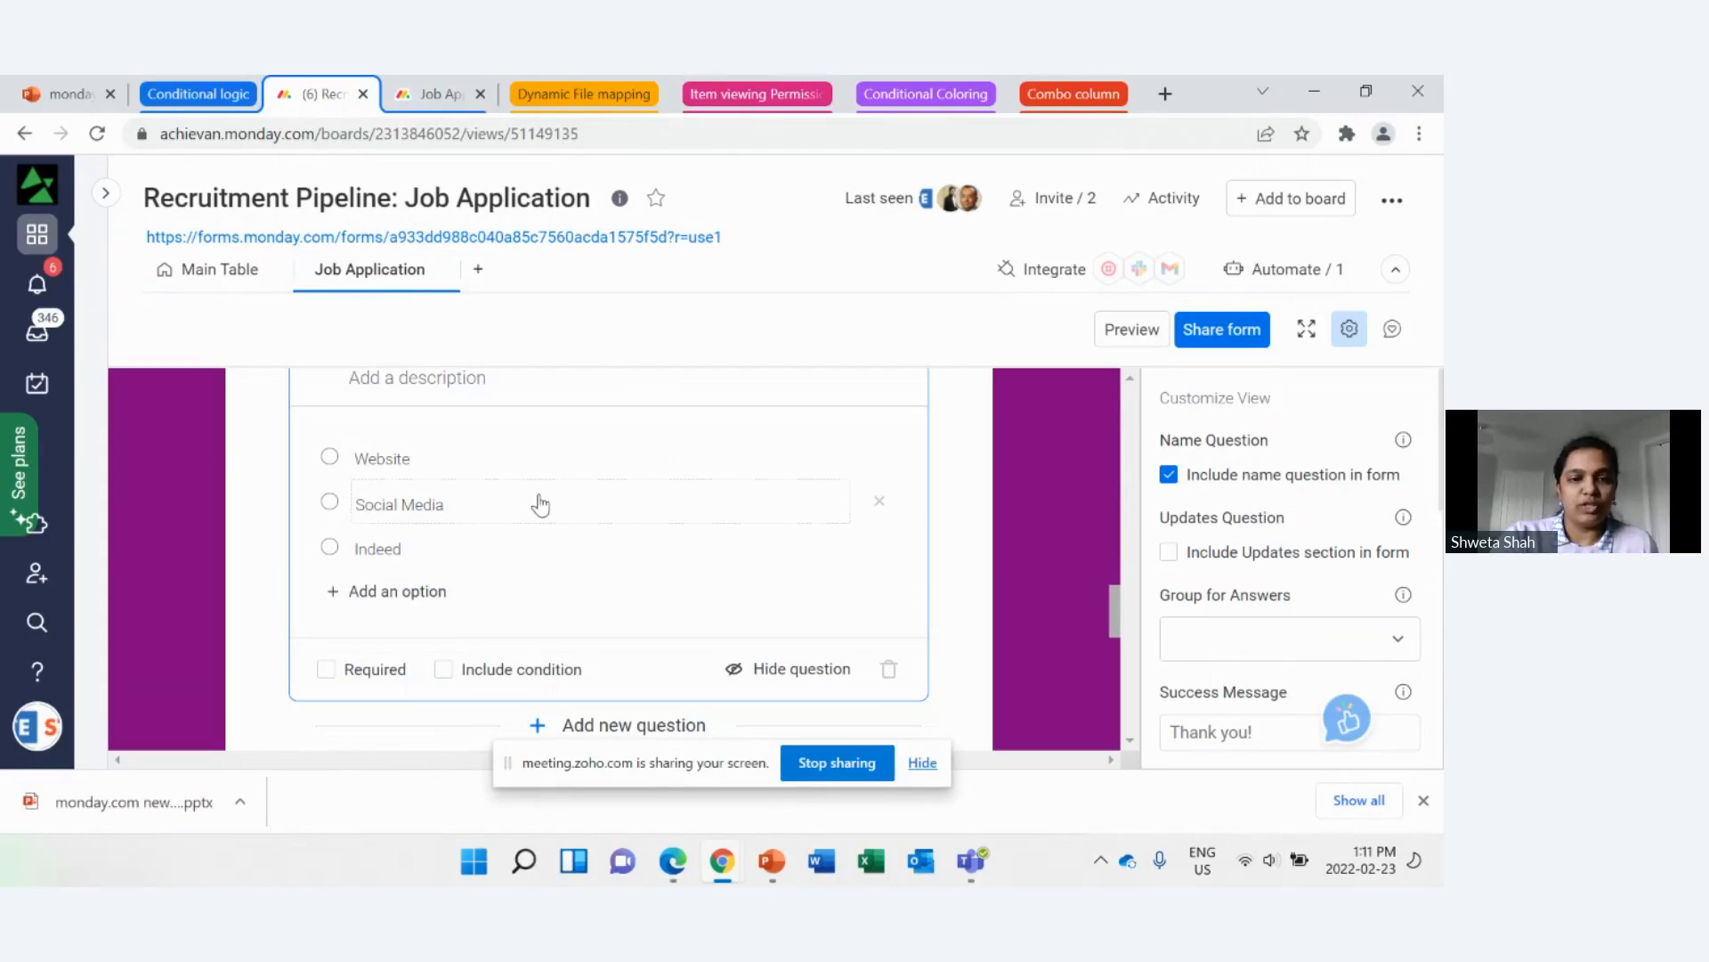
click(445, 674)
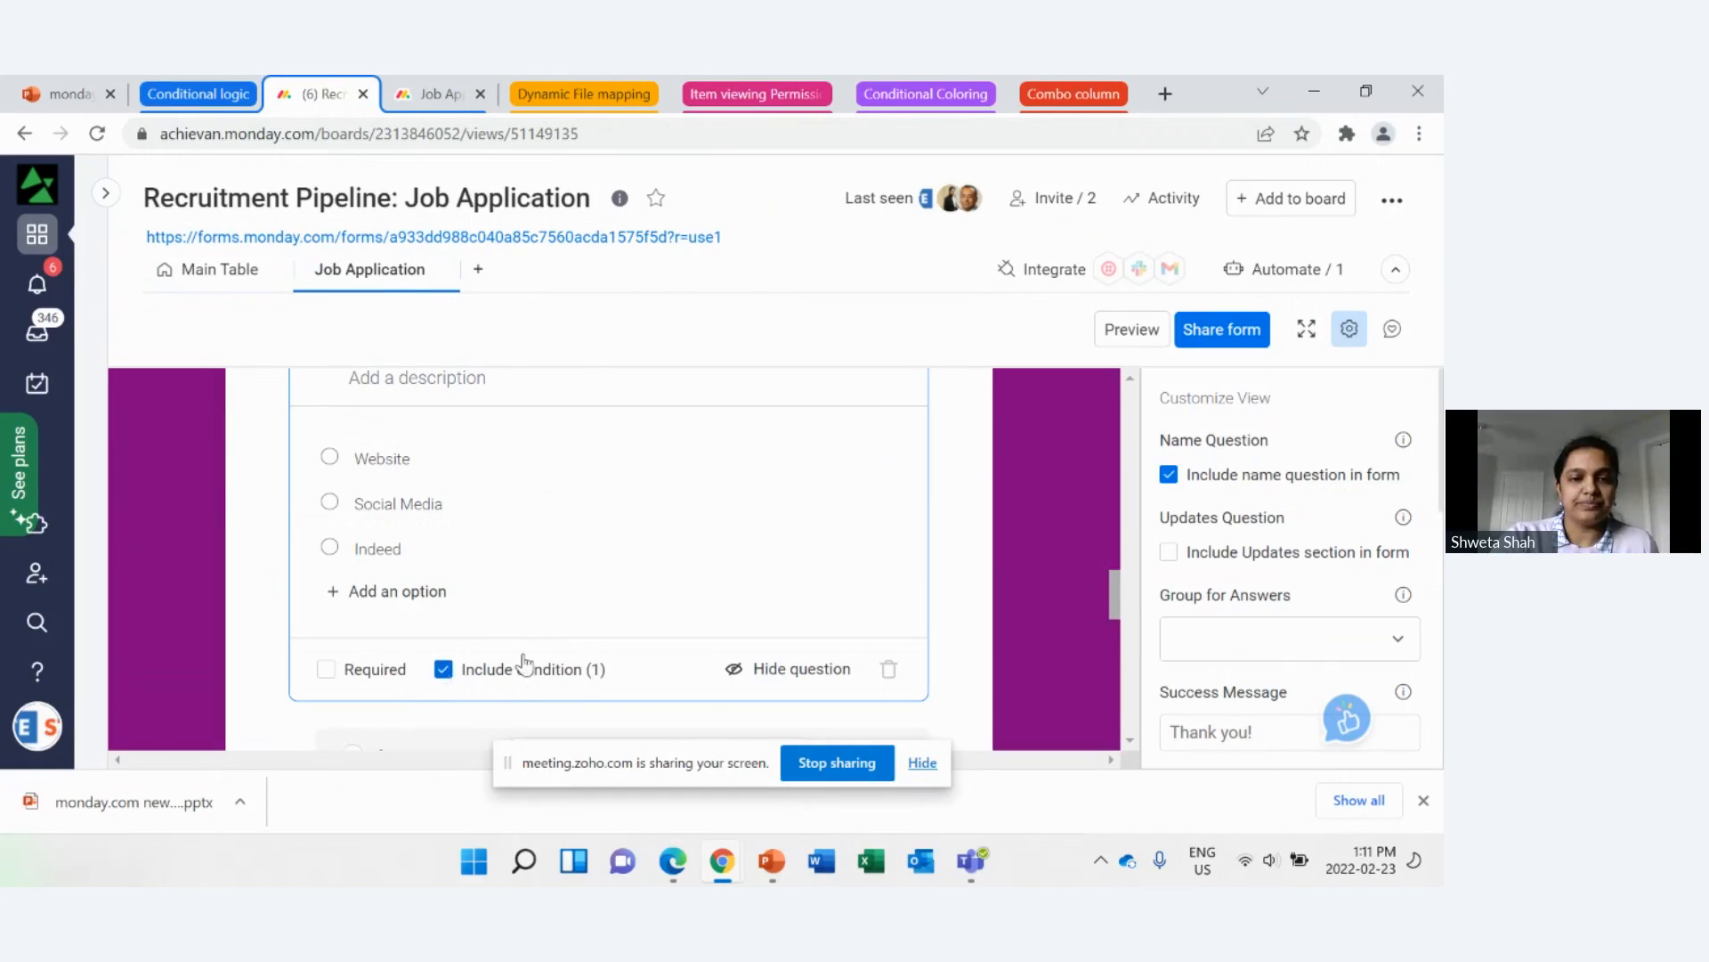
Step: Replace Website with Social Media as the answer that triggers the condition
scroll(624, 595, down, 3)
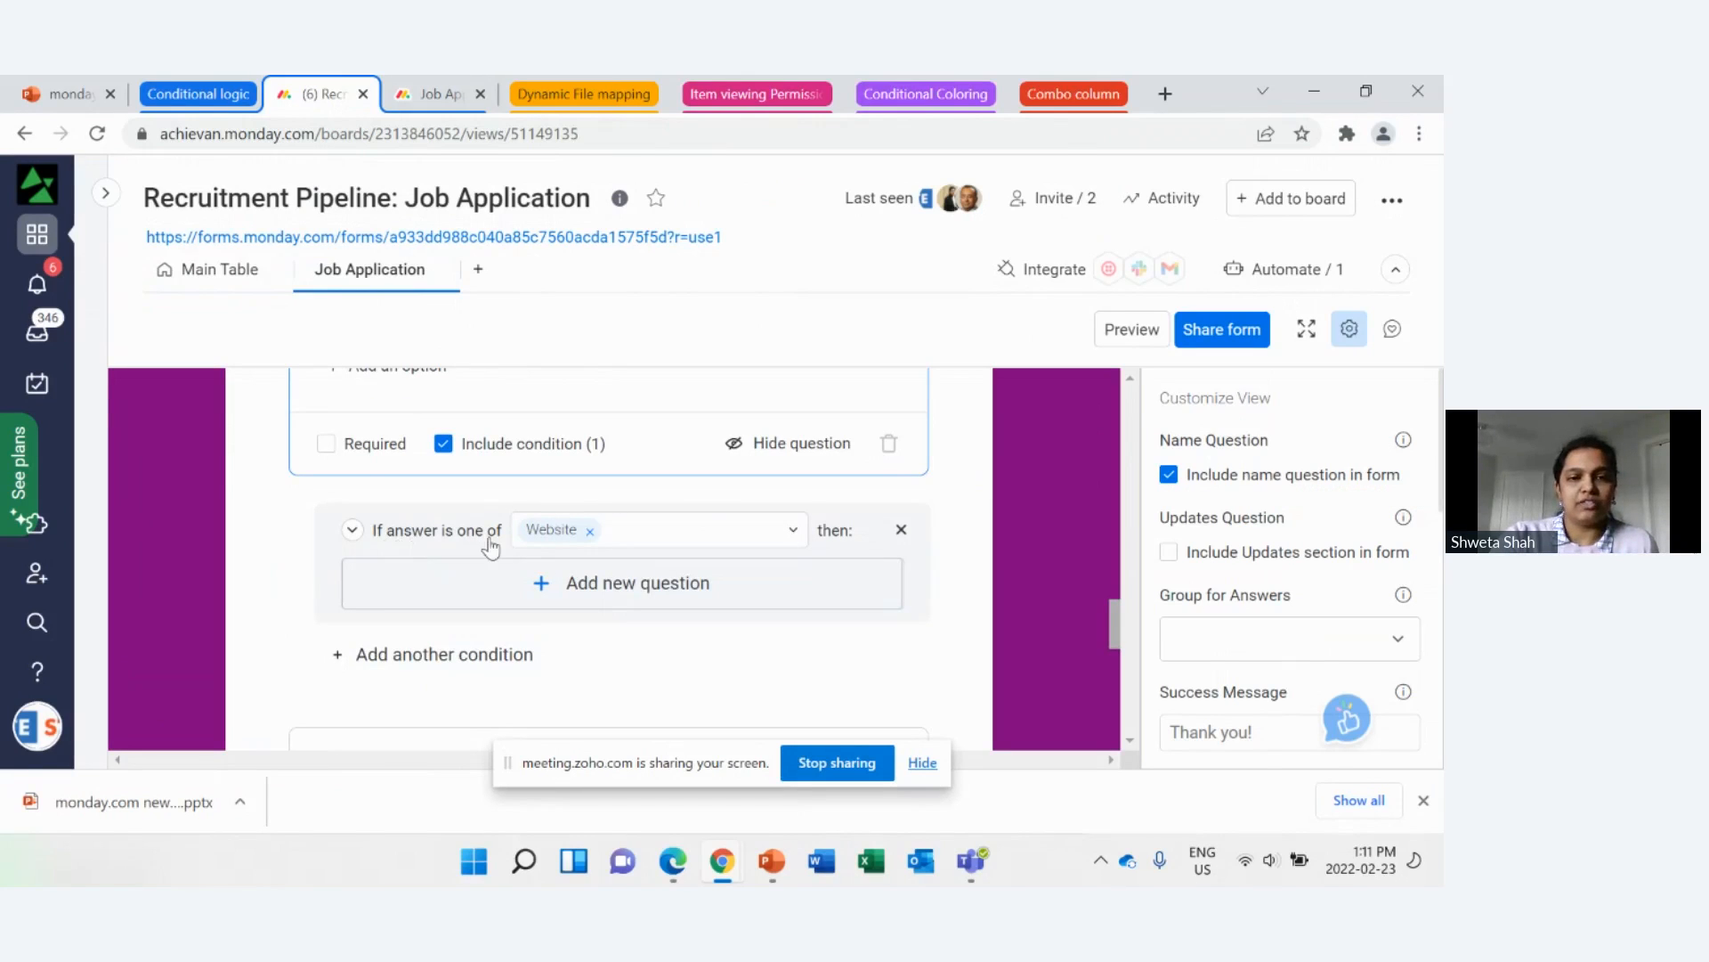
scroll(499, 481, up, 2)
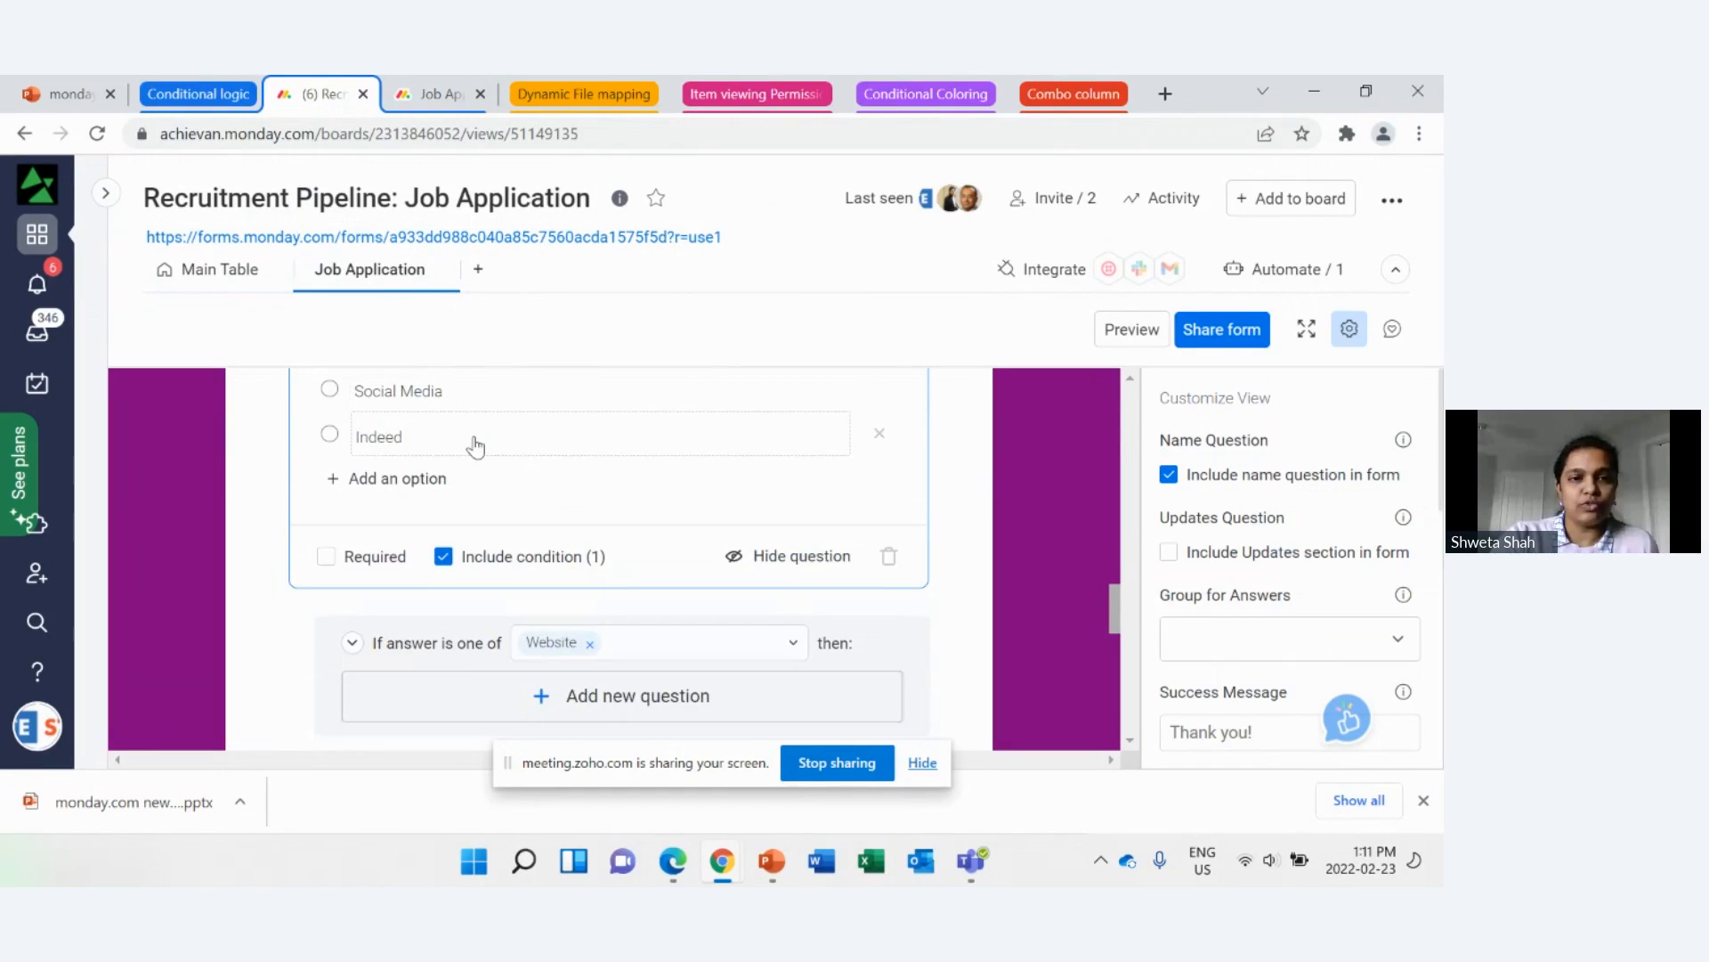
scroll(475, 446, up, 2)
scroll(445, 592, down, 2)
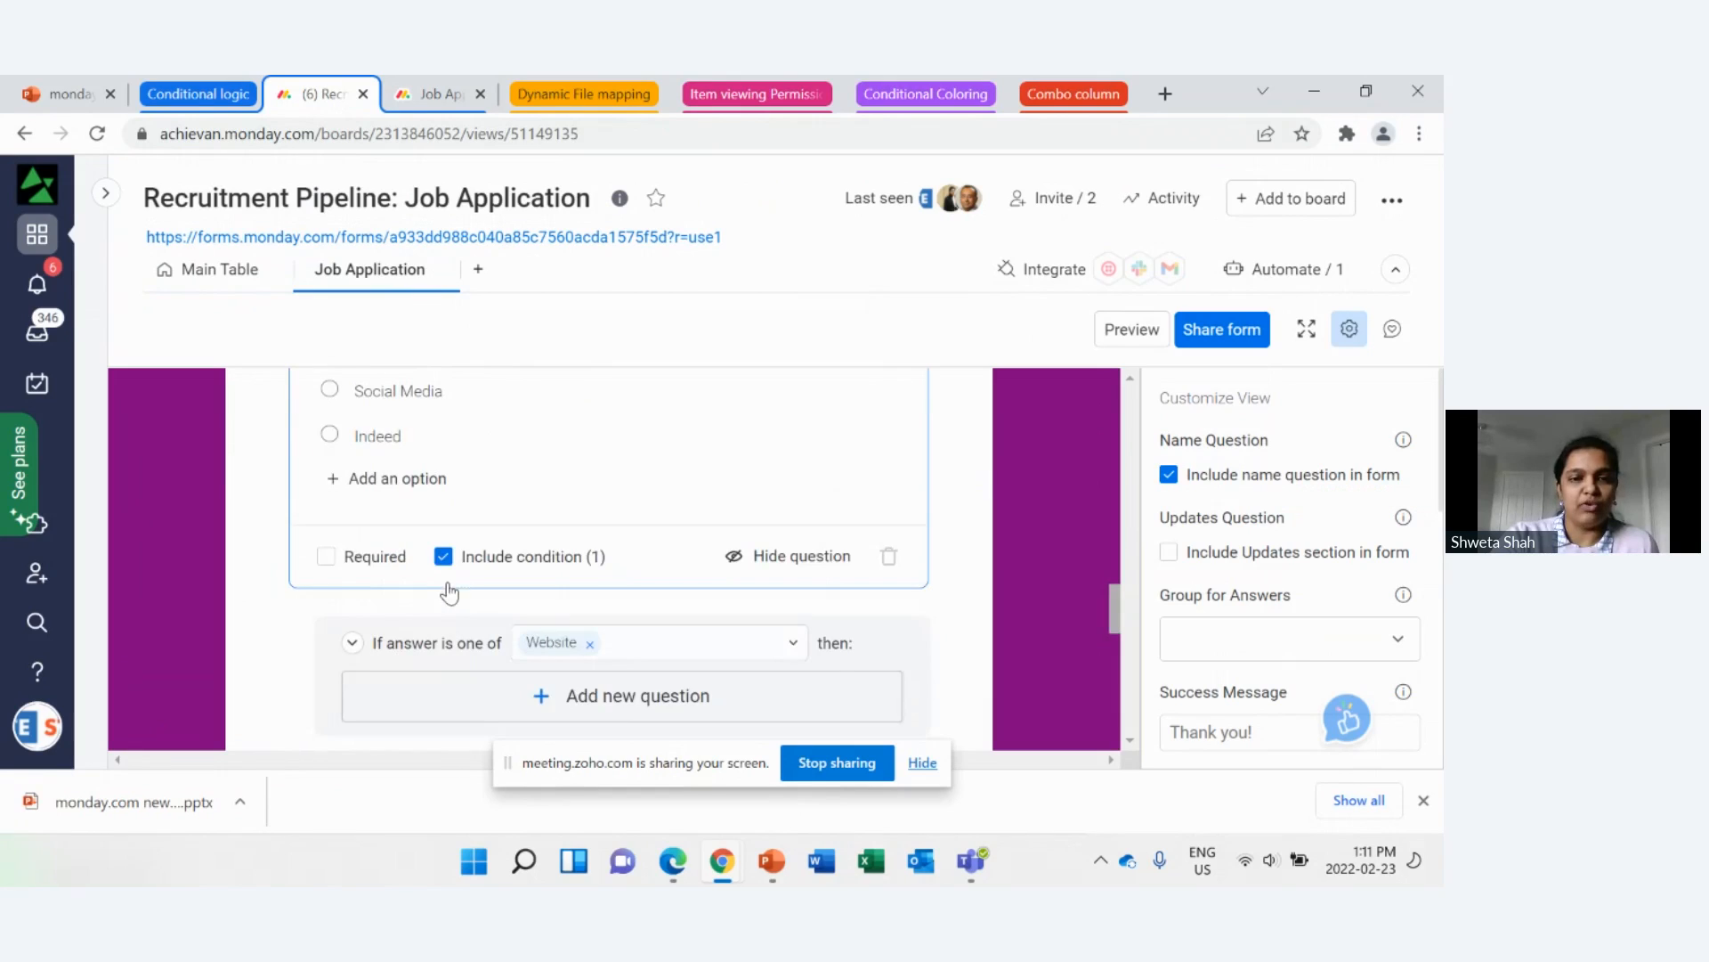
click(589, 644)
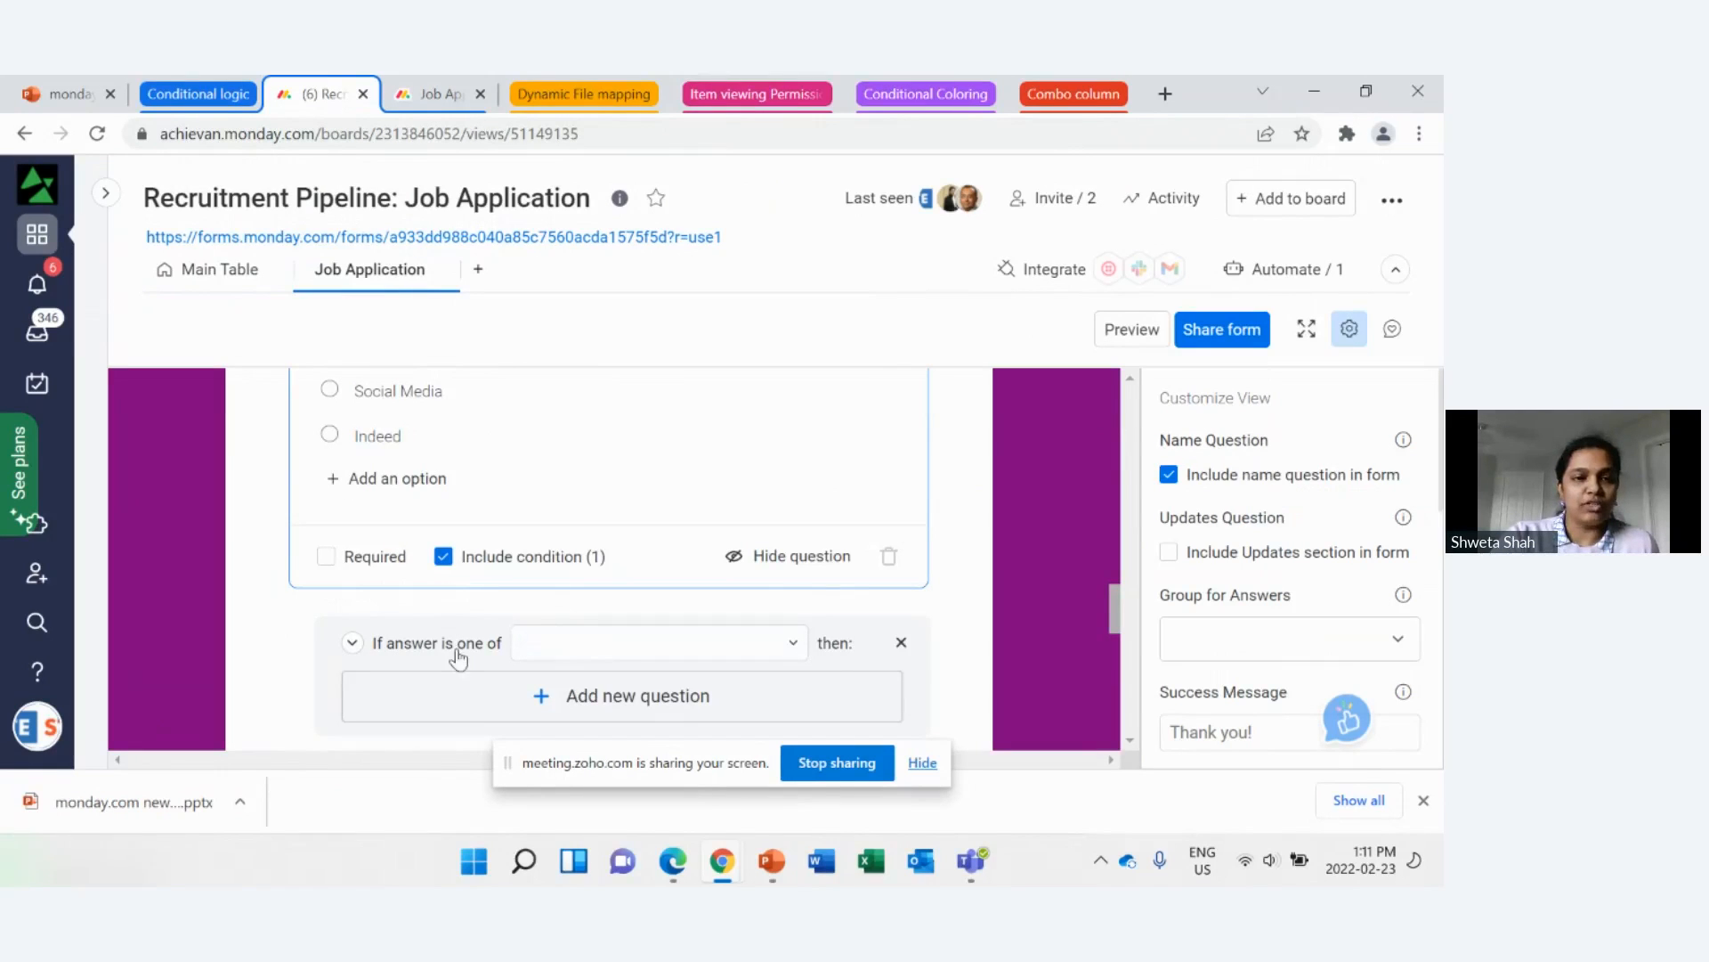
click(577, 658)
click(590, 653)
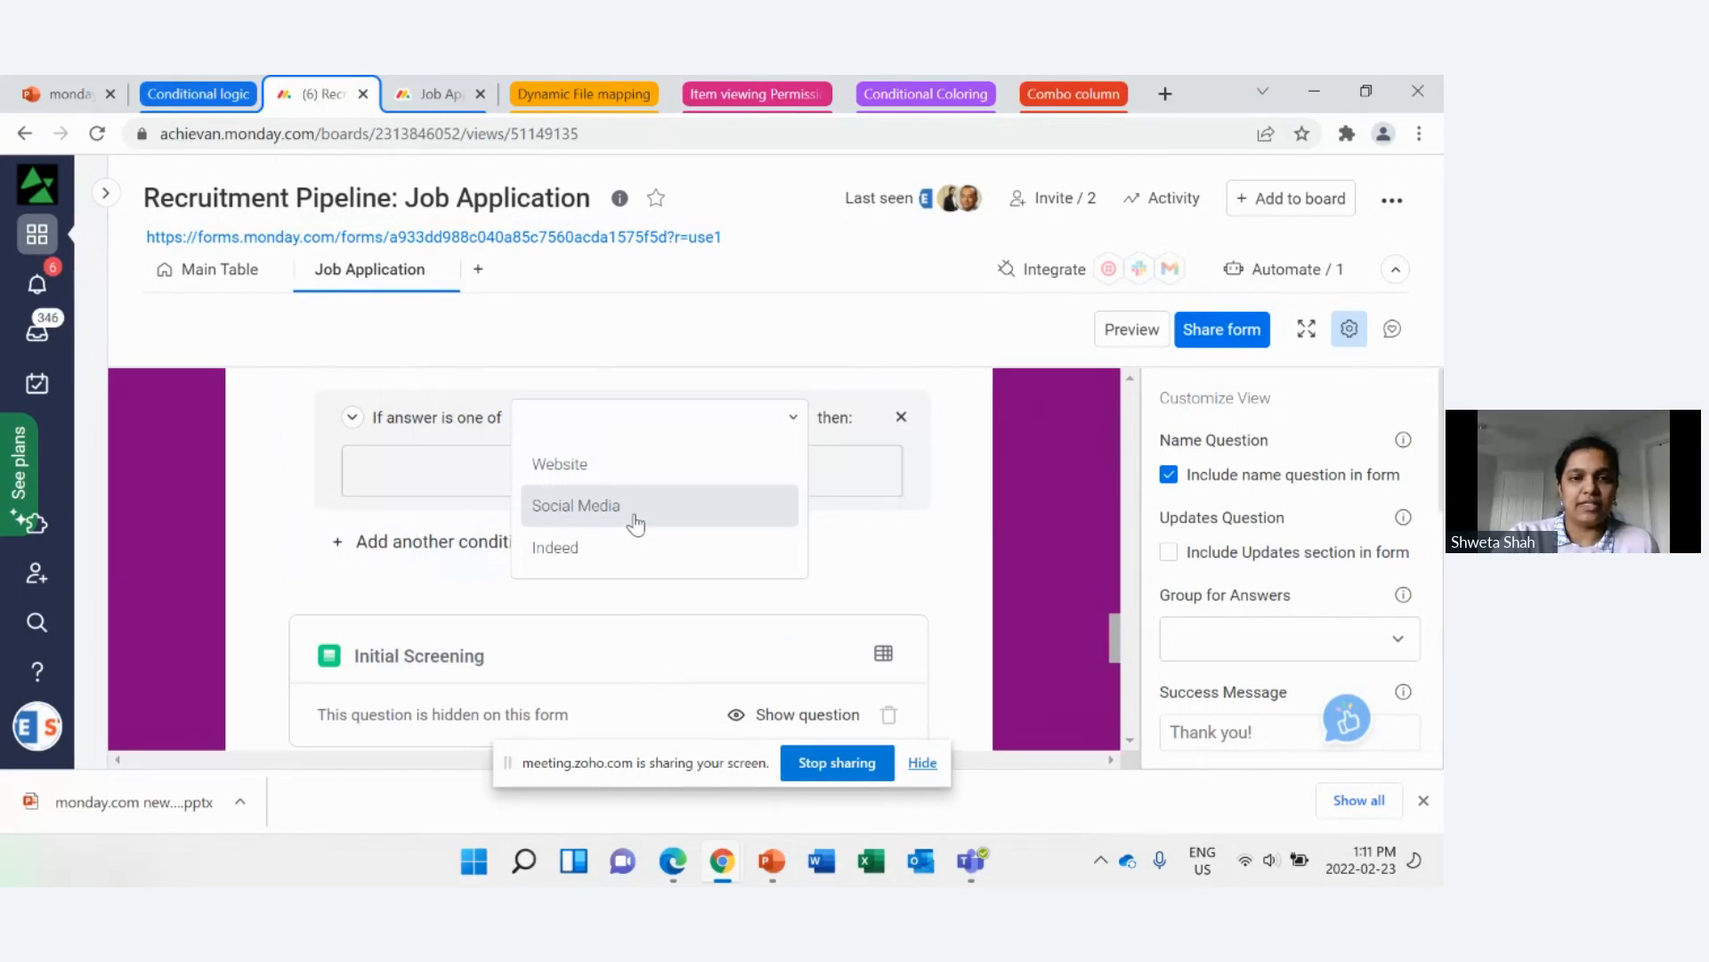
click(635, 524)
Step: Add a short text question under the Social Media condition
scroll(632, 523, up, 1)
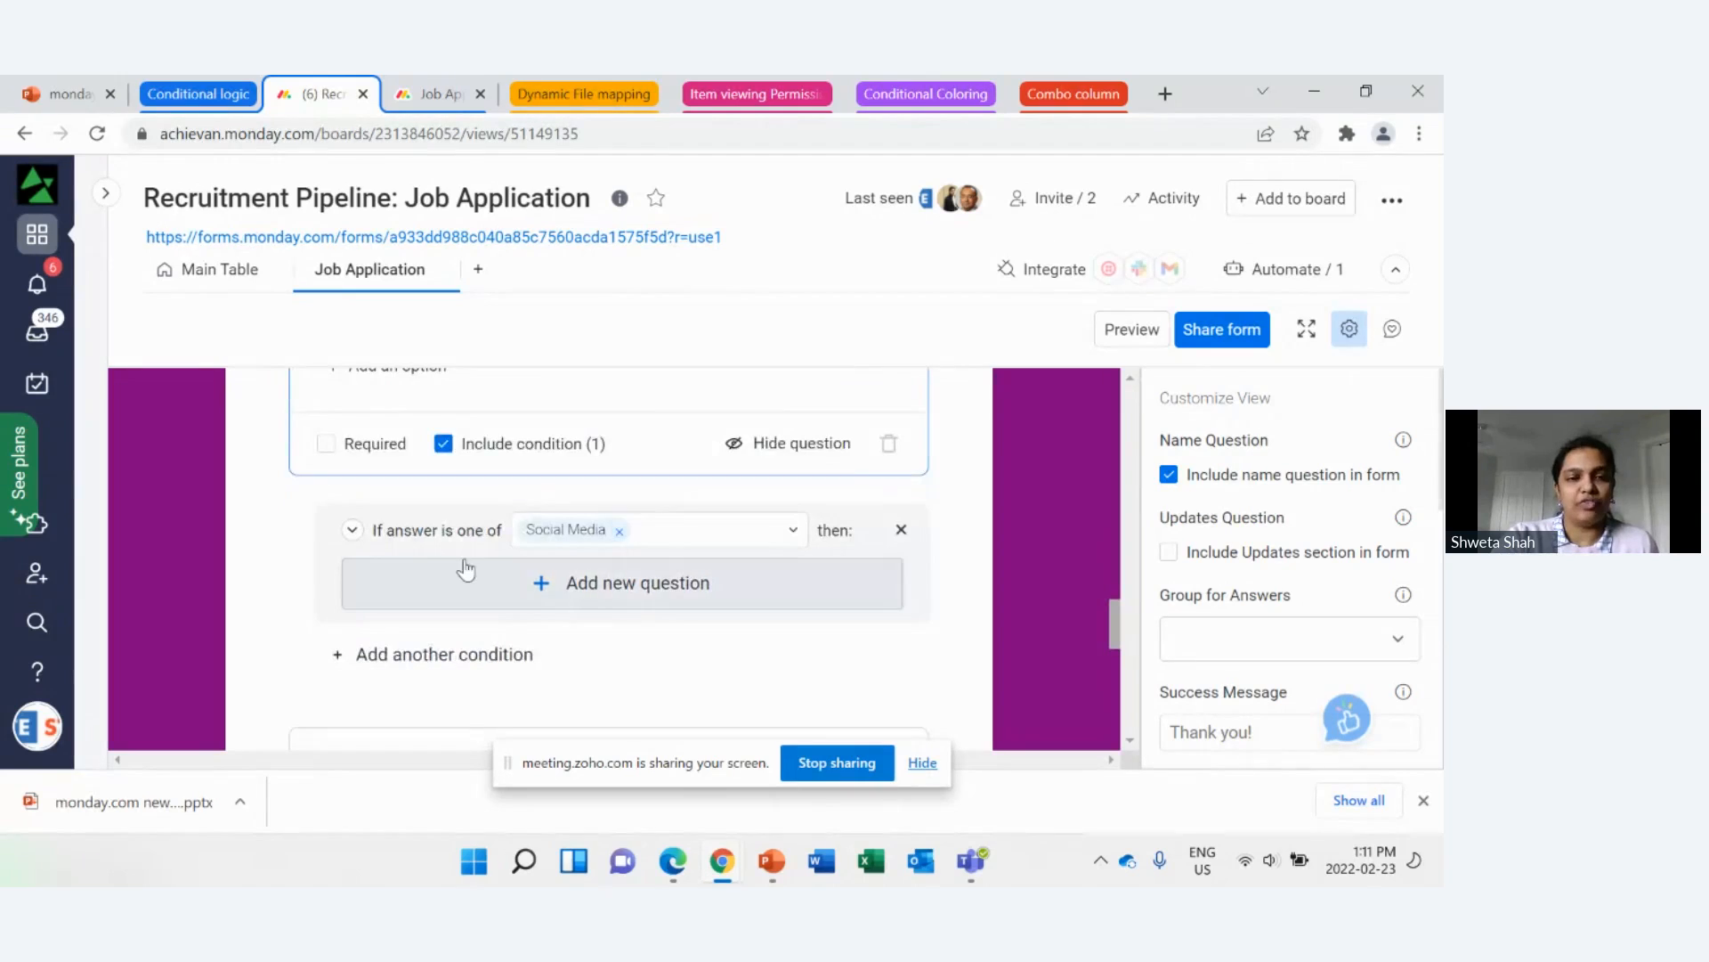
scroll(443, 551, up, 1)
scroll(443, 551, up, 1)
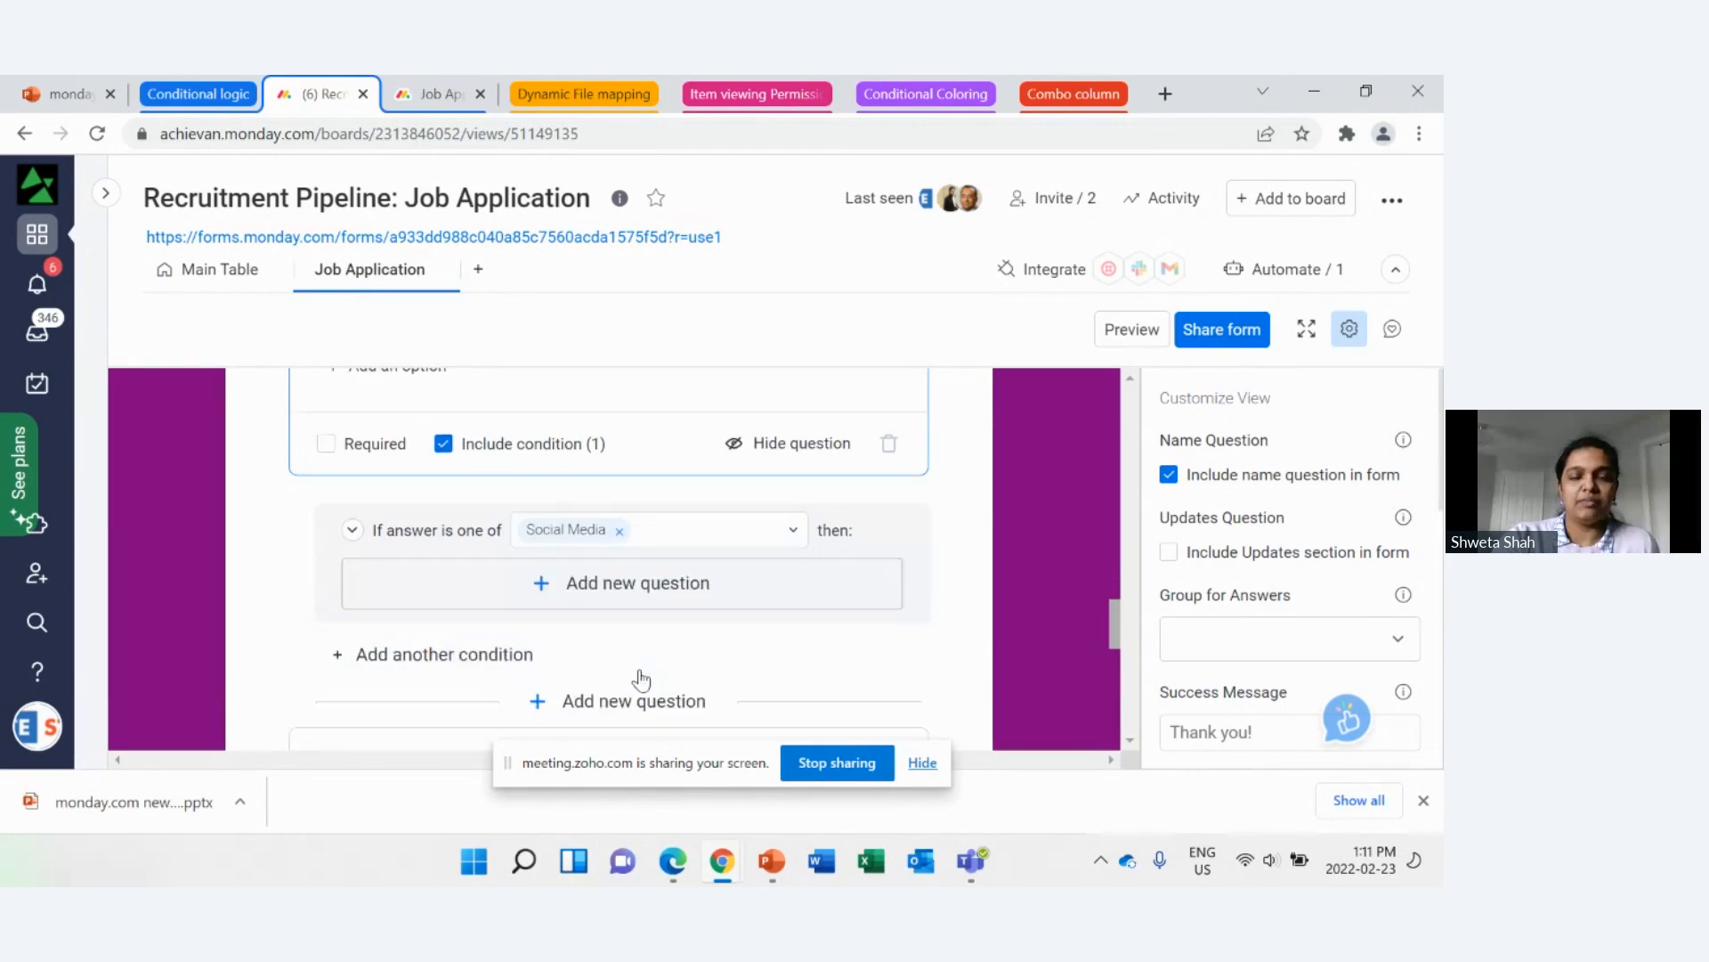
scroll(639, 681, down, 1)
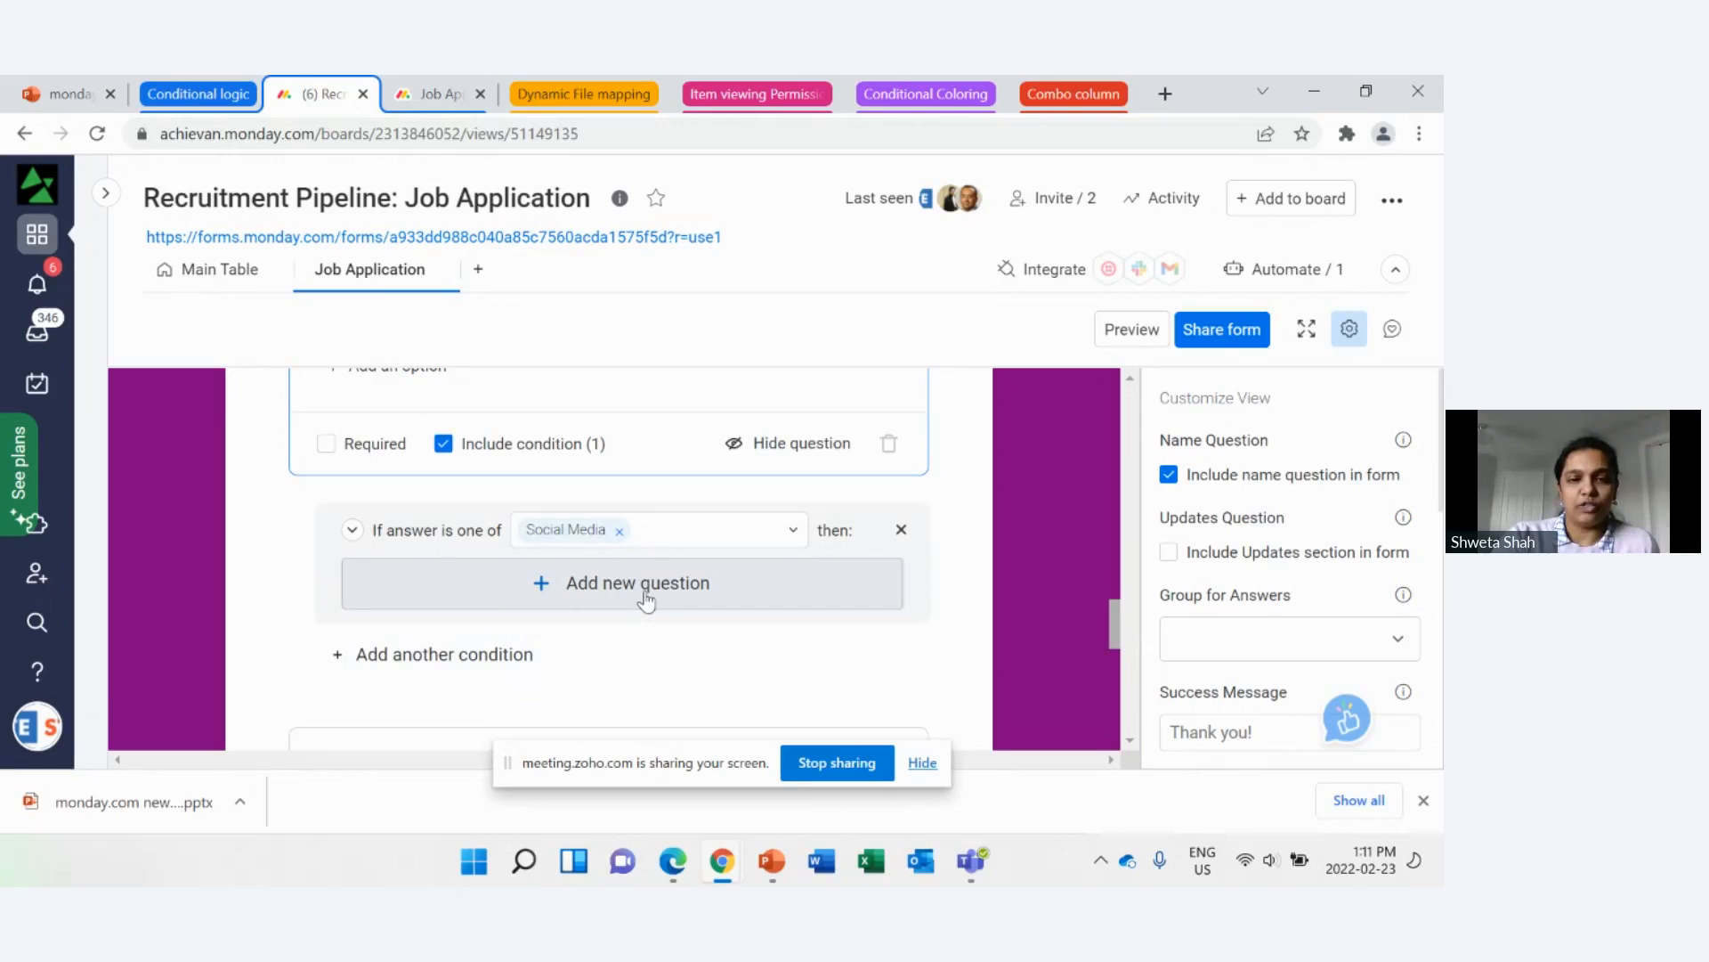
click(645, 599)
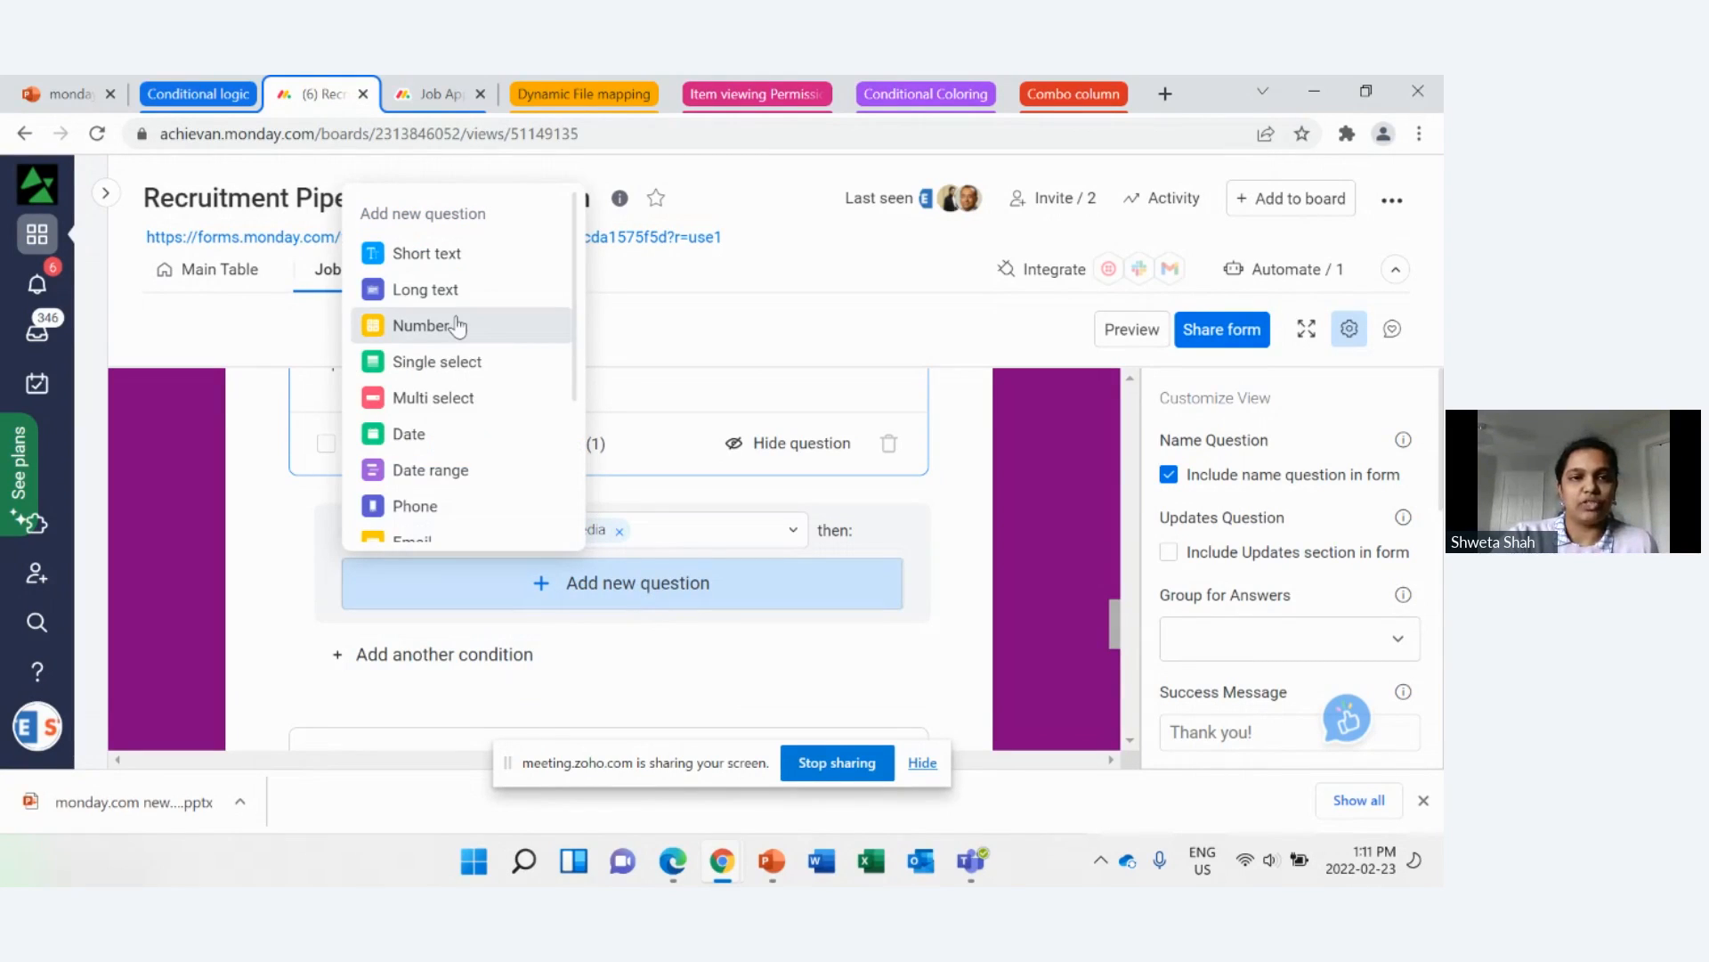
click(444, 267)
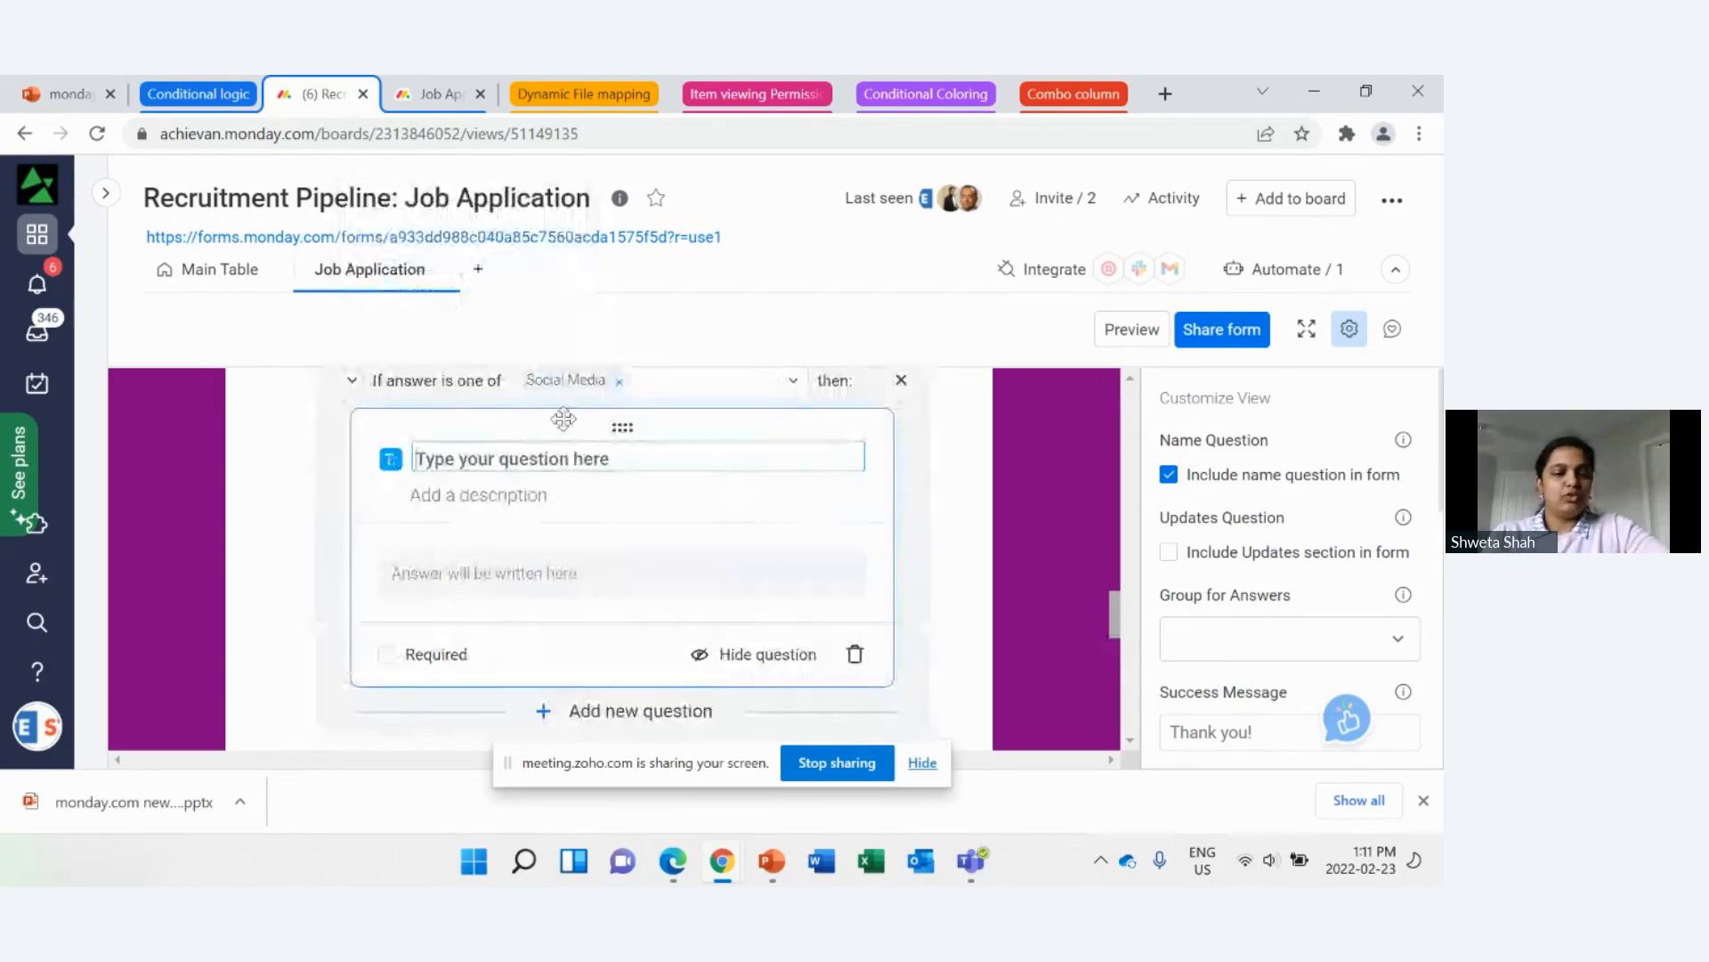
Step: Title the conditional question "Which Social Media platform"
text(Which Soc)
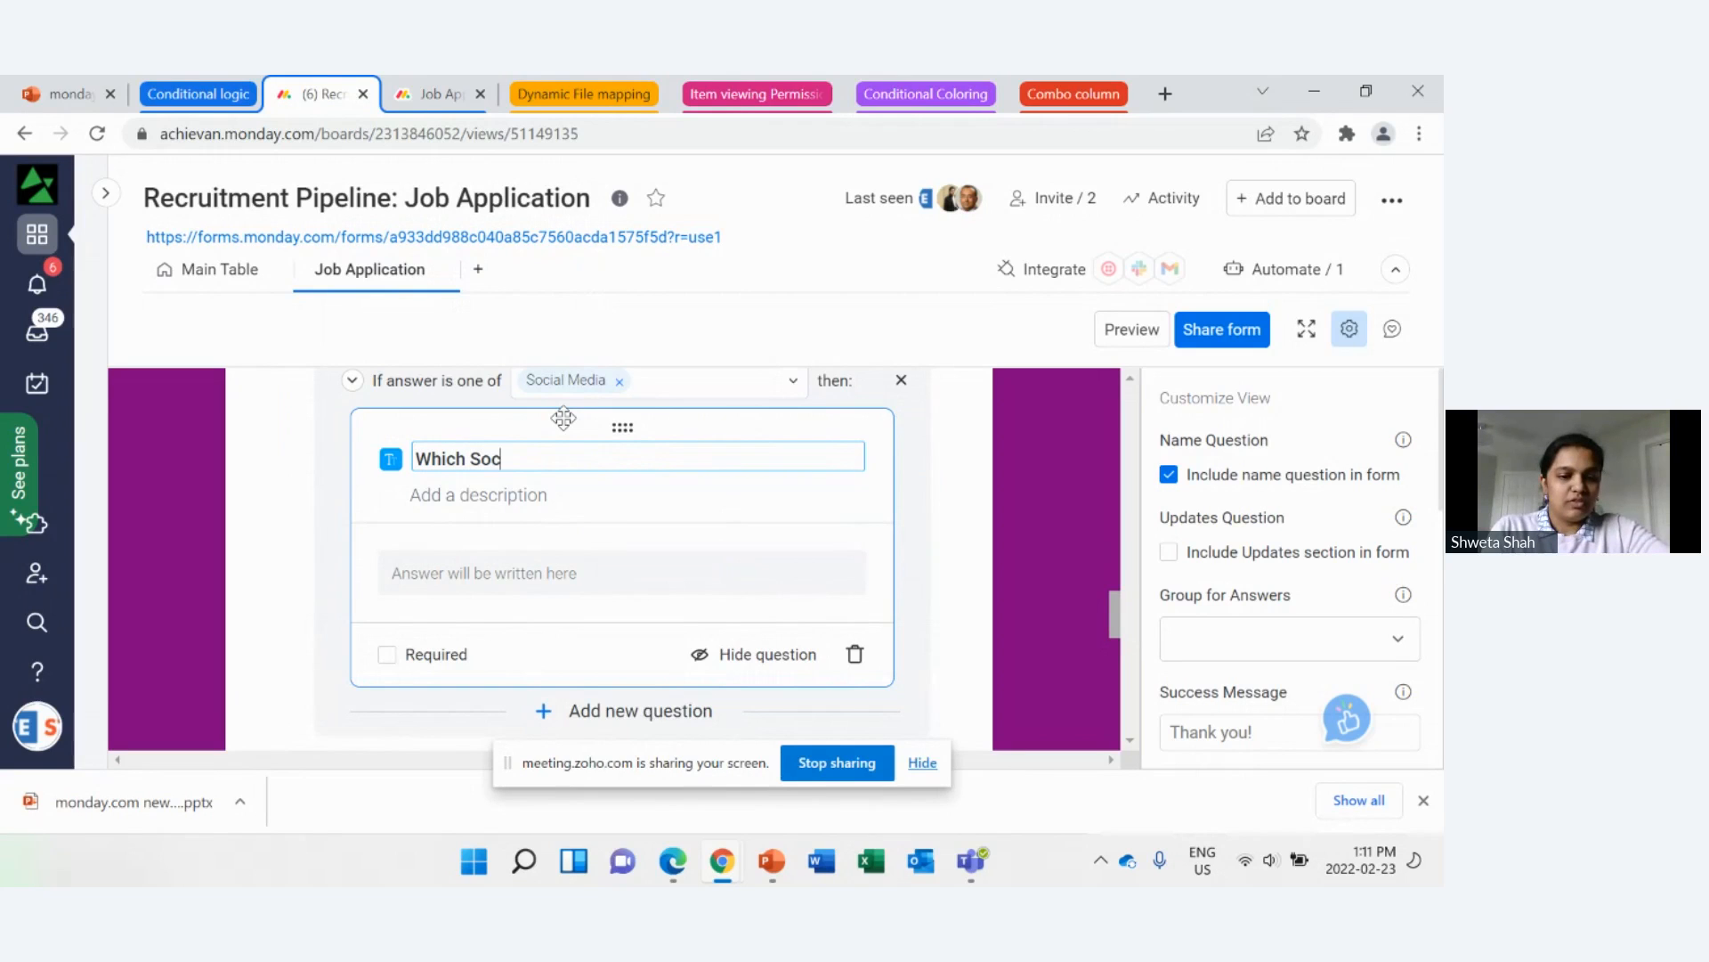
text(ial Med)
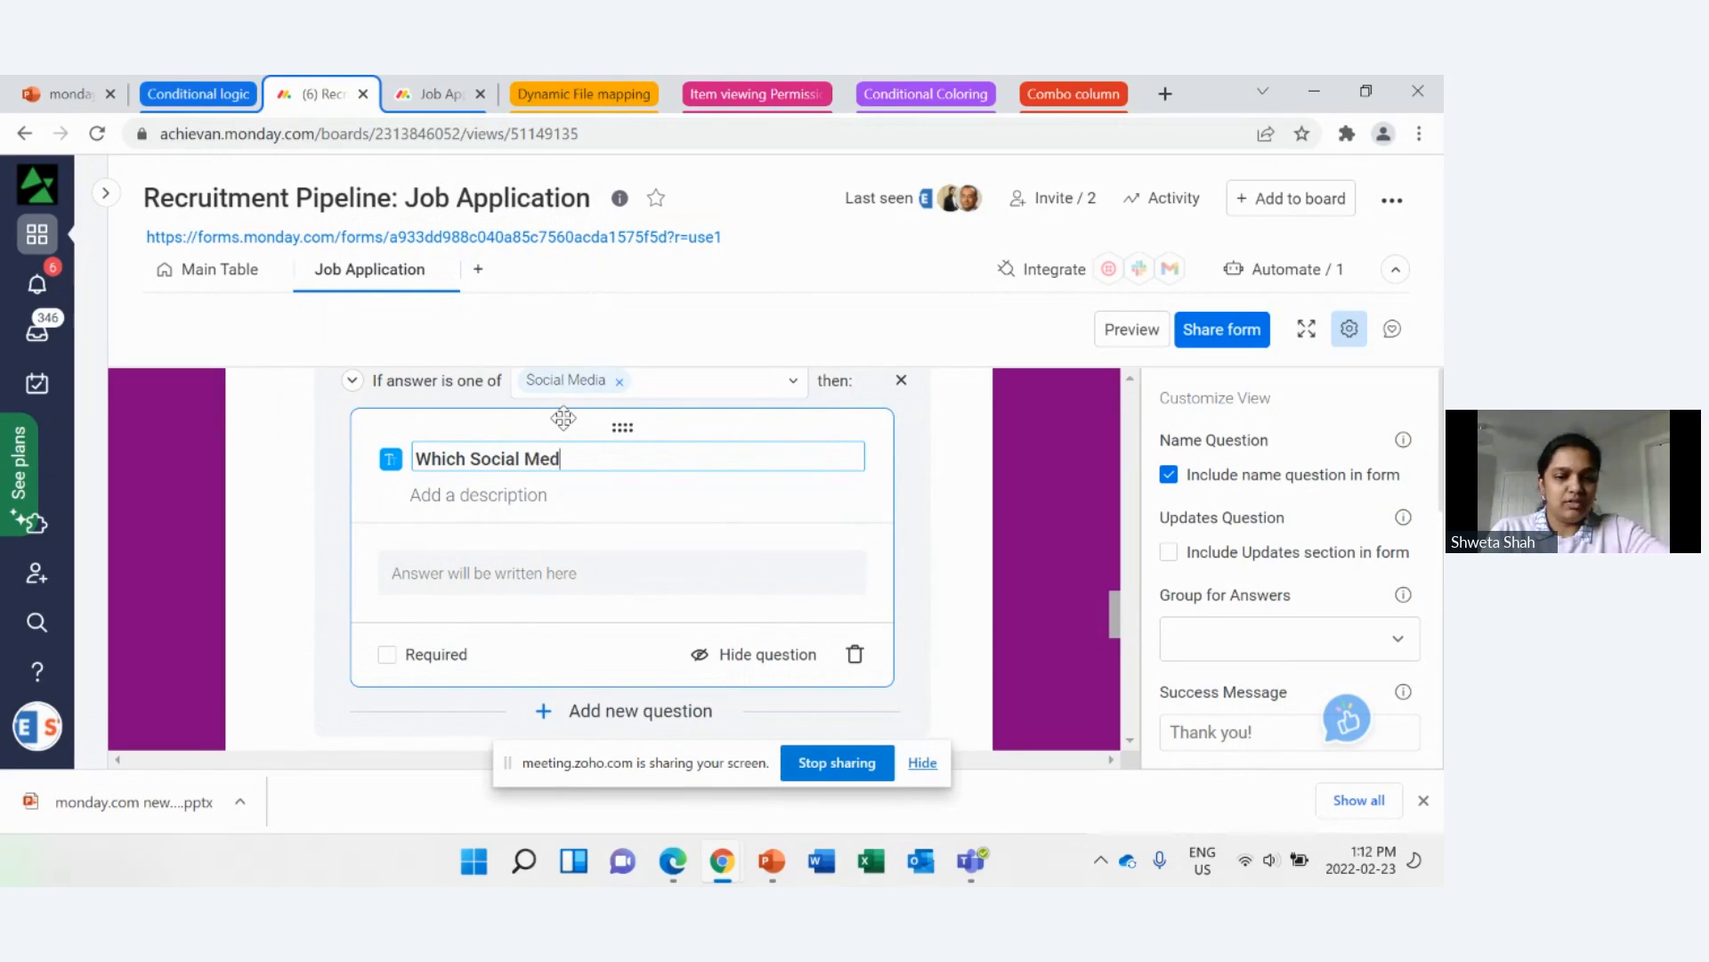
text(ia platform)
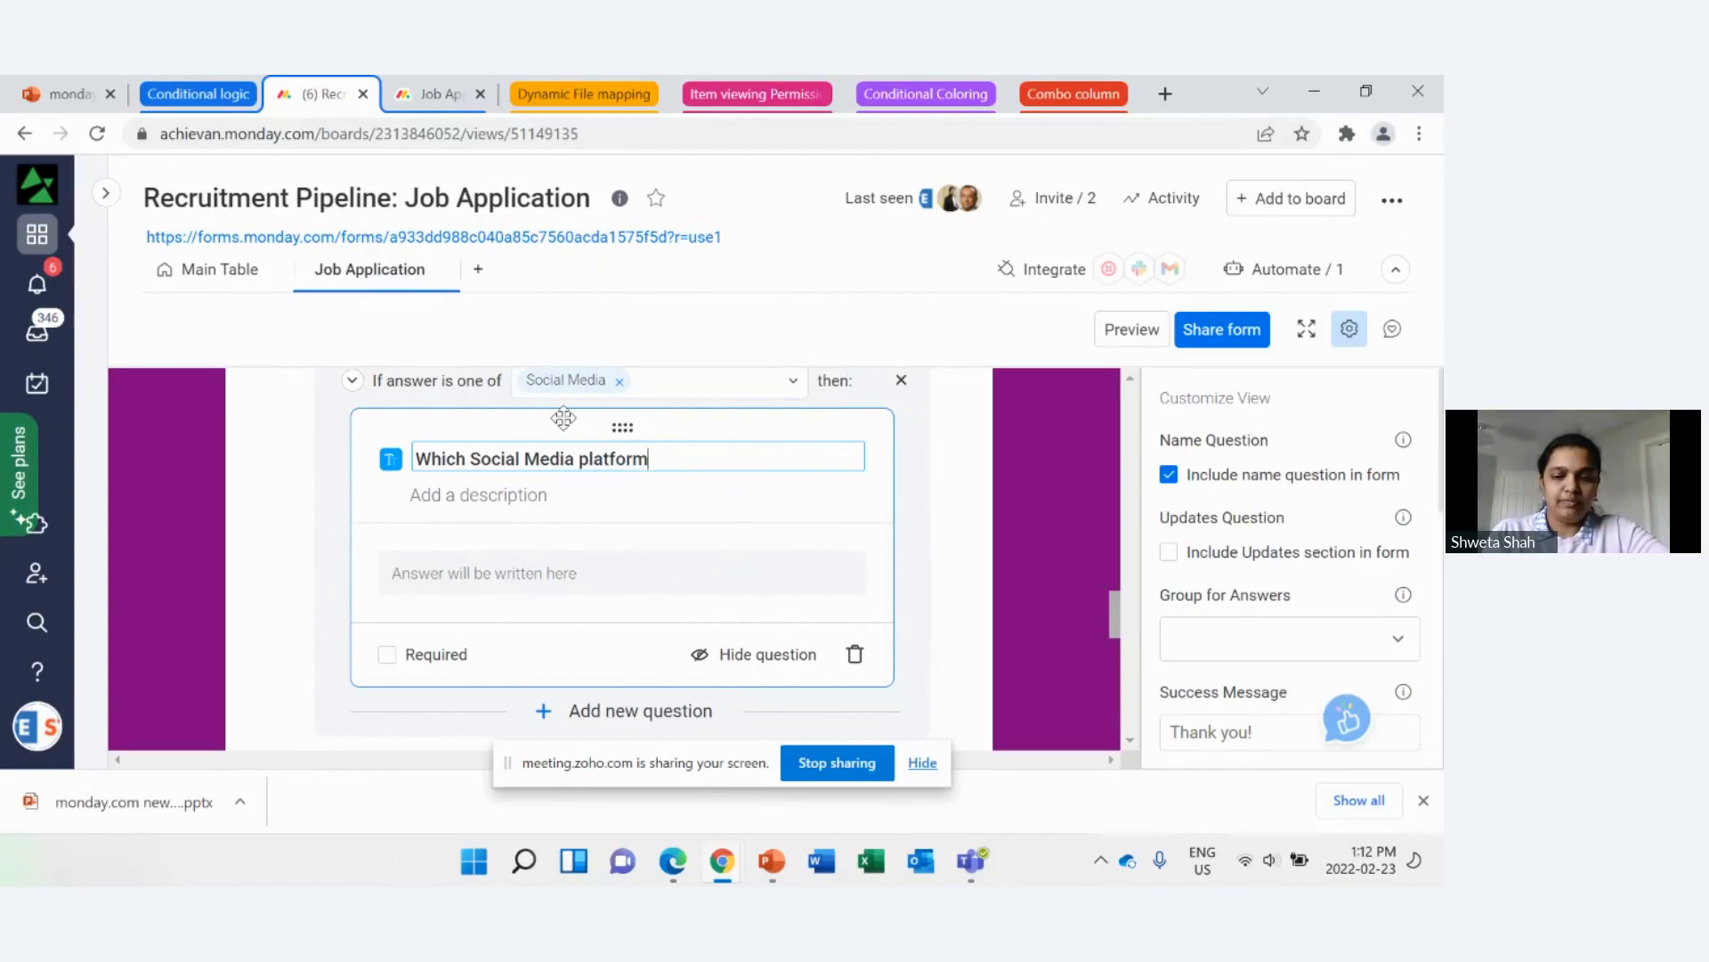
text(?)
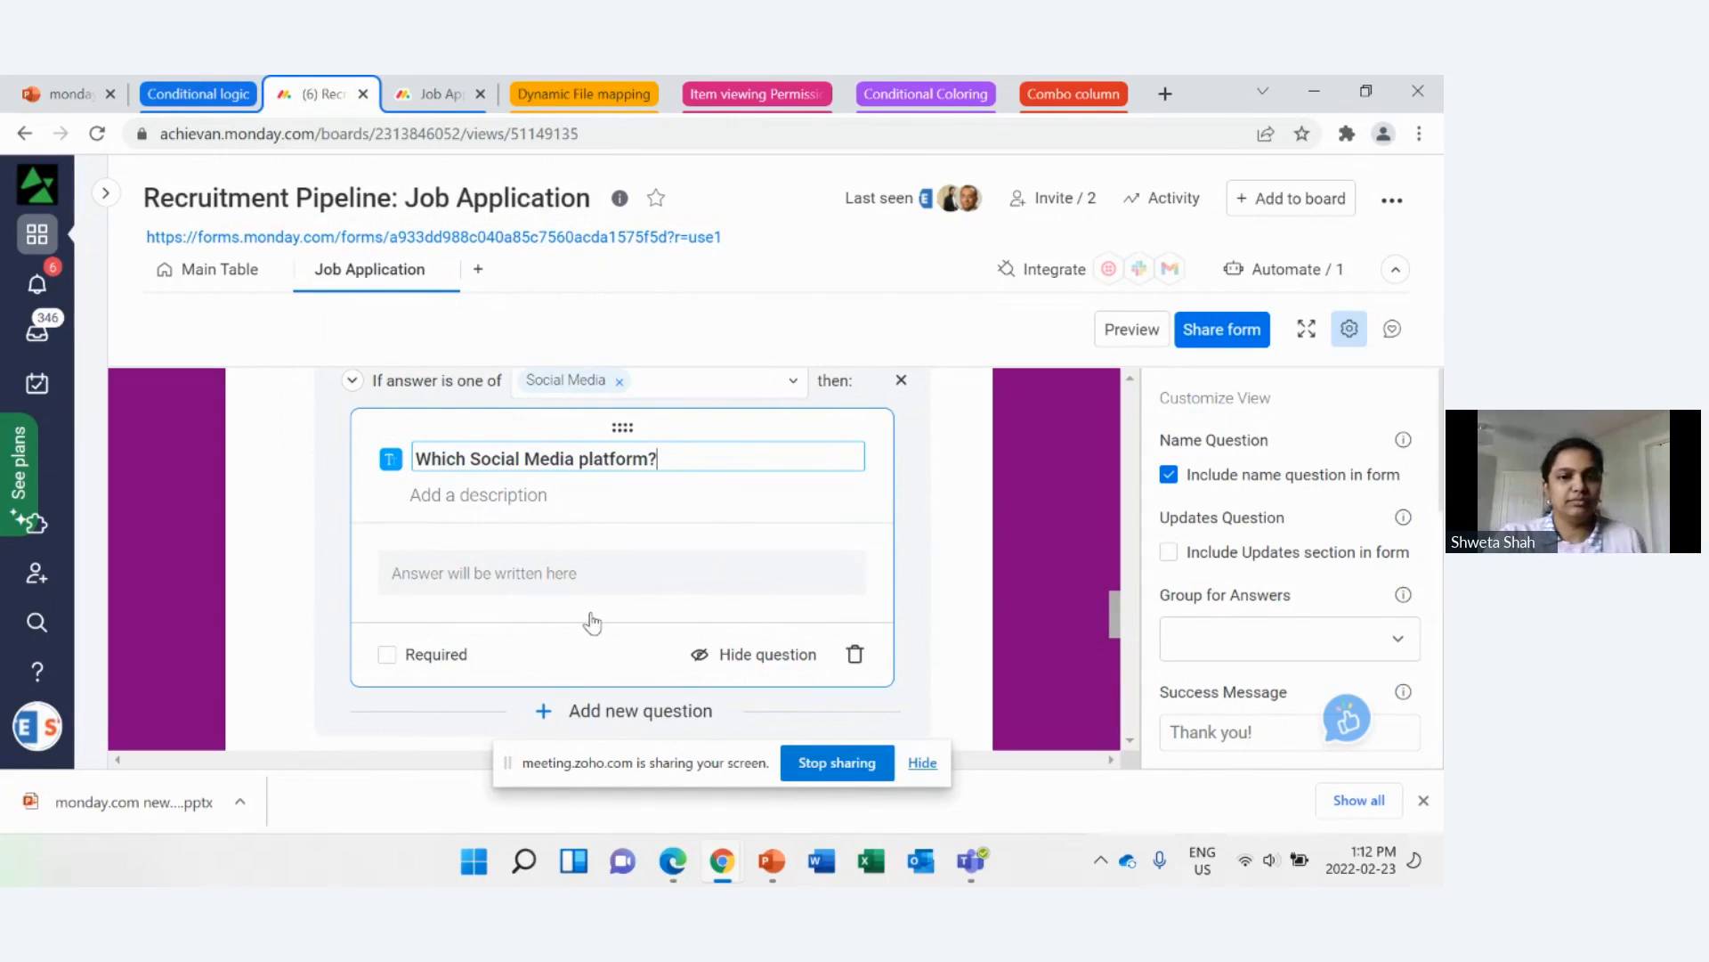
Step: Complete the conditional question's title as "Which Social Media platform?" and leave its editing
scroll(534, 611, down, 1)
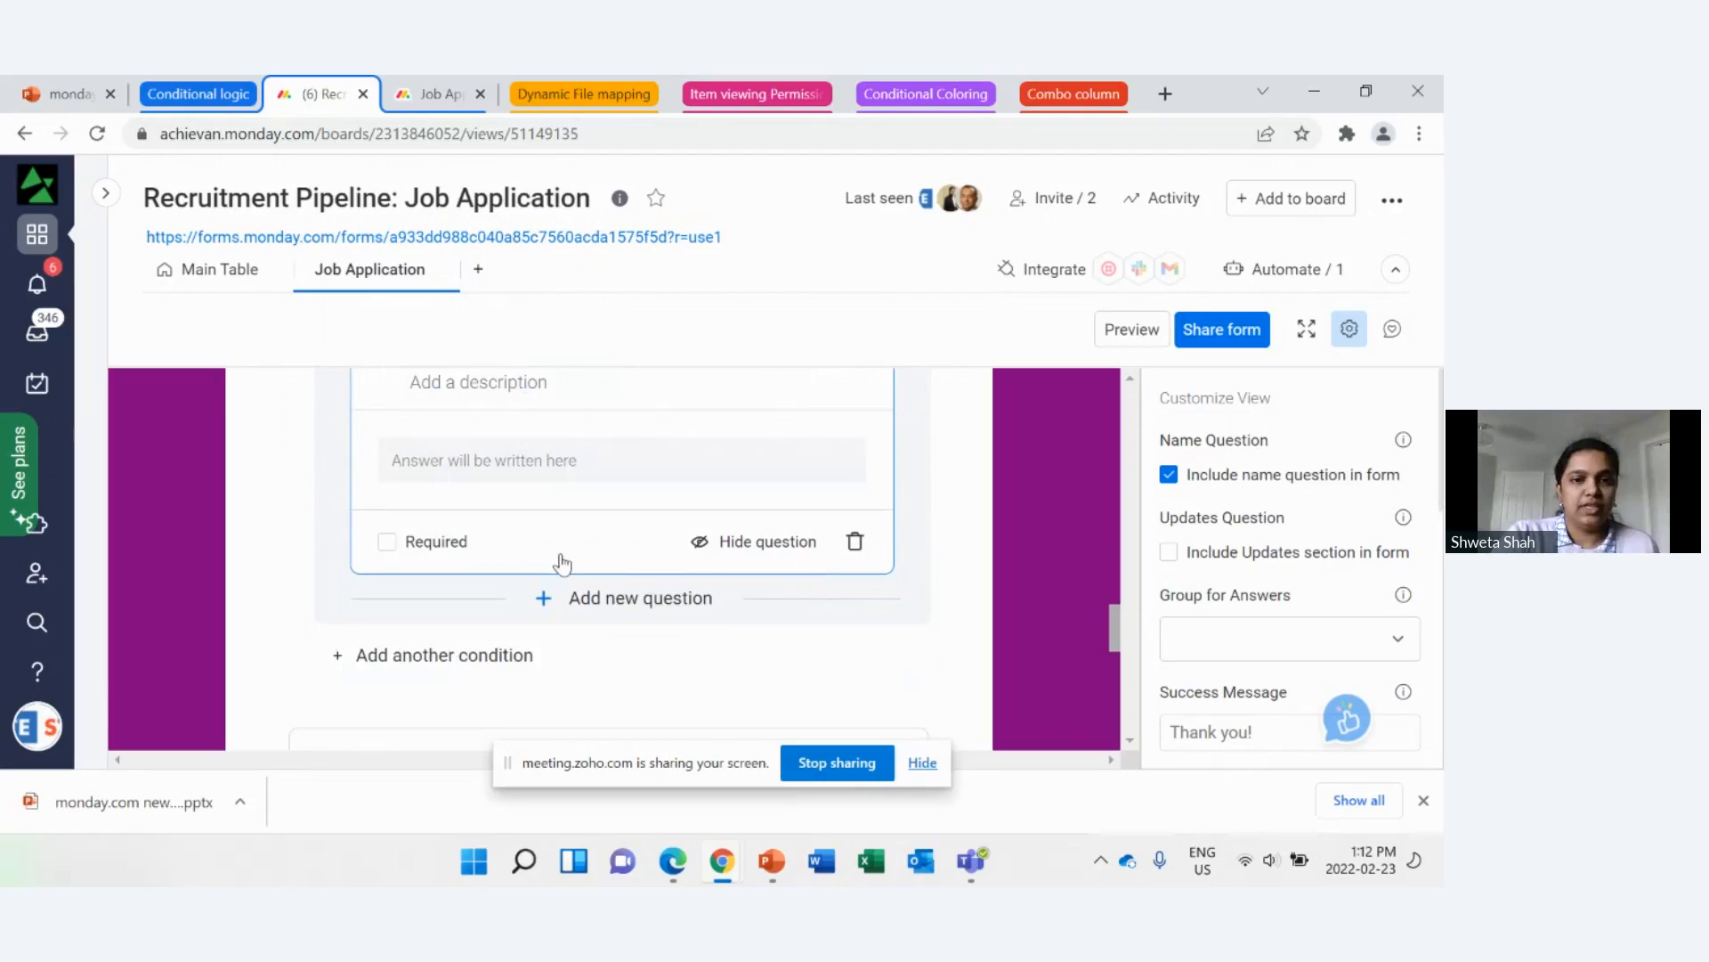
click(950, 564)
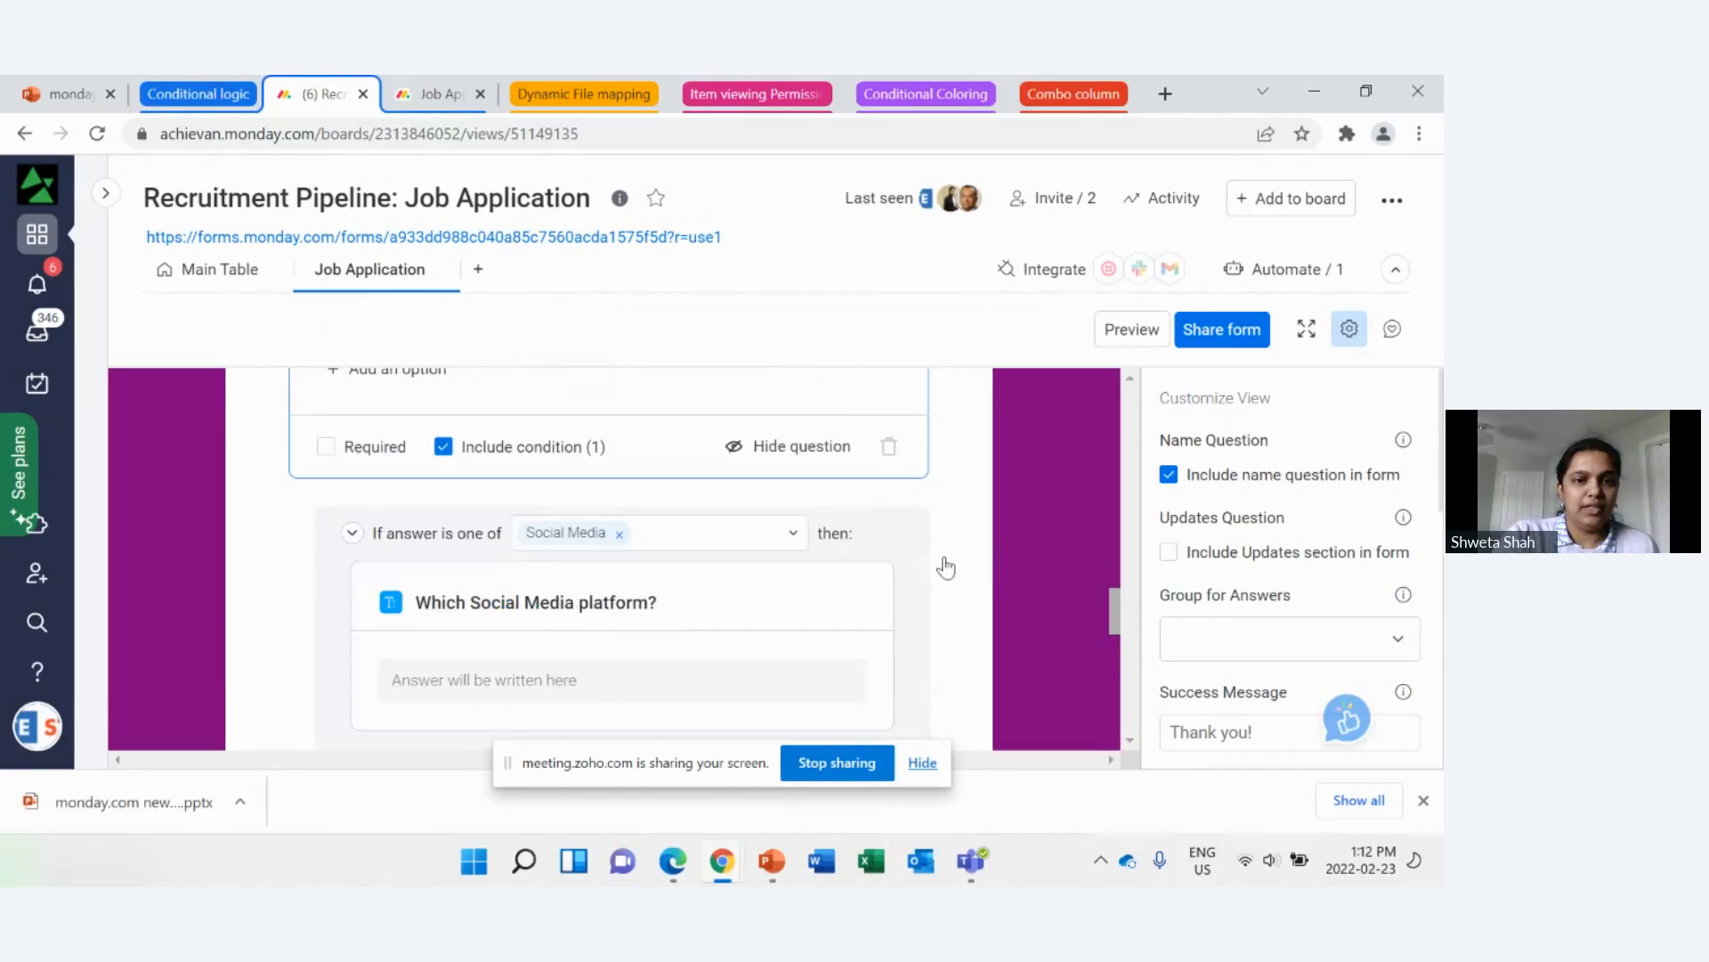
scroll(926, 574, down, 3)
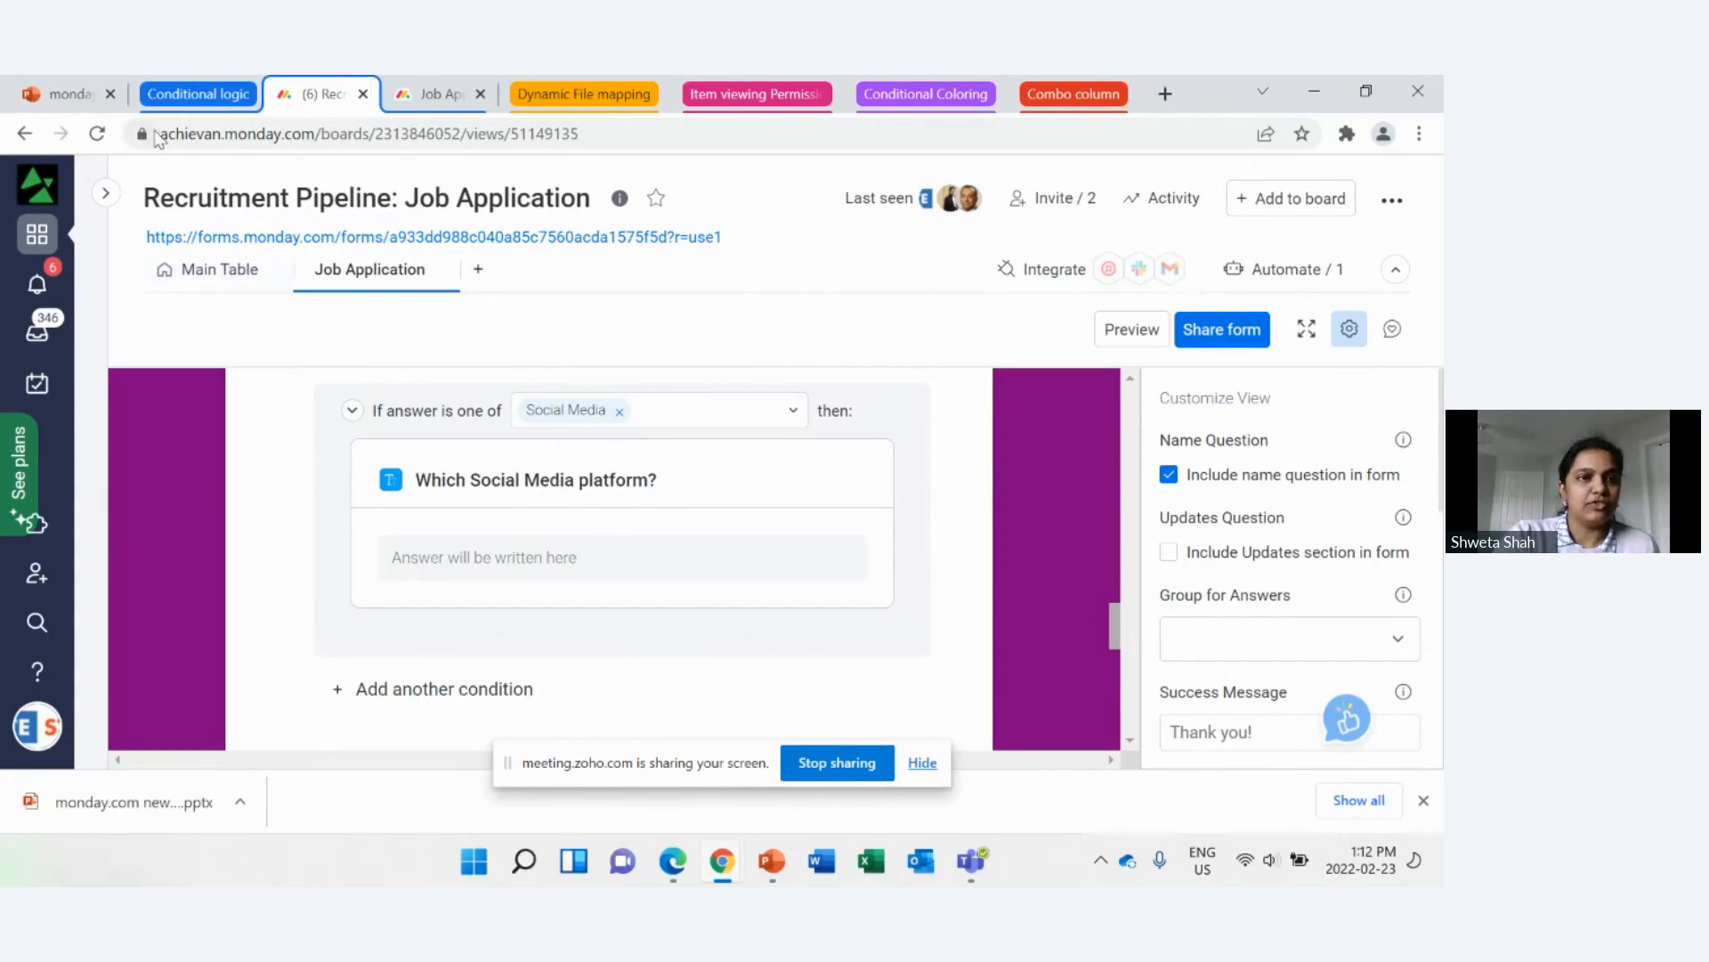
Step: Show the recruitment board's main table and reload the live Job Application form in the browser
click(219, 272)
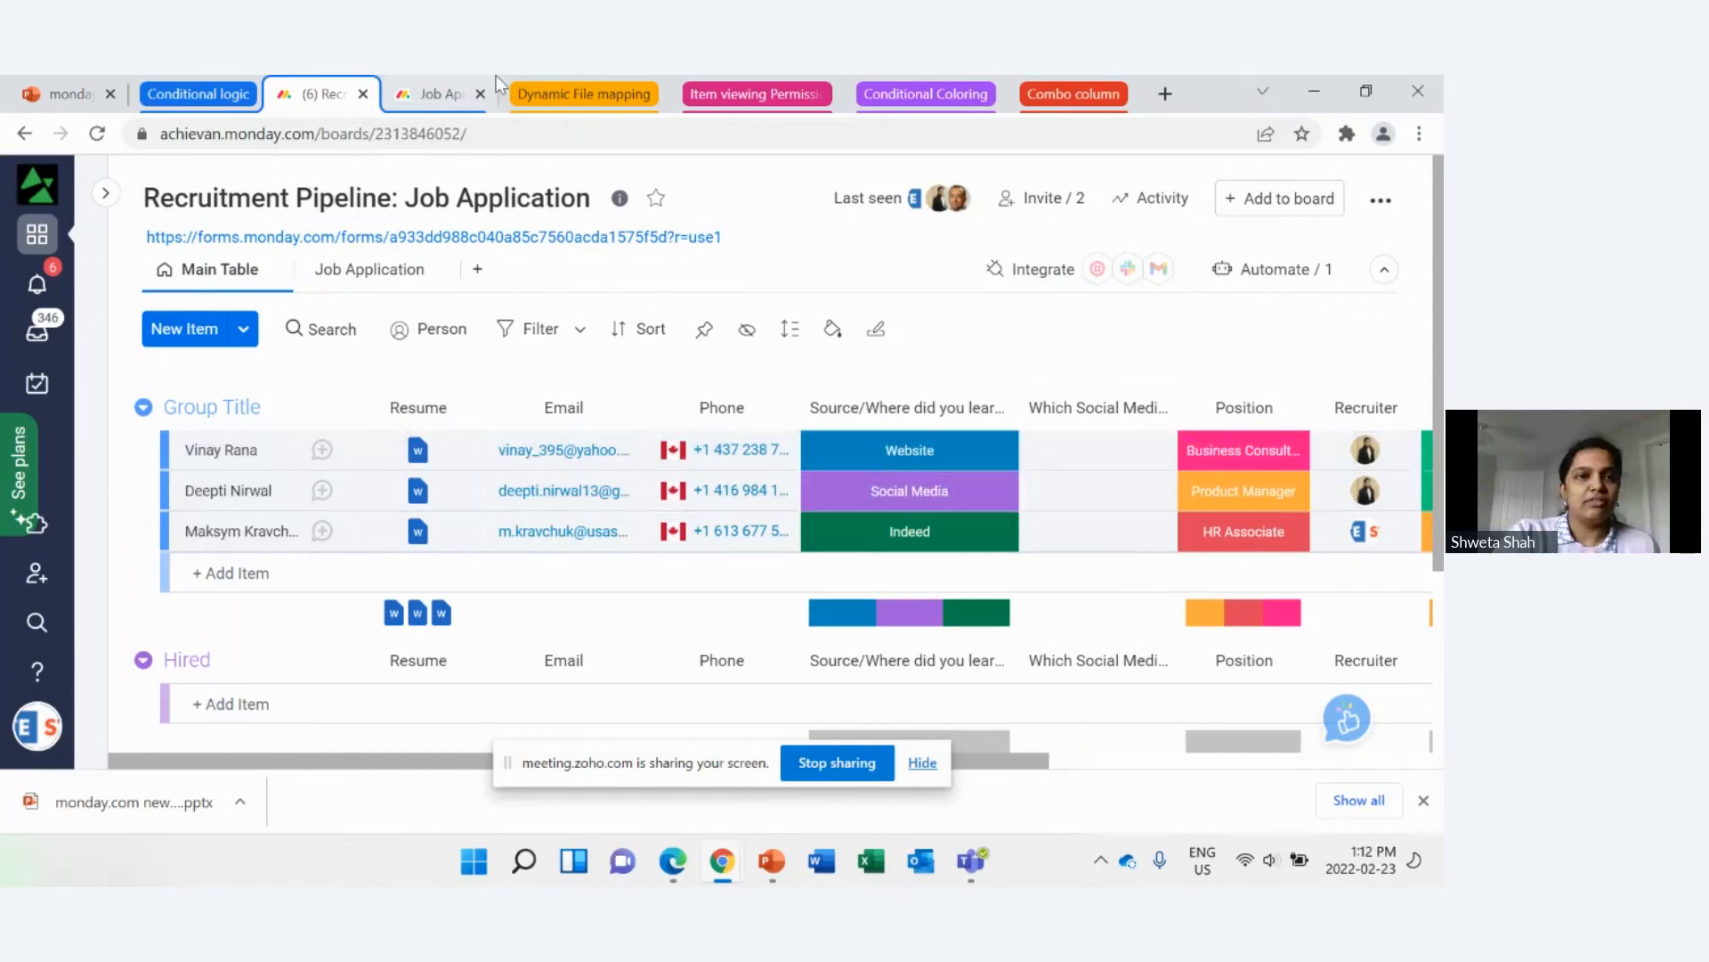
click(421, 105)
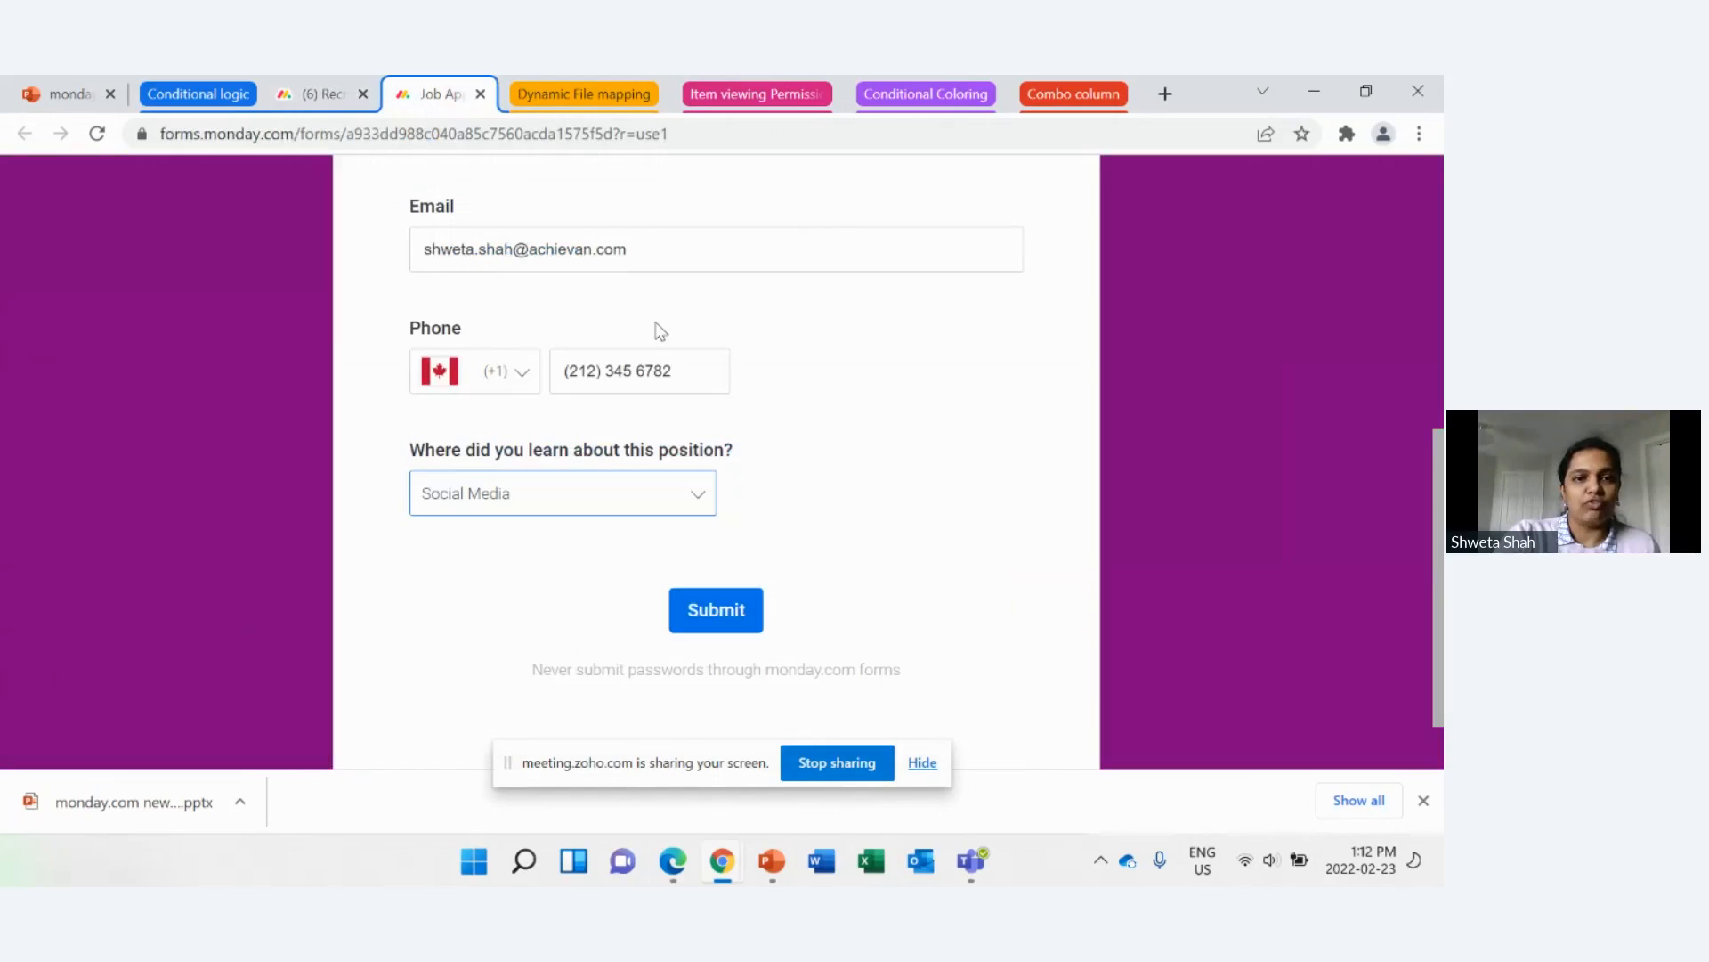
scroll(649, 332, up, 4)
click(95, 133)
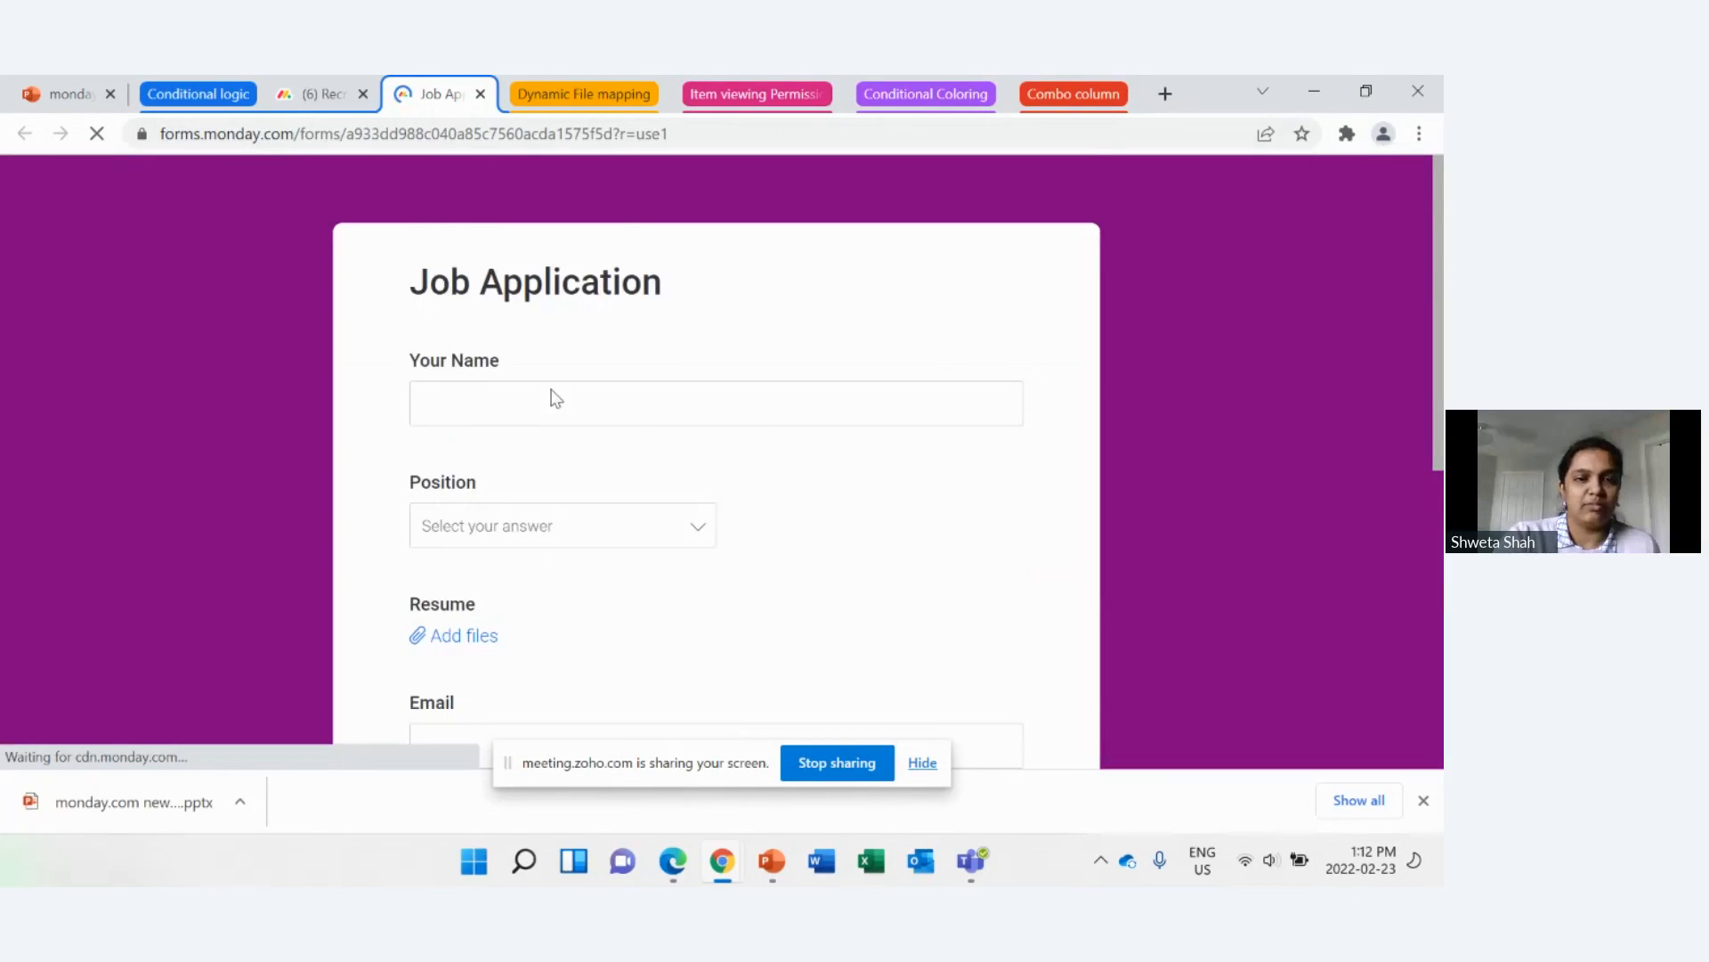
Step: In the live form, answer "Where did you learn about this position?" with Social Media and activate the empty platform follow-up answer
scroll(548, 392, down, 2)
scroll(546, 392, up, 2)
scroll(518, 438, down, 3)
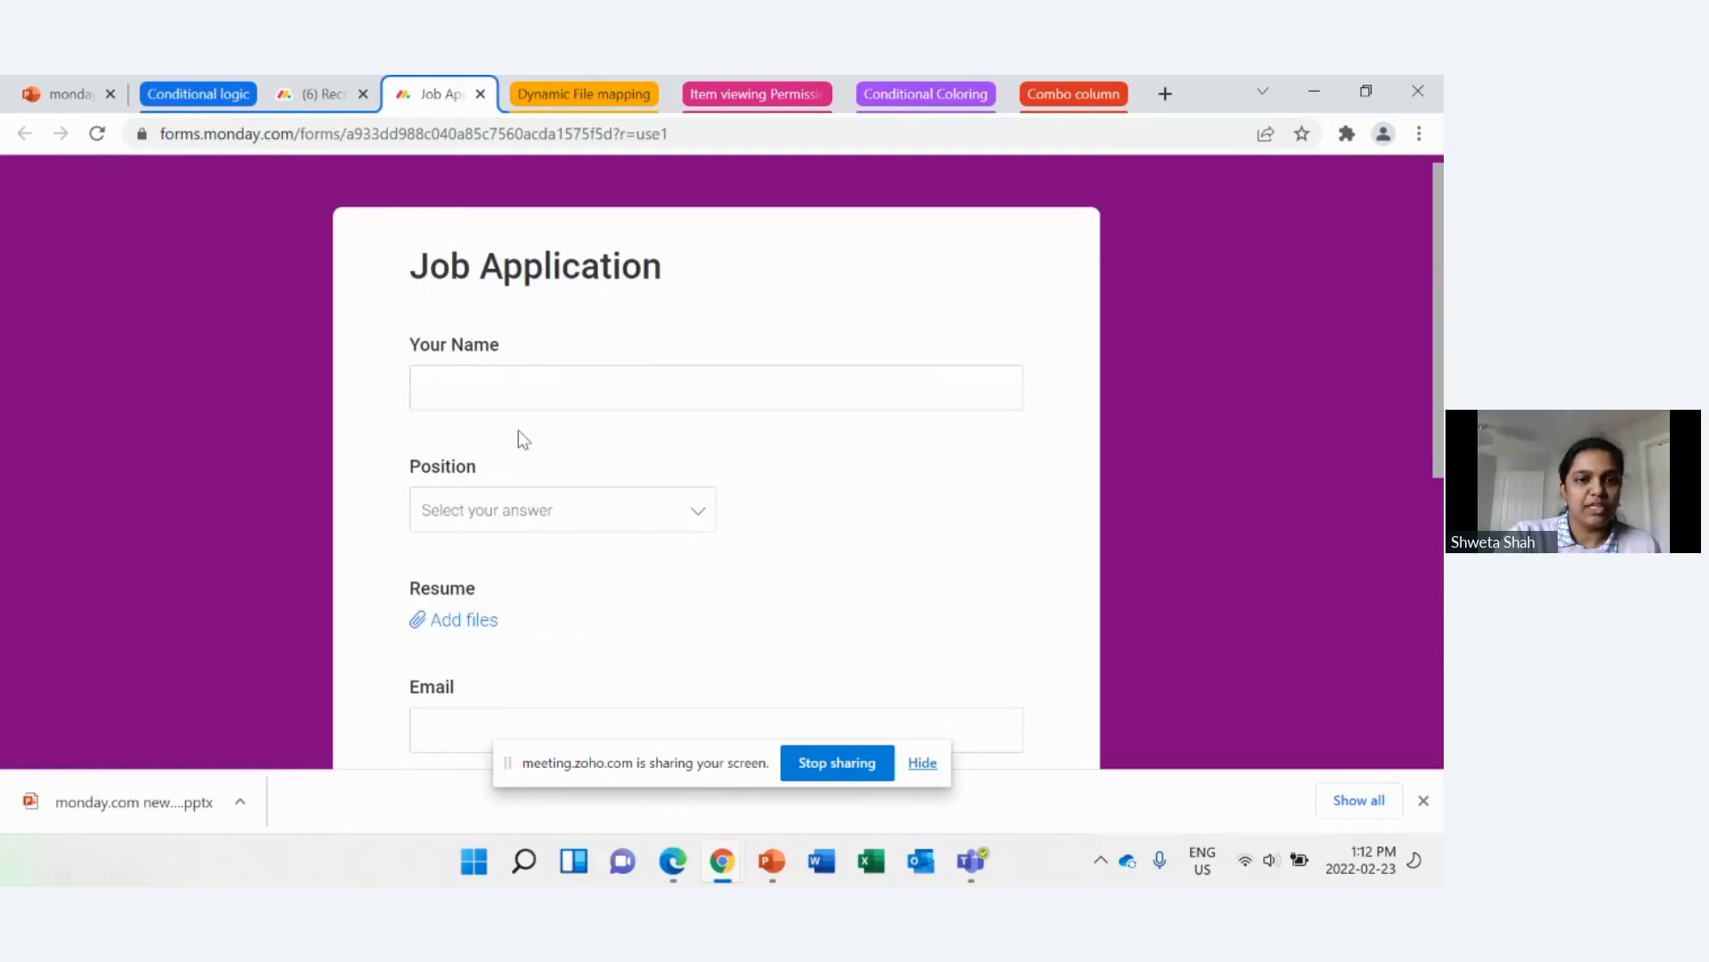
scroll(567, 614, down, 1)
click(538, 550)
click(539, 652)
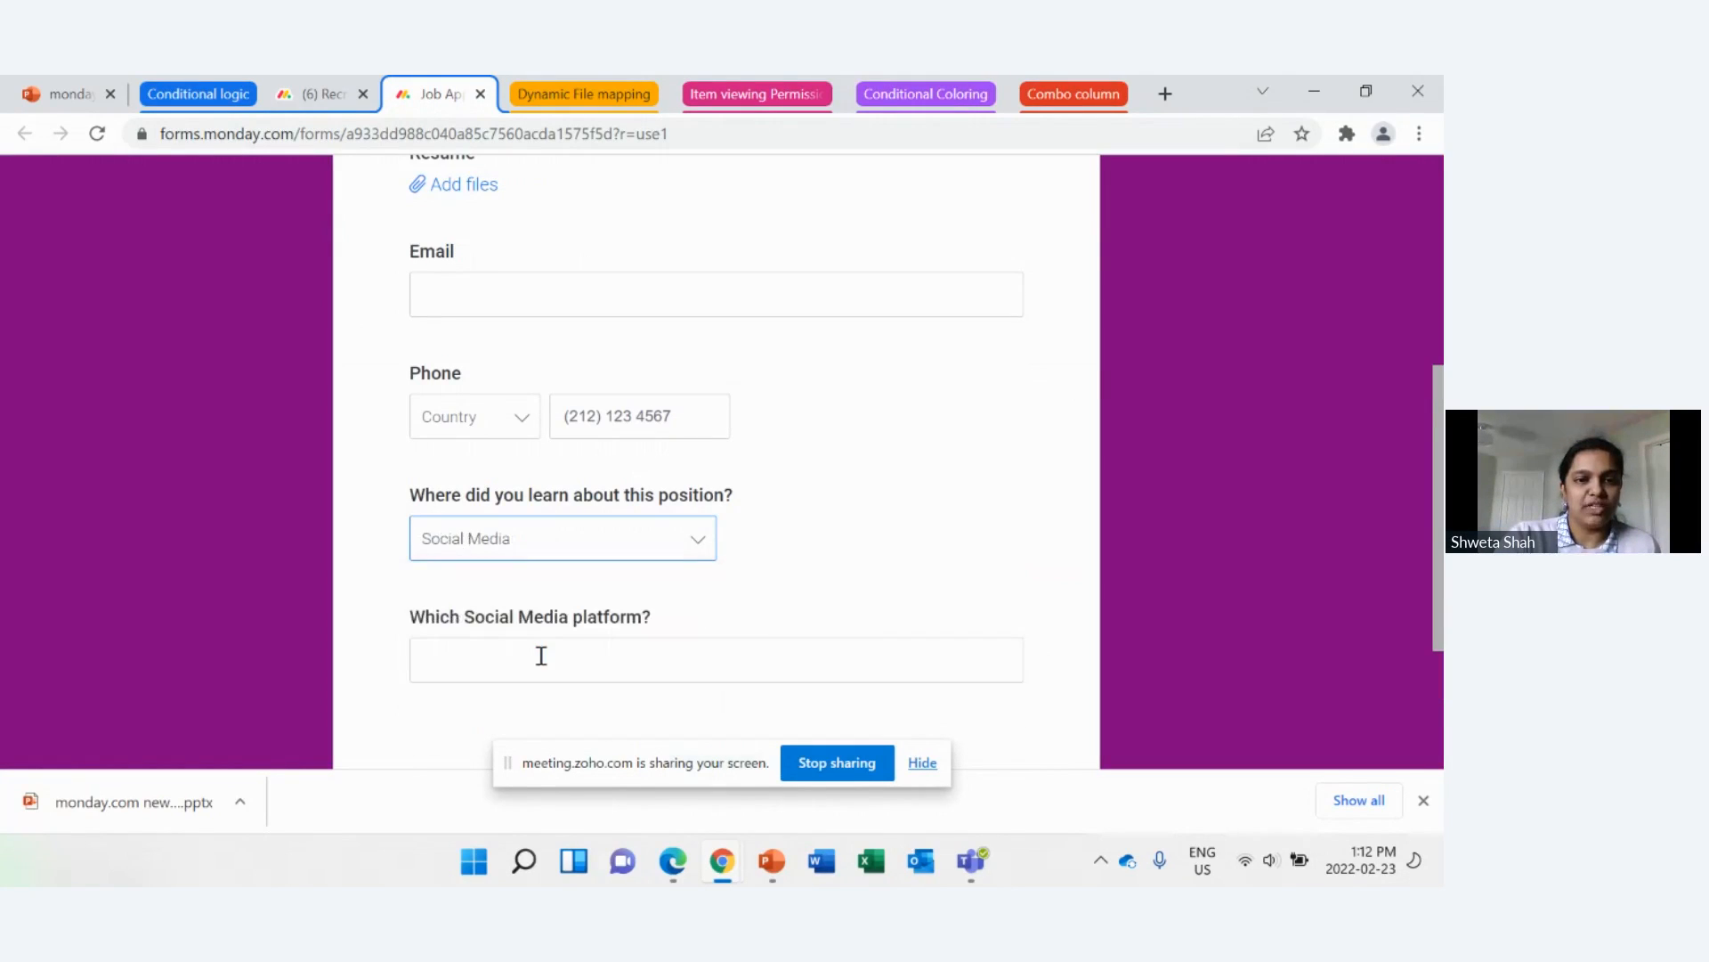
scroll(552, 655, down, 1)
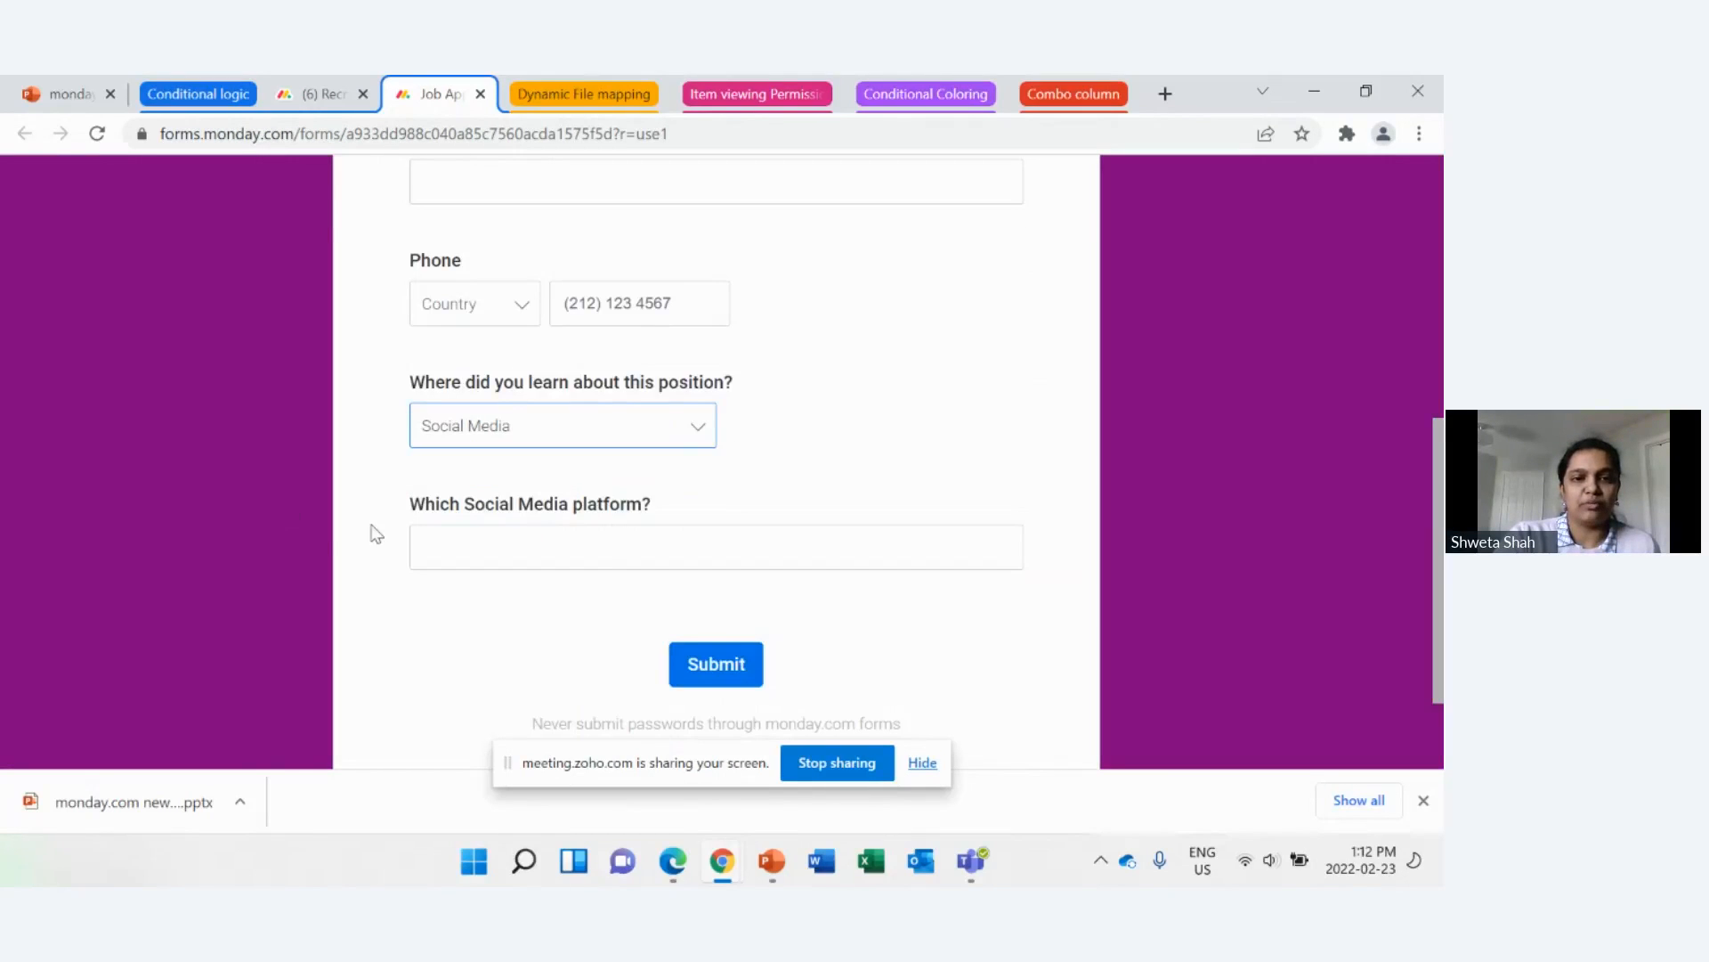
click(632, 550)
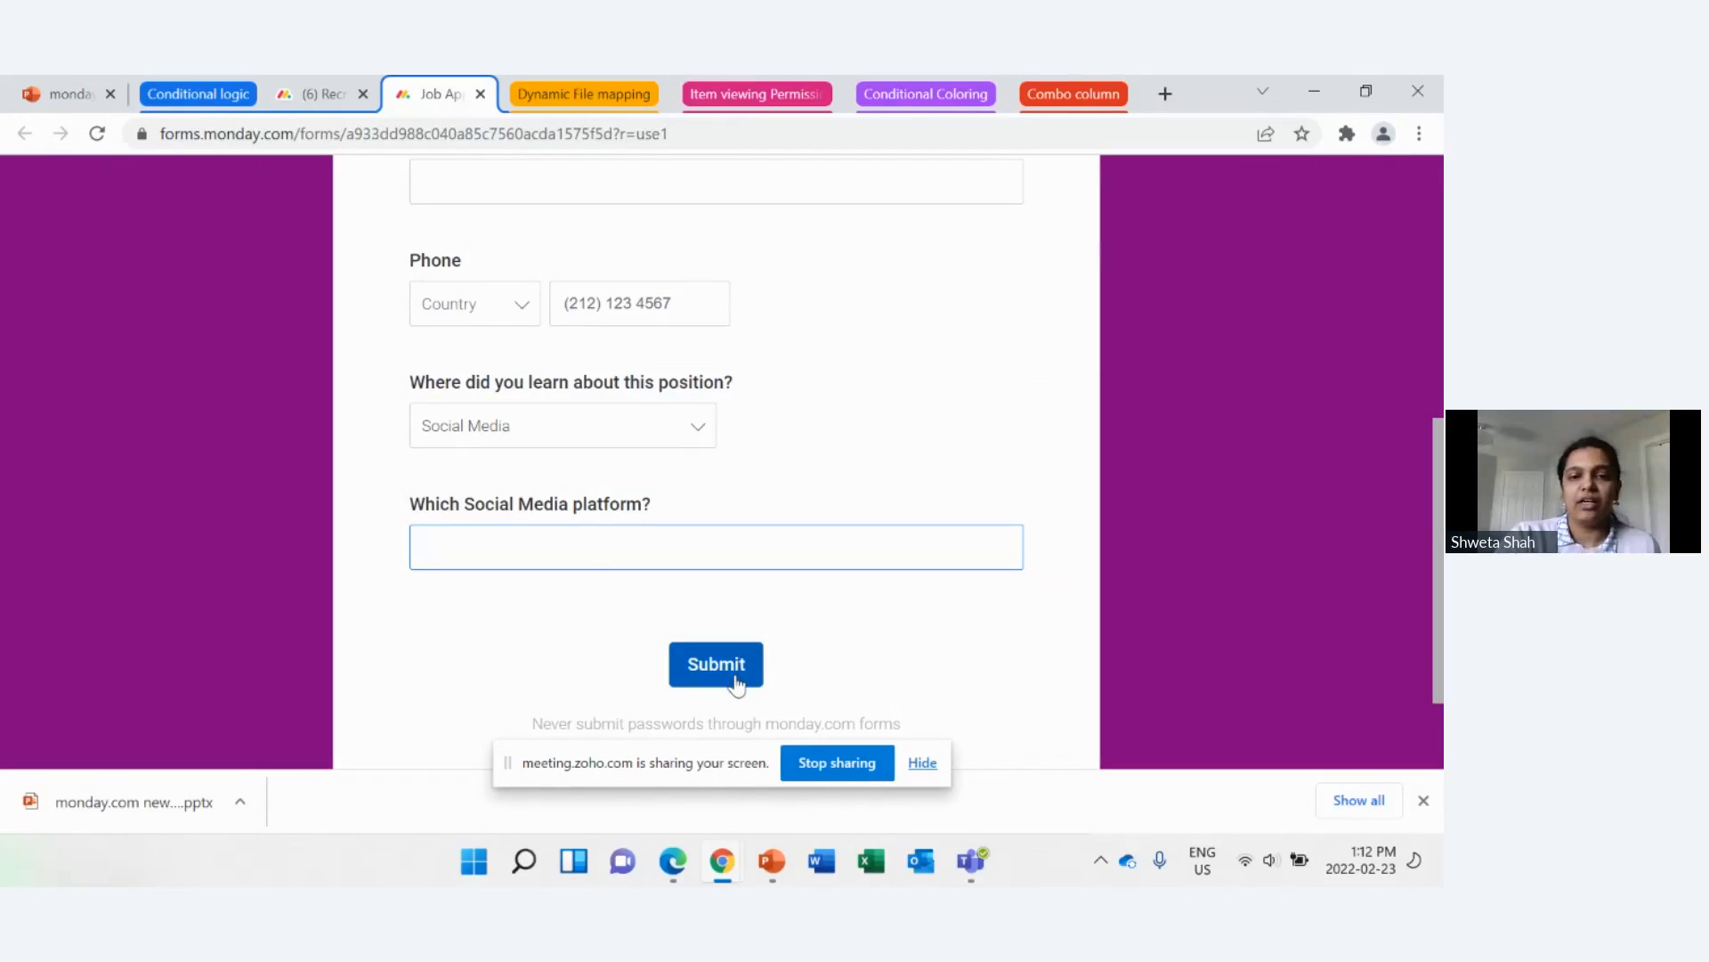
click(325, 98)
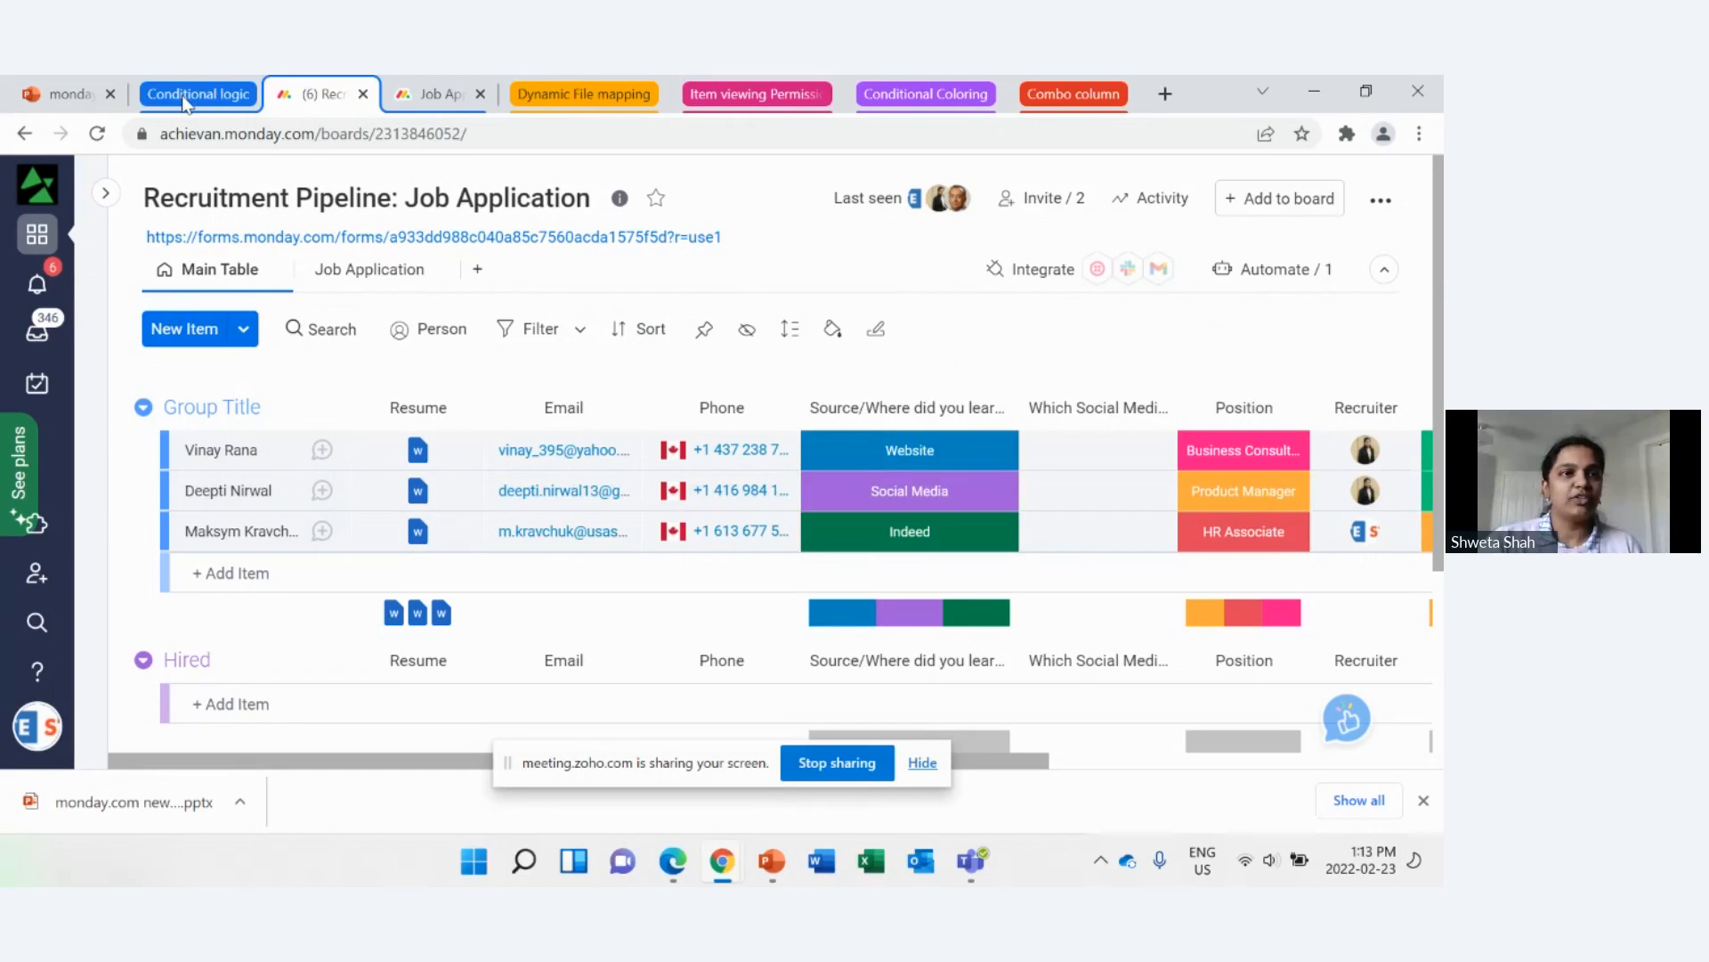
click(53, 100)
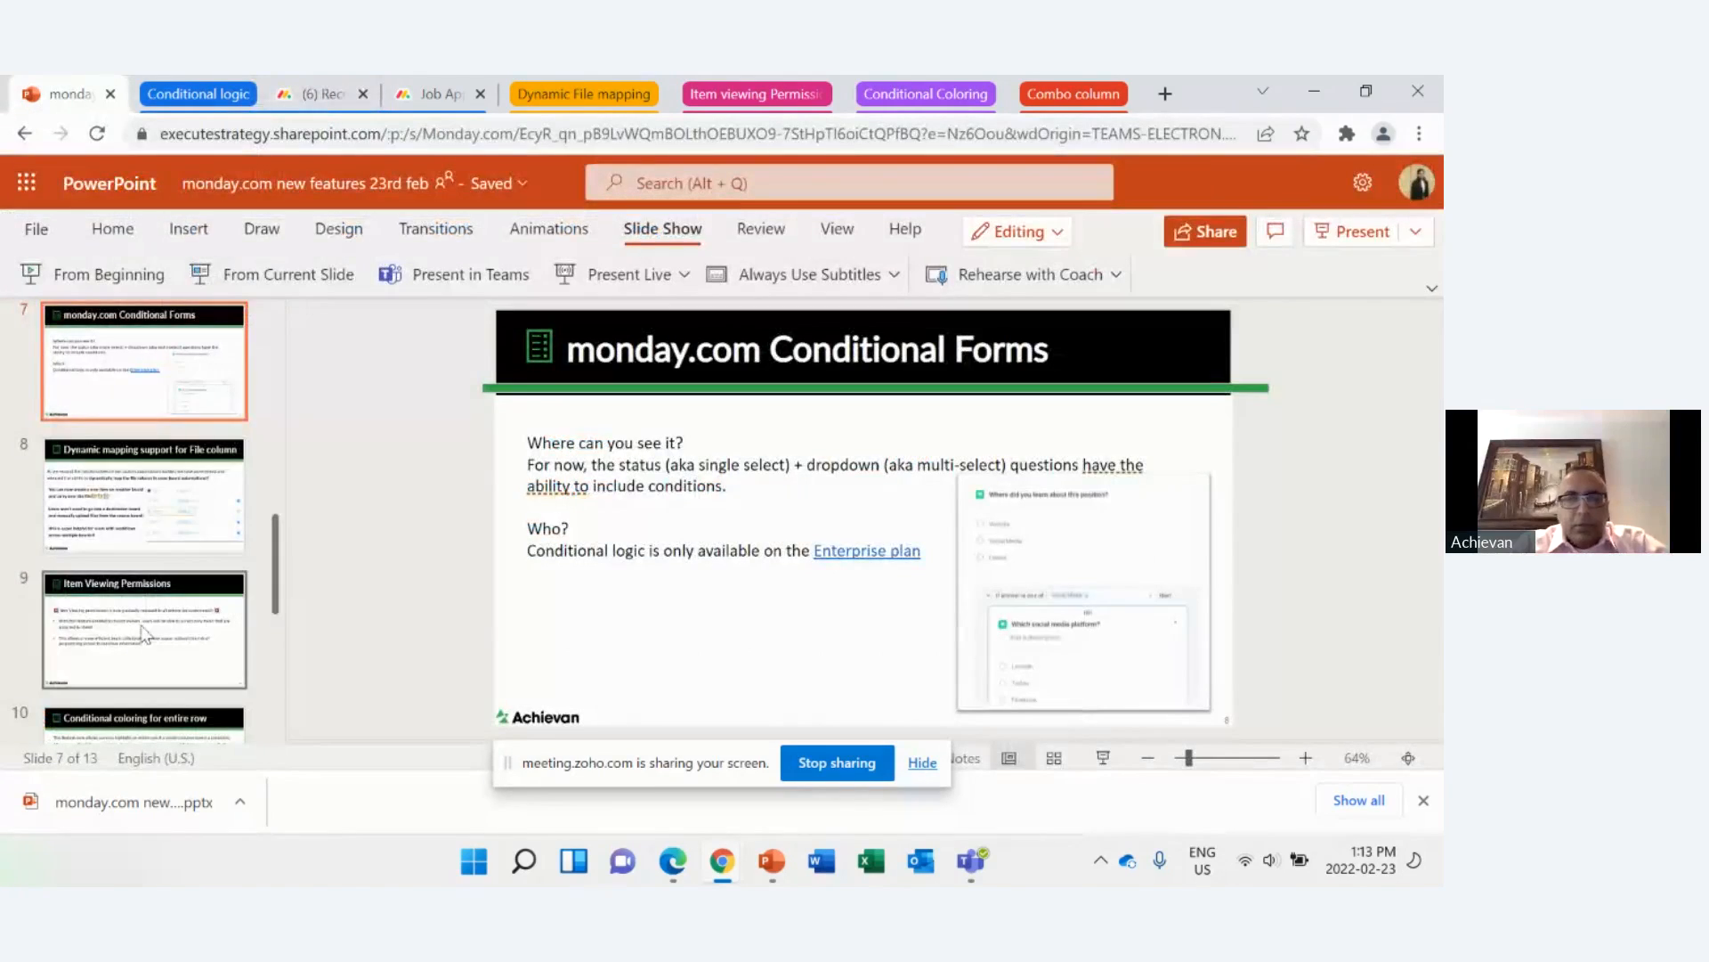
click(283, 105)
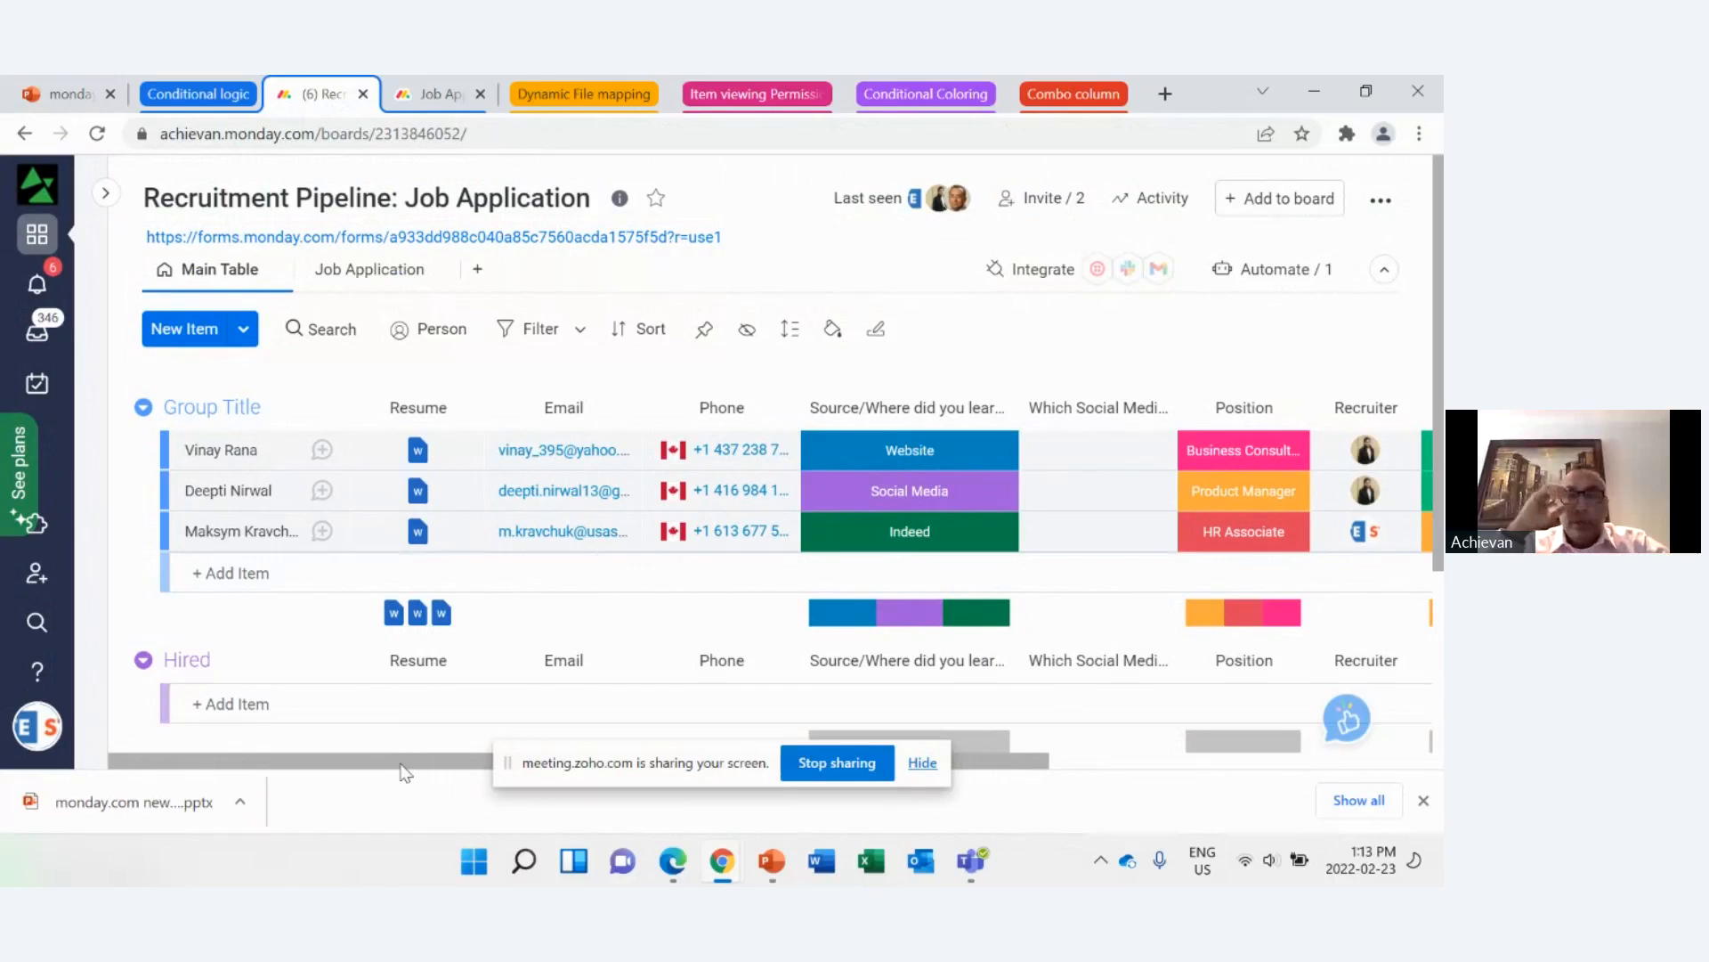
drag(427, 767, 472, 764)
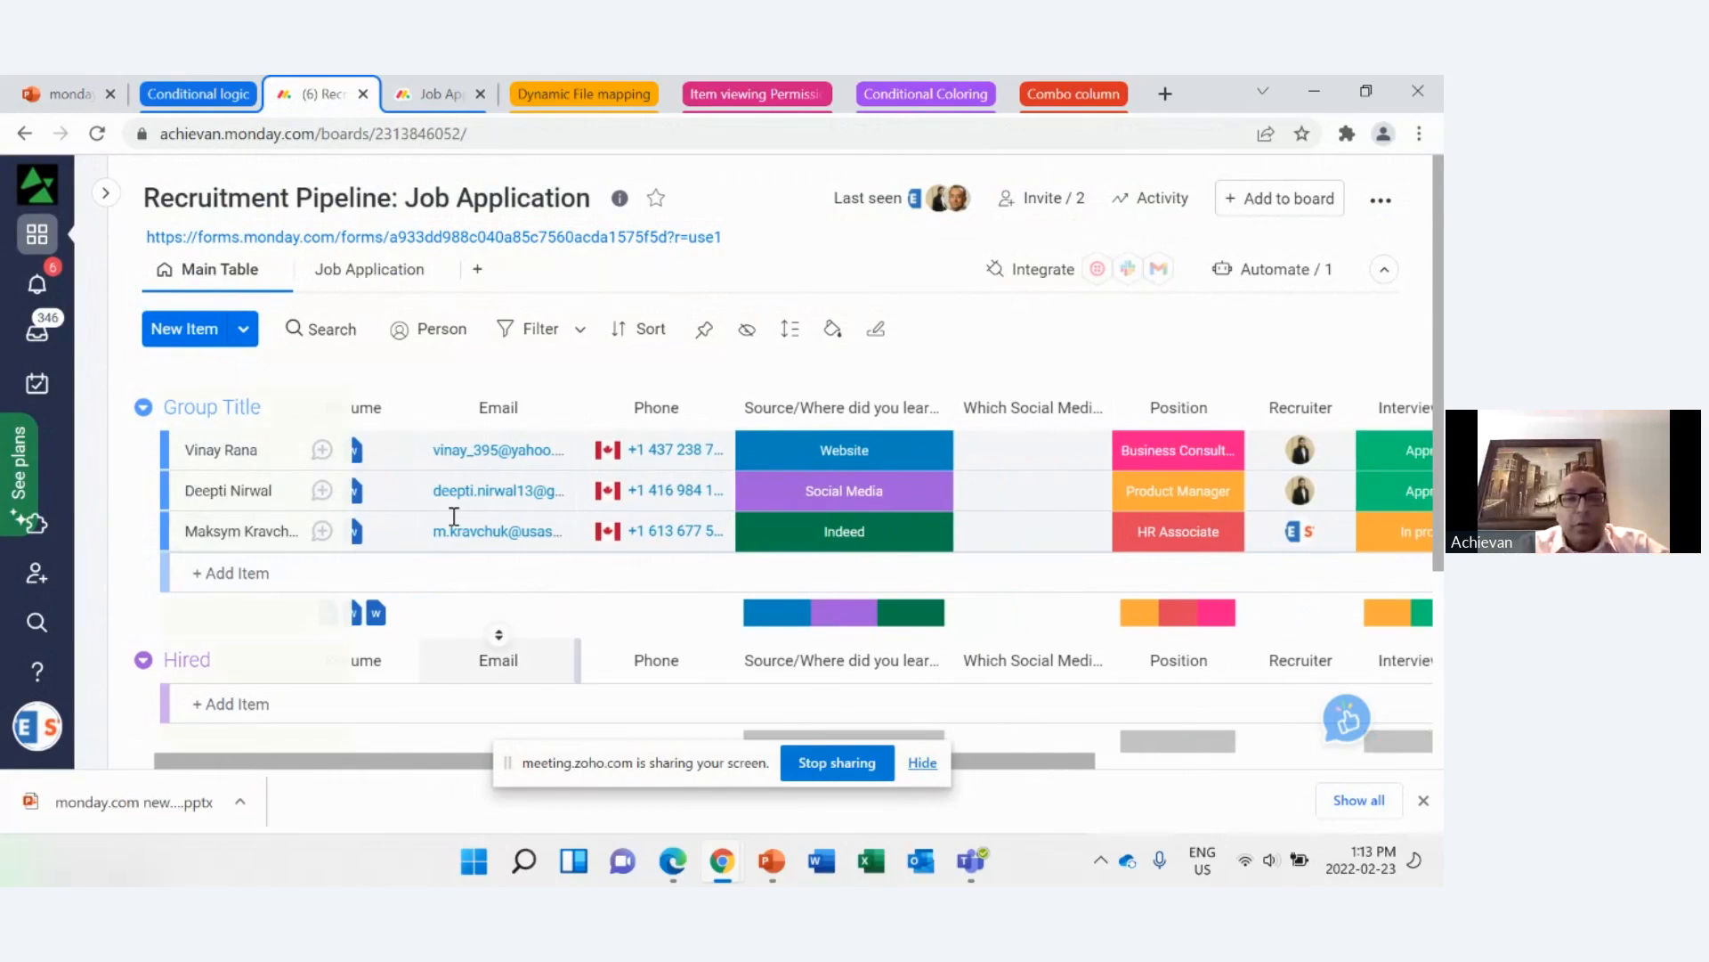
click(445, 96)
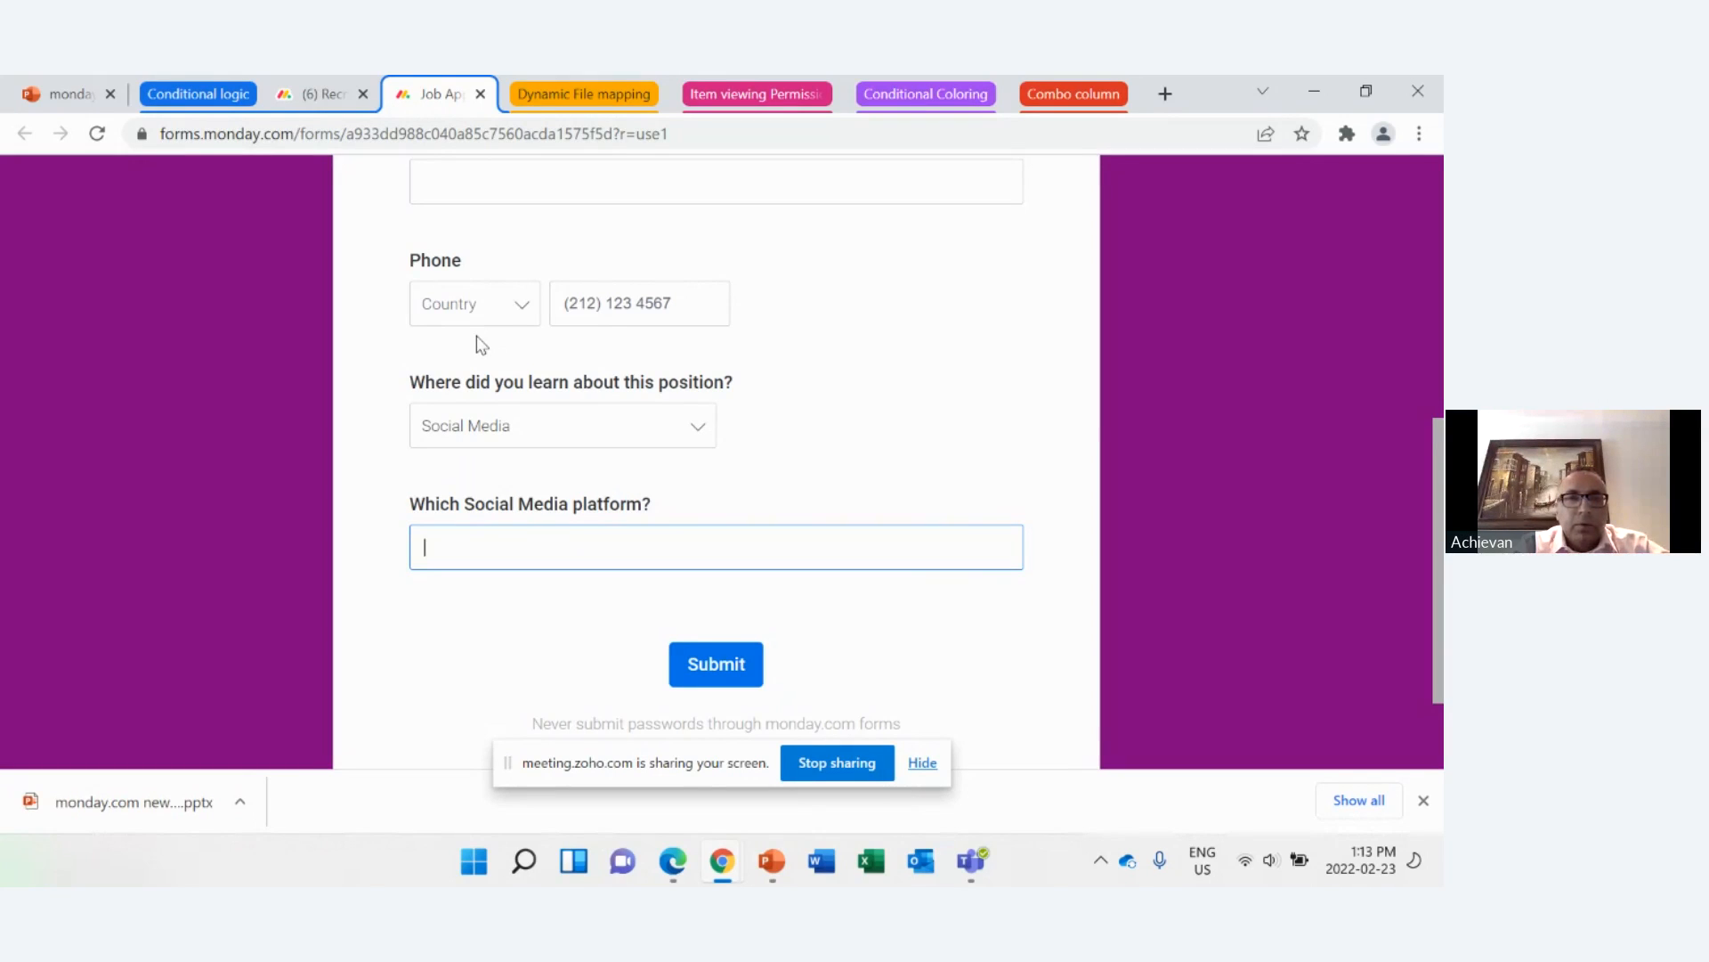
Step: Switch to the PowerPoint presentation and start the slide show from the "Dynamic mapping support for File column" slide
click(64, 101)
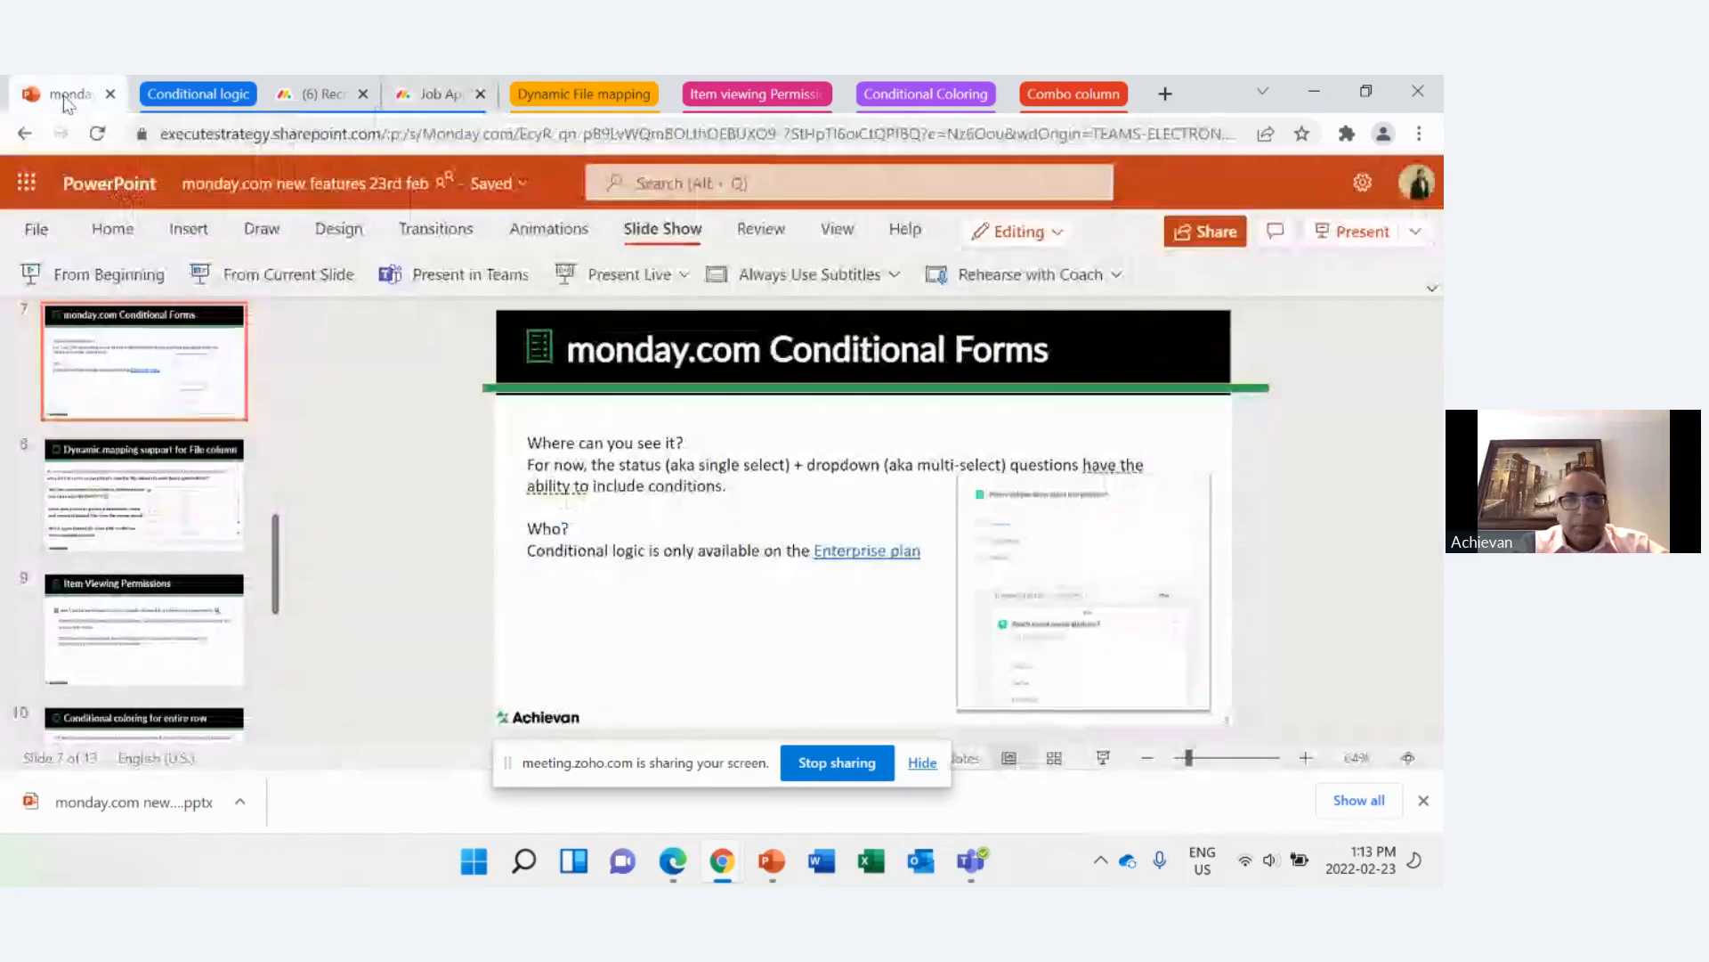
key(Down)
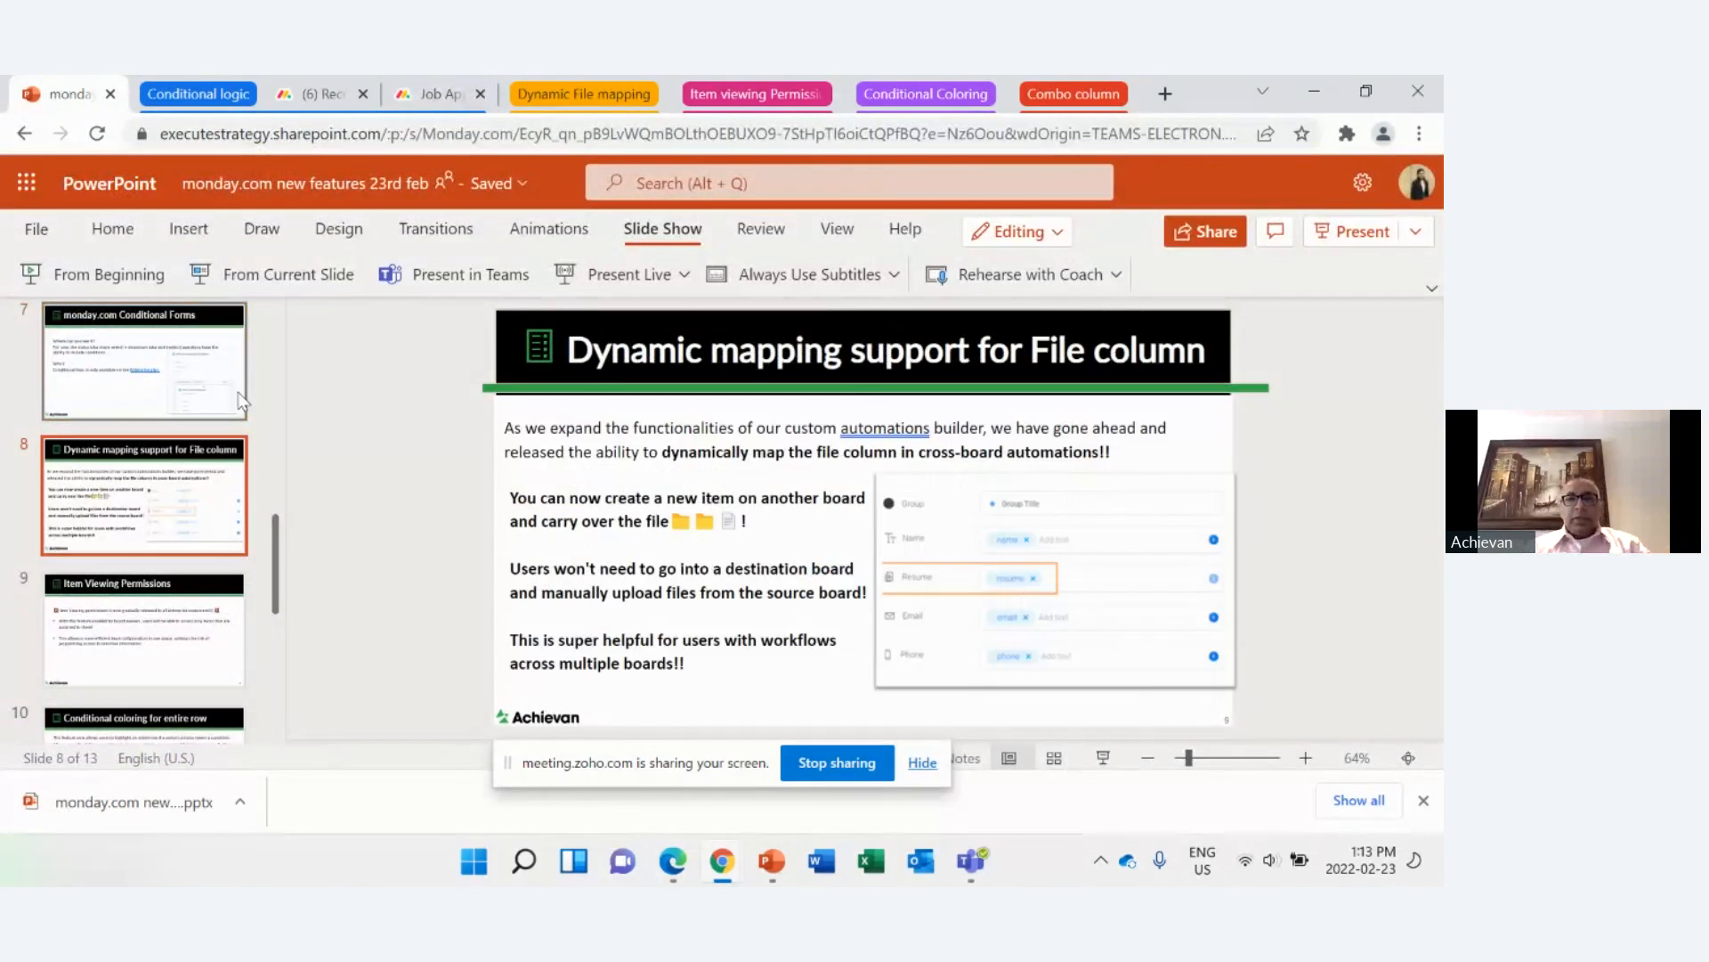
click(319, 278)
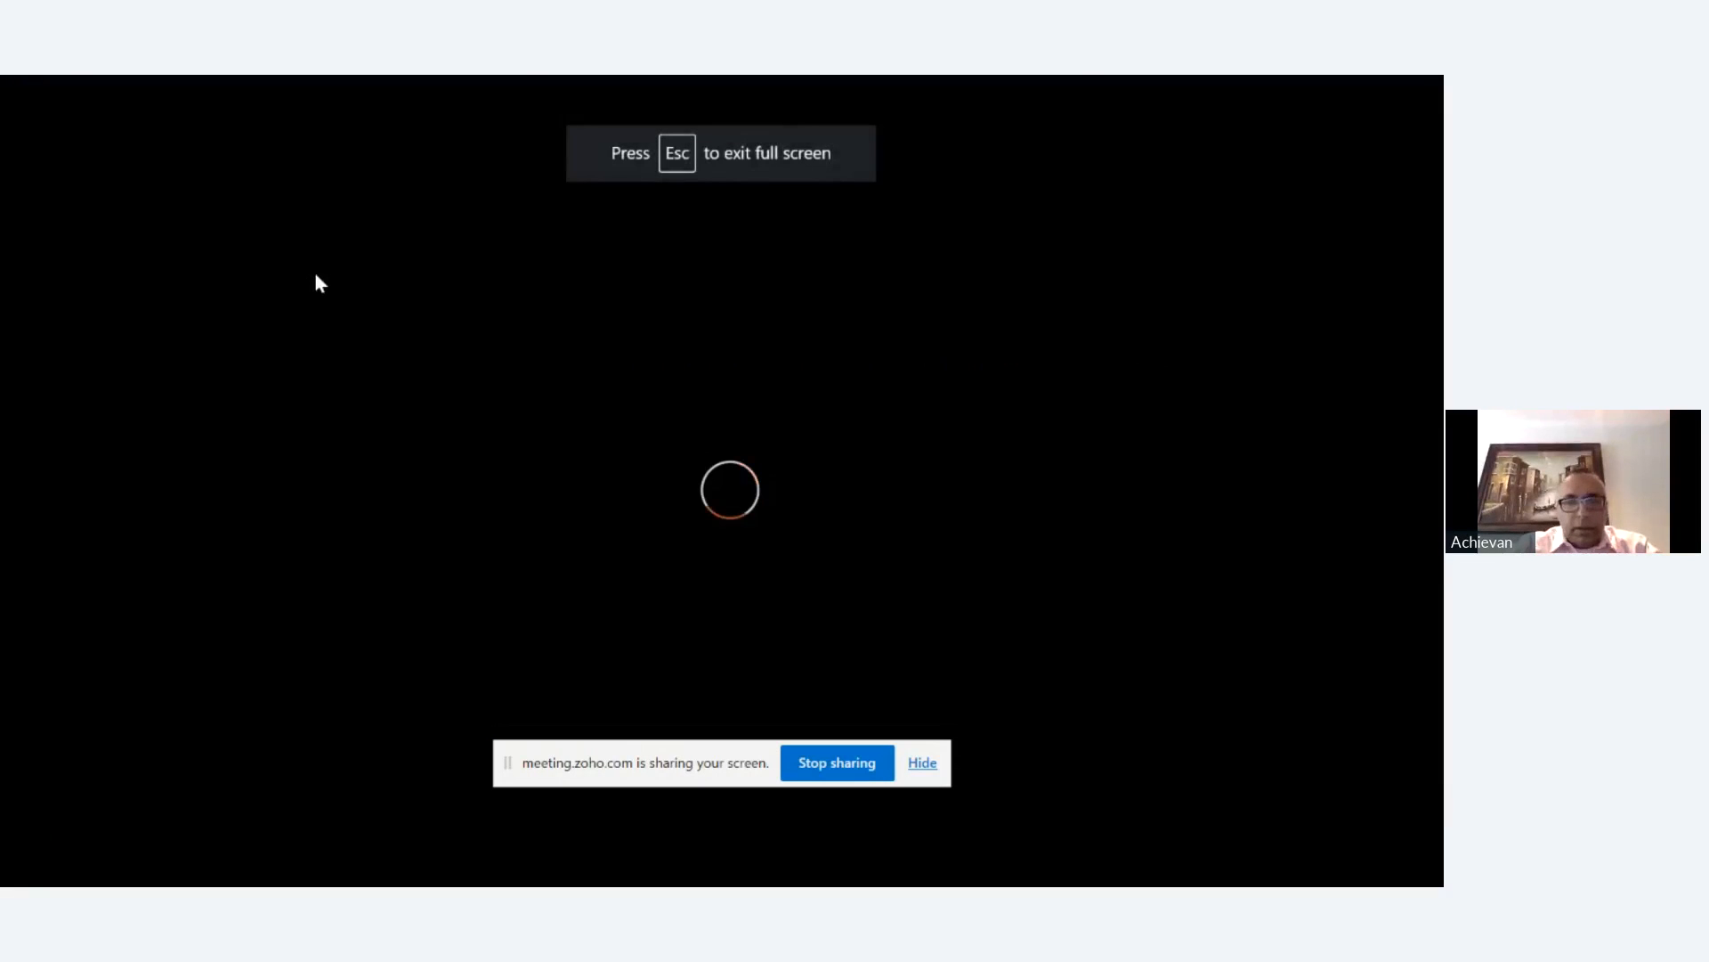
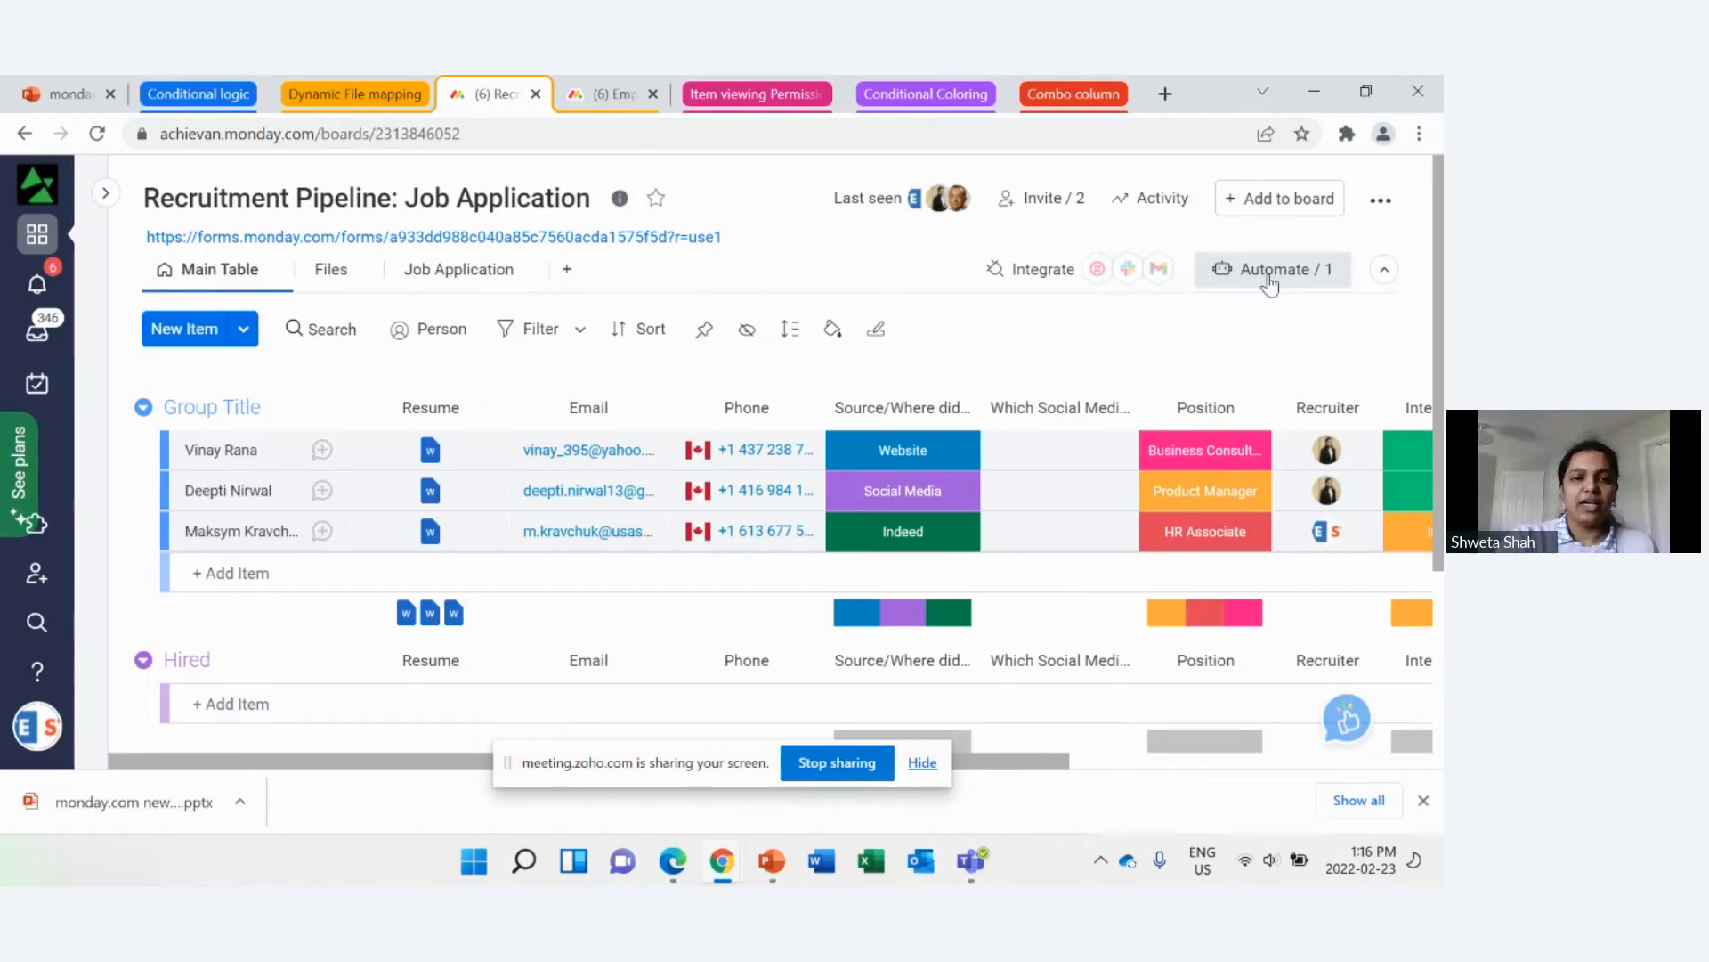
Step: Look at the Candidate Status choices for the third applicant on the recruitment board and leave them without choosing one
drag(362, 760, 757, 812)
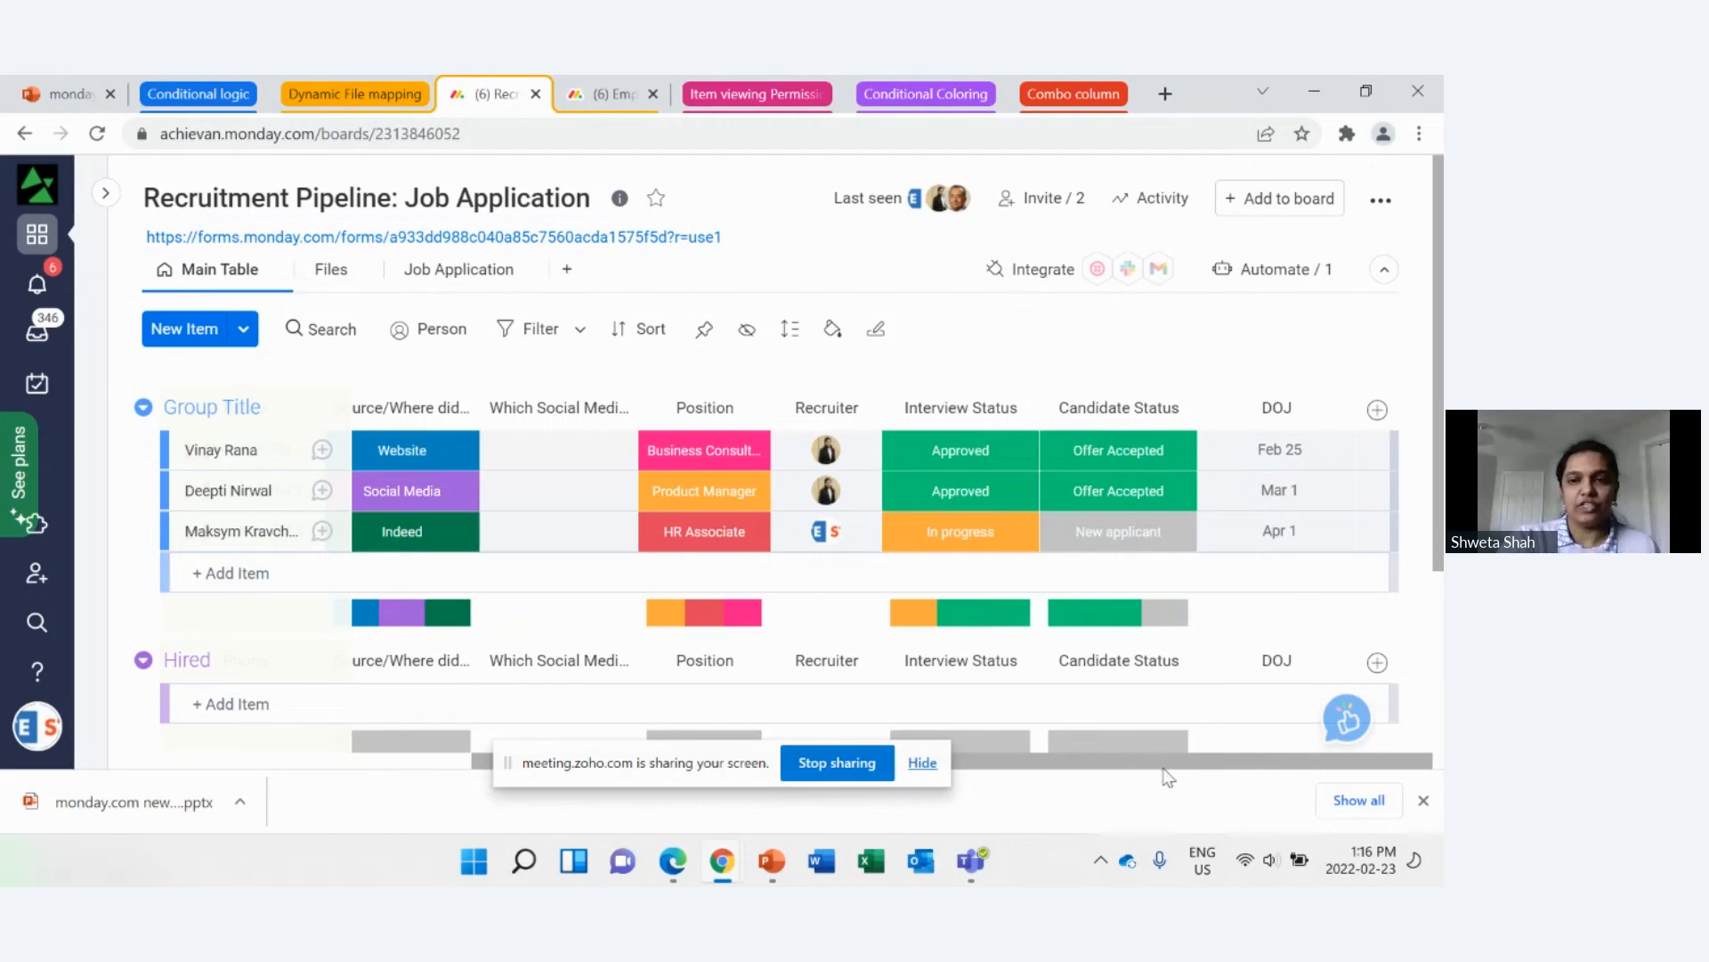
click(1113, 532)
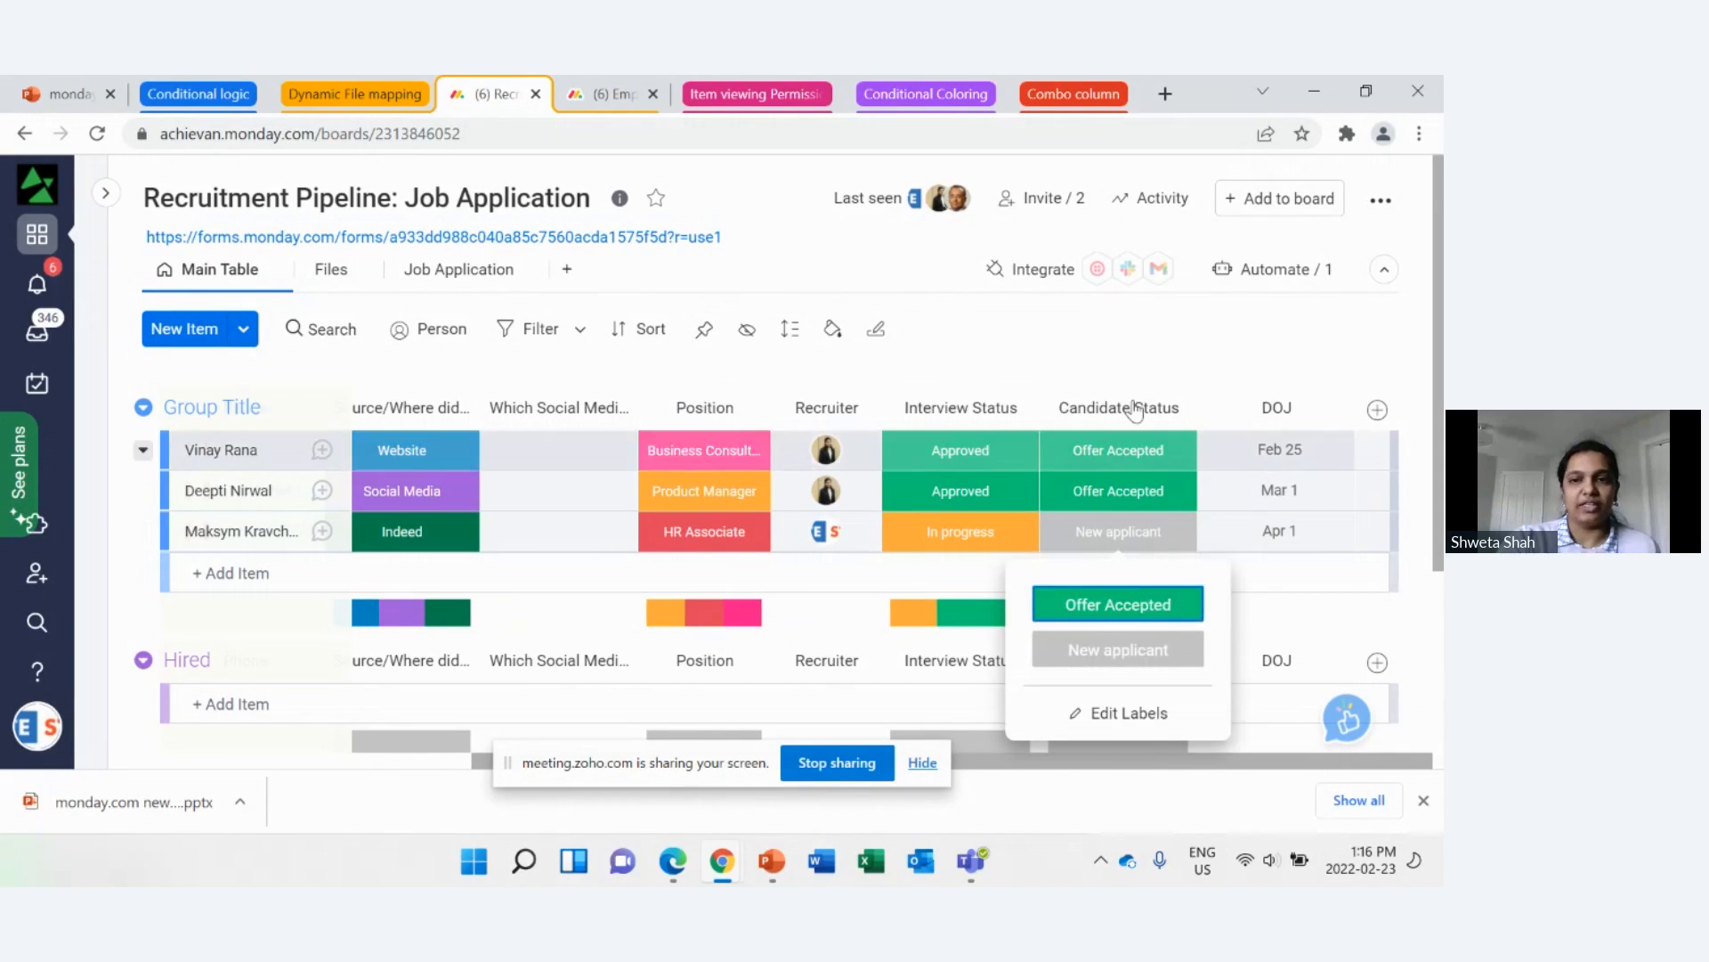
click(1149, 359)
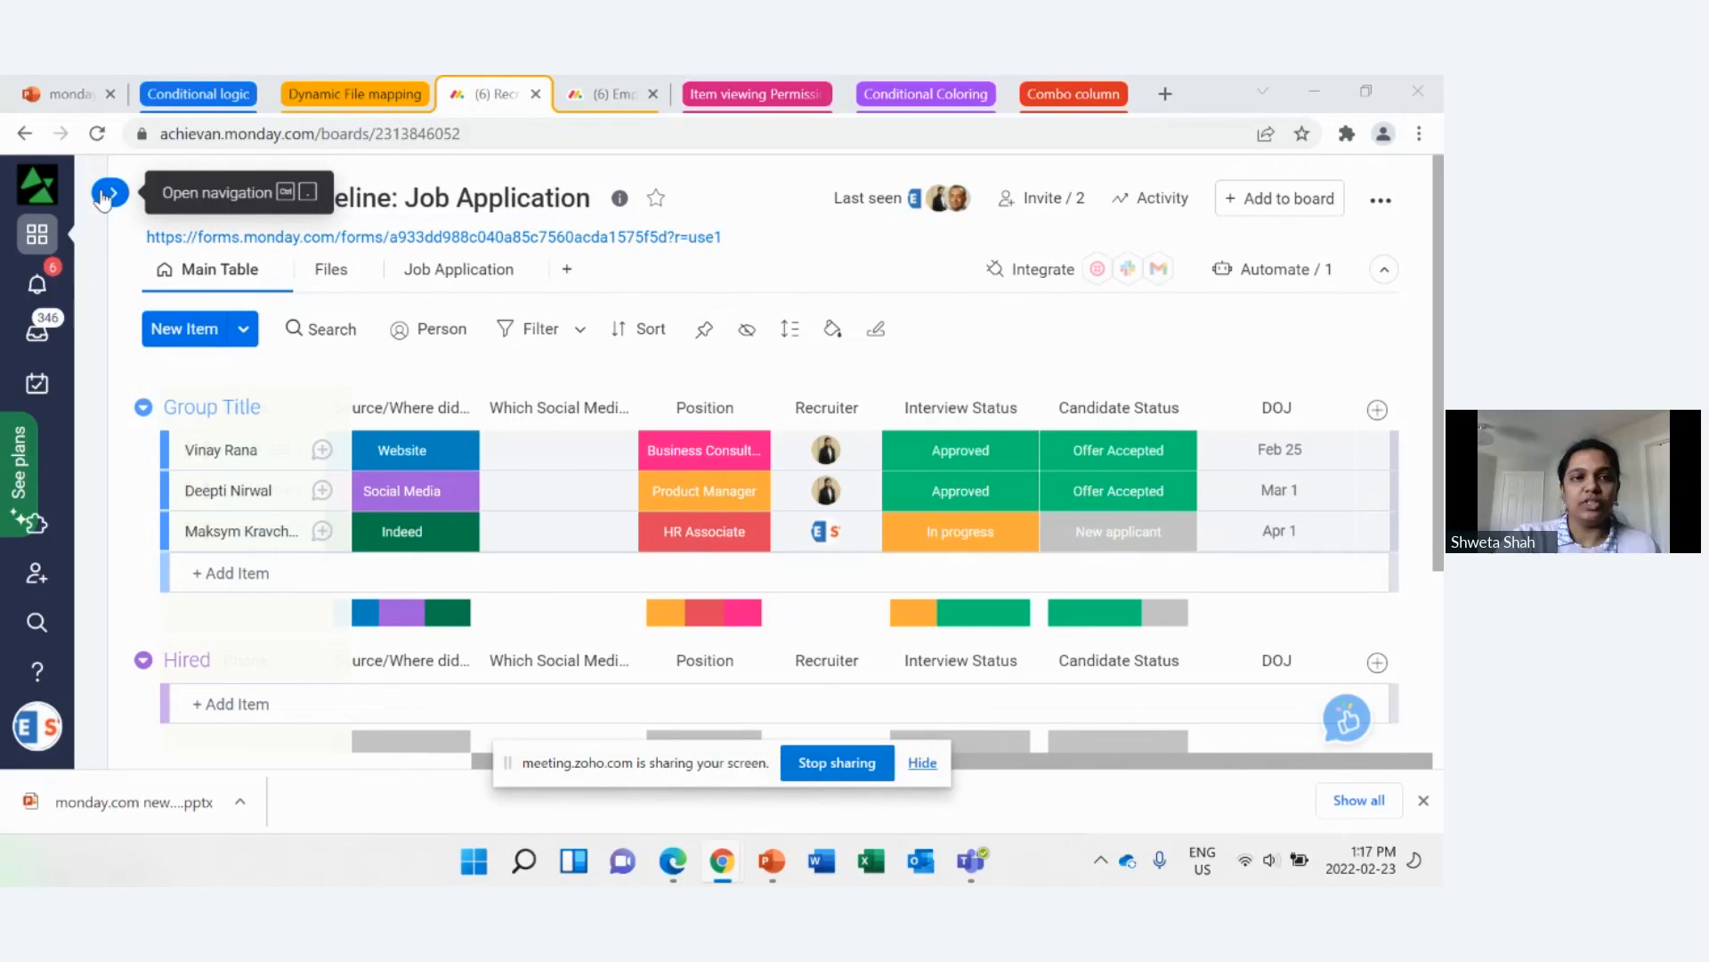
Step: Look at the workspace's board list and the Employee Directory board, and return to the recruitment board with the navigation collapsed
click(107, 194)
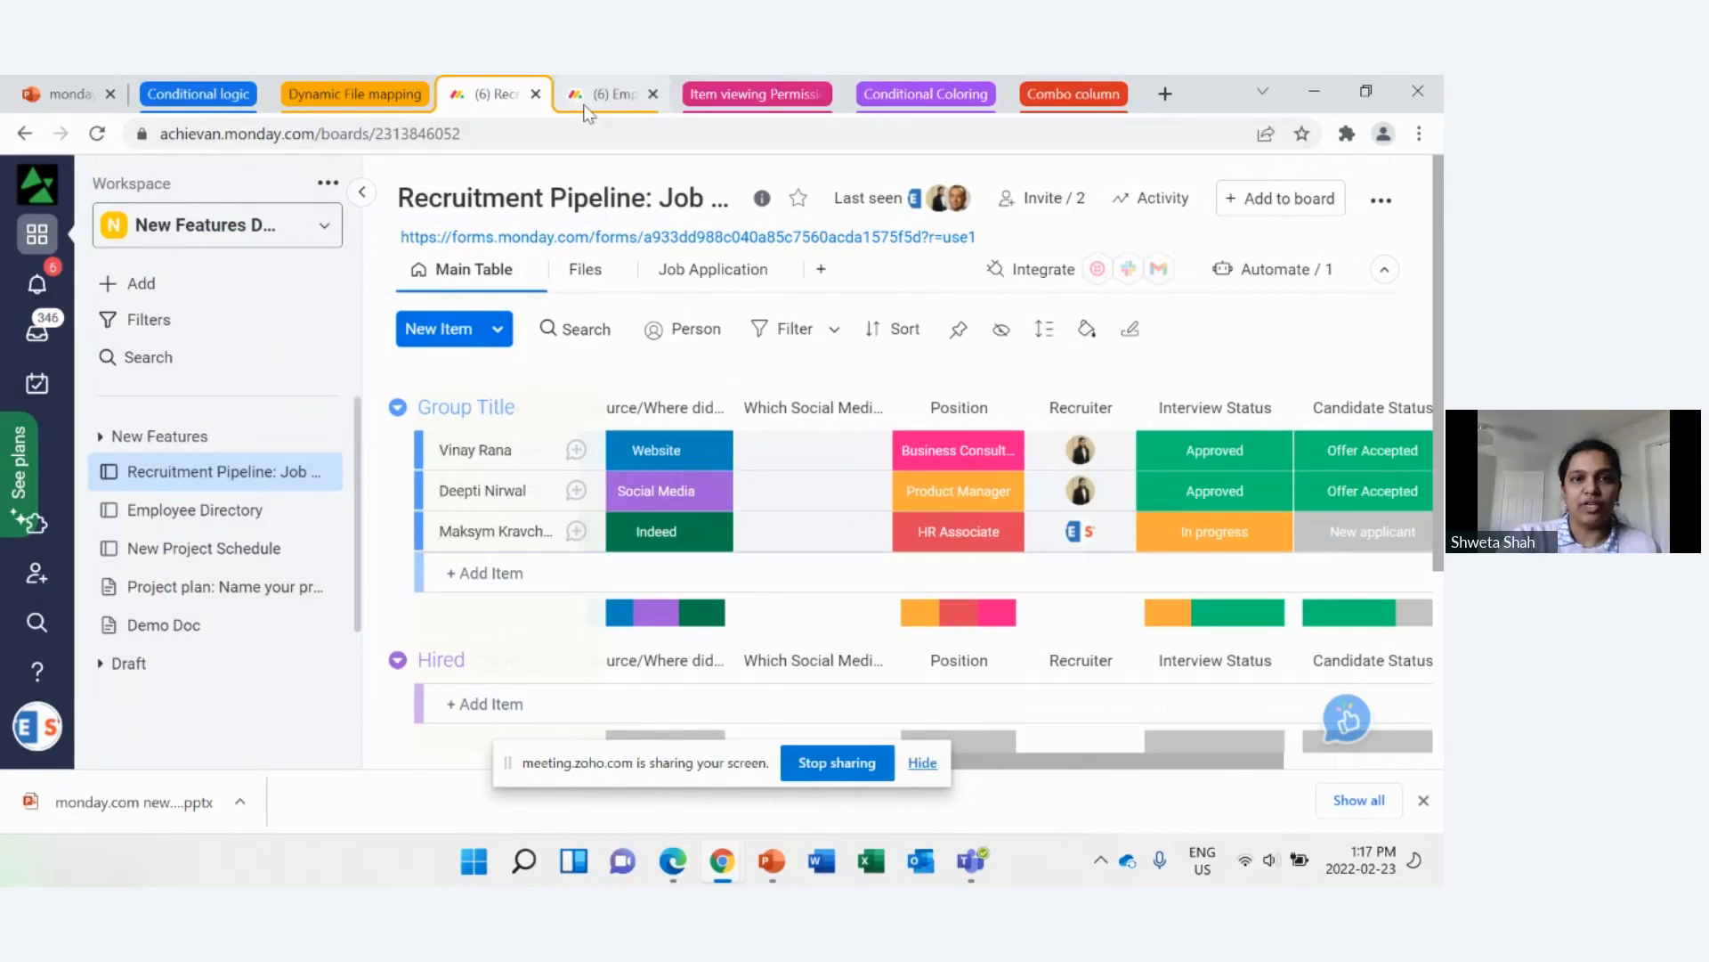
click(599, 96)
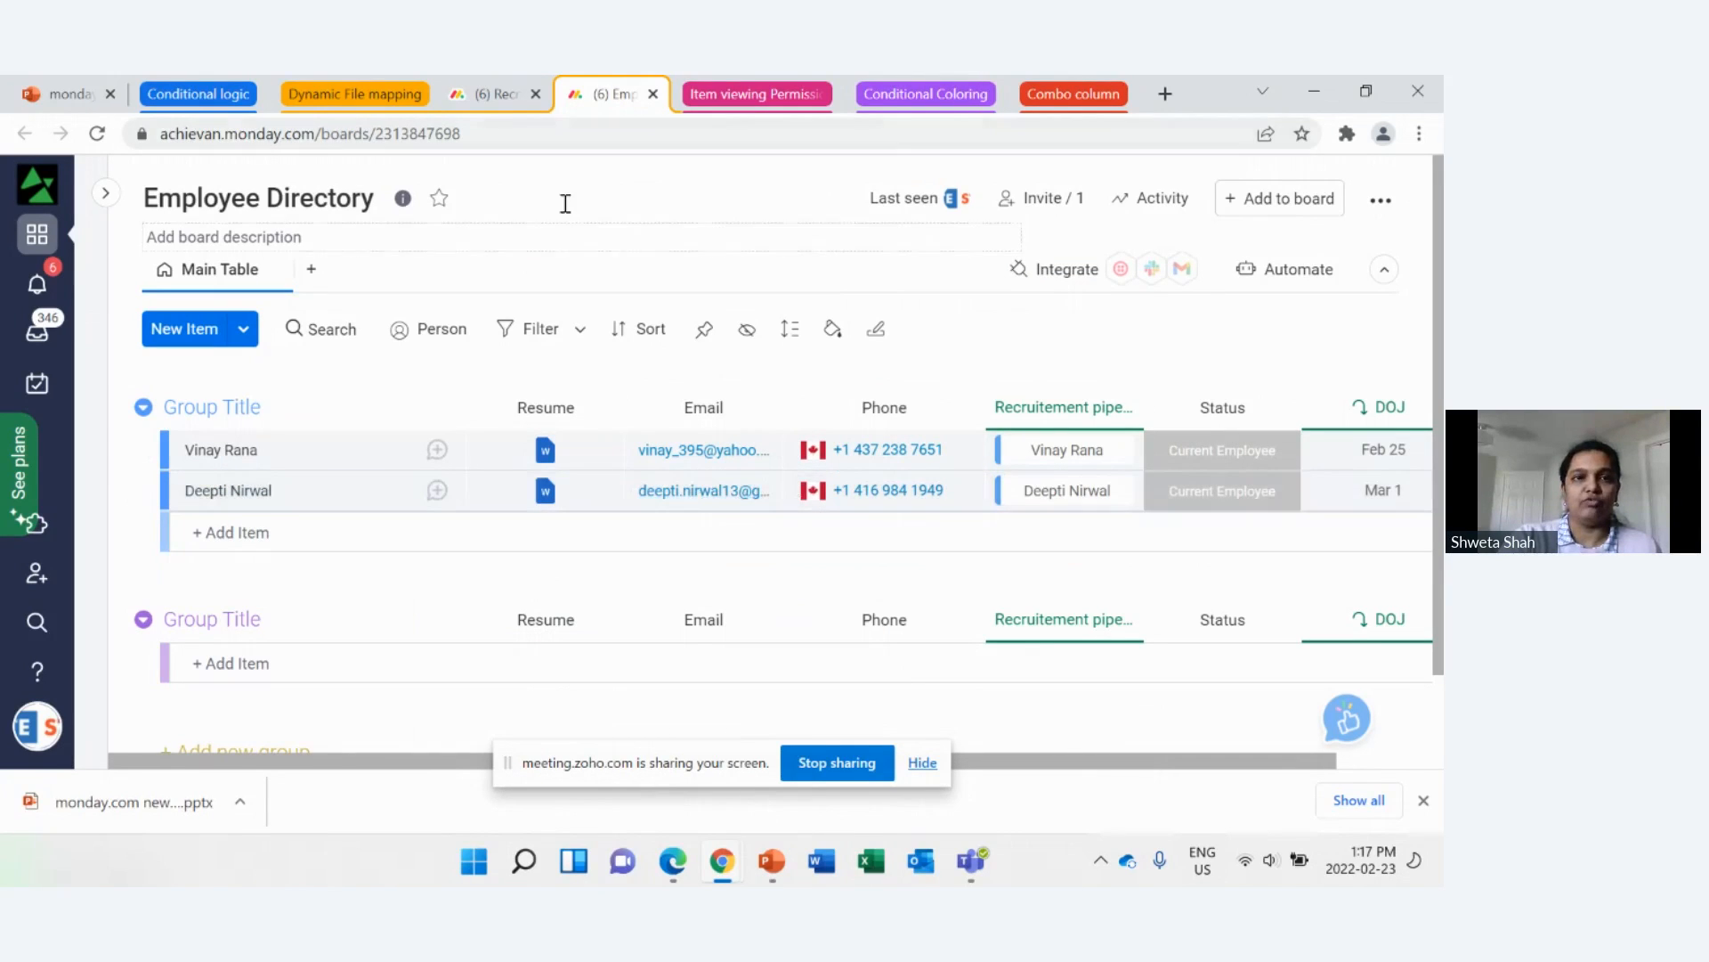
click(509, 105)
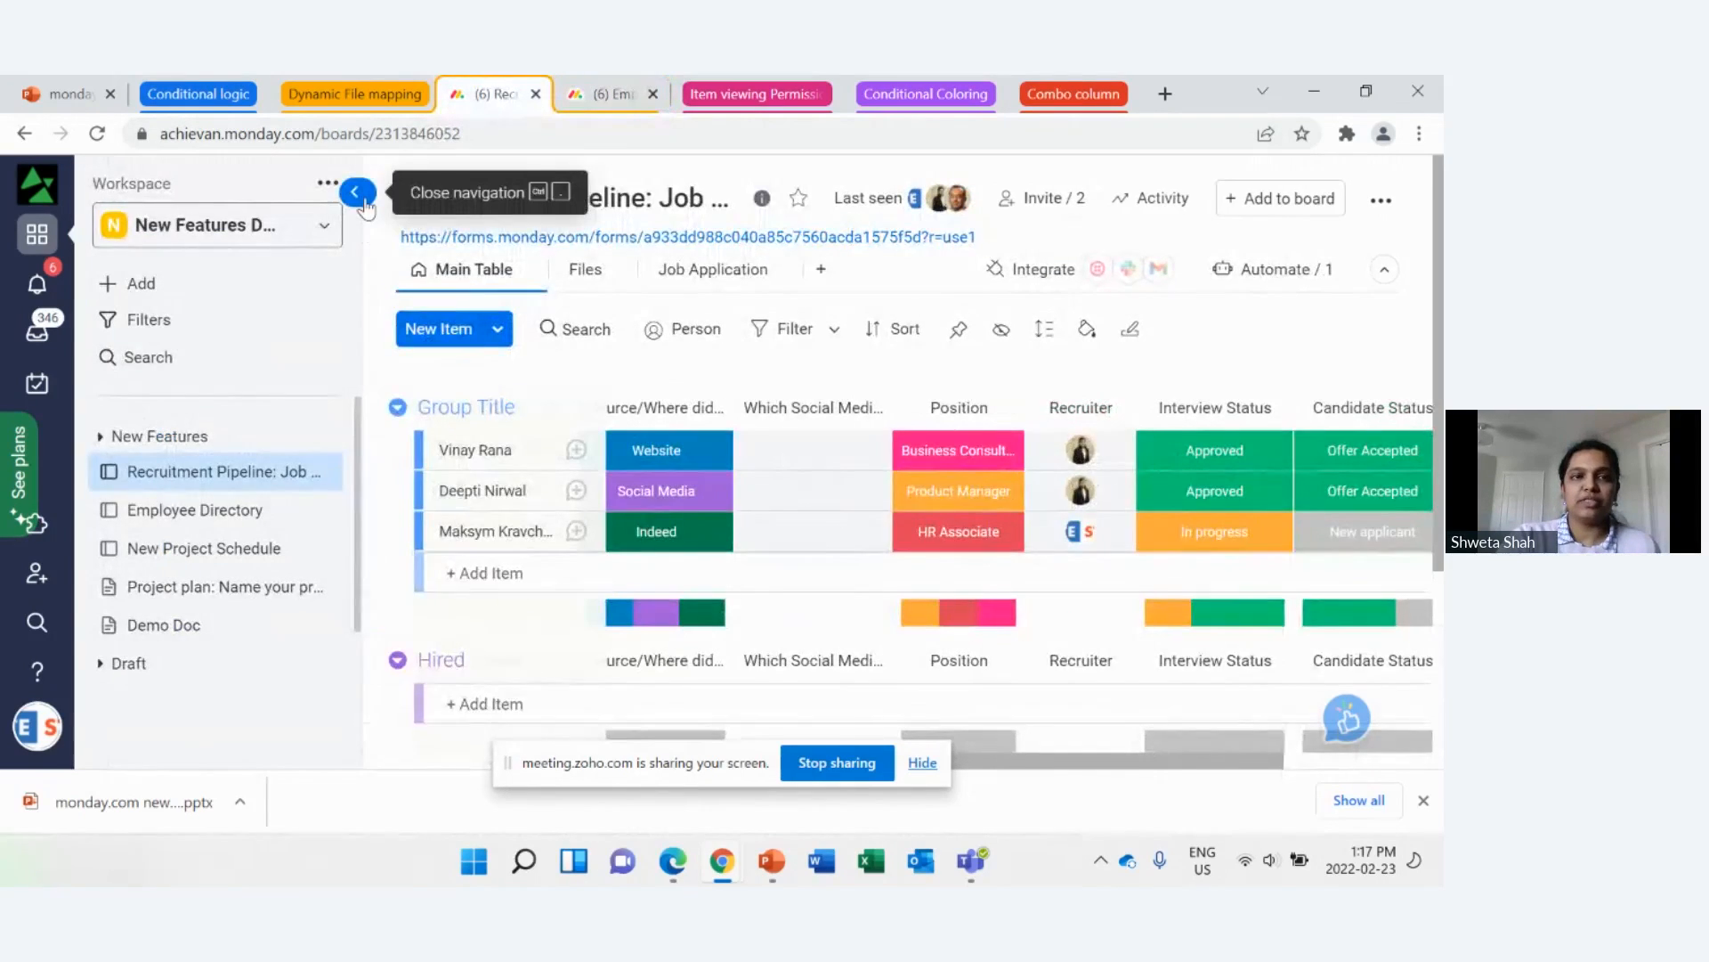
click(355, 191)
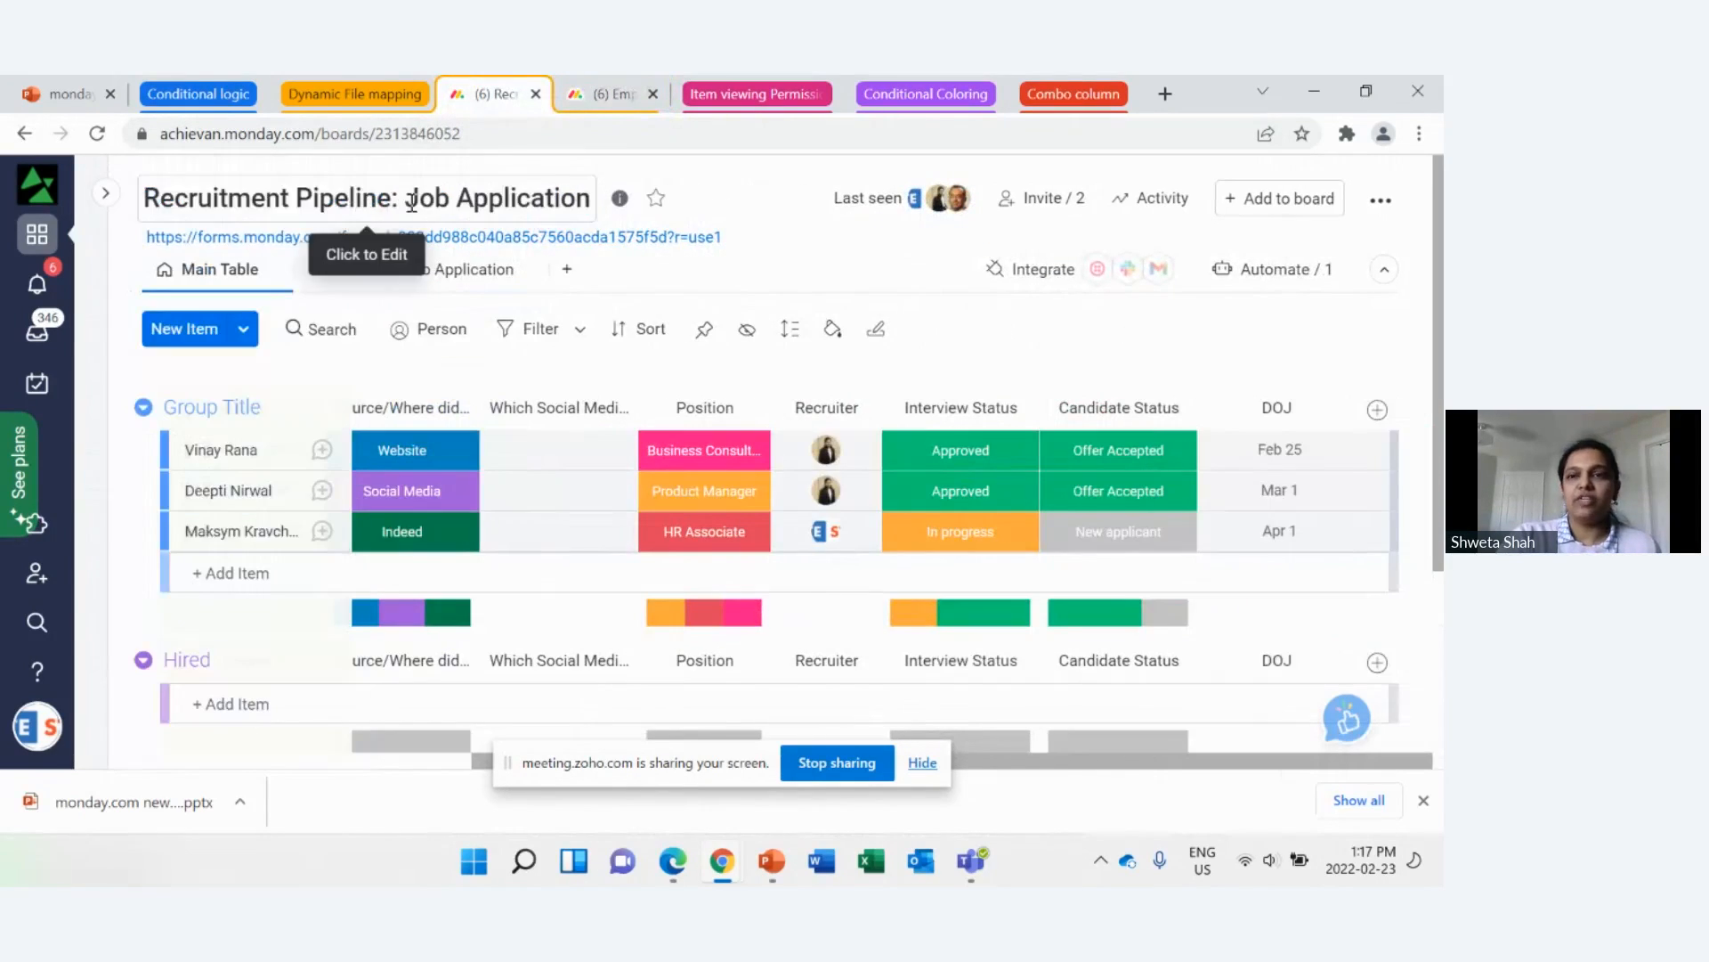
Step: Review the Offer Accepted automation's column mapping for items created in Employee Directory, including Resume, and return to the recruitment board
click(1278, 283)
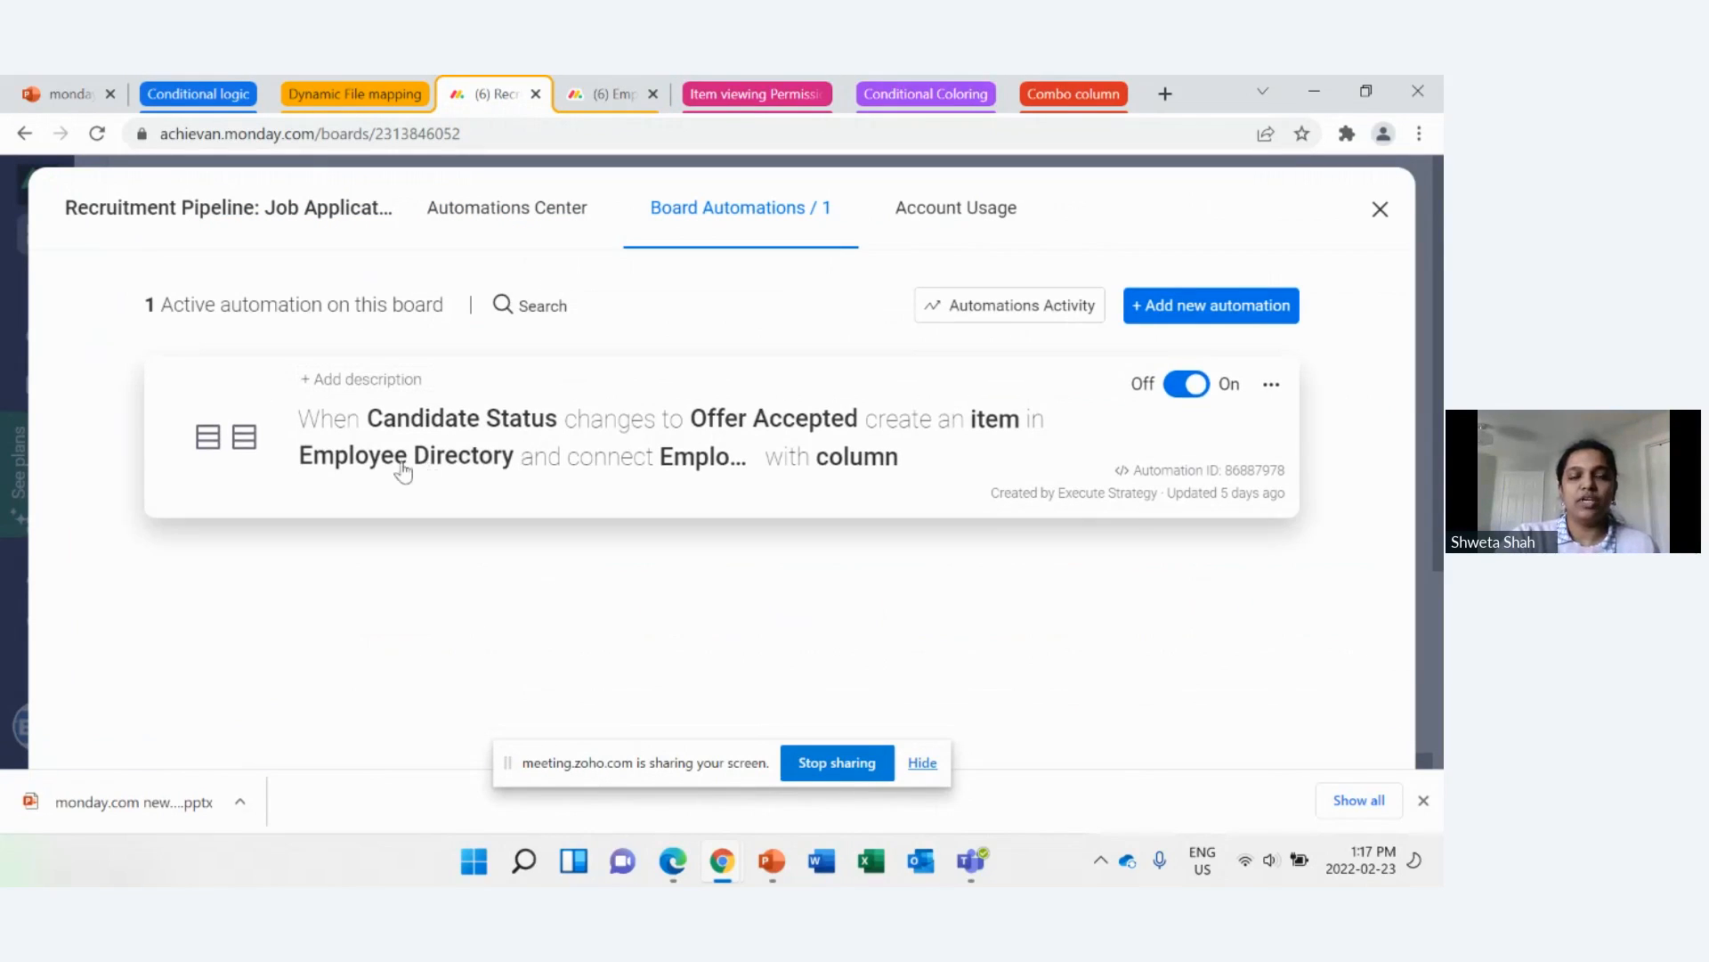
click(473, 490)
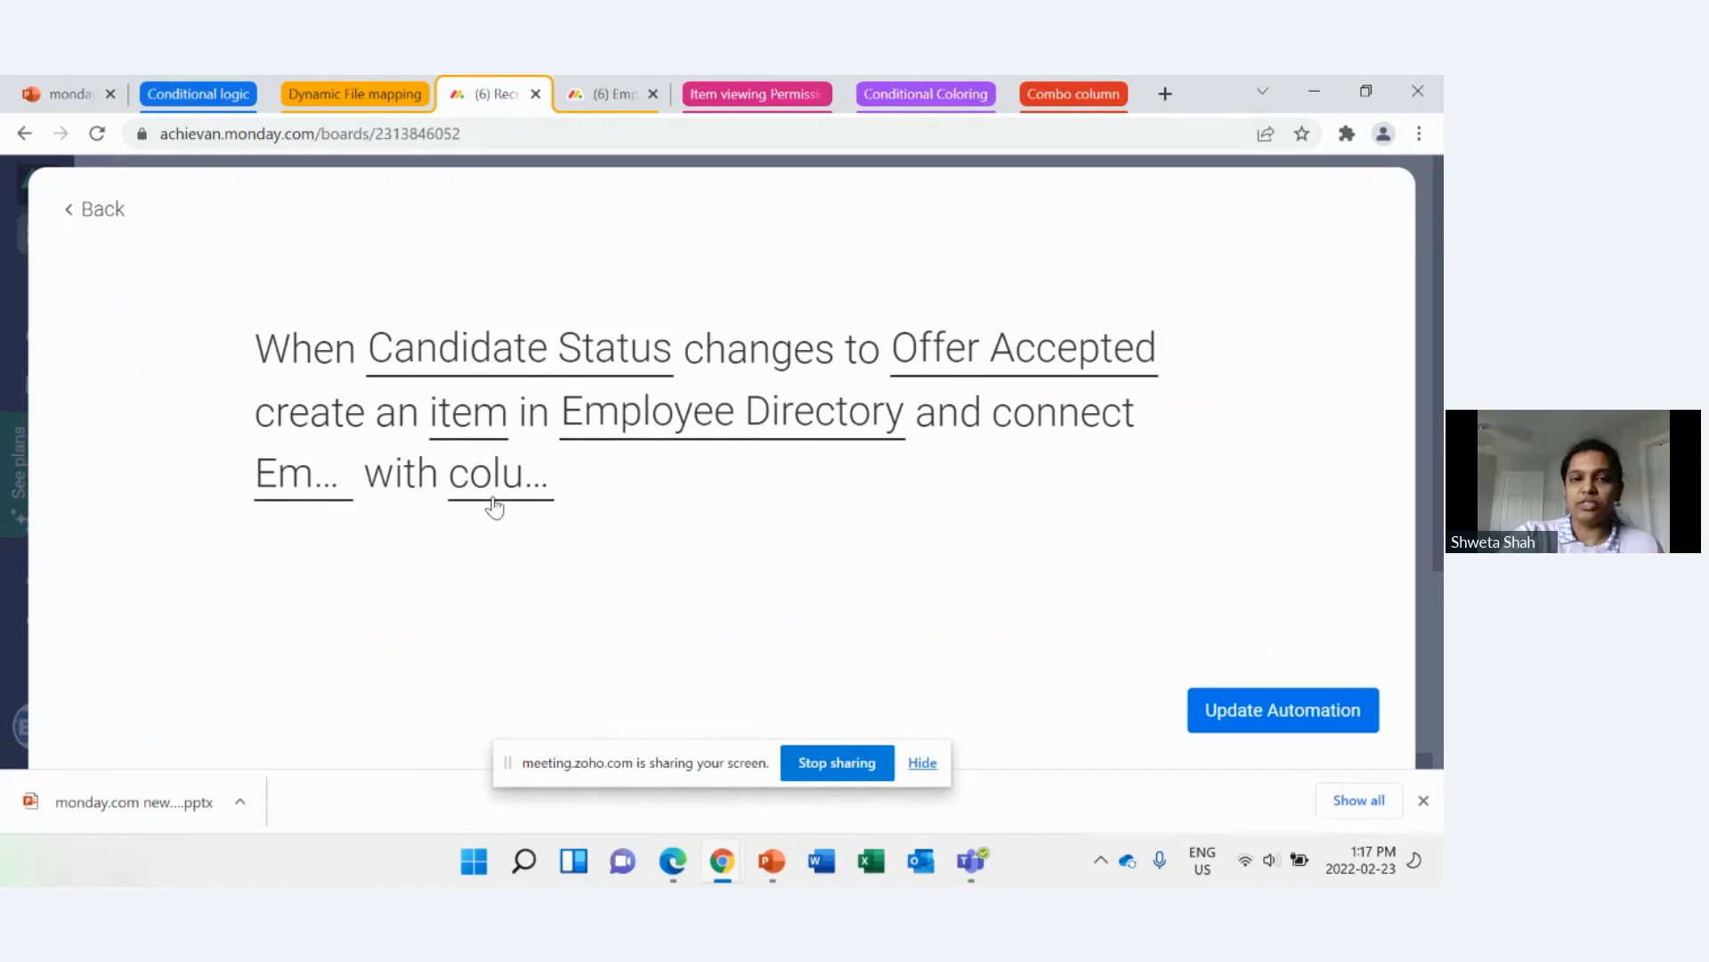
click(484, 428)
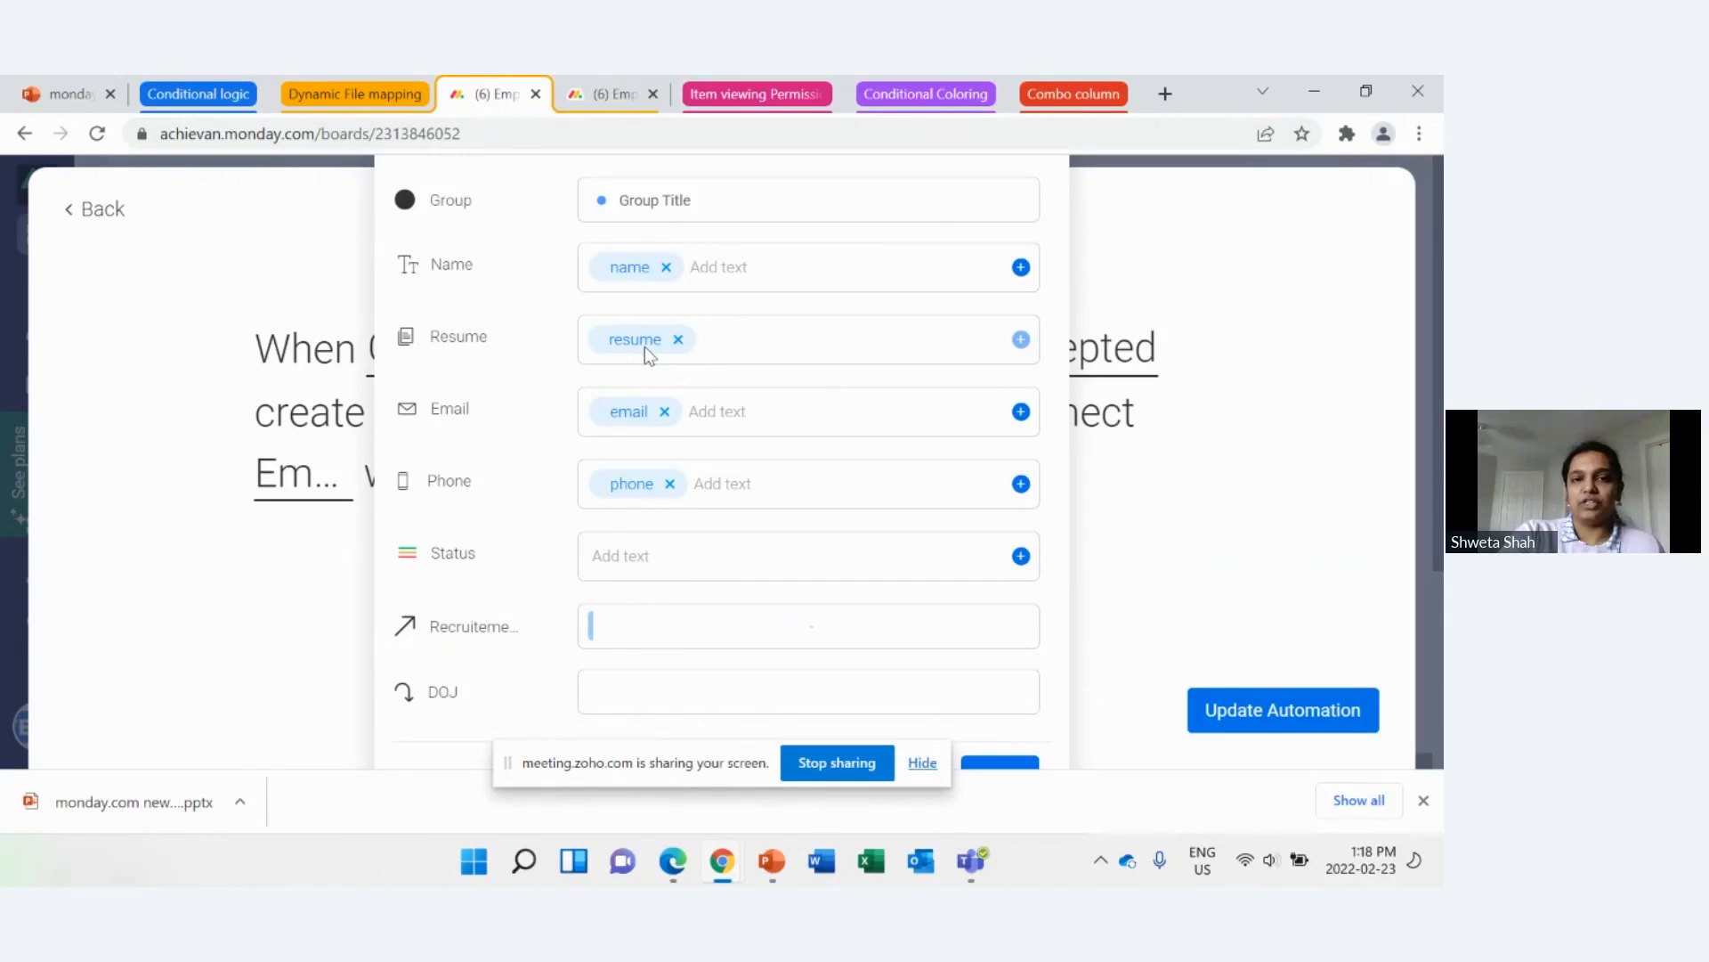
click(1296, 552)
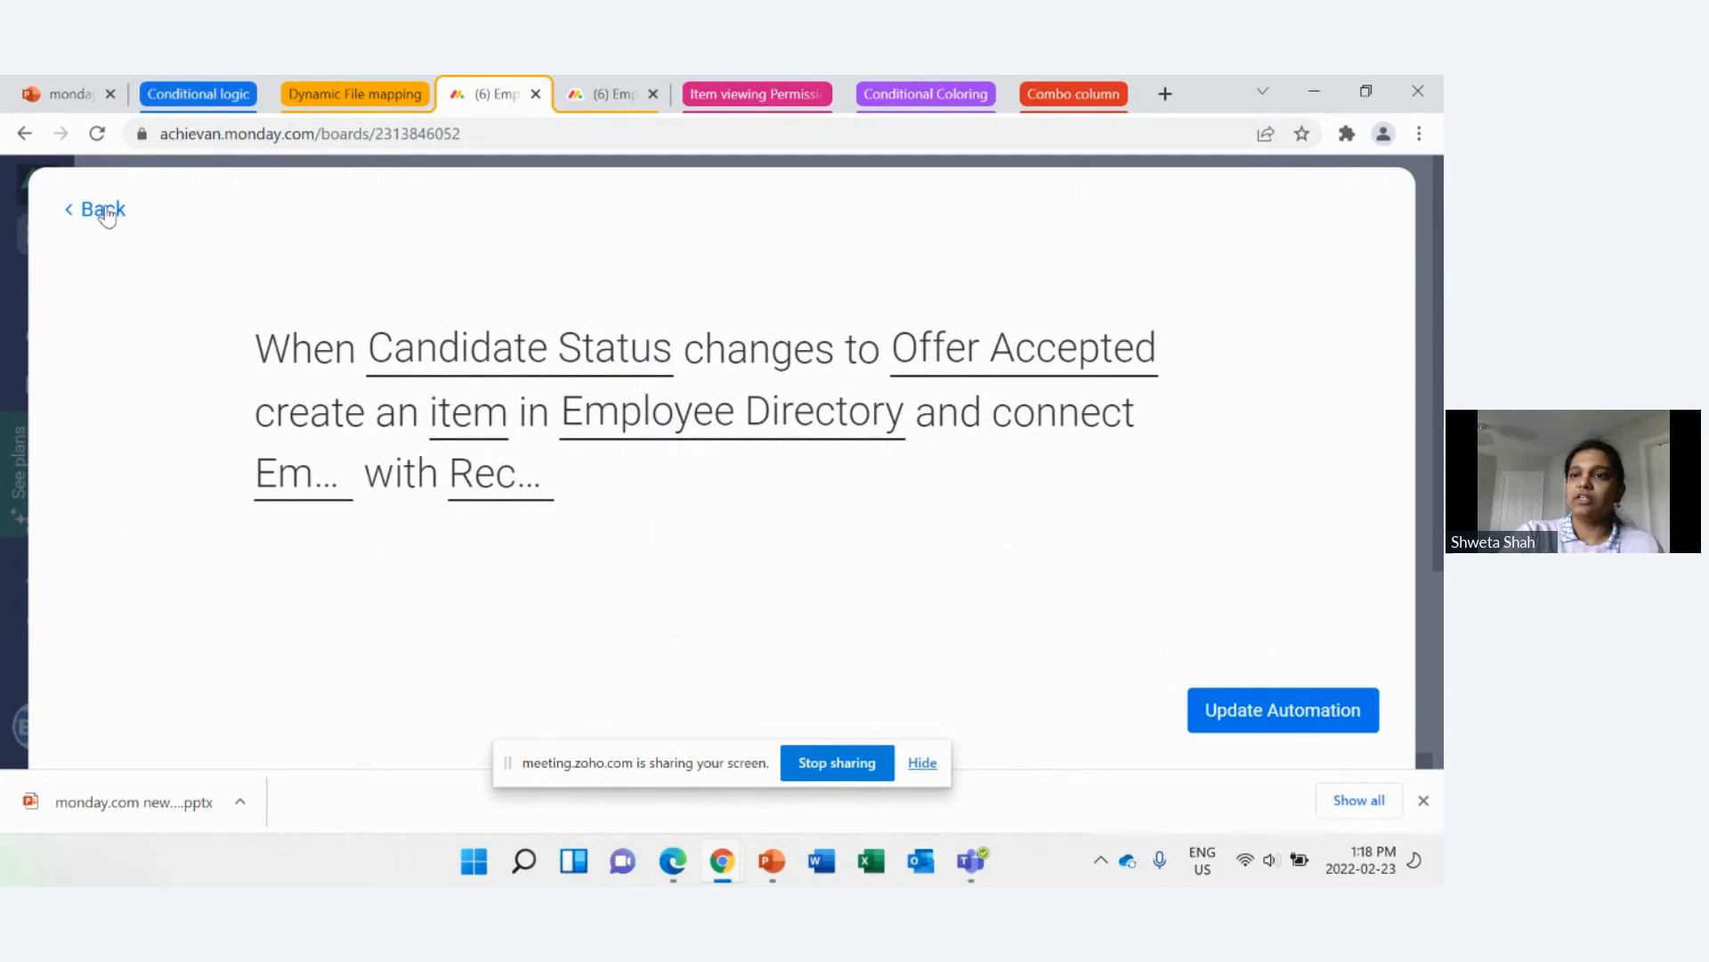
click(103, 210)
click(1381, 212)
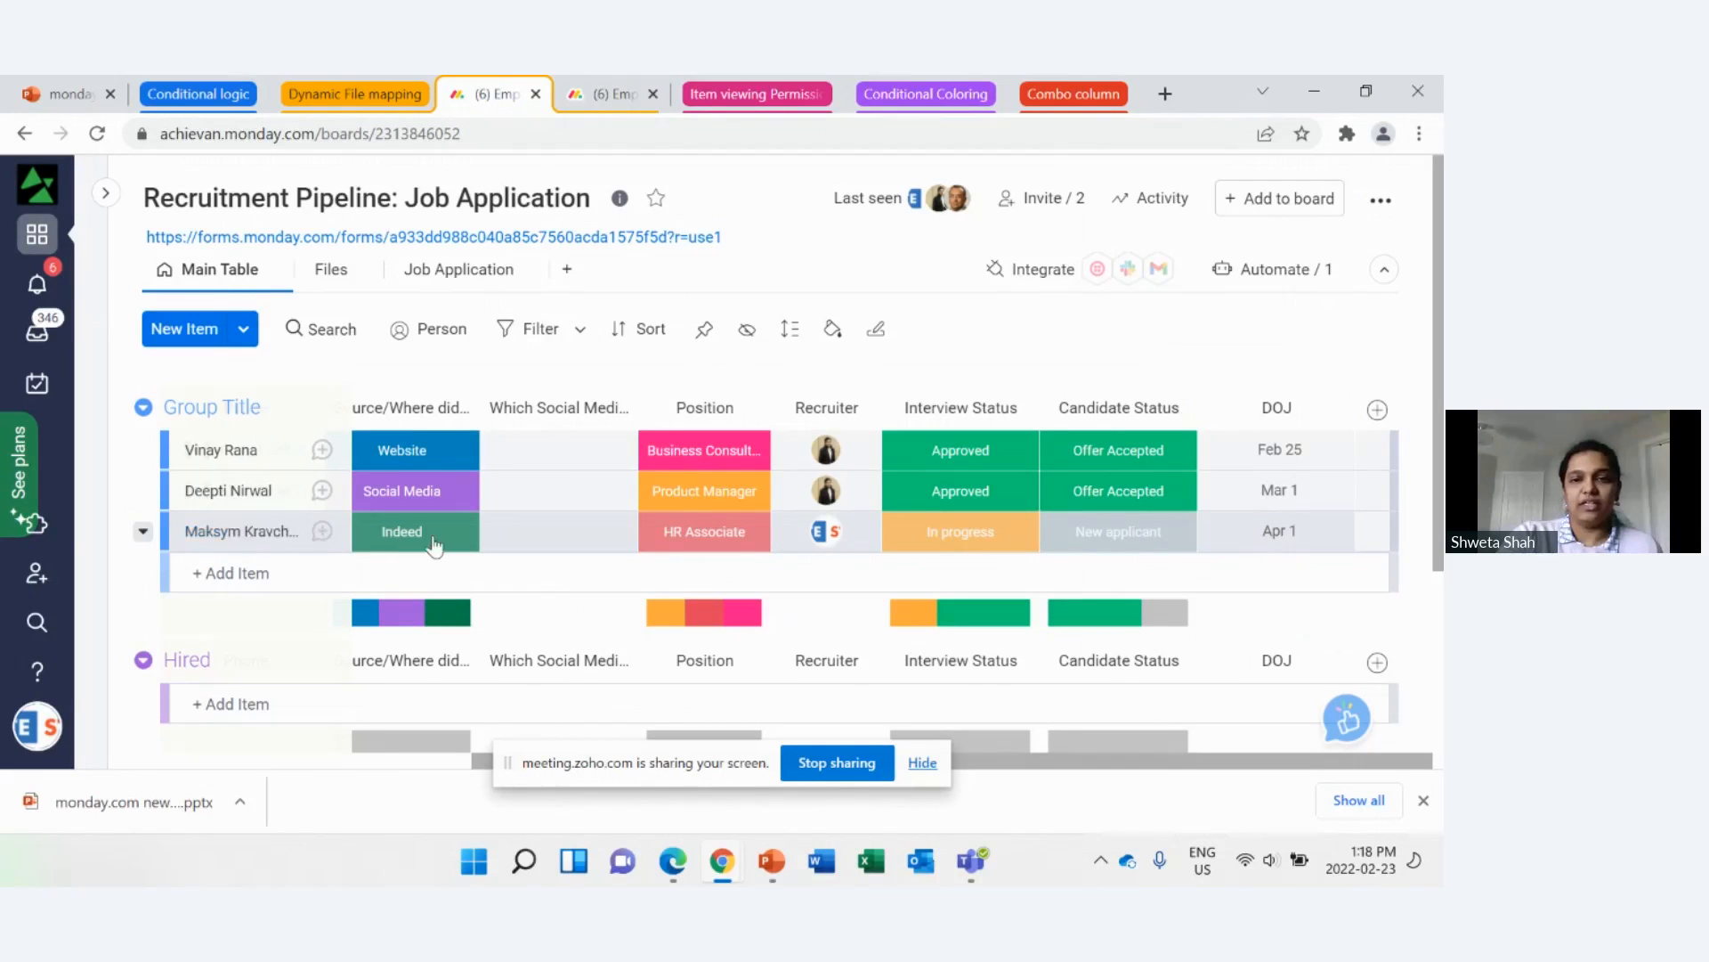
Step: Set the third applicant's Interview Status to Approved and Candidate Status to Offer Accepted
click(955, 539)
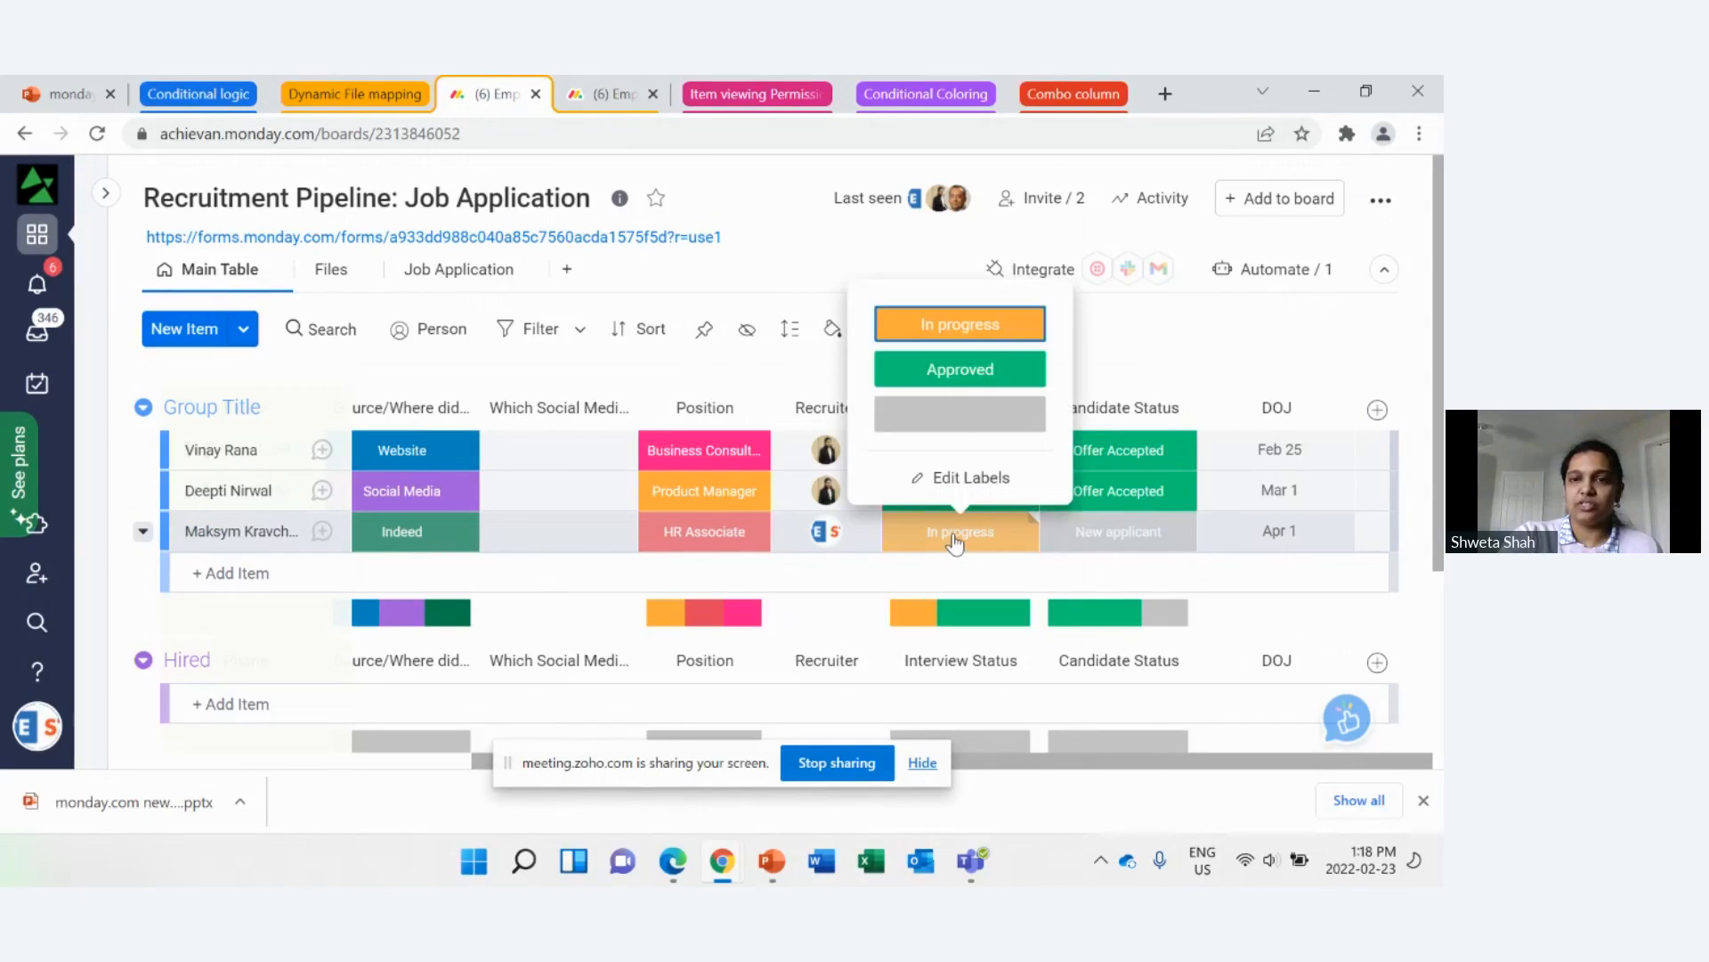
click(958, 381)
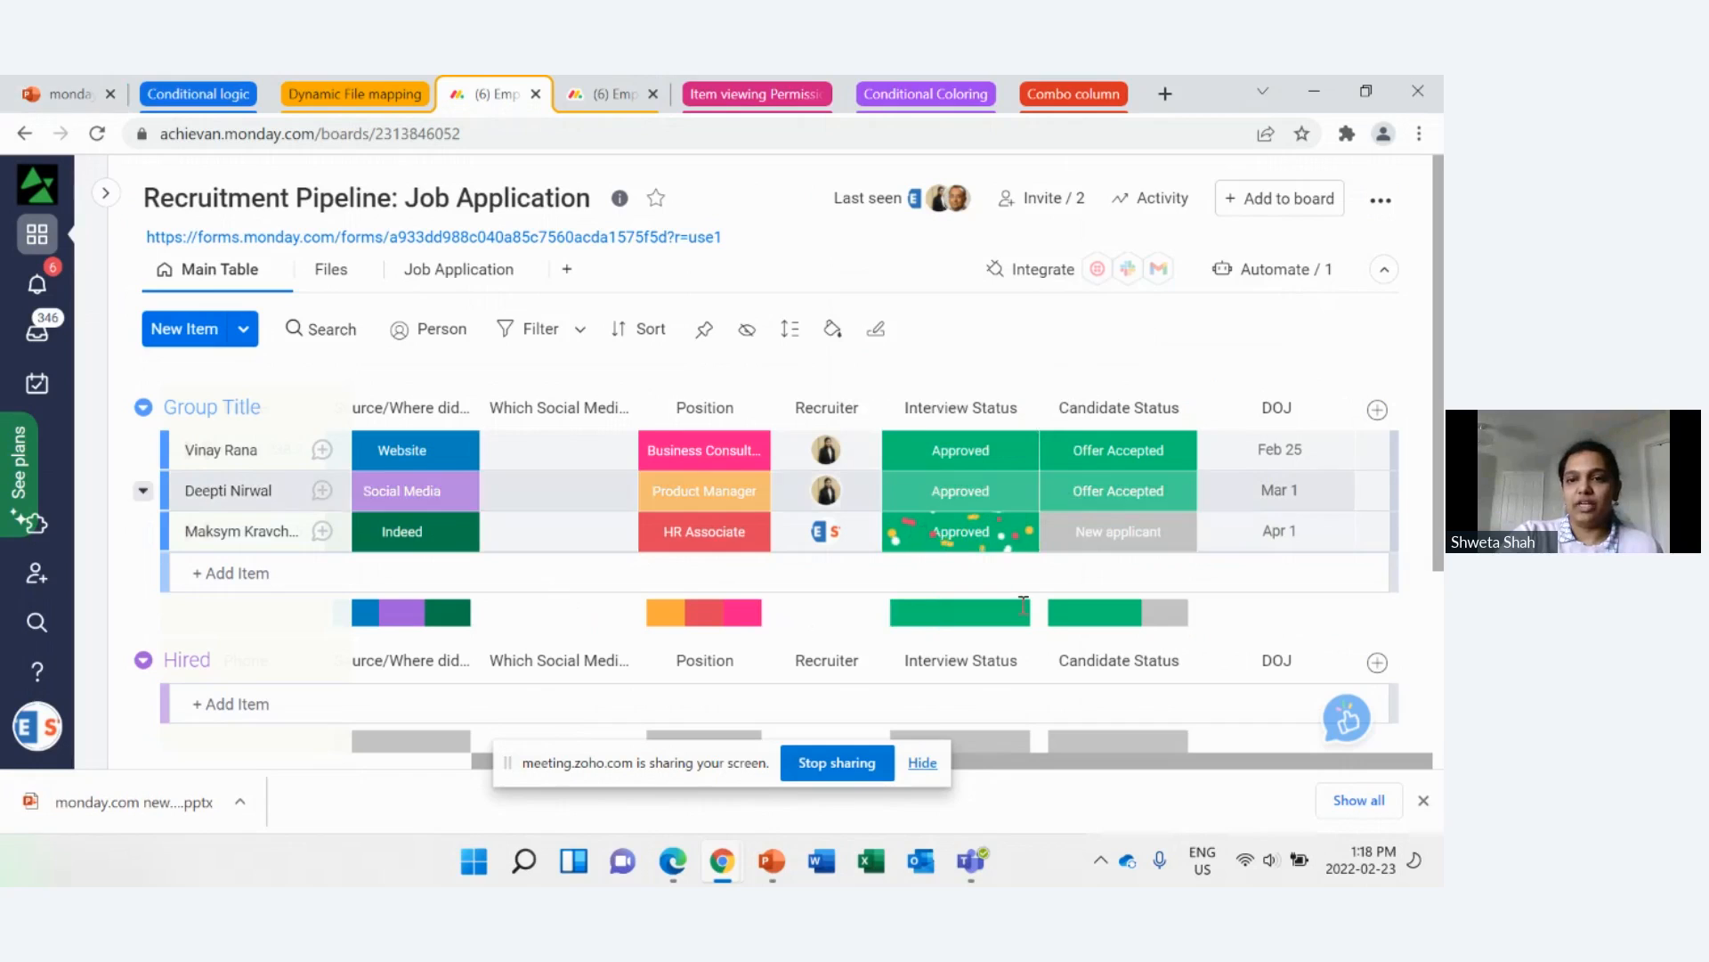
click(1123, 537)
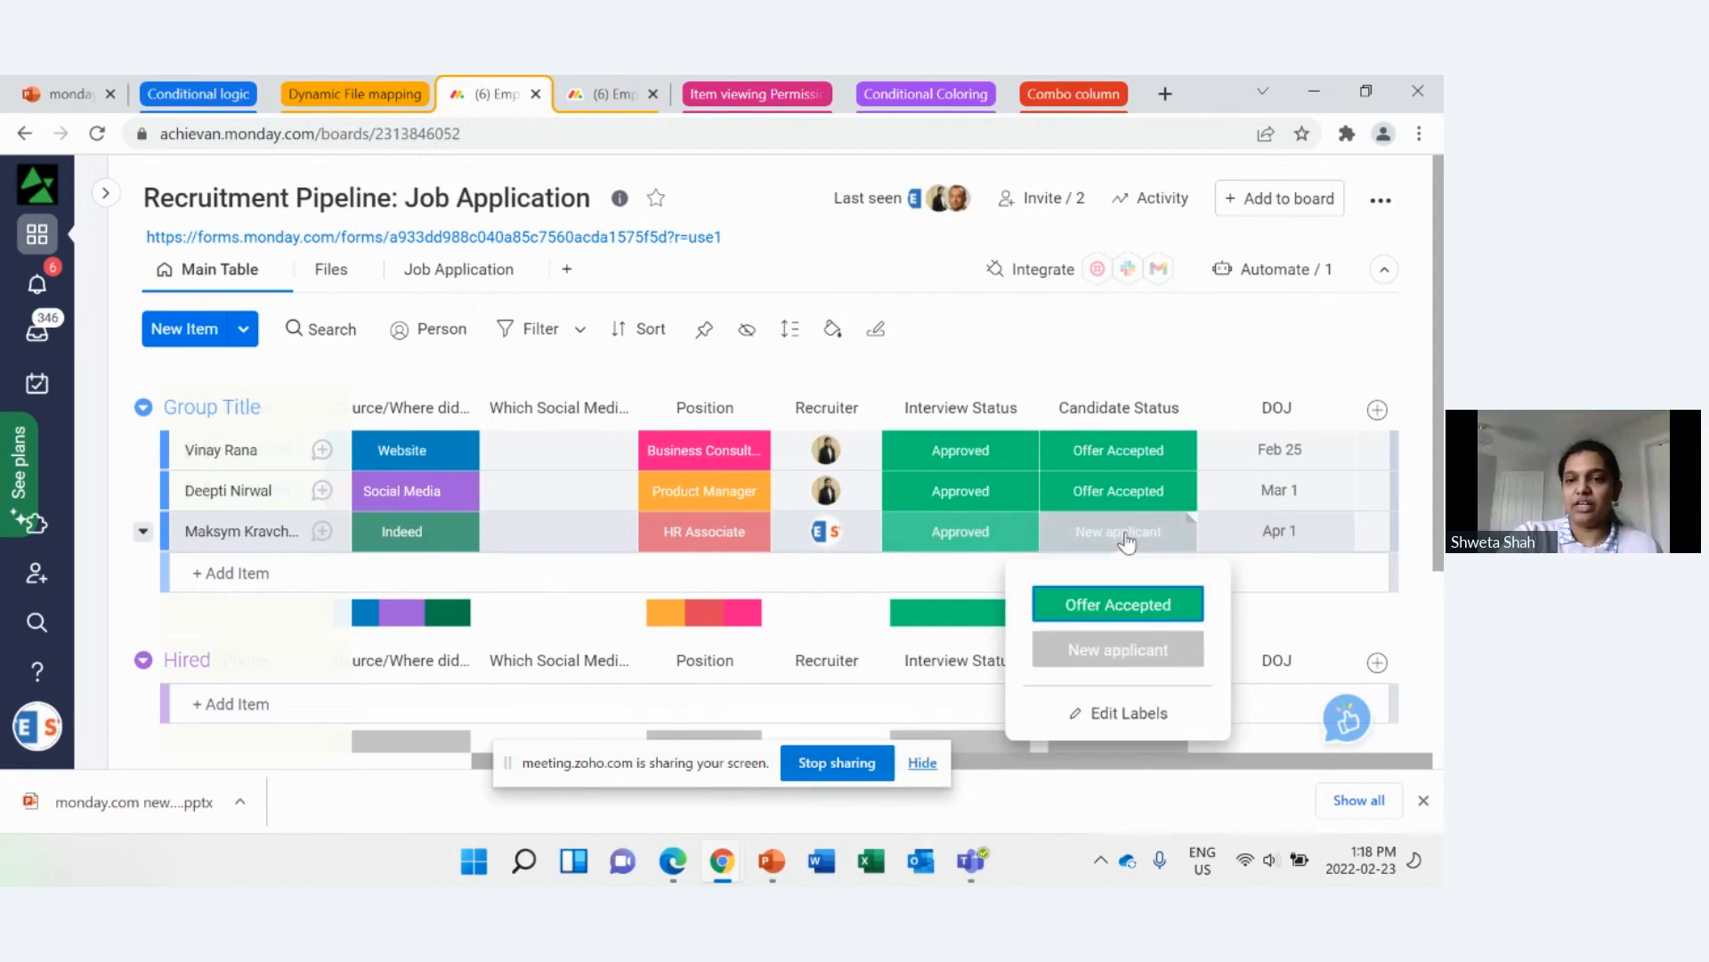
click(1159, 605)
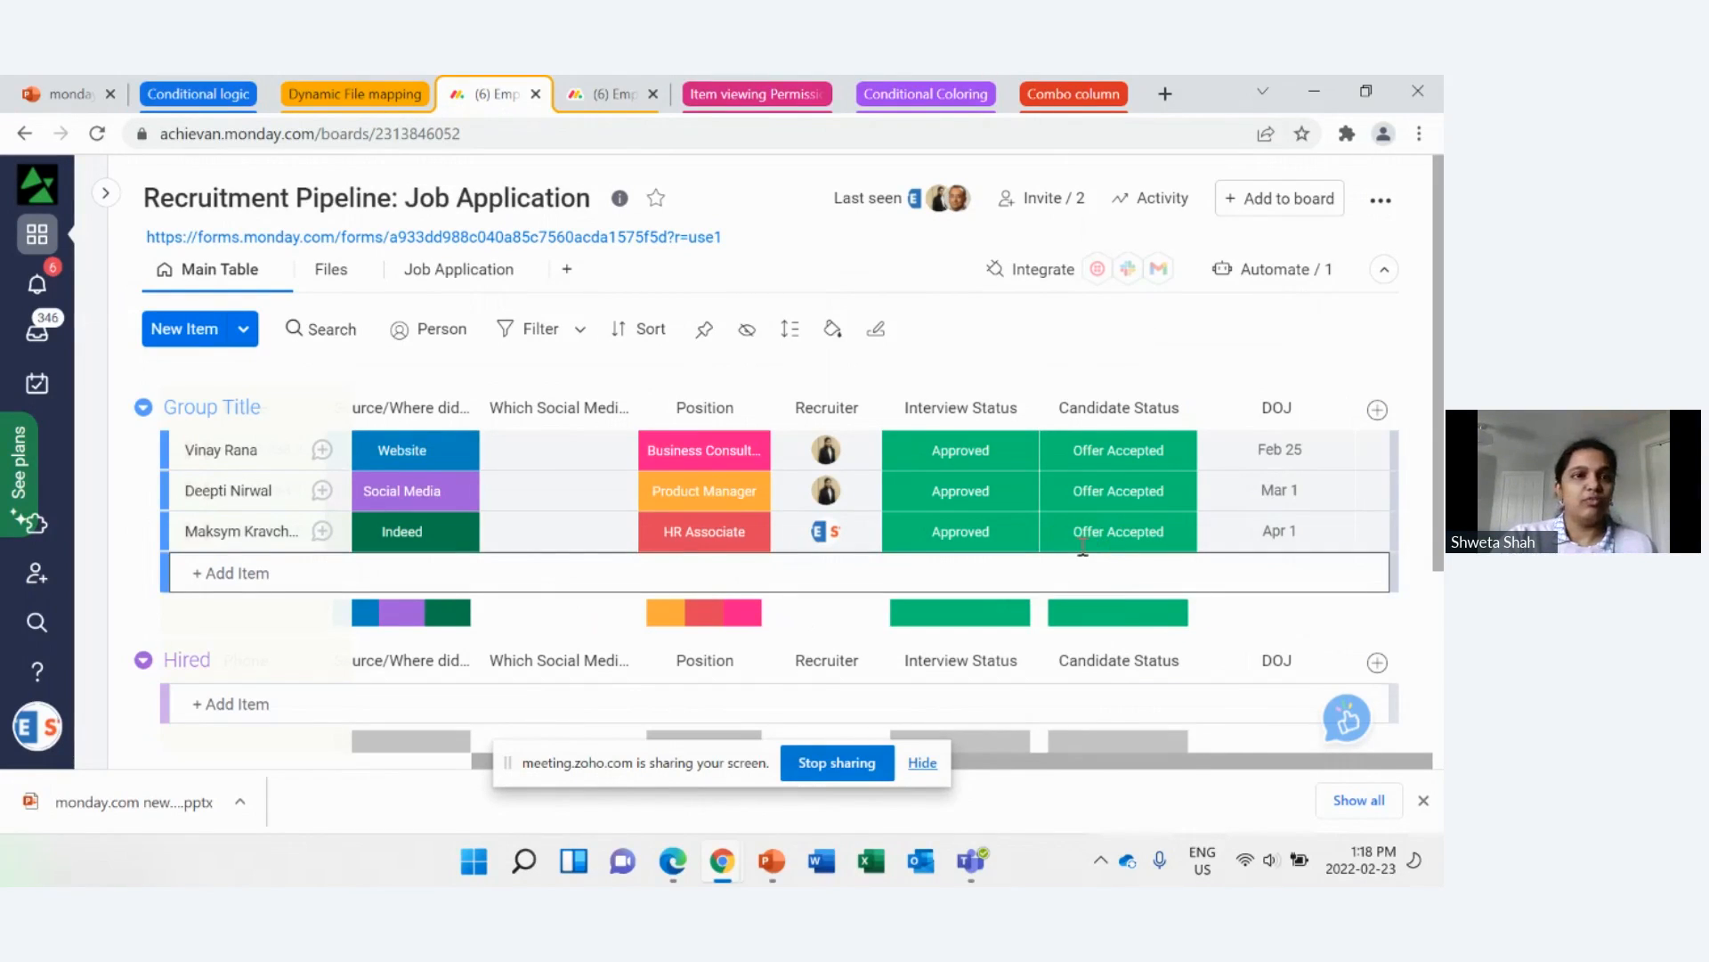
Step: Reload the recruitment and Employee Directory boards and check the third employee's transferred resume, contact details and DOJ in the directory
click(621, 96)
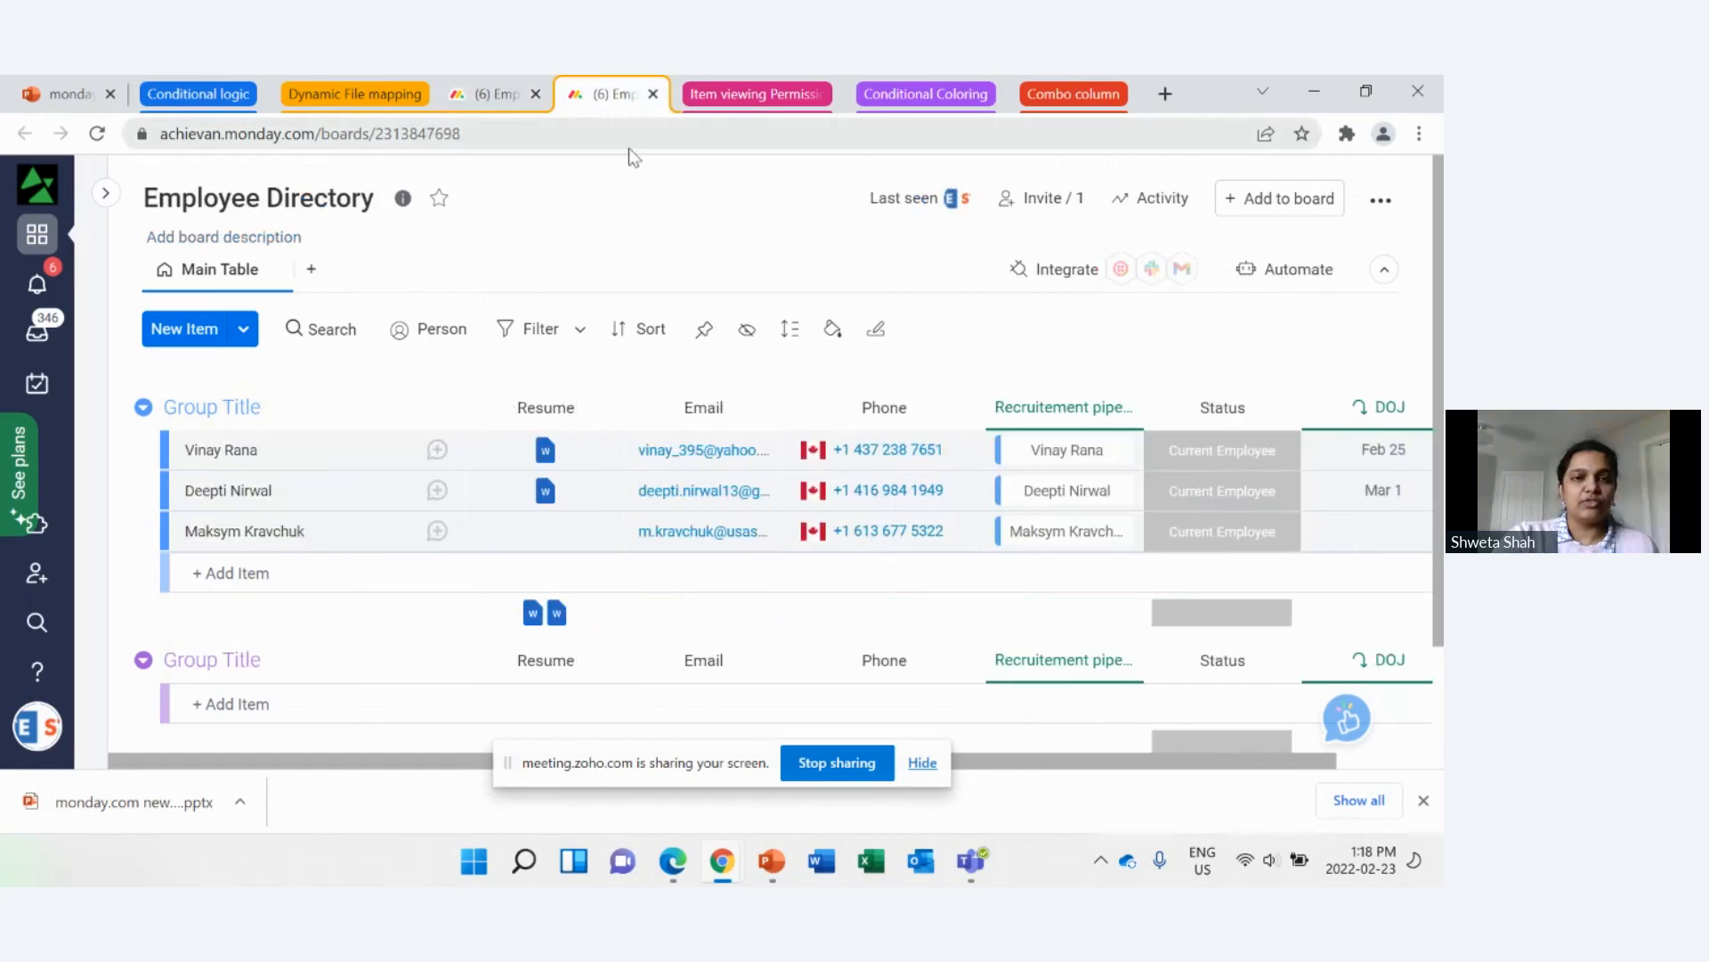
click(514, 96)
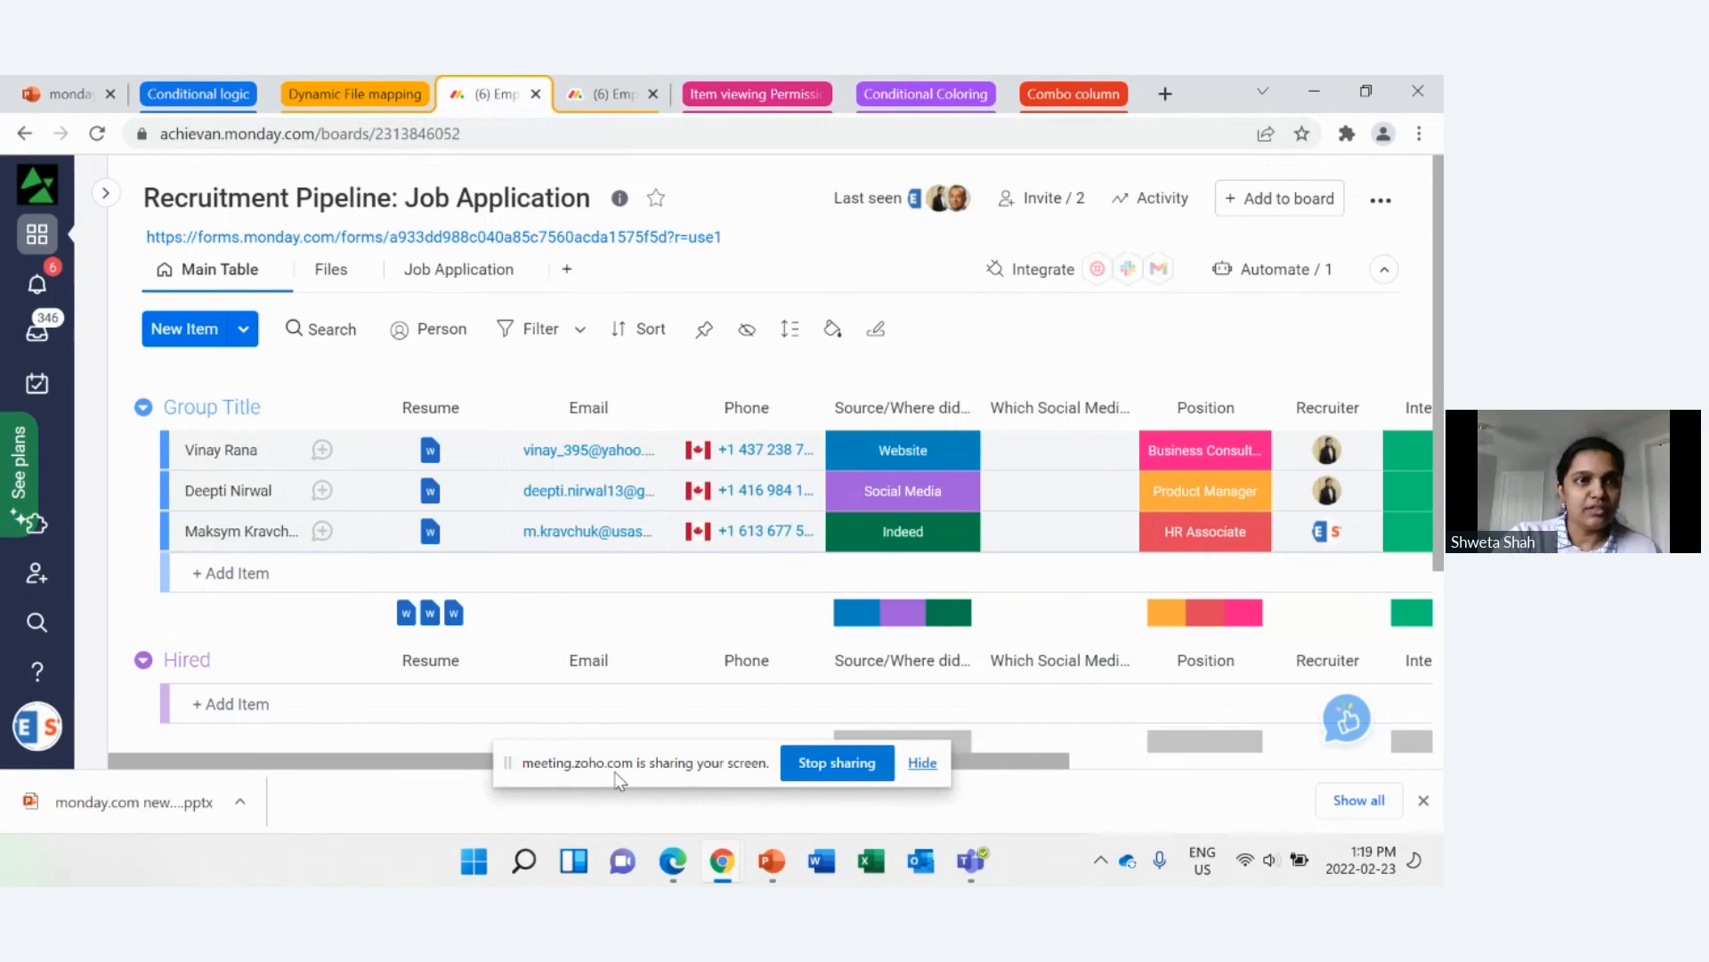
click(98, 134)
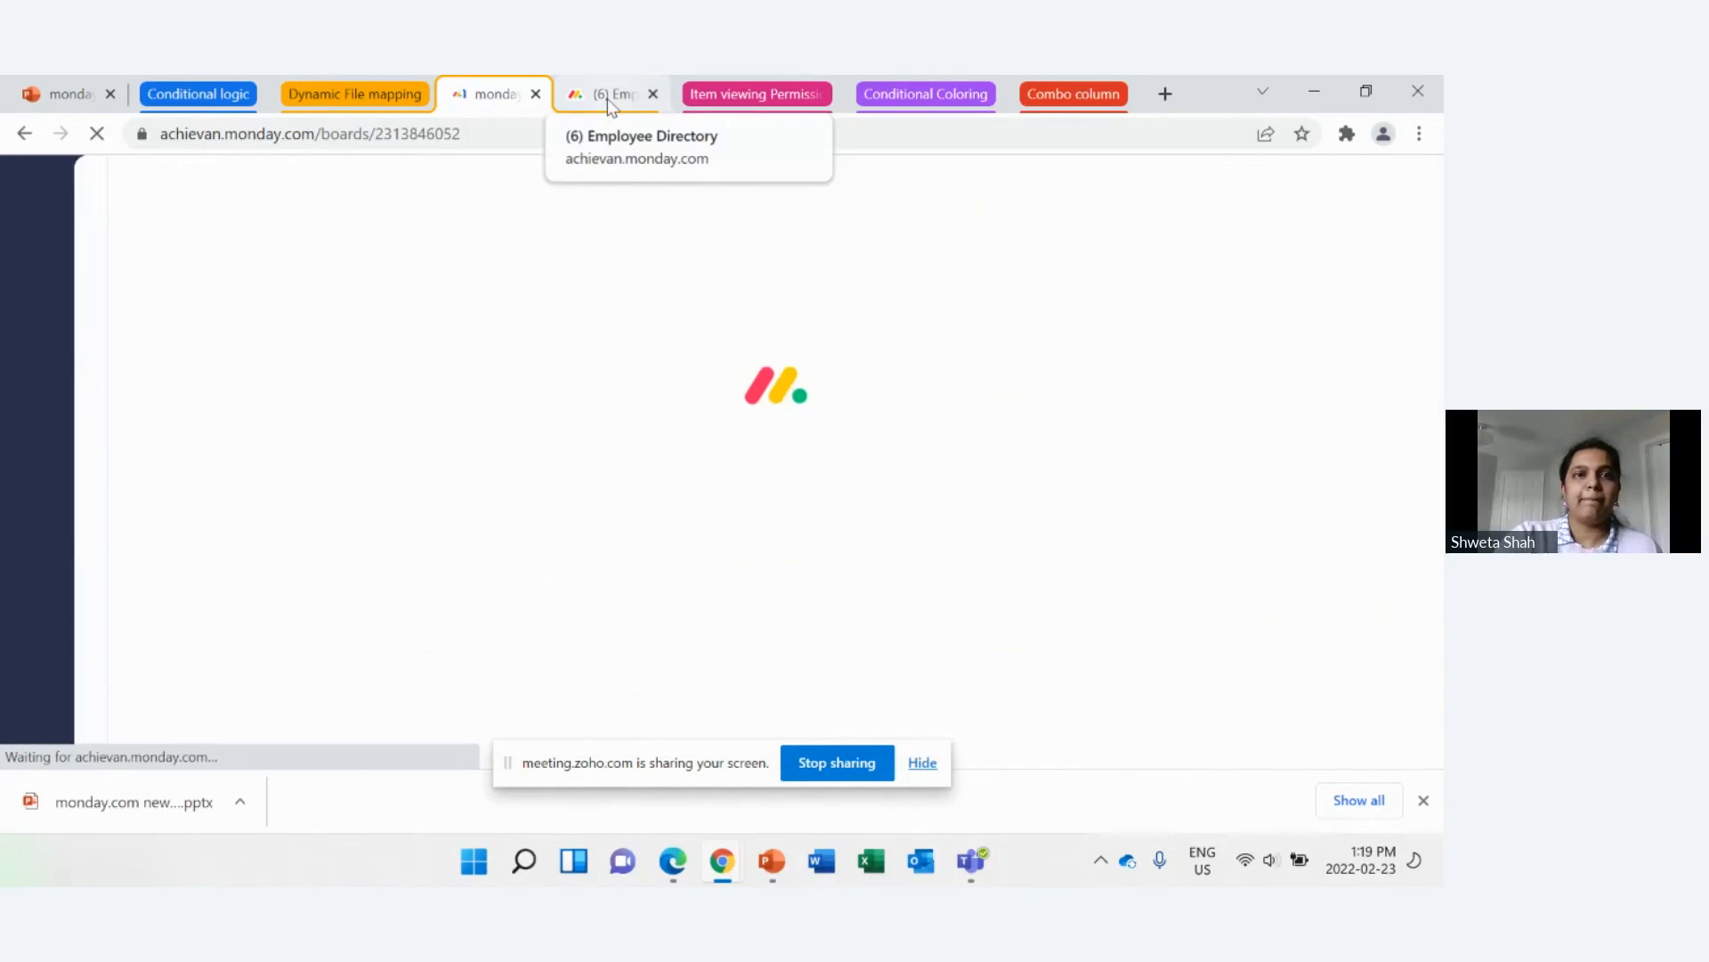
click(604, 98)
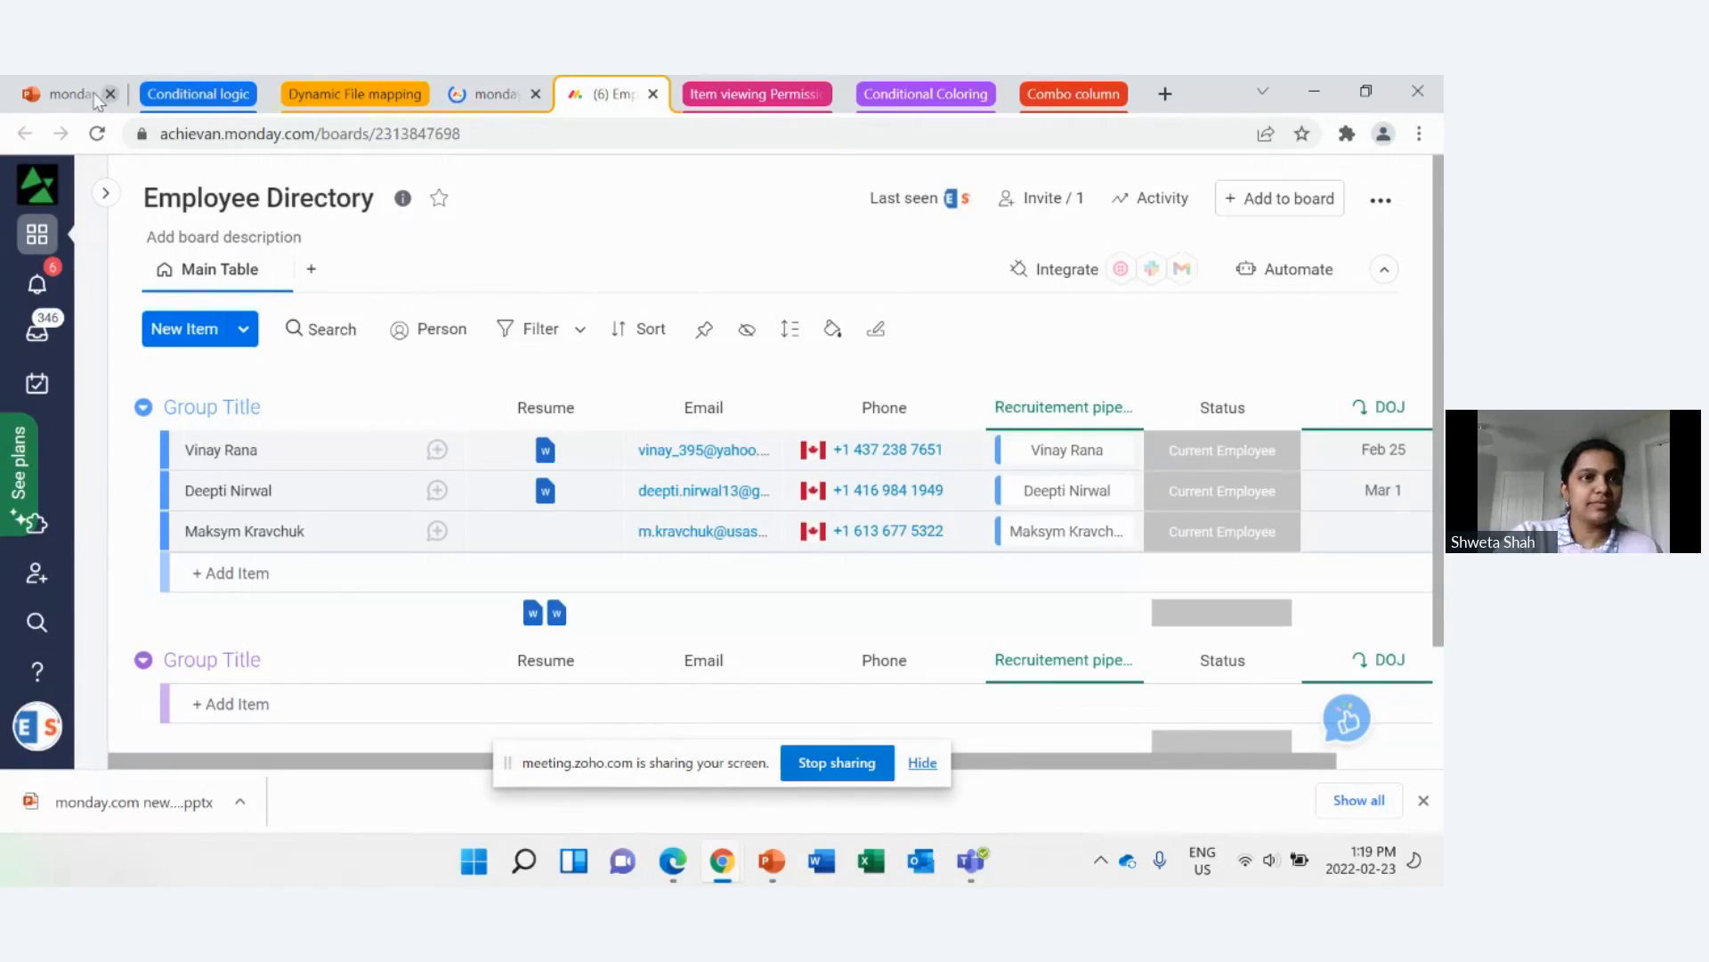
click(98, 133)
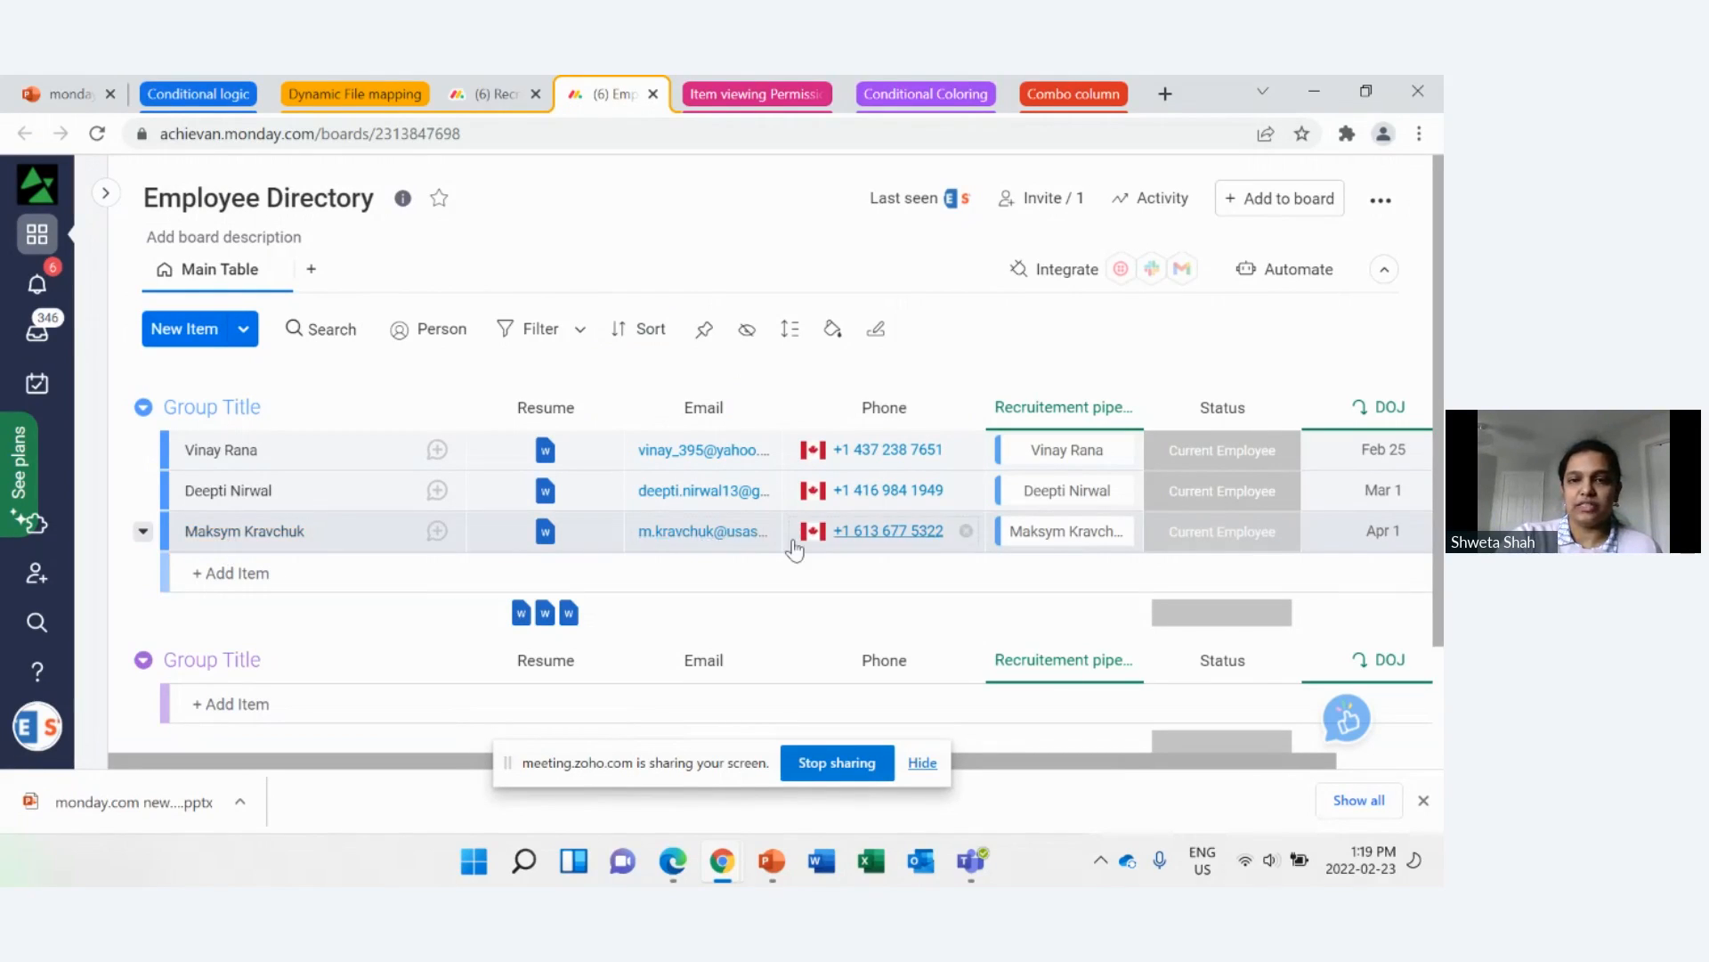
scroll(1263, 682, right, 2)
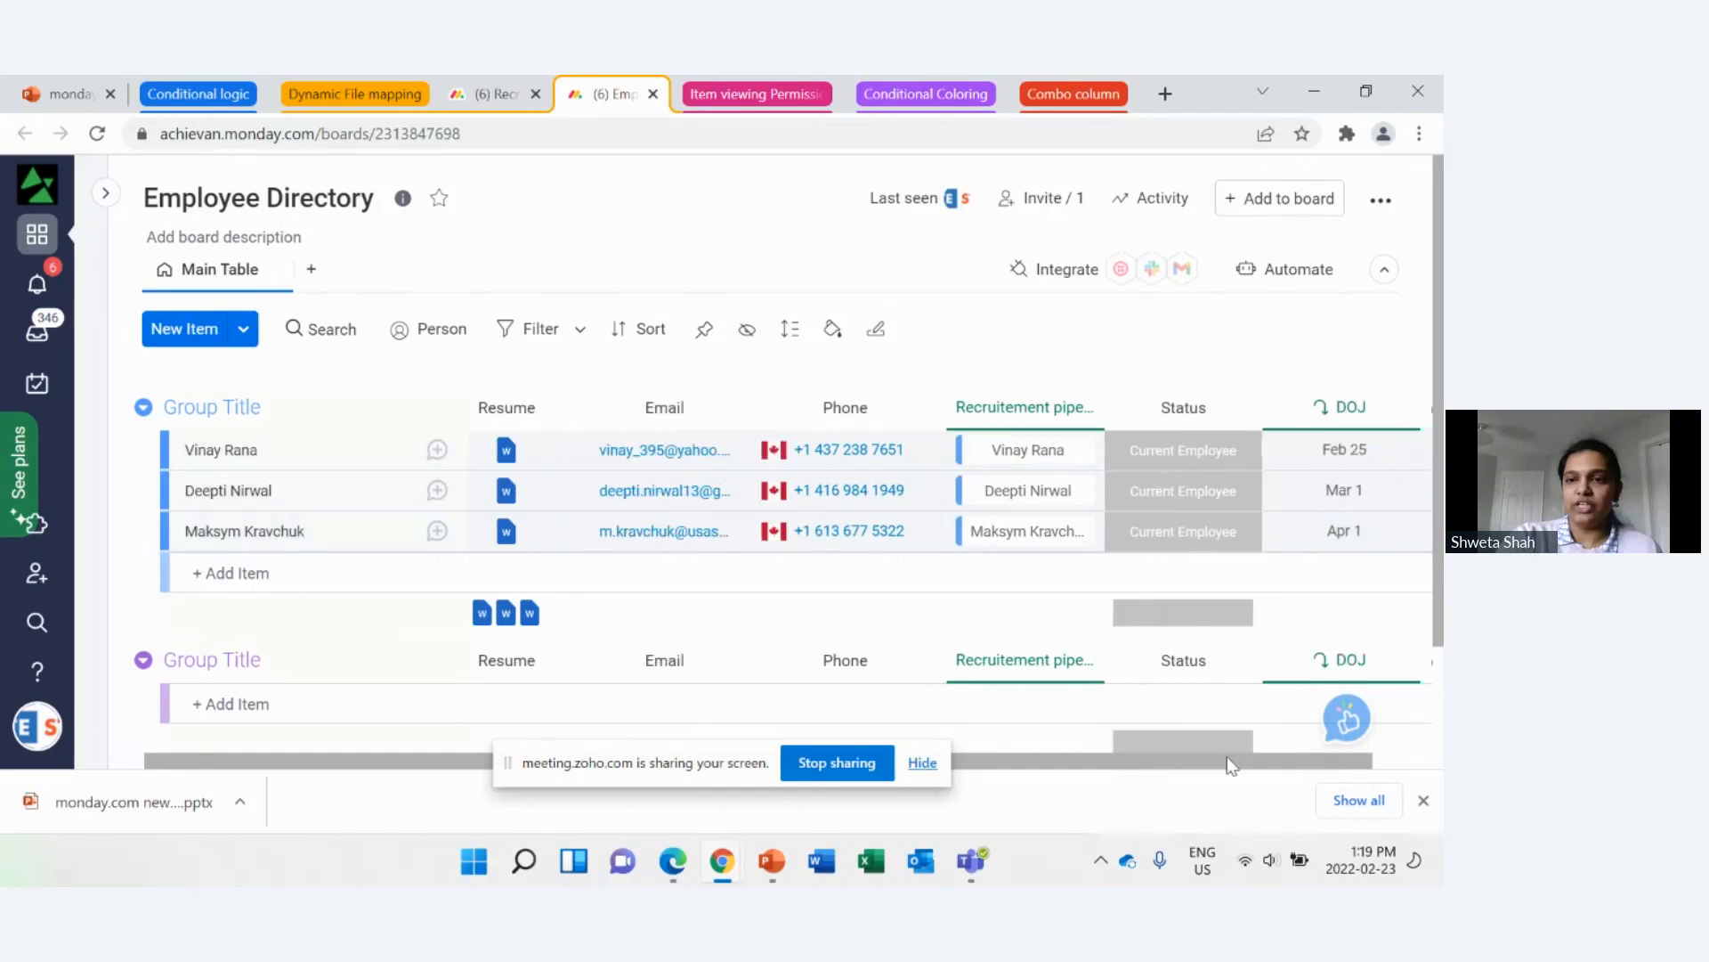
scroll(1178, 765, left, 2)
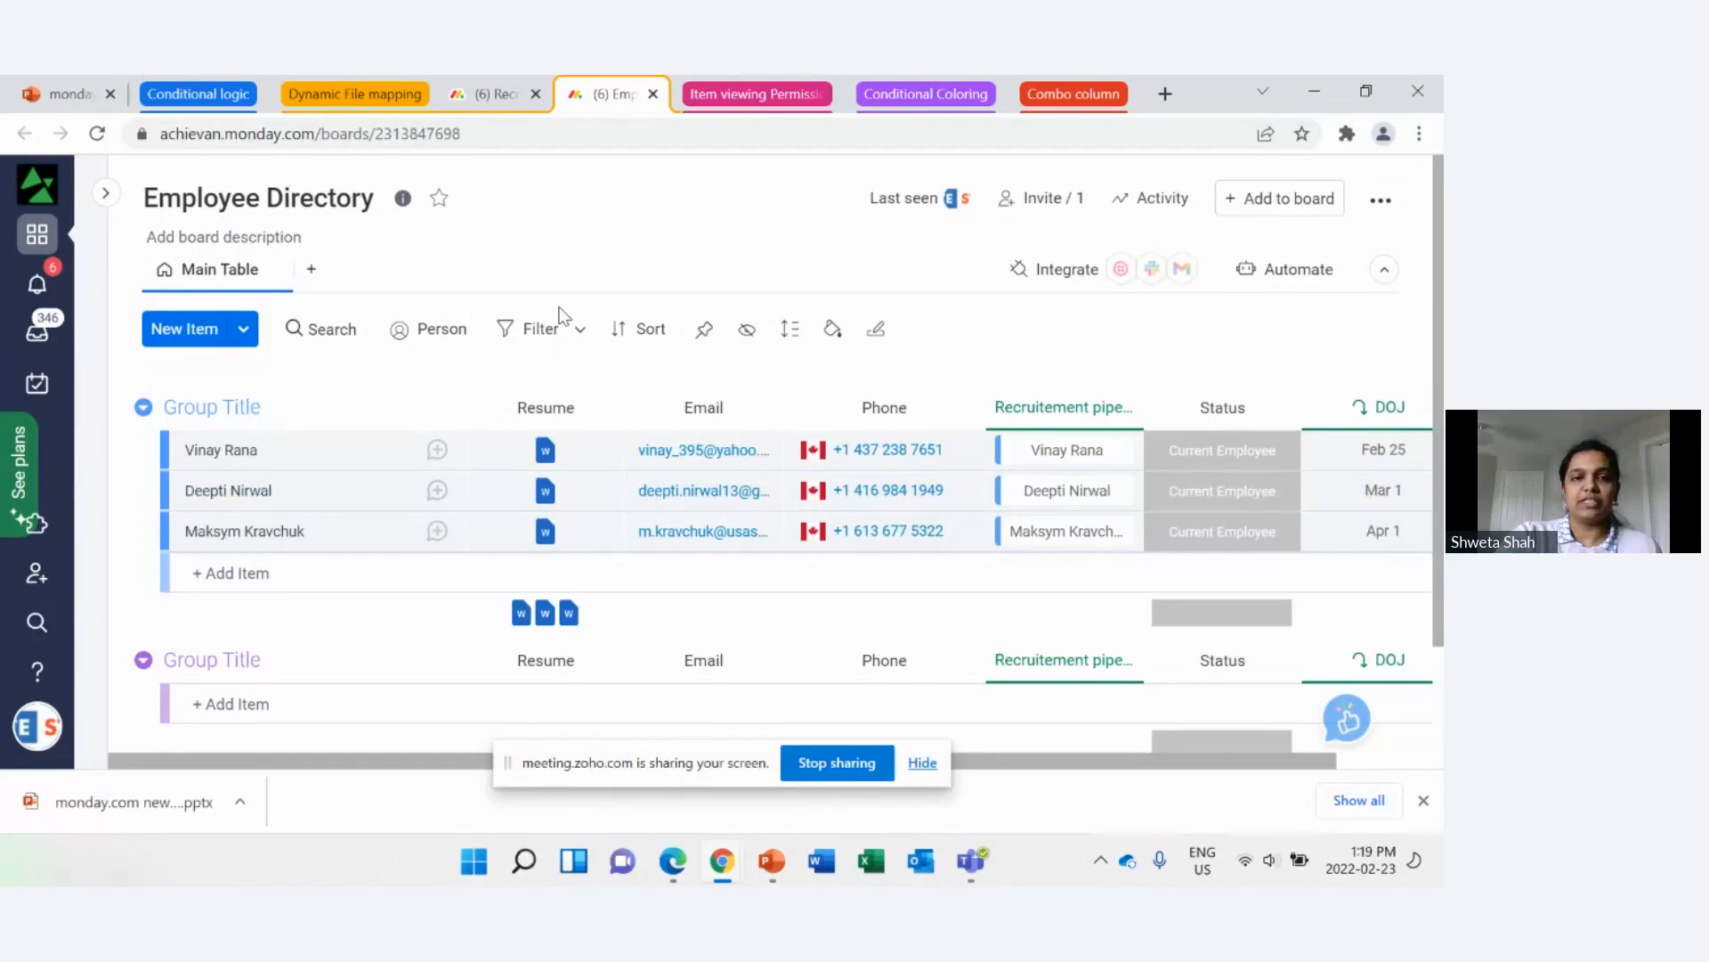
Step: Collapse the Dynamic File mapping tab group, return to the PowerPoint presentation and start the slide show from the current slide
click(509, 95)
click(365, 95)
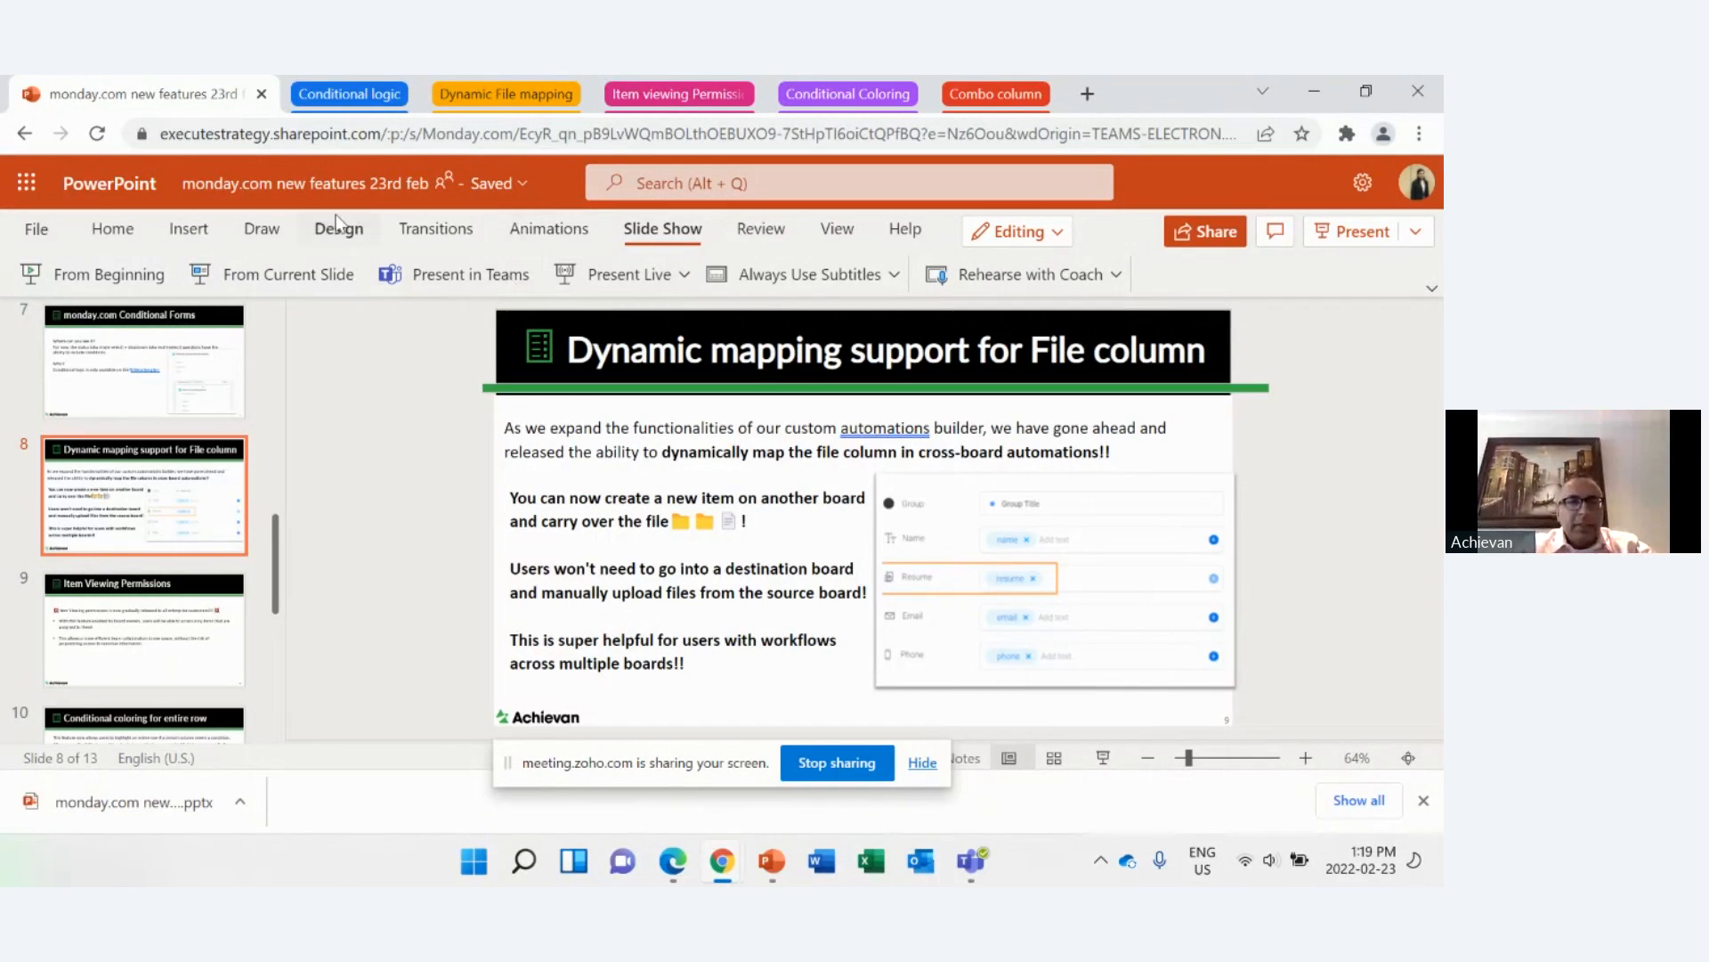
click(273, 276)
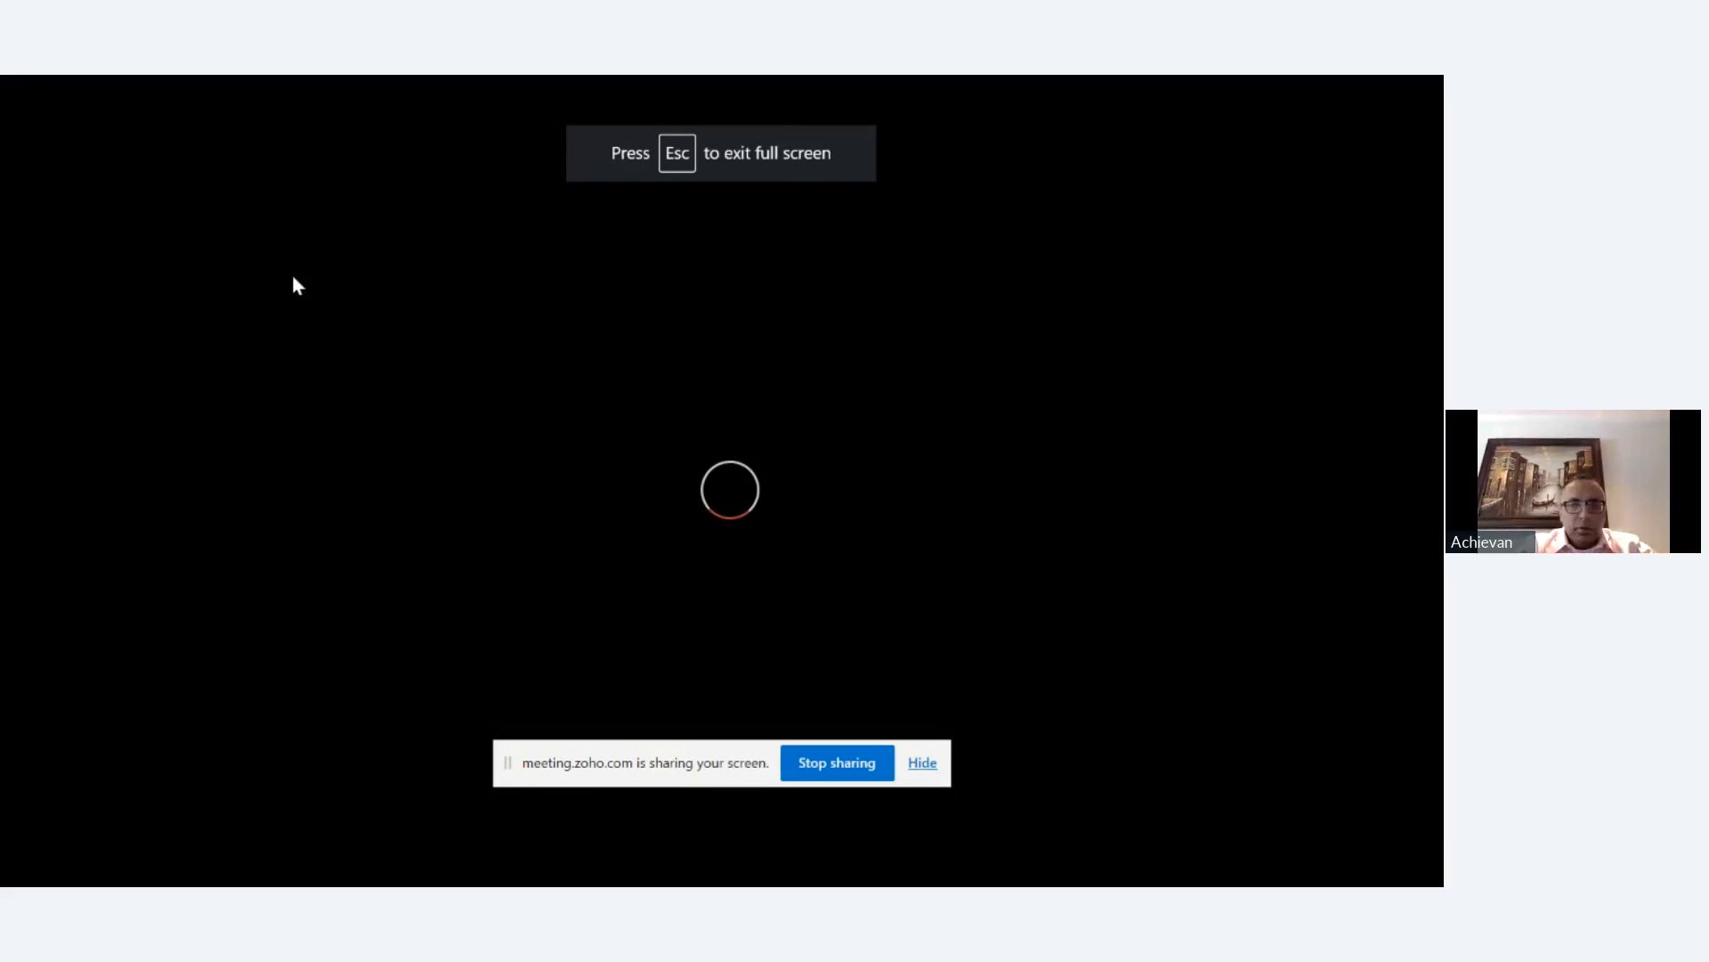
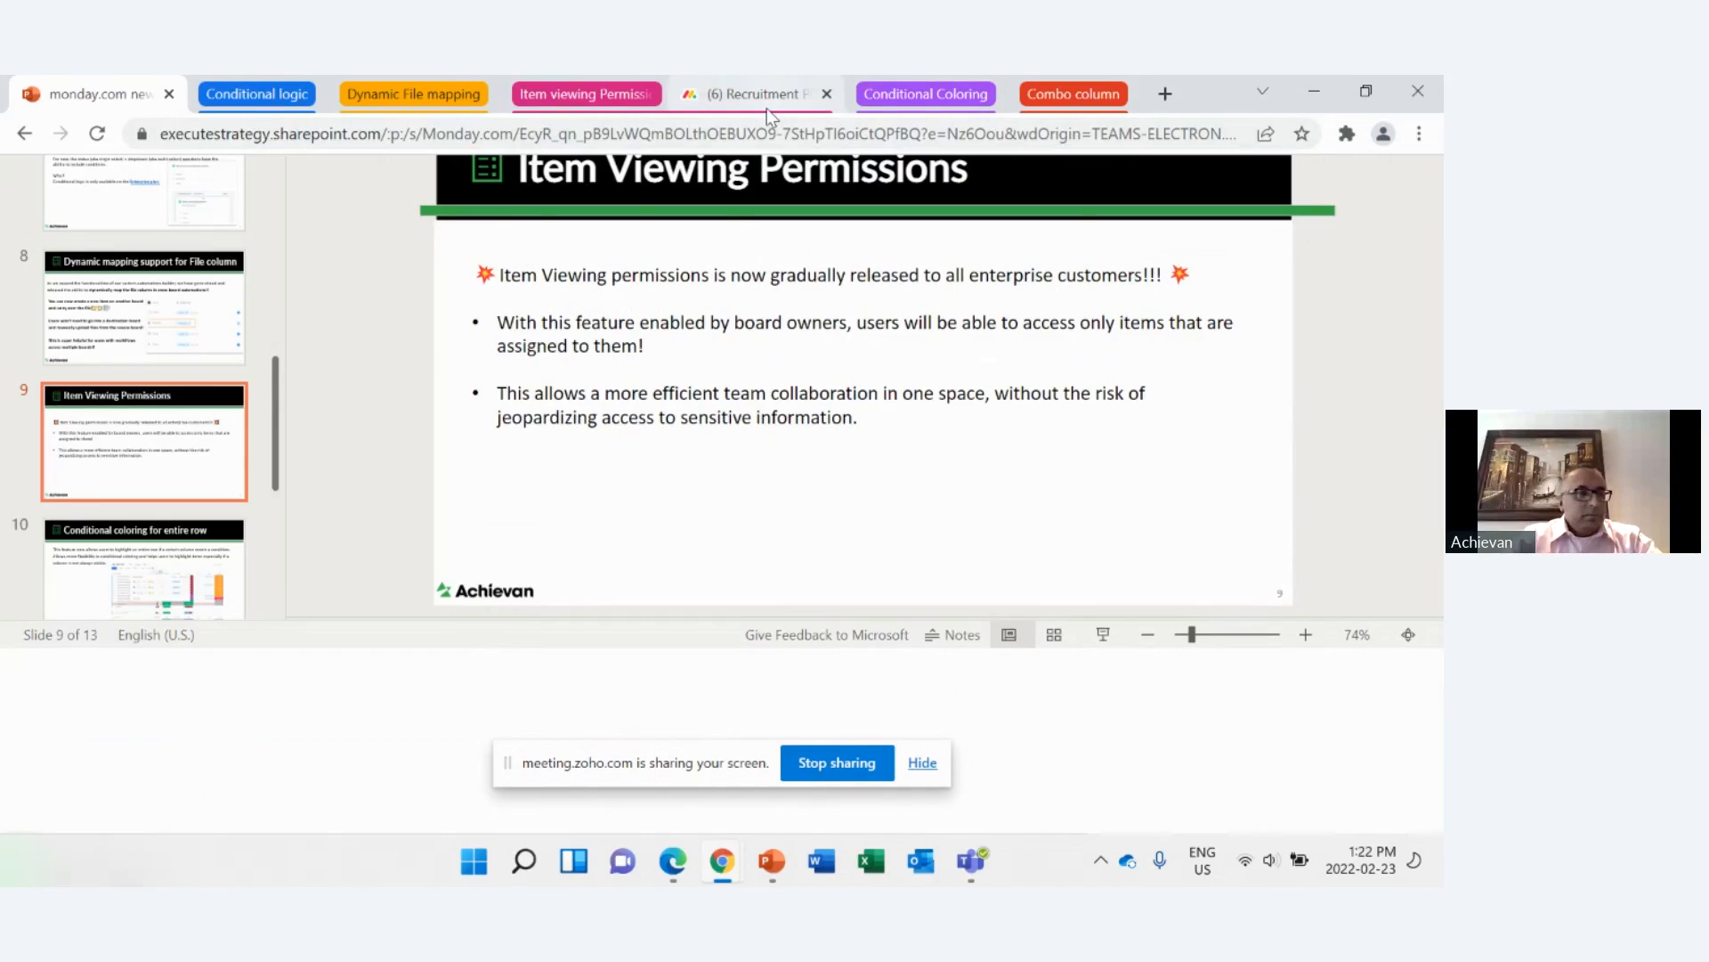
Step: Open the recruitment board from the Item viewing Permissions tab group and examine the applicants' Recruiter assignments
click(766, 107)
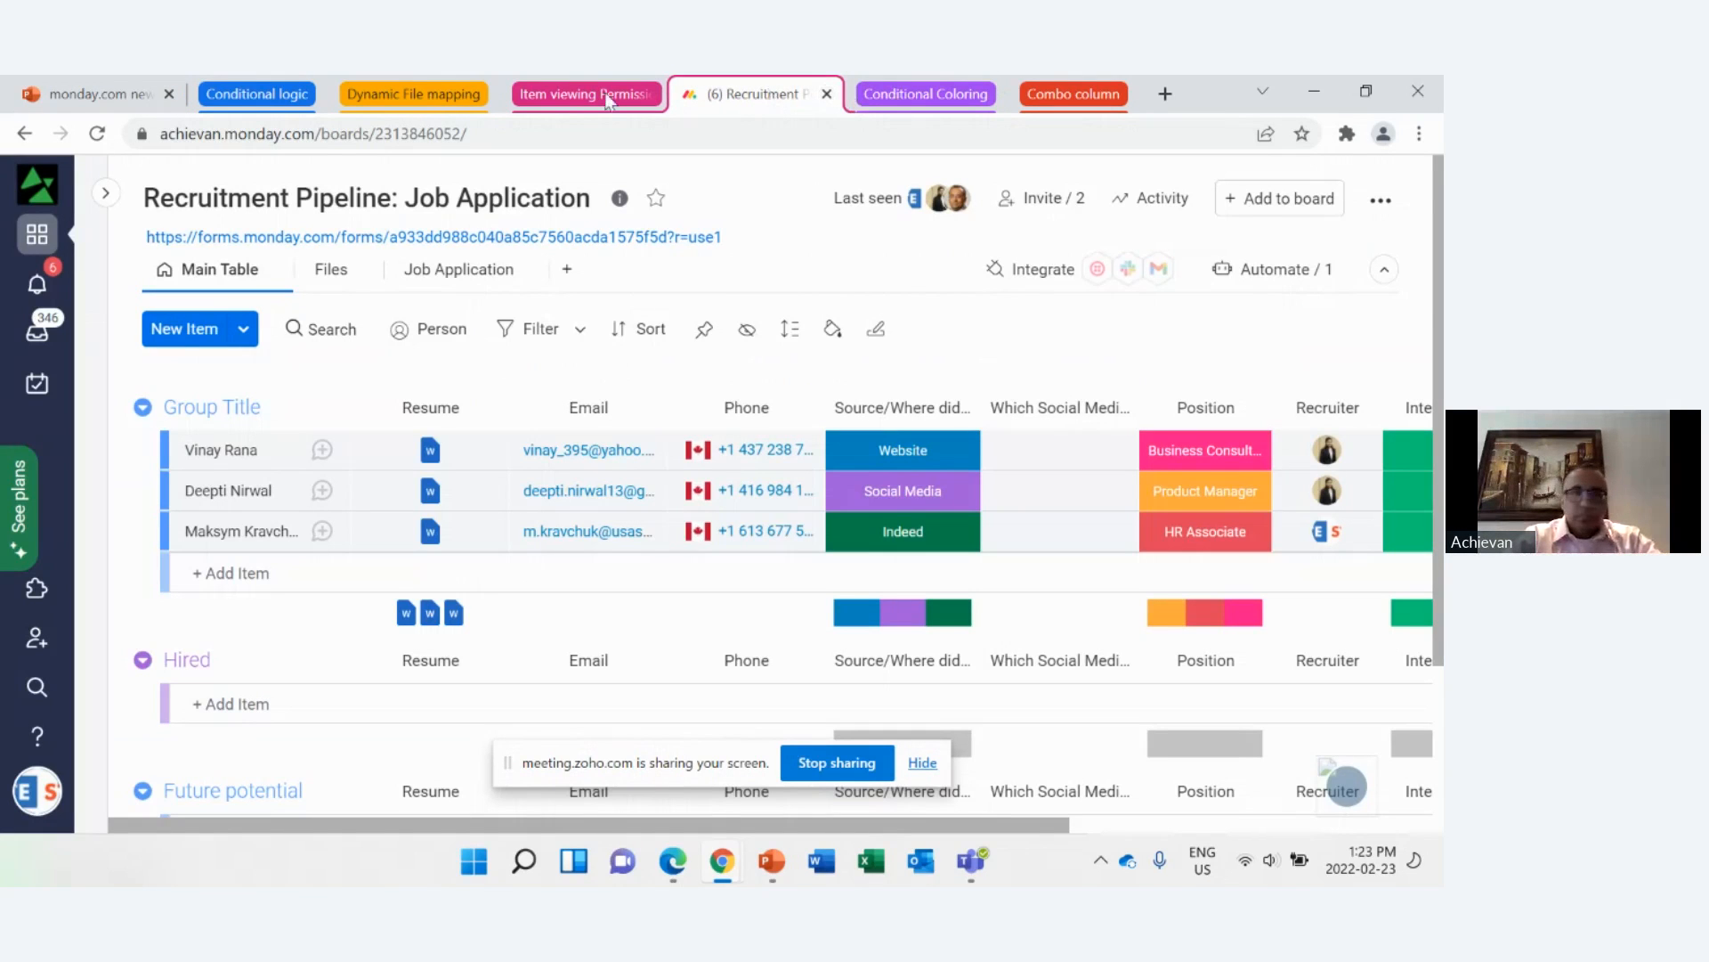
click(574, 96)
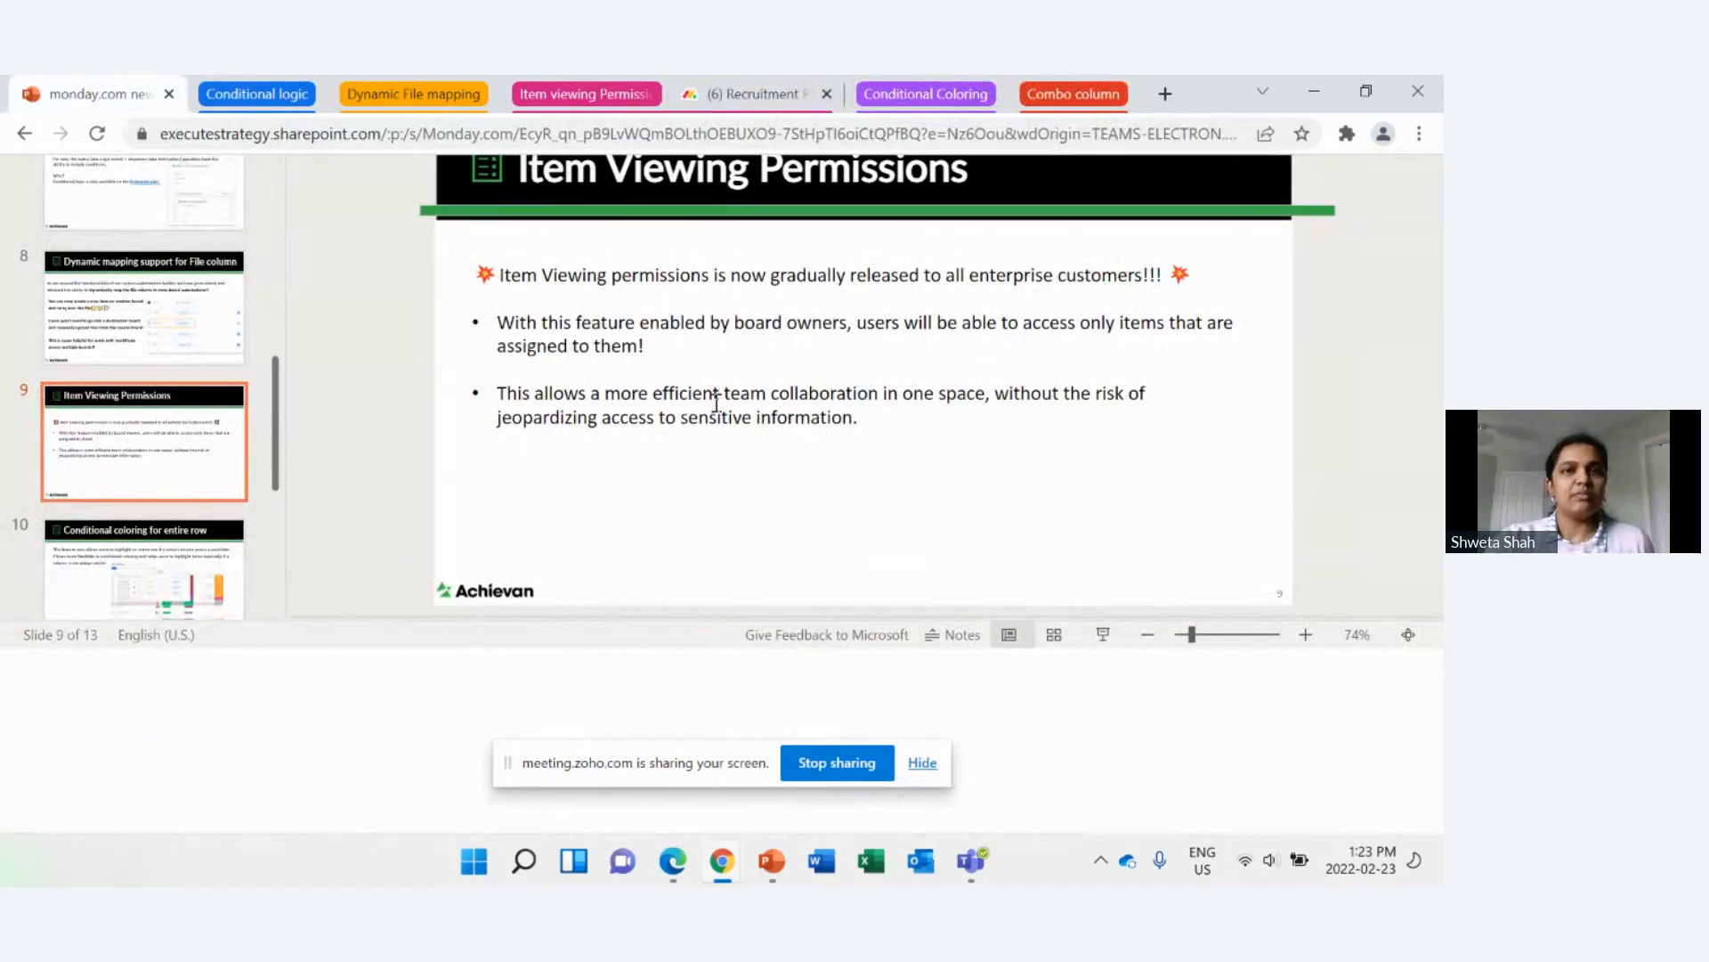
click(736, 98)
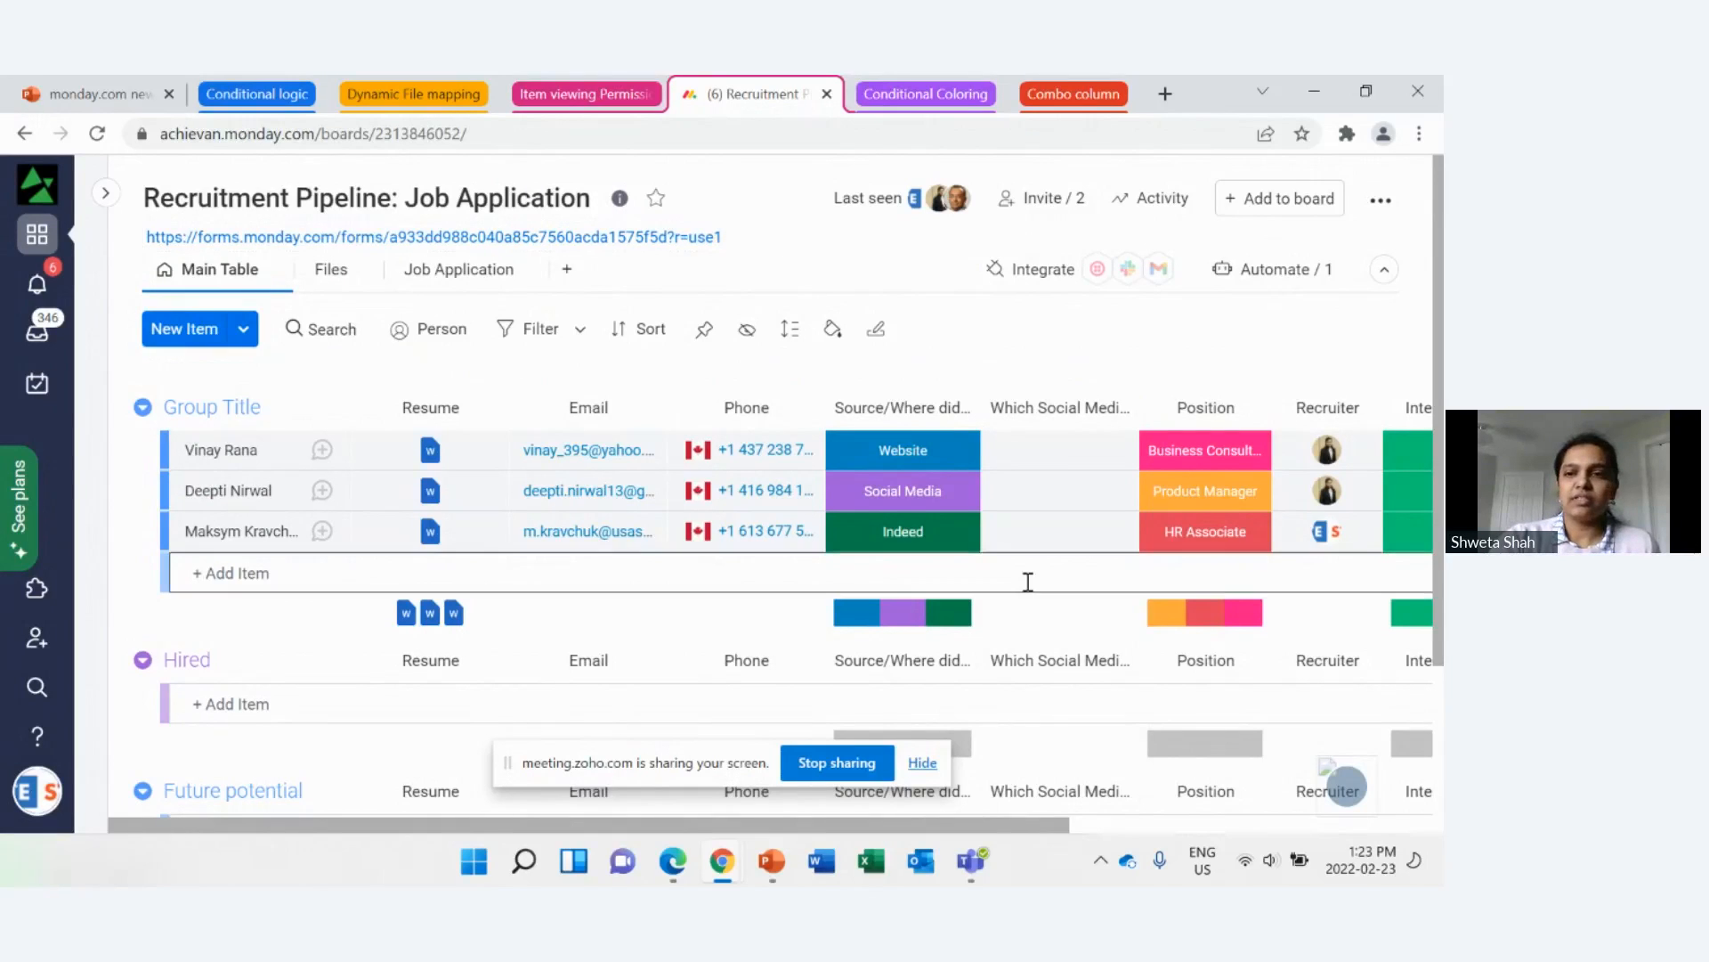
drag(1015, 827, 1125, 828)
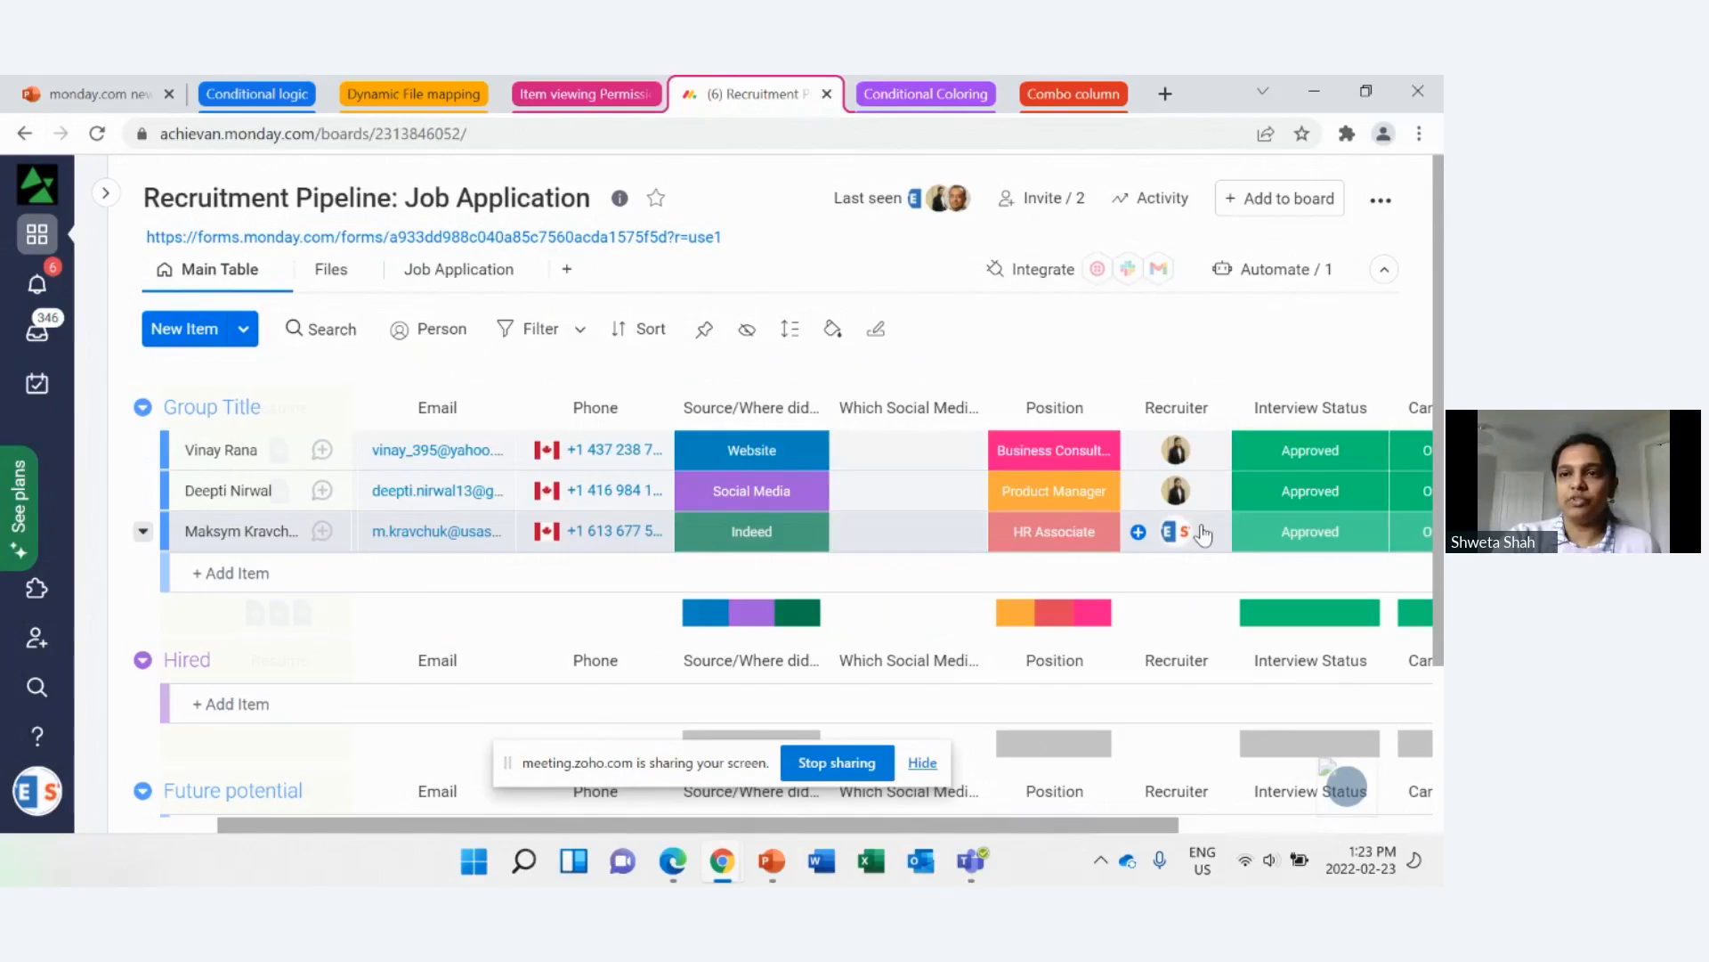
Step: Review the view and edit options in the recruitment board's Board Permissions, leaving the settings unsaved
click(1381, 199)
mouse_move(1216, 515)
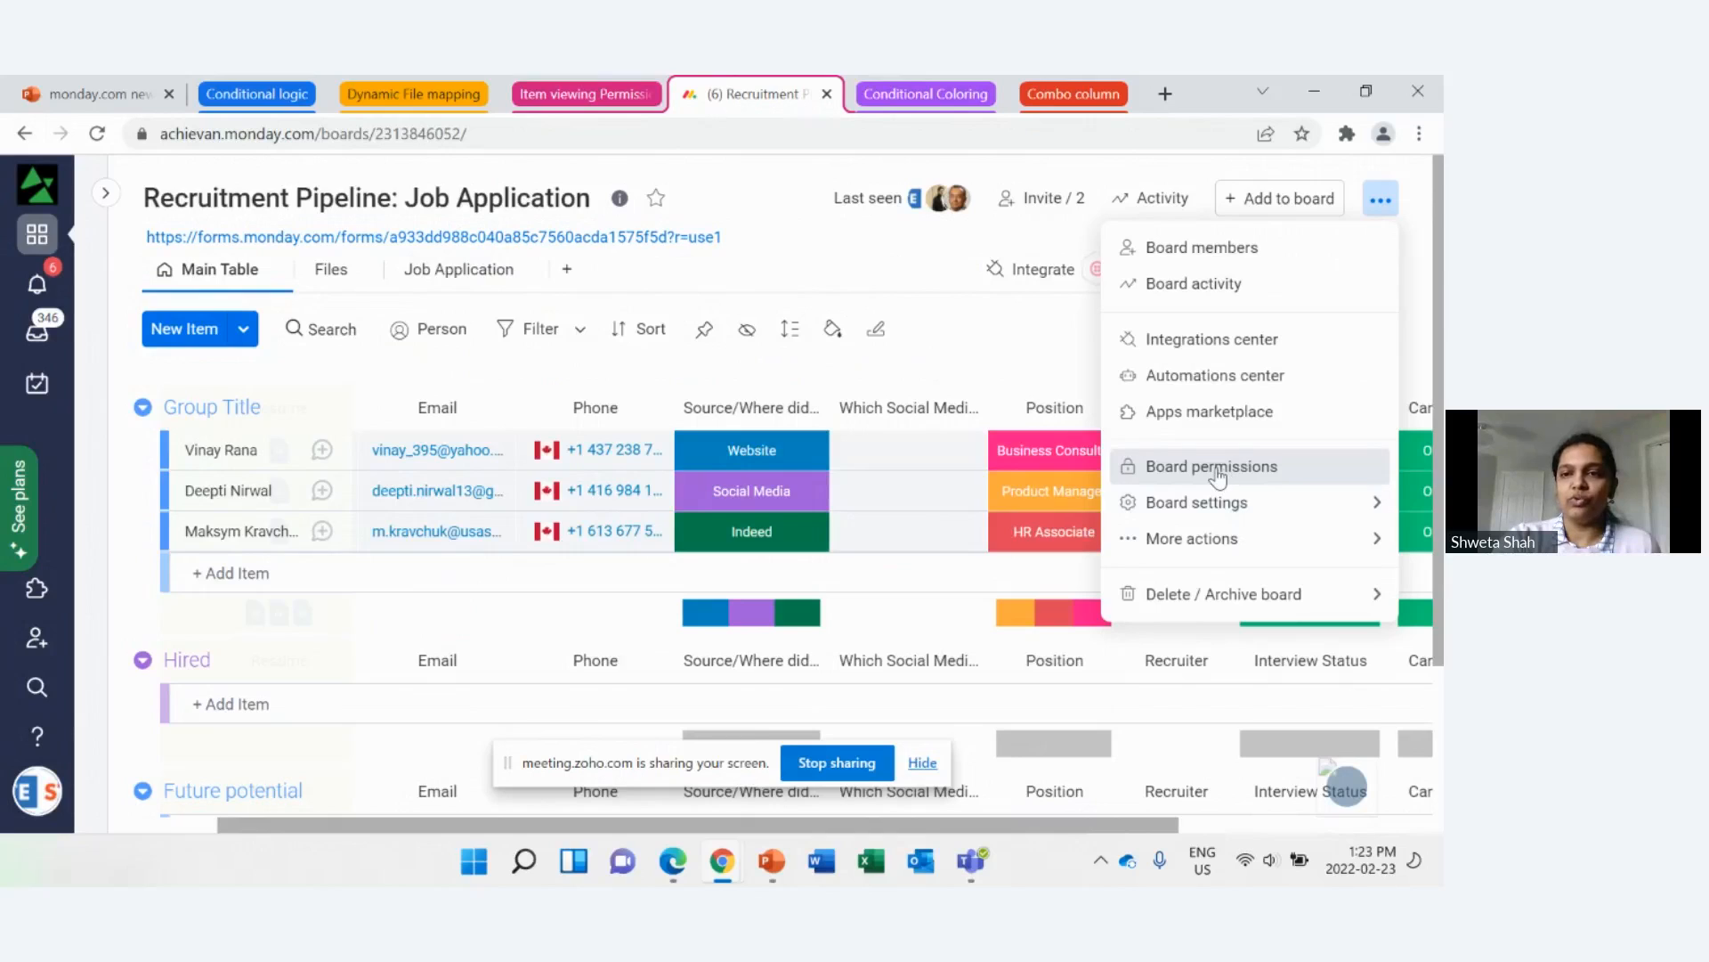
click(1218, 472)
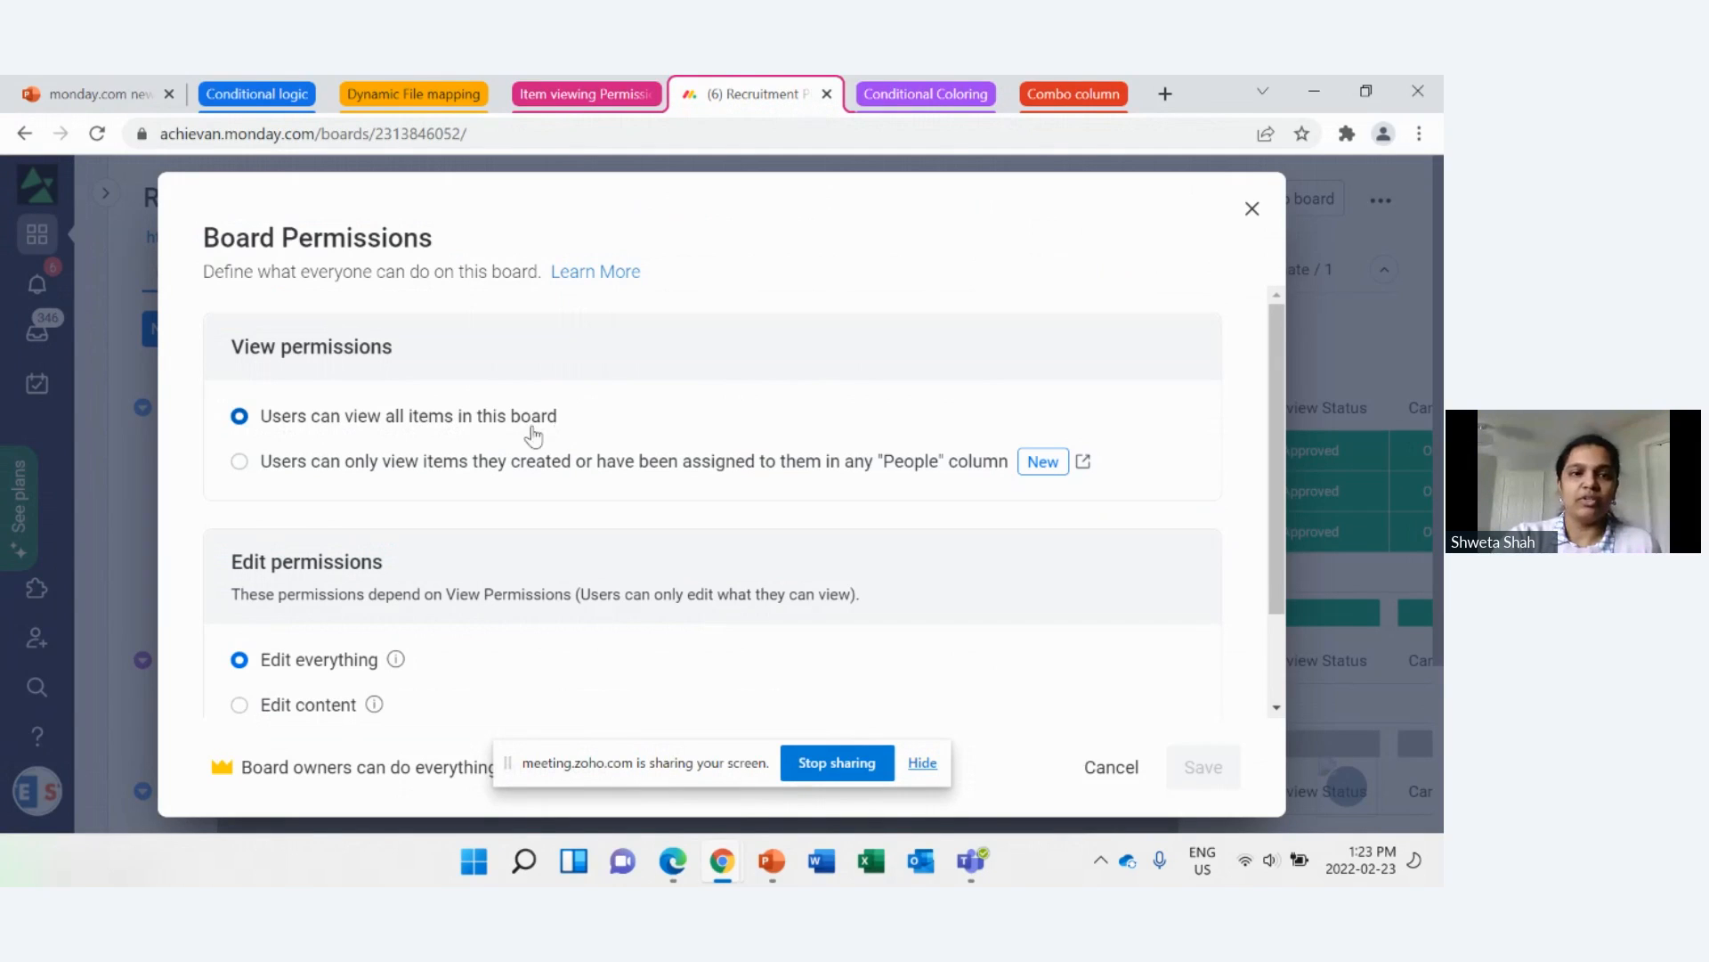
click(1251, 210)
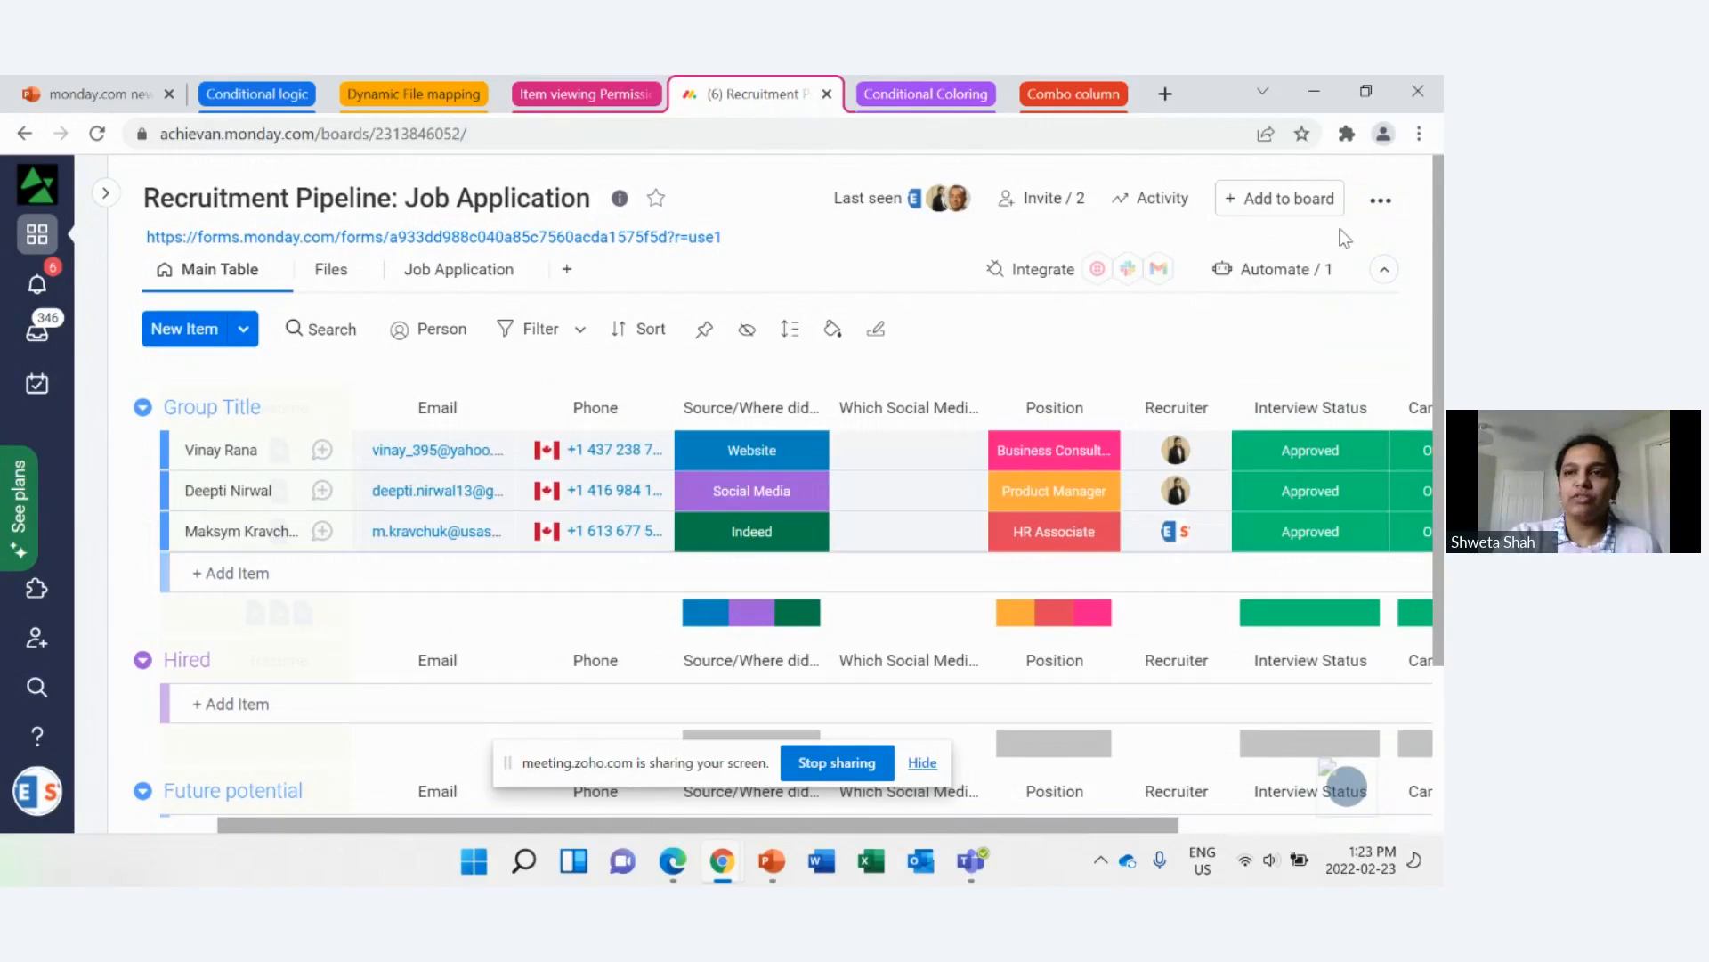
Step: Restrict the board's view permissions to items users created or are assigned to in any "People" column, and save
click(1381, 202)
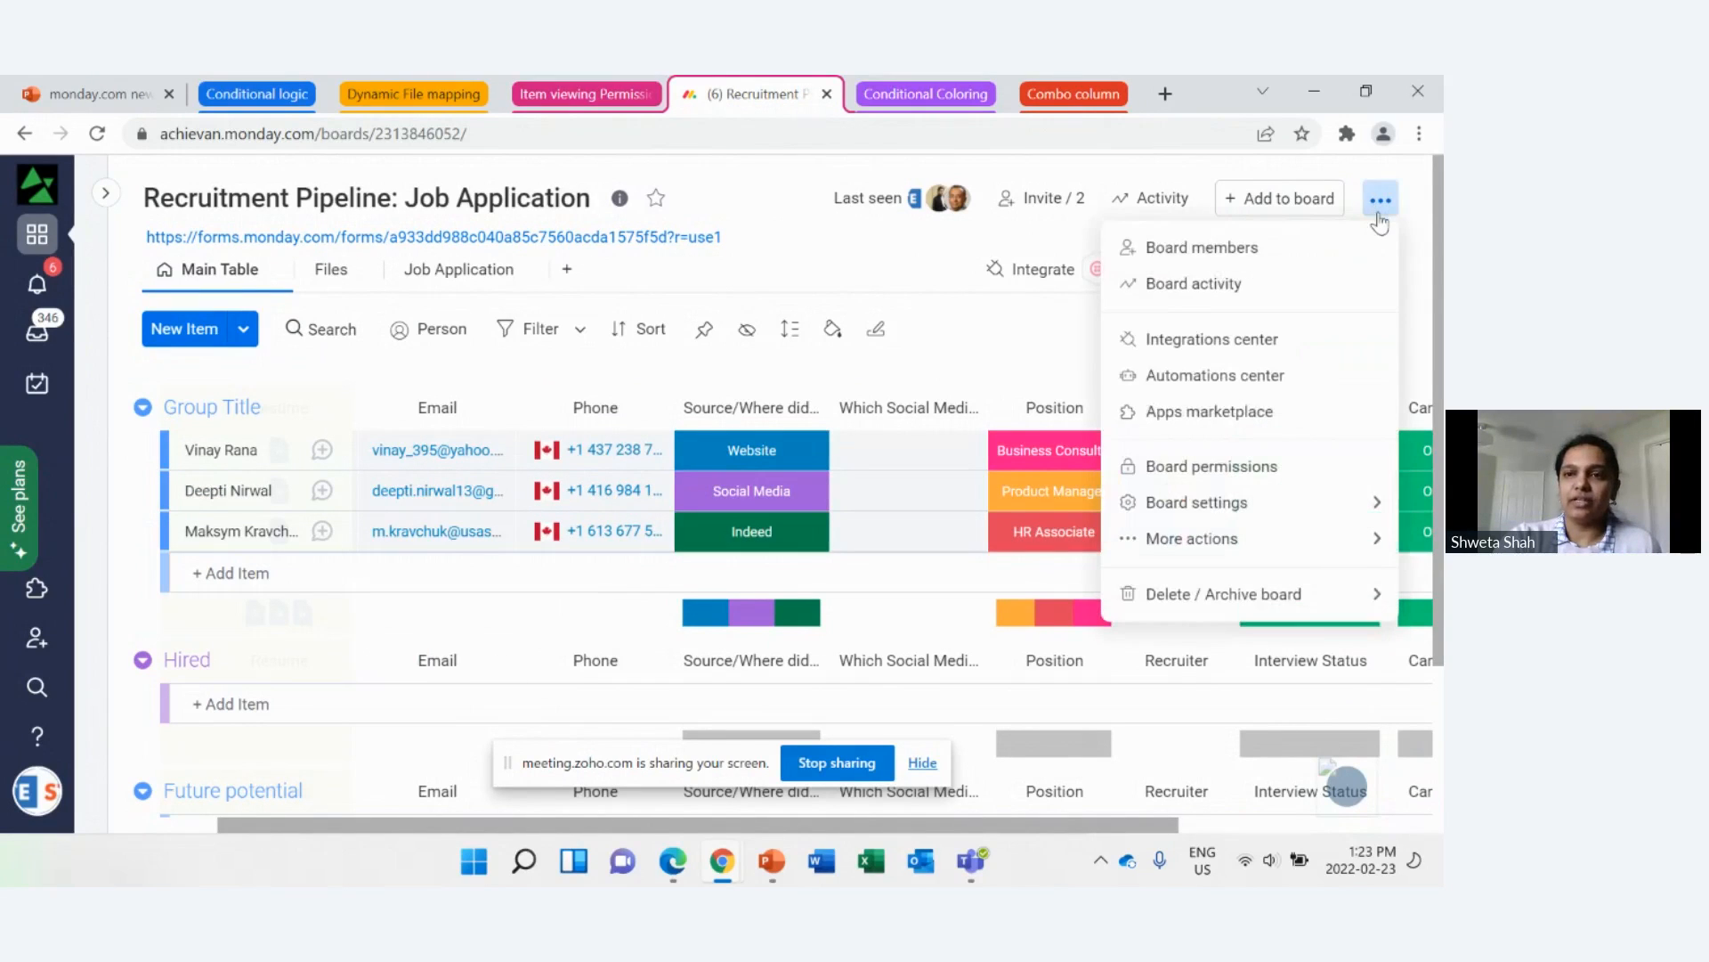
click(1191, 470)
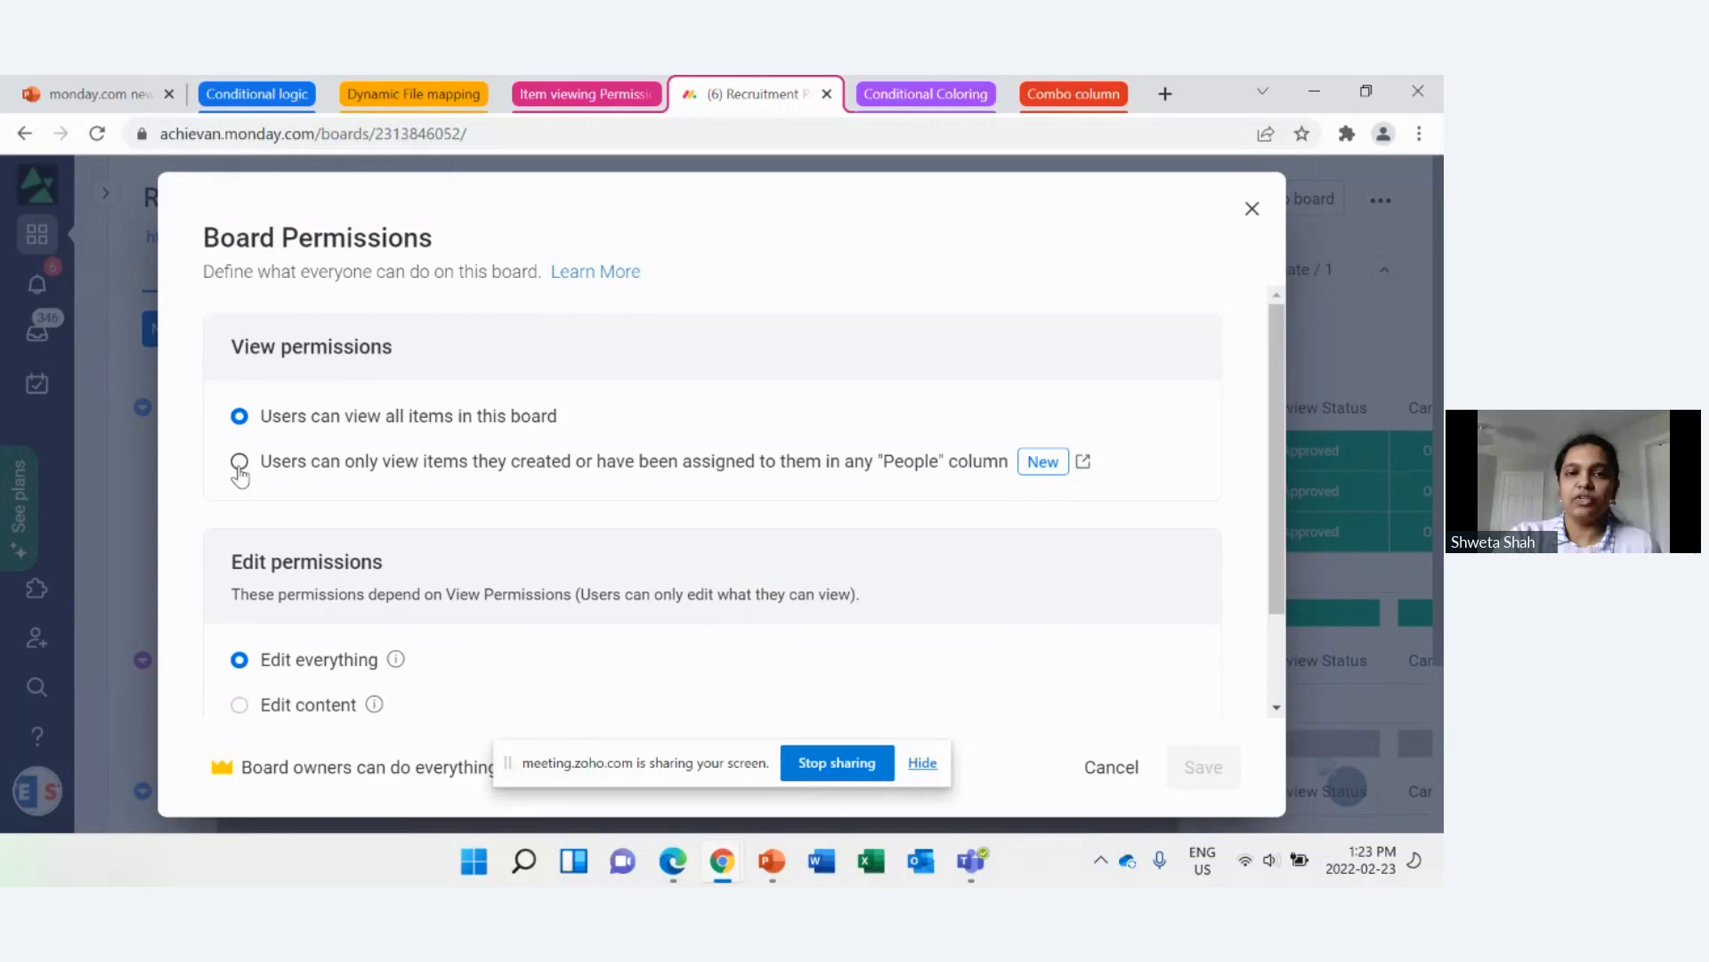
click(239, 470)
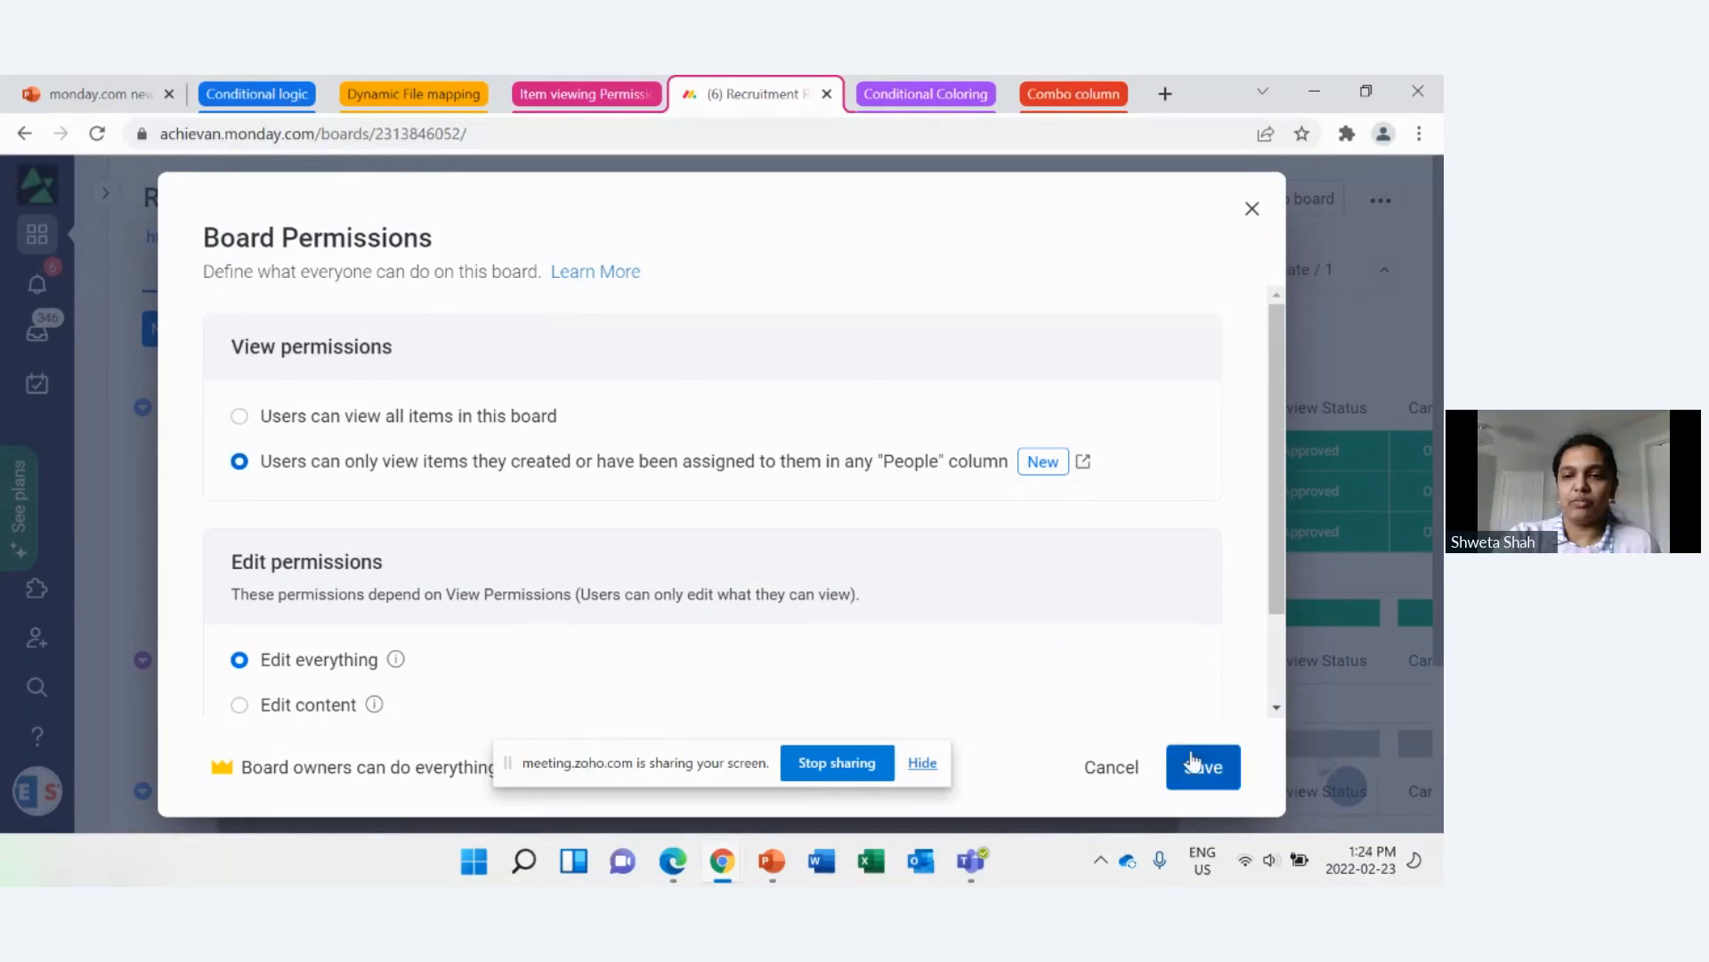
click(1208, 771)
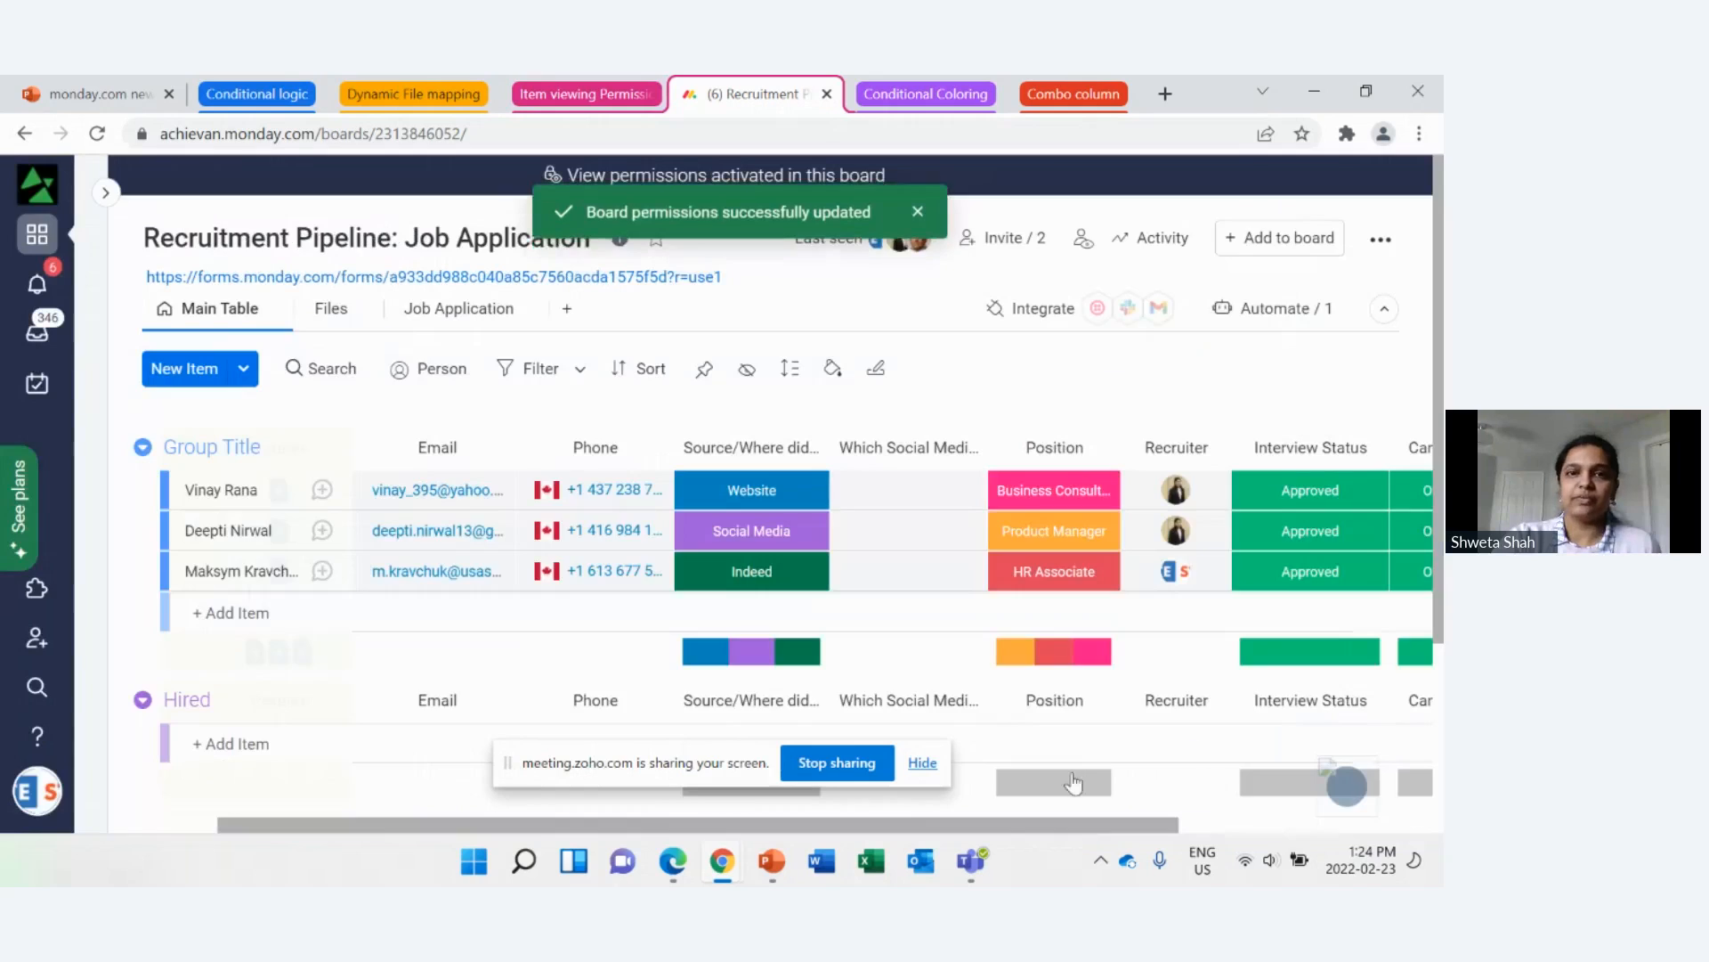
click(918, 211)
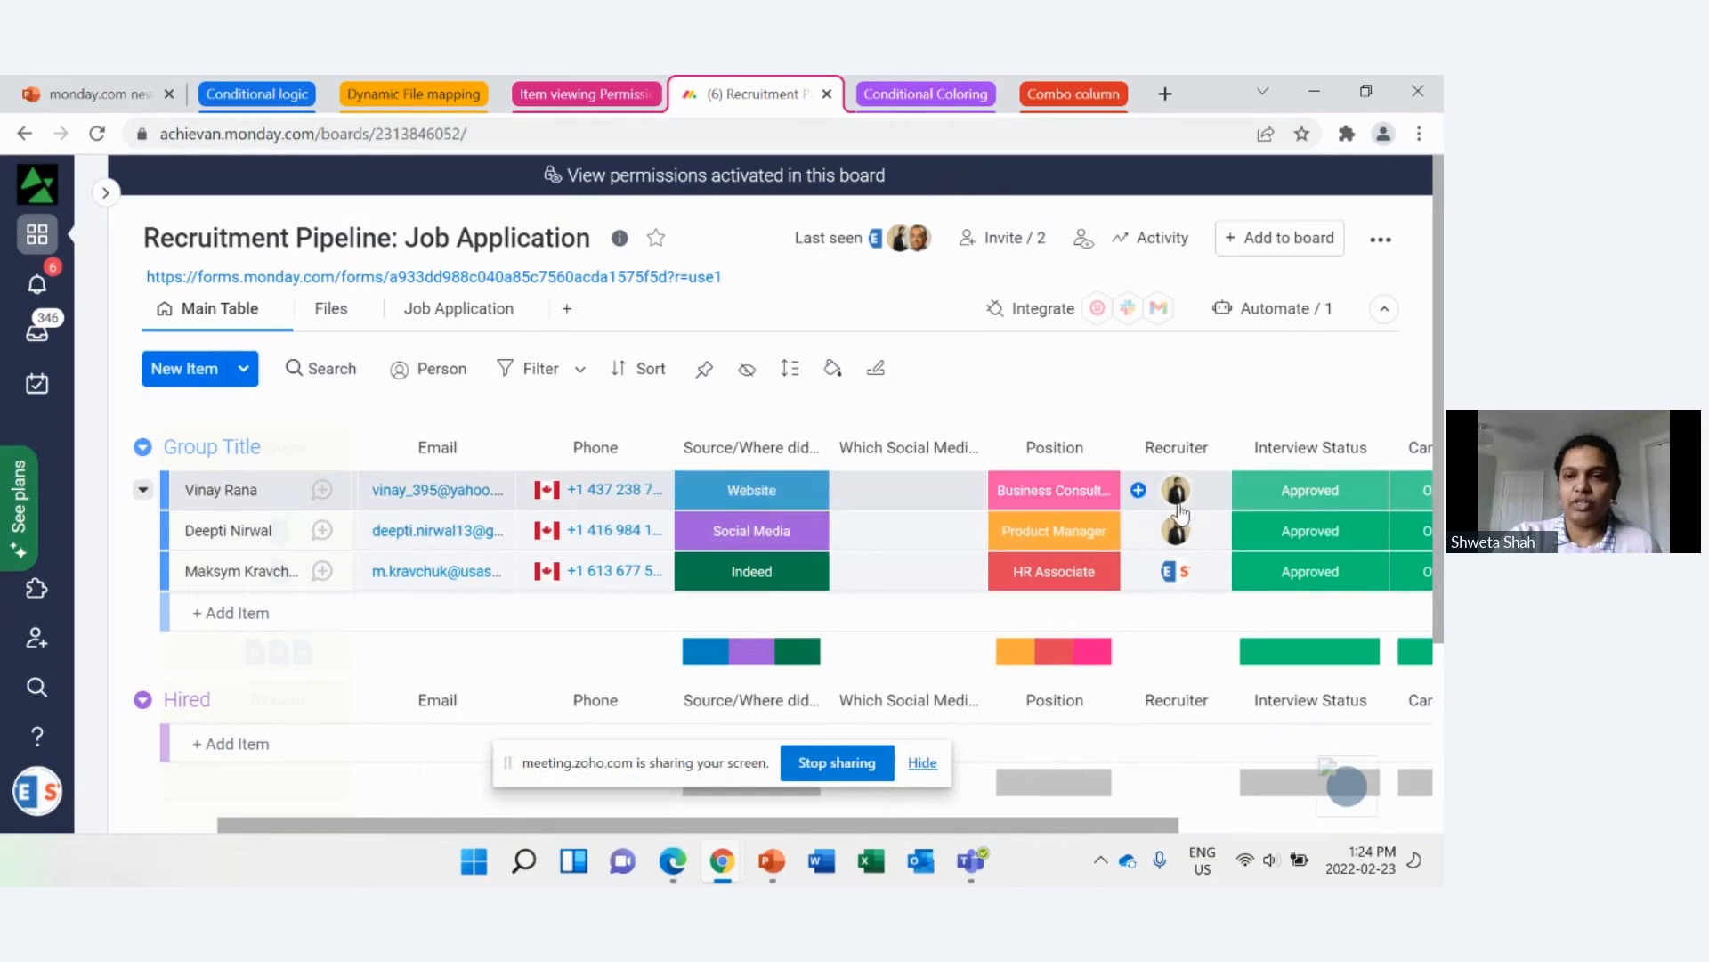
Step: Switch to the incognito Chrome window with the other member's account and reload the recruitment board to check which items are shown
mouse_move(726, 877)
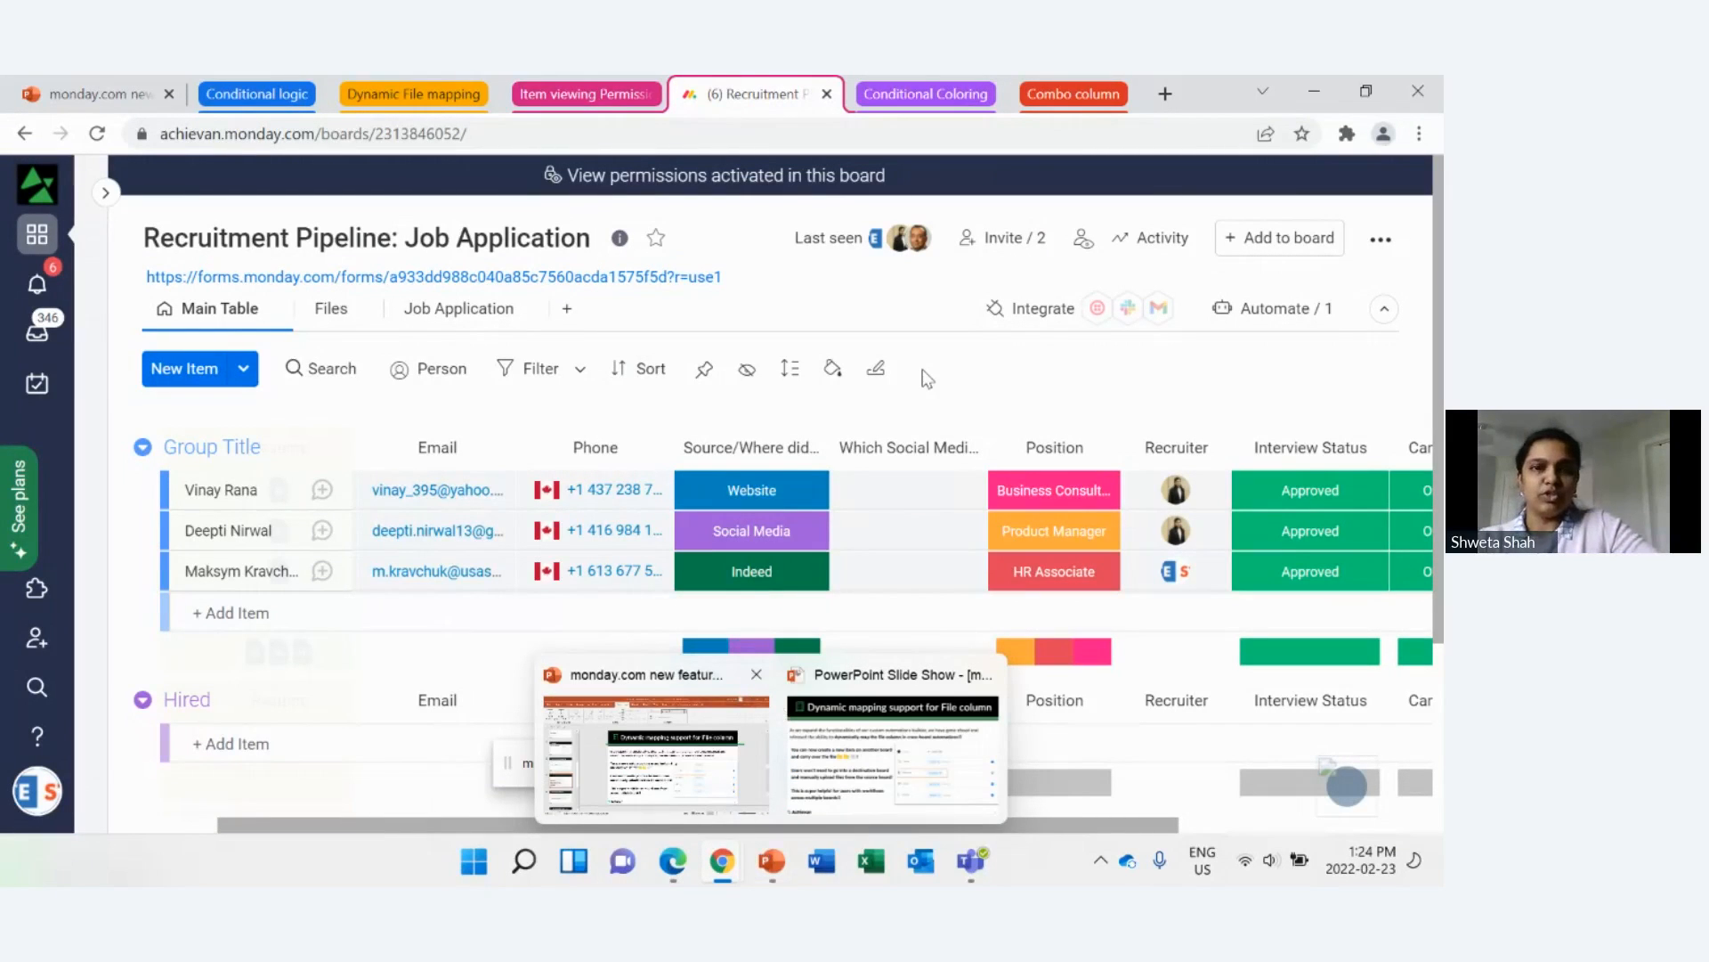
key(alt+Tab)
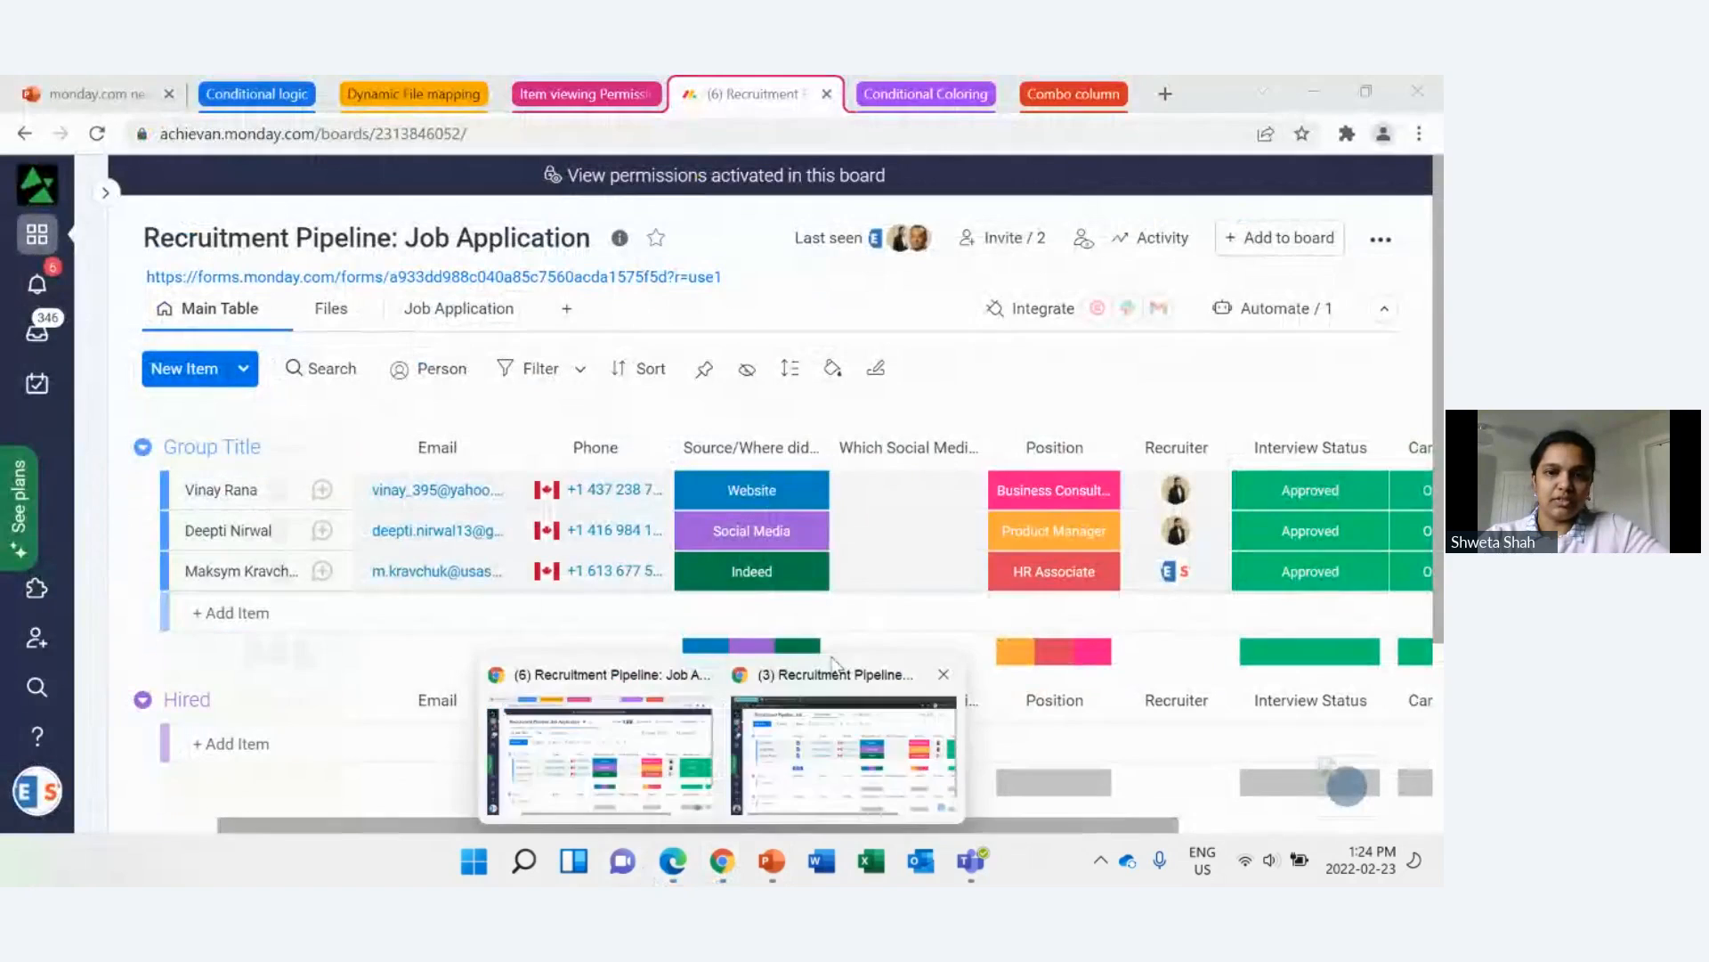
click(835, 668)
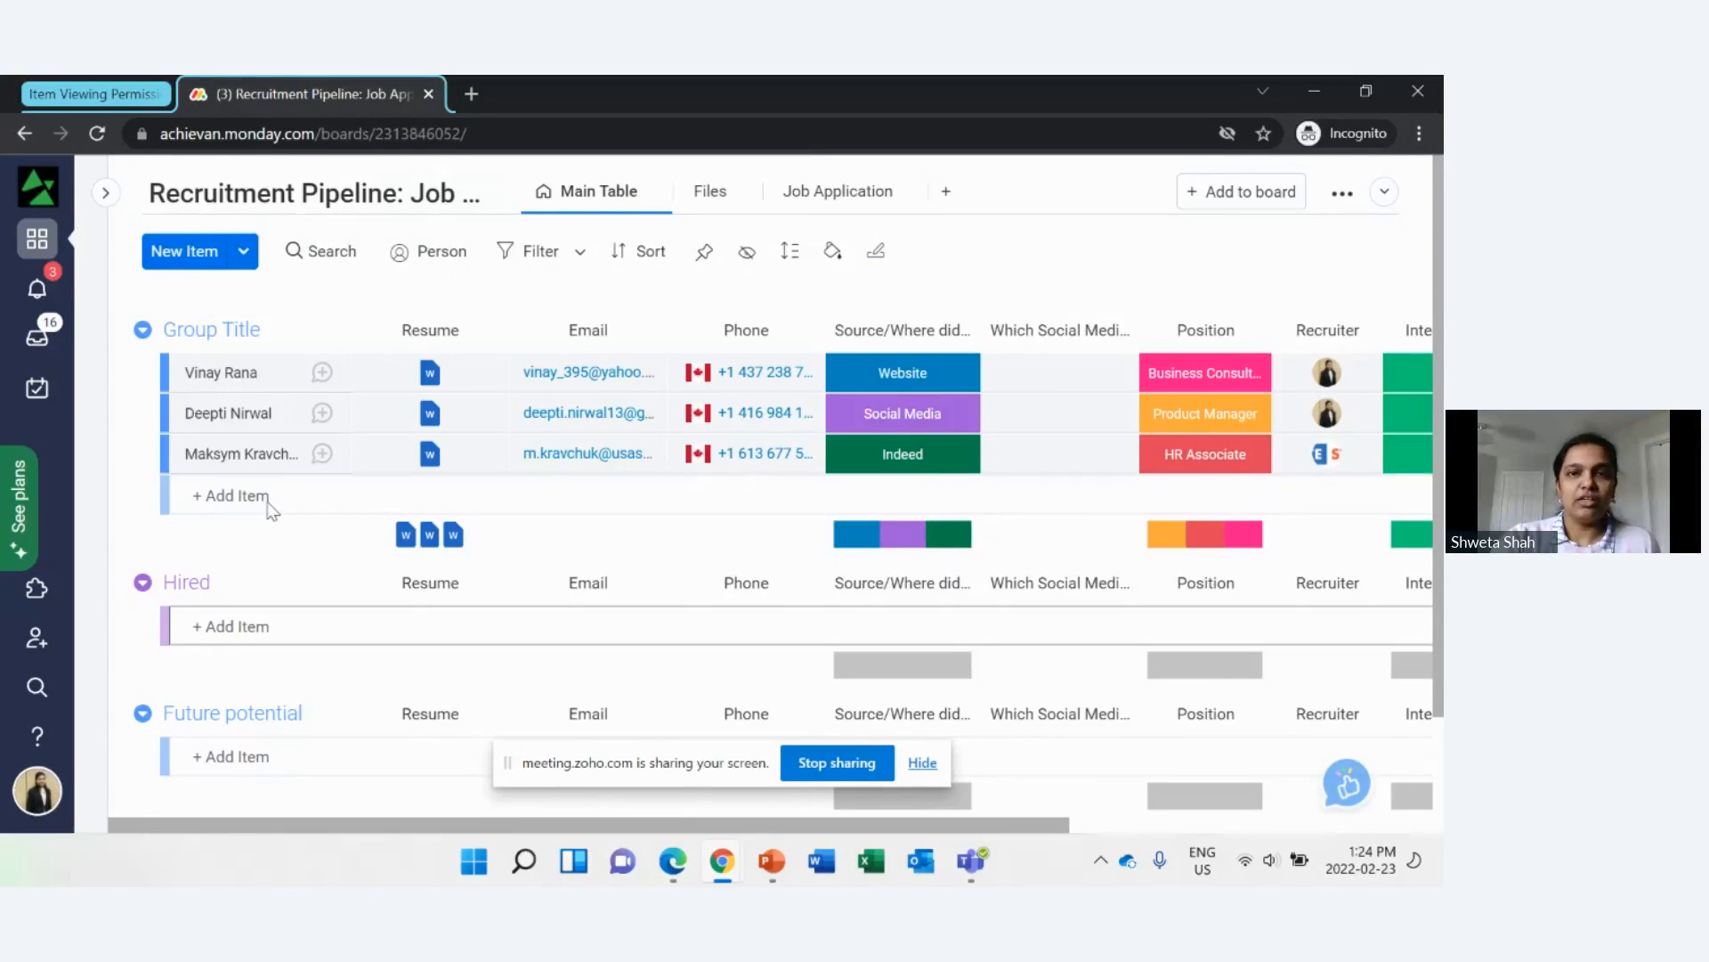
click(97, 139)
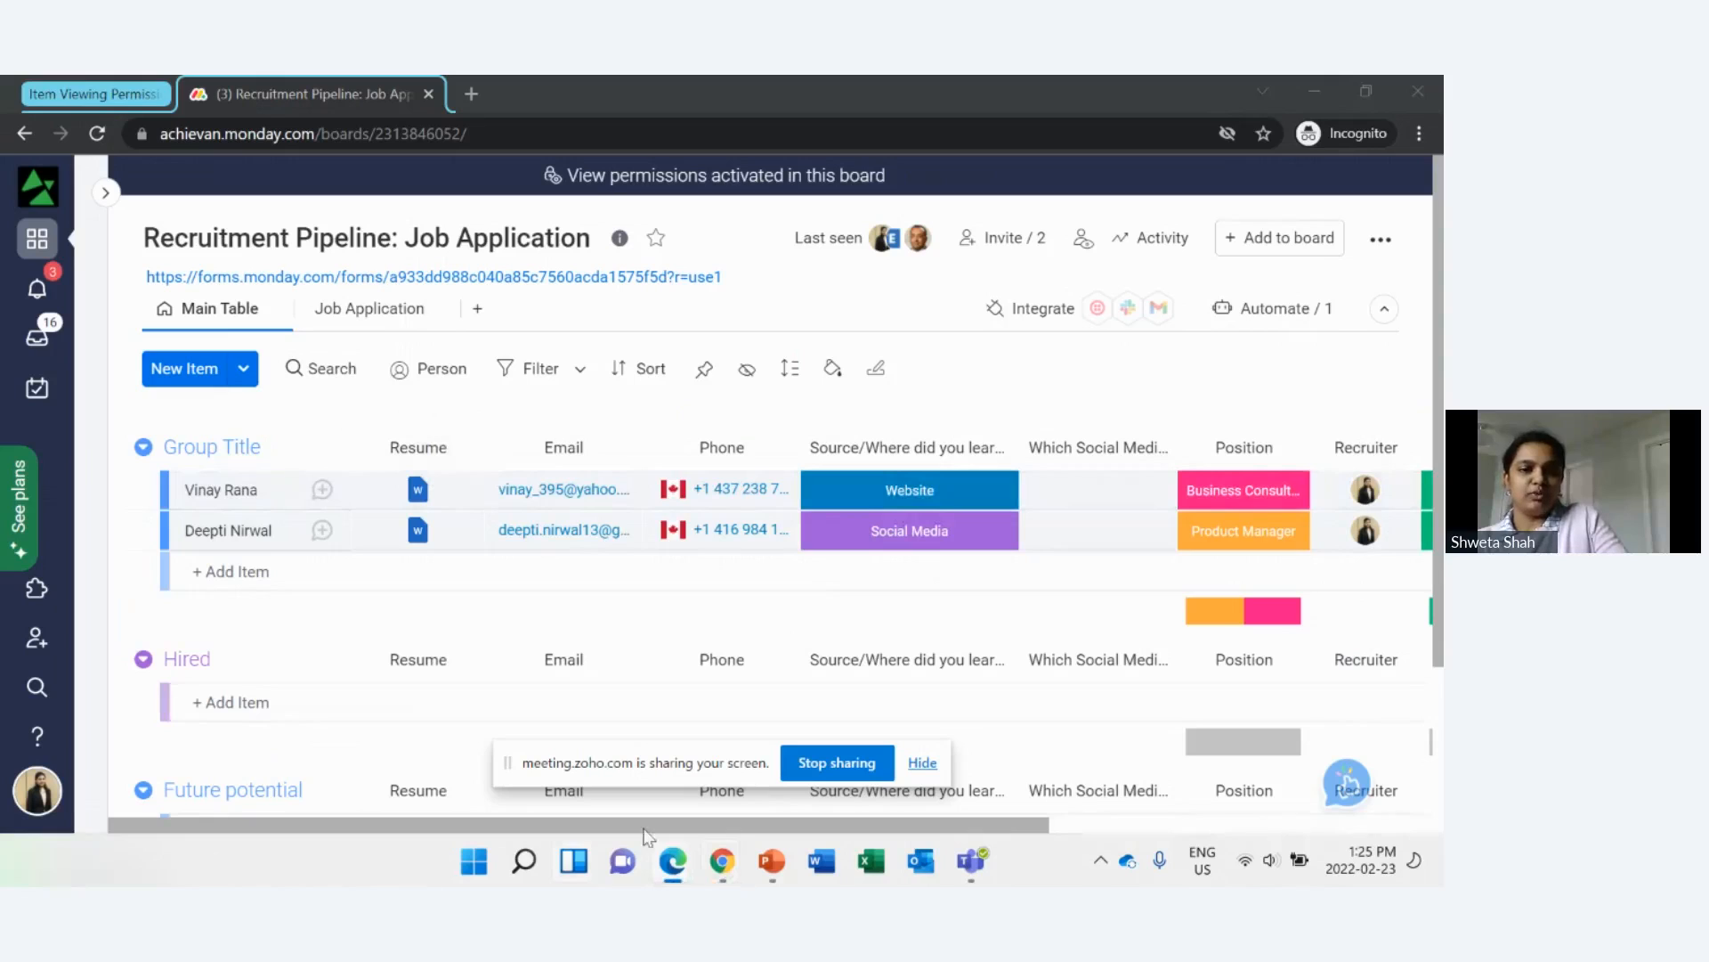
Step: Return to the main Chrome window, expand the Dynamic File mapping tab group and collapse the Item viewing Permissions group
mouse_move(673, 860)
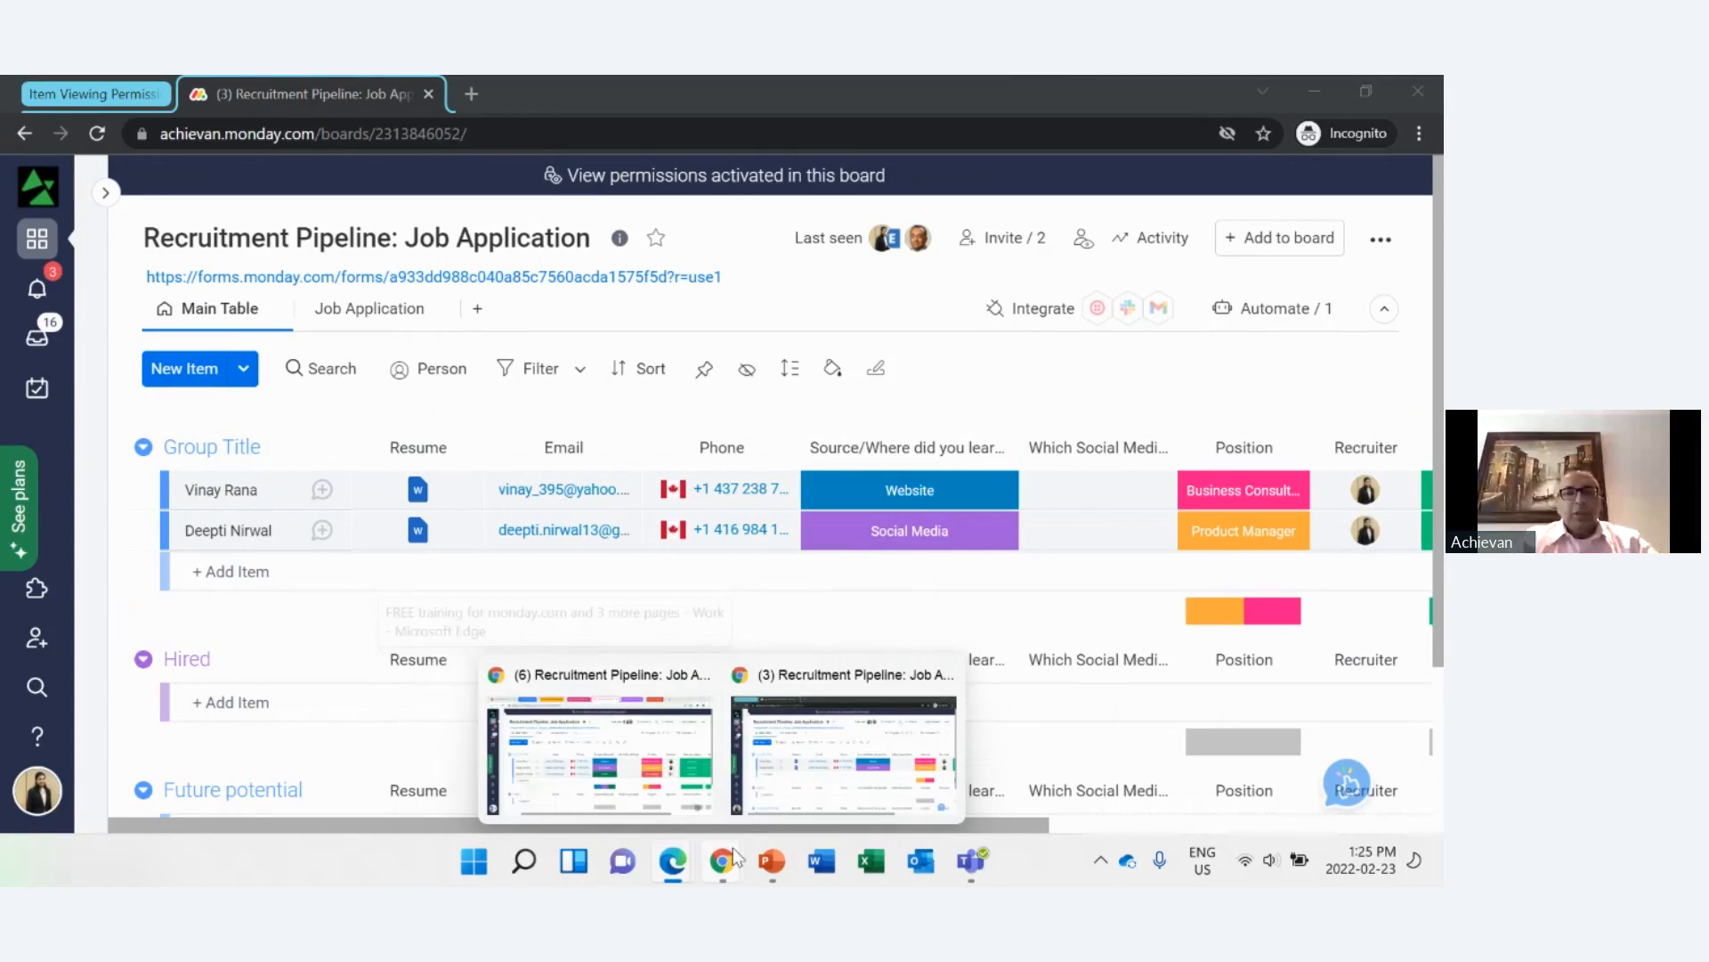
click(594, 674)
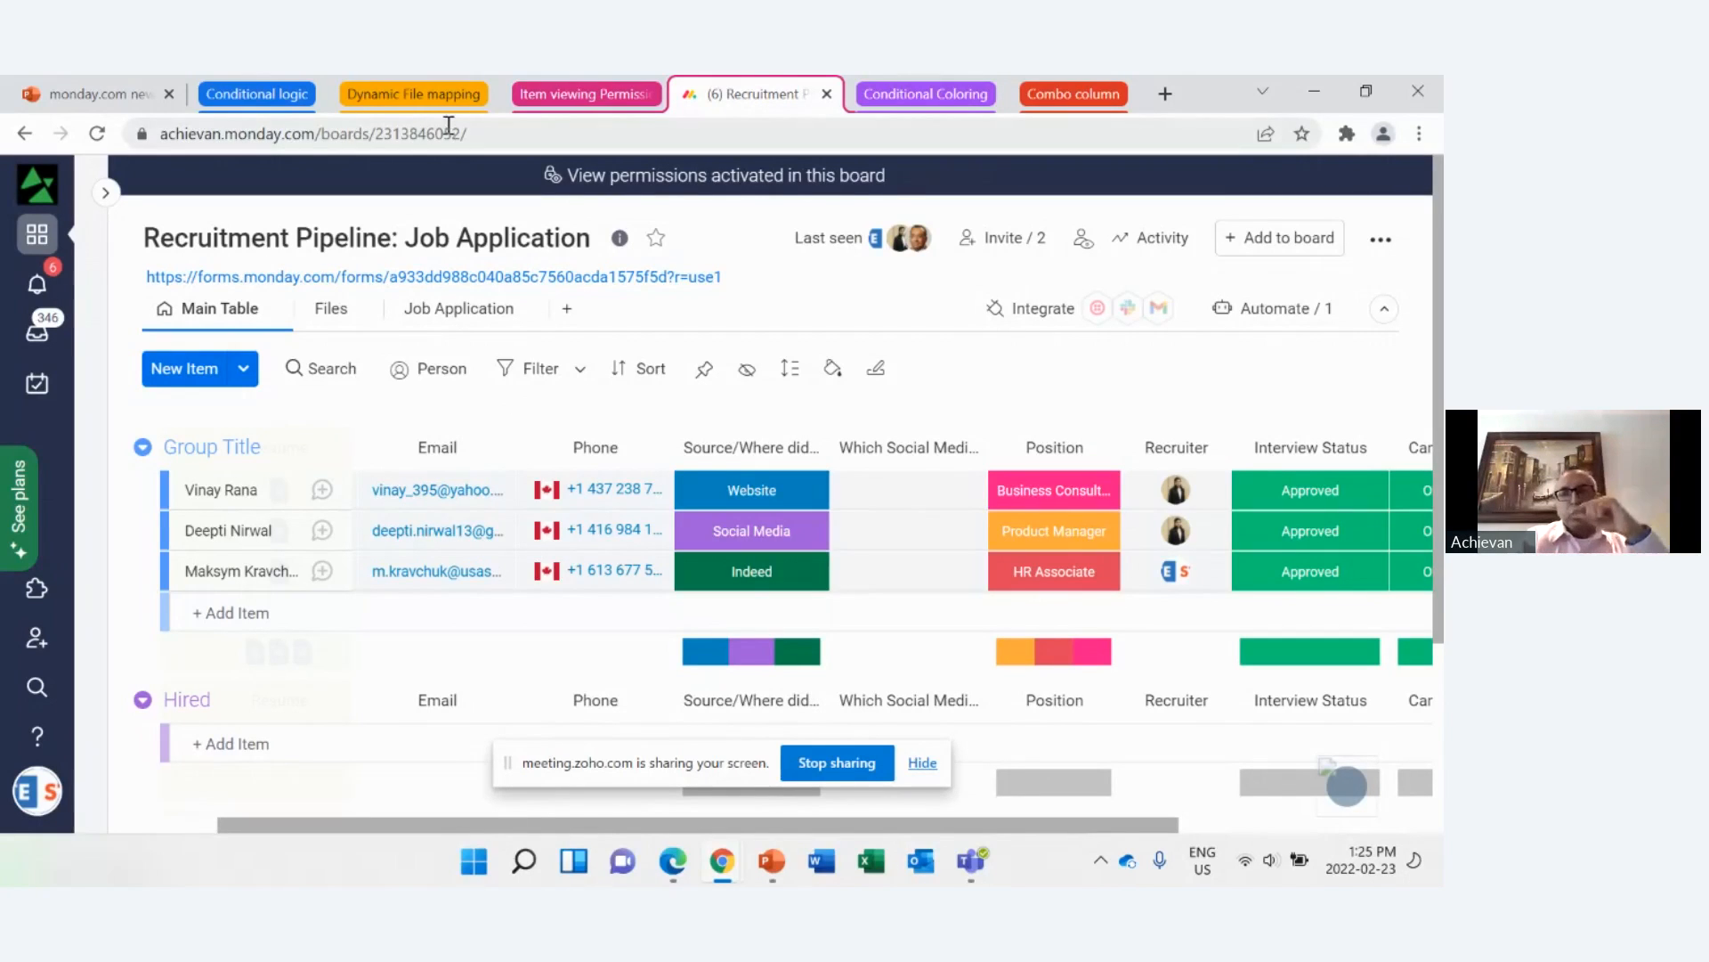
click(412, 94)
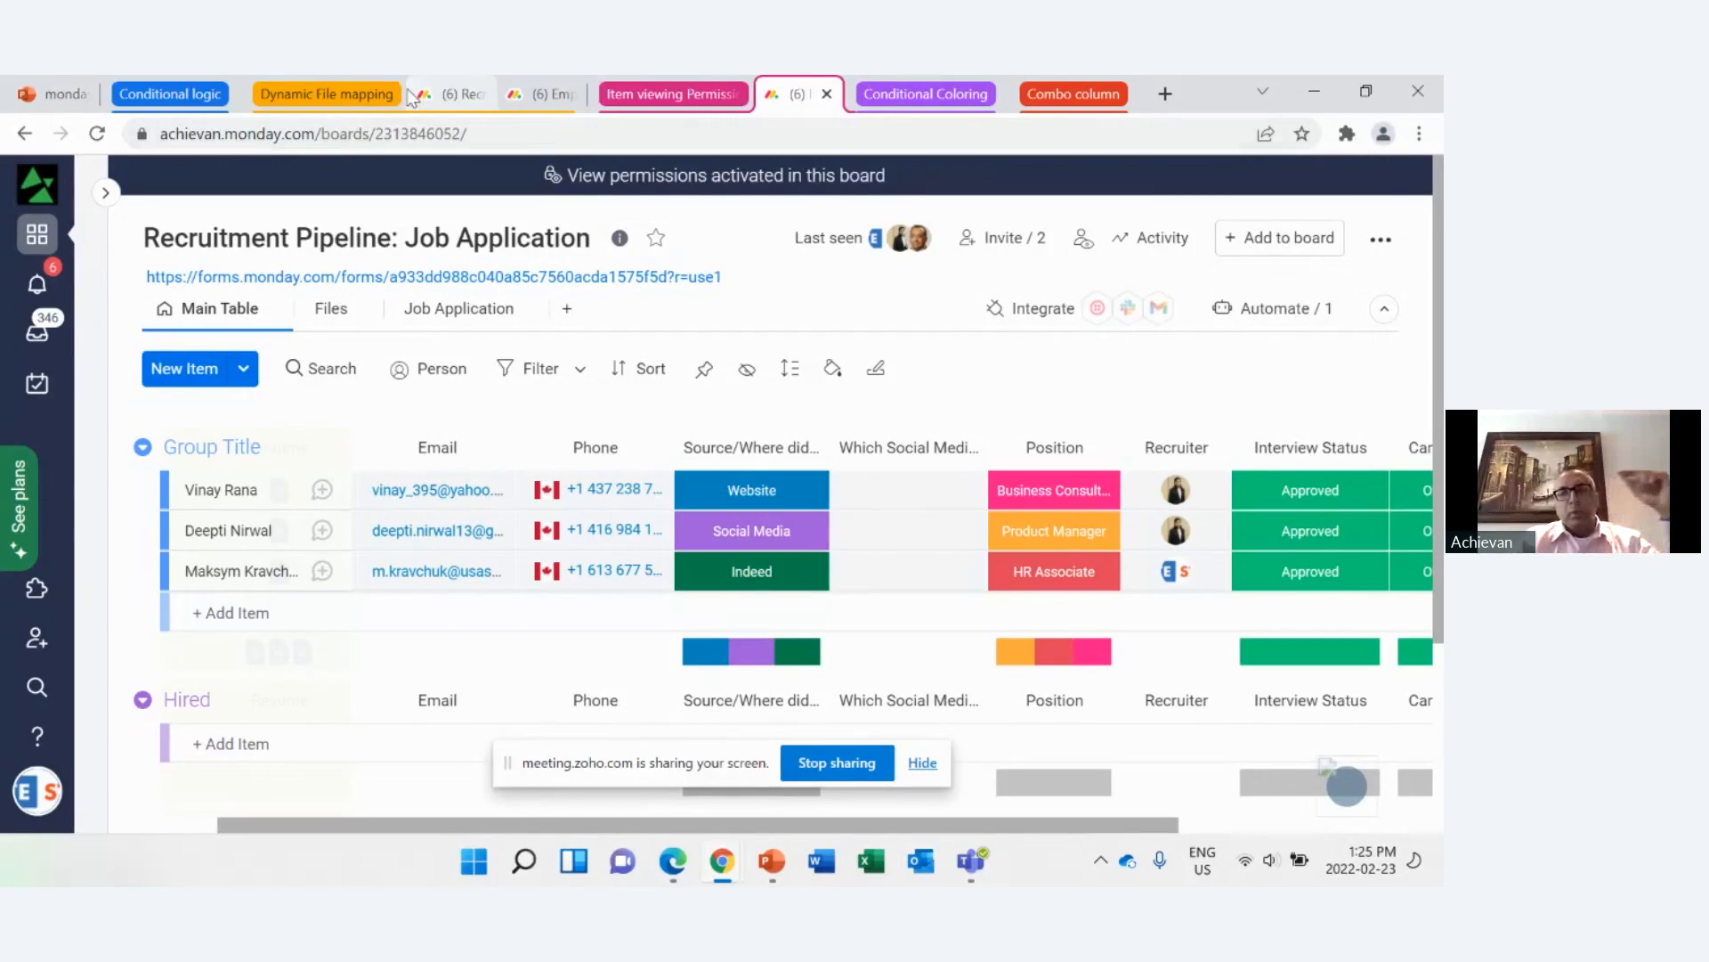
click(680, 85)
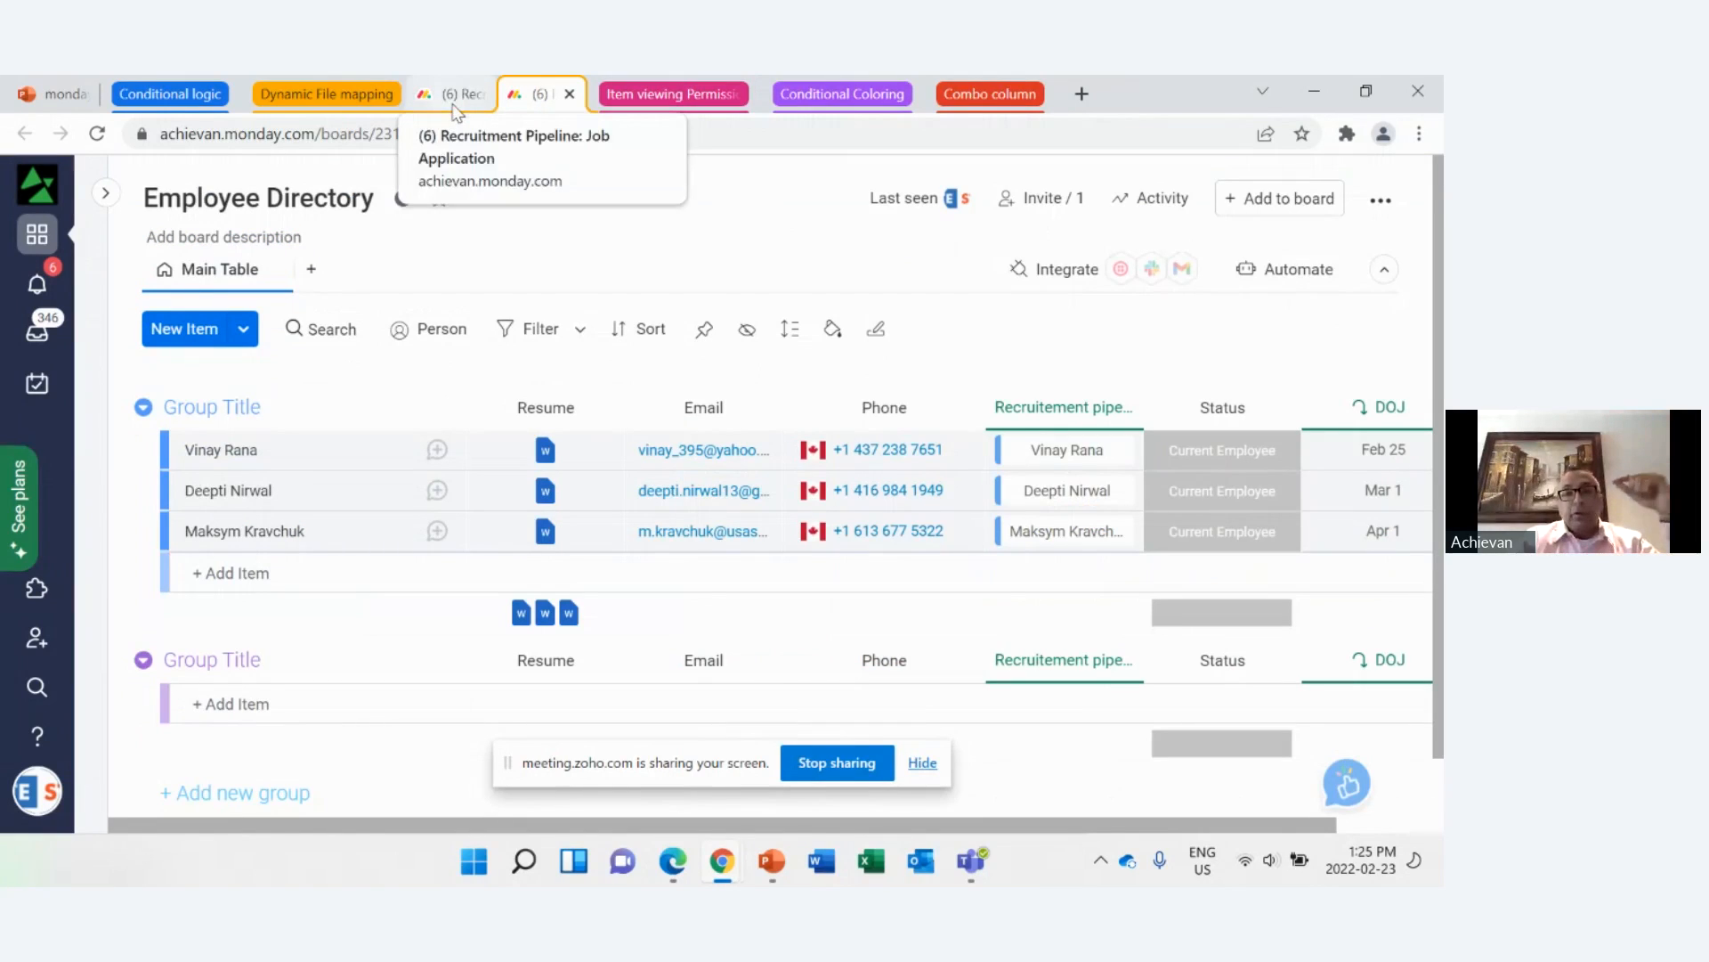
click(310, 105)
click(306, 102)
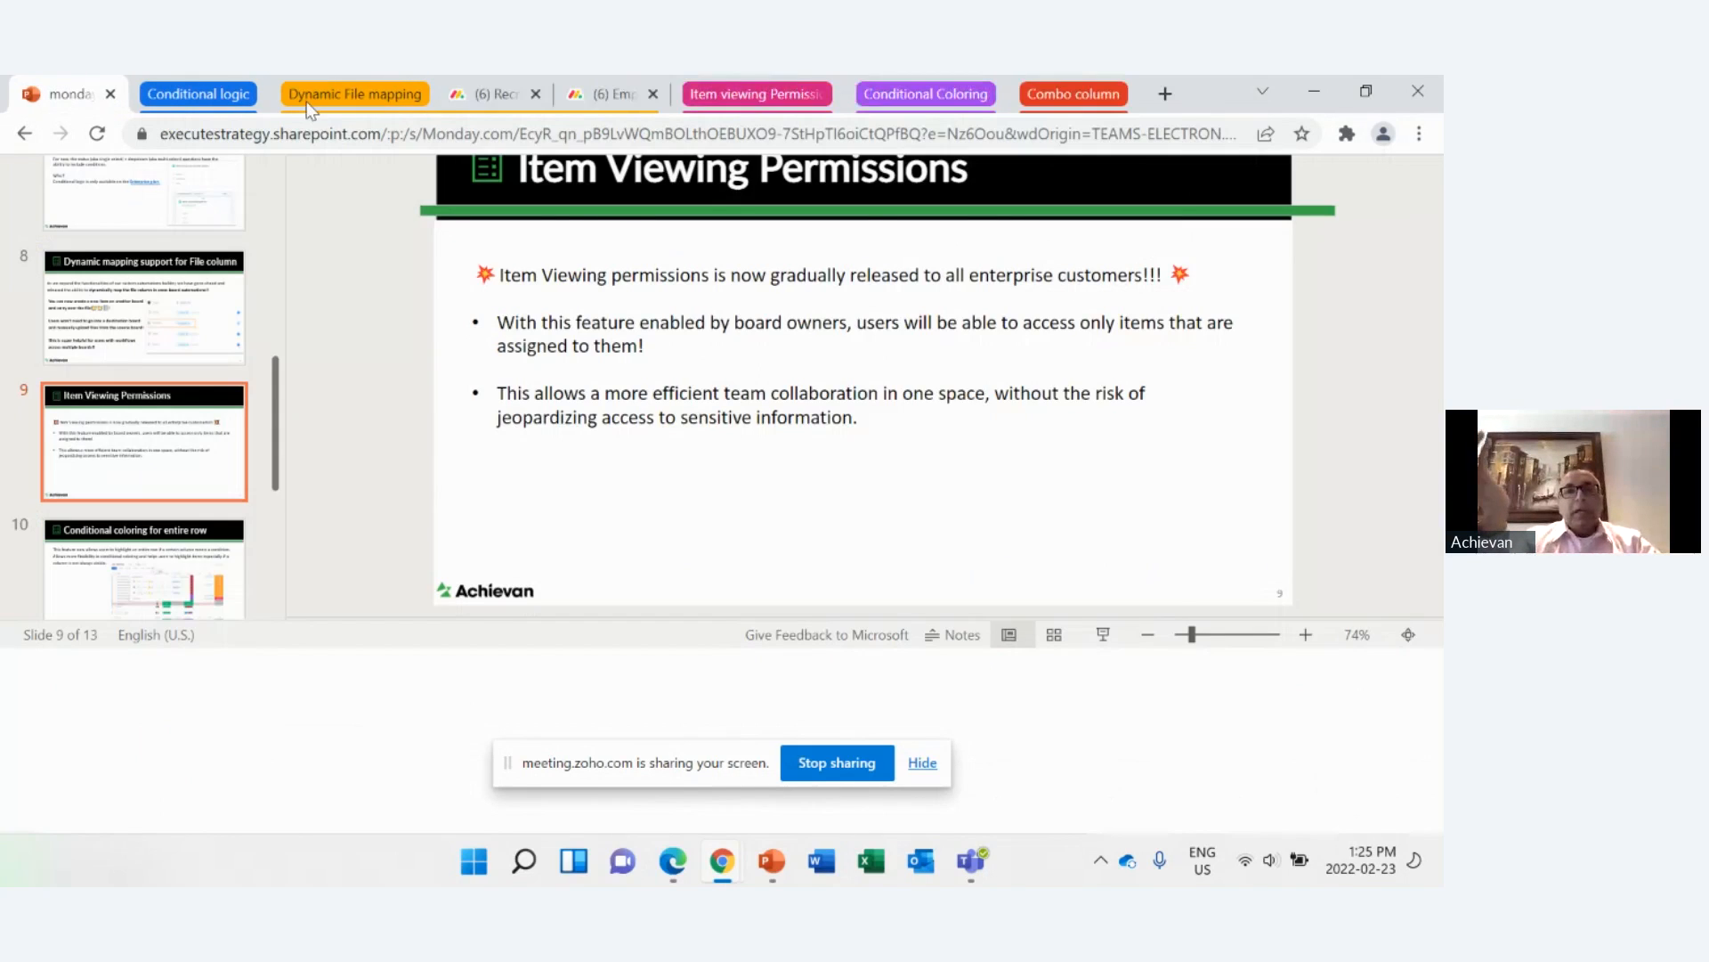
Step: Review the recruitment board's status columns and Offer Accepted automation alongside the Employee Directory board, then close the automations center
click(485, 97)
drag(1031, 829, 1415, 836)
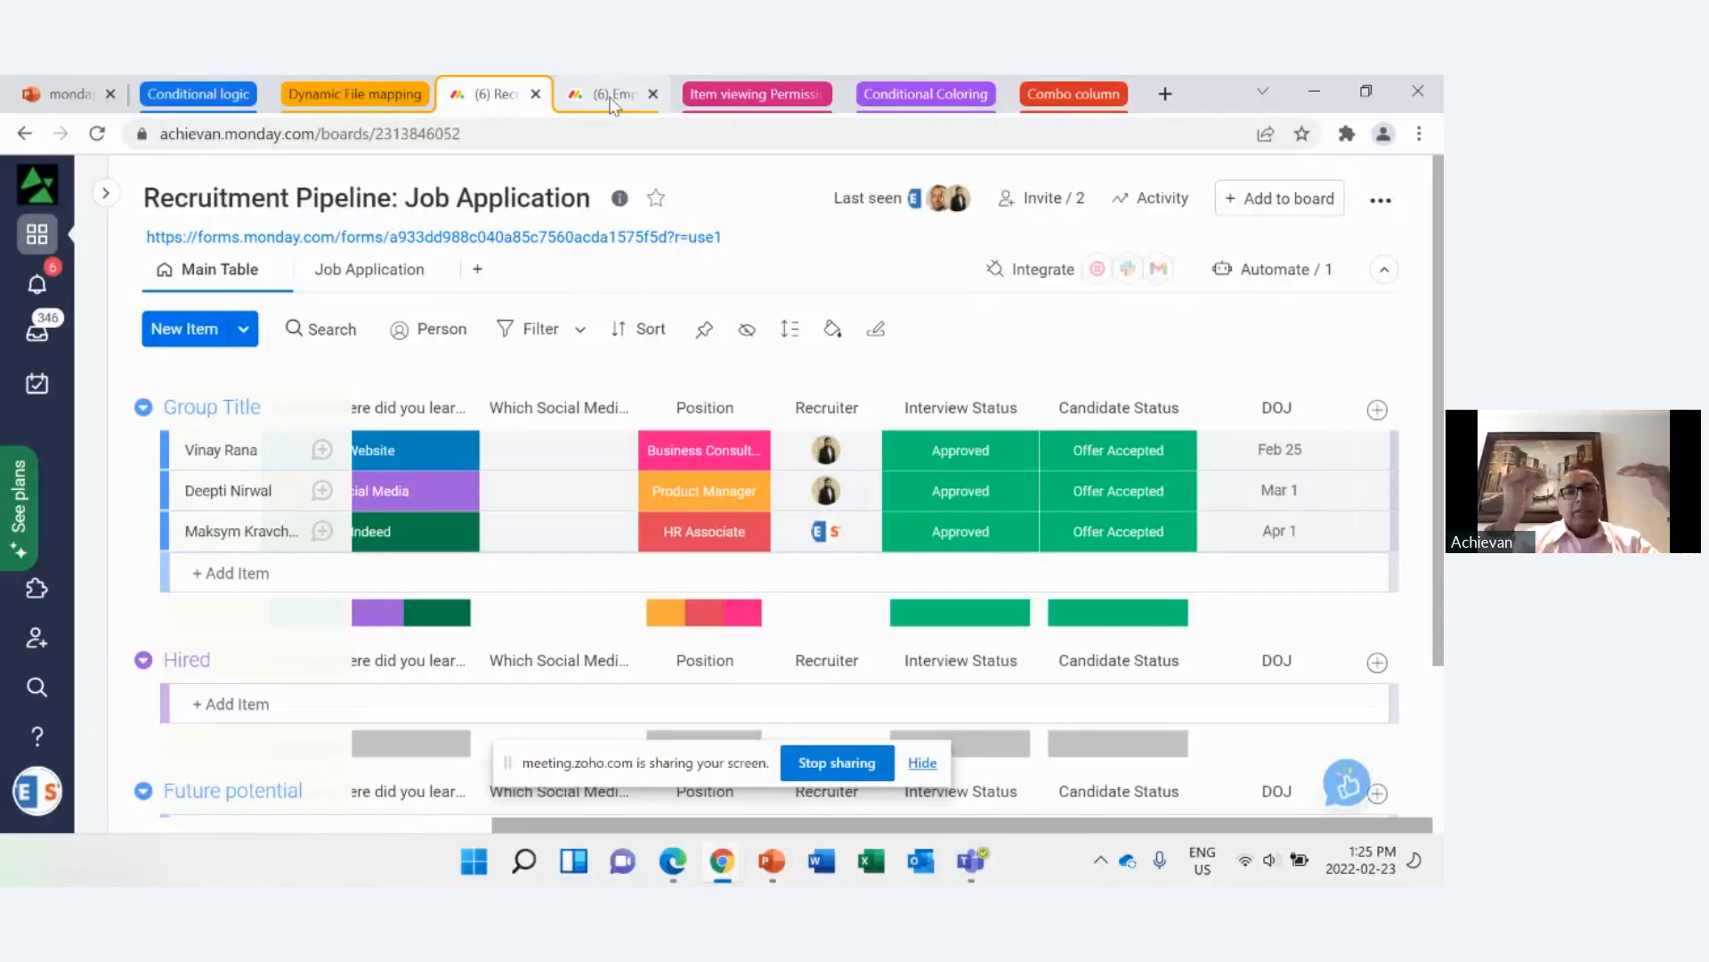
click(1282, 271)
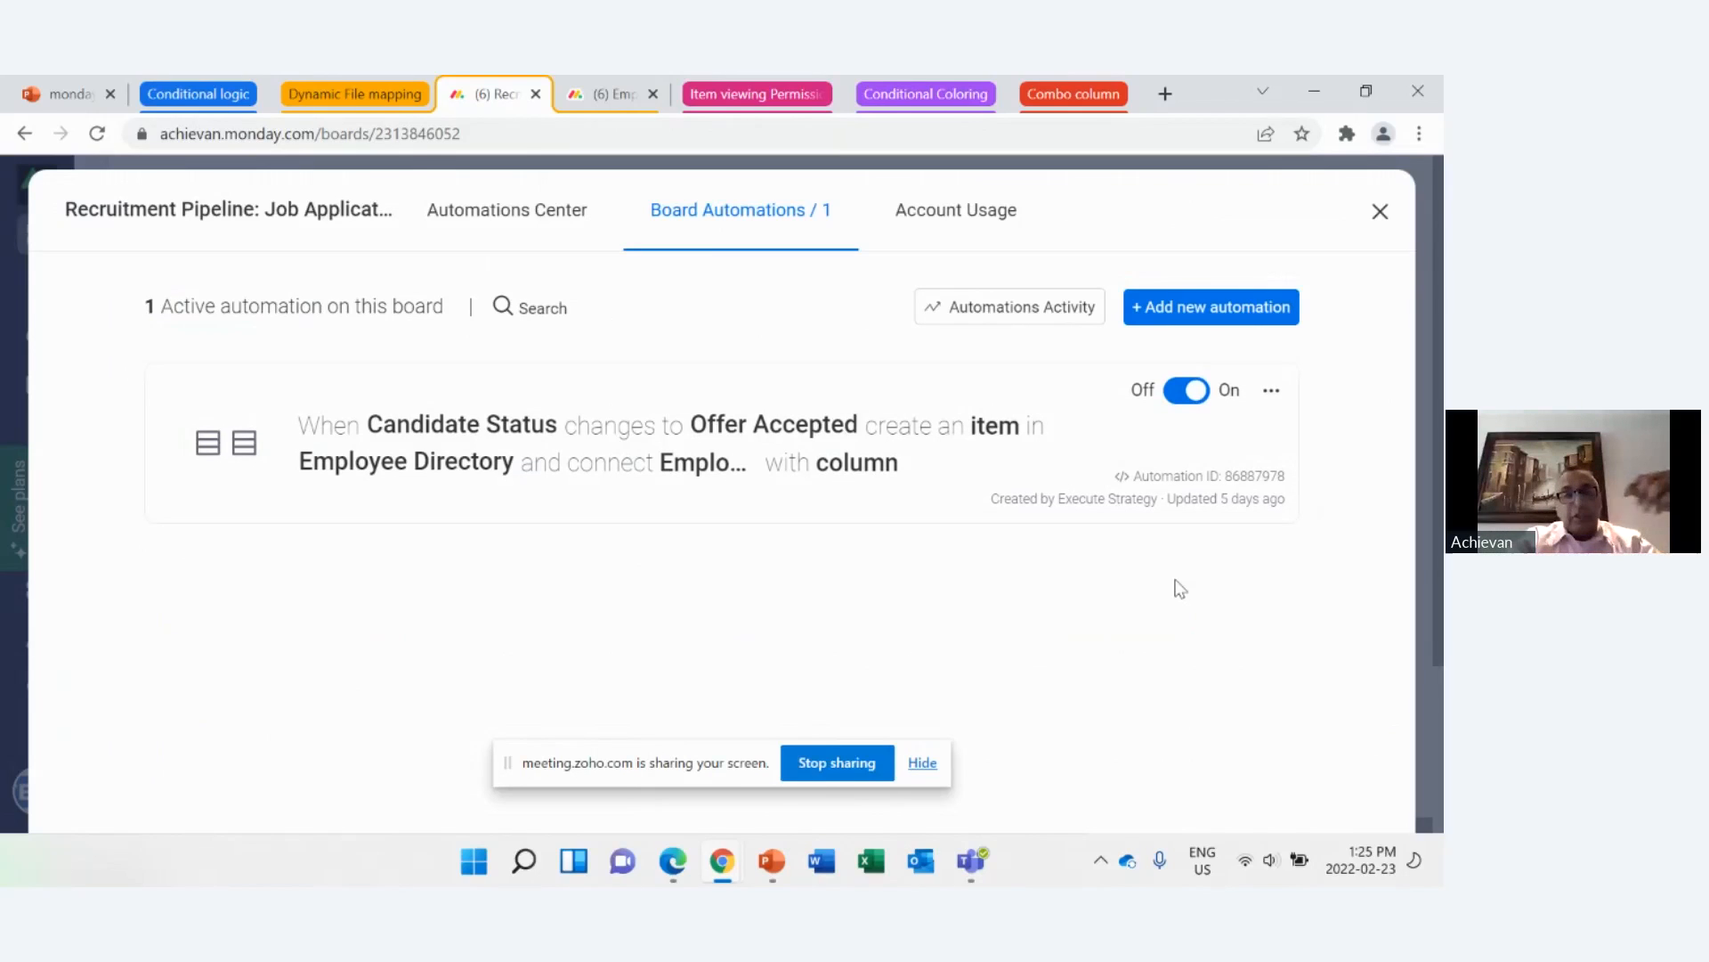
click(616, 98)
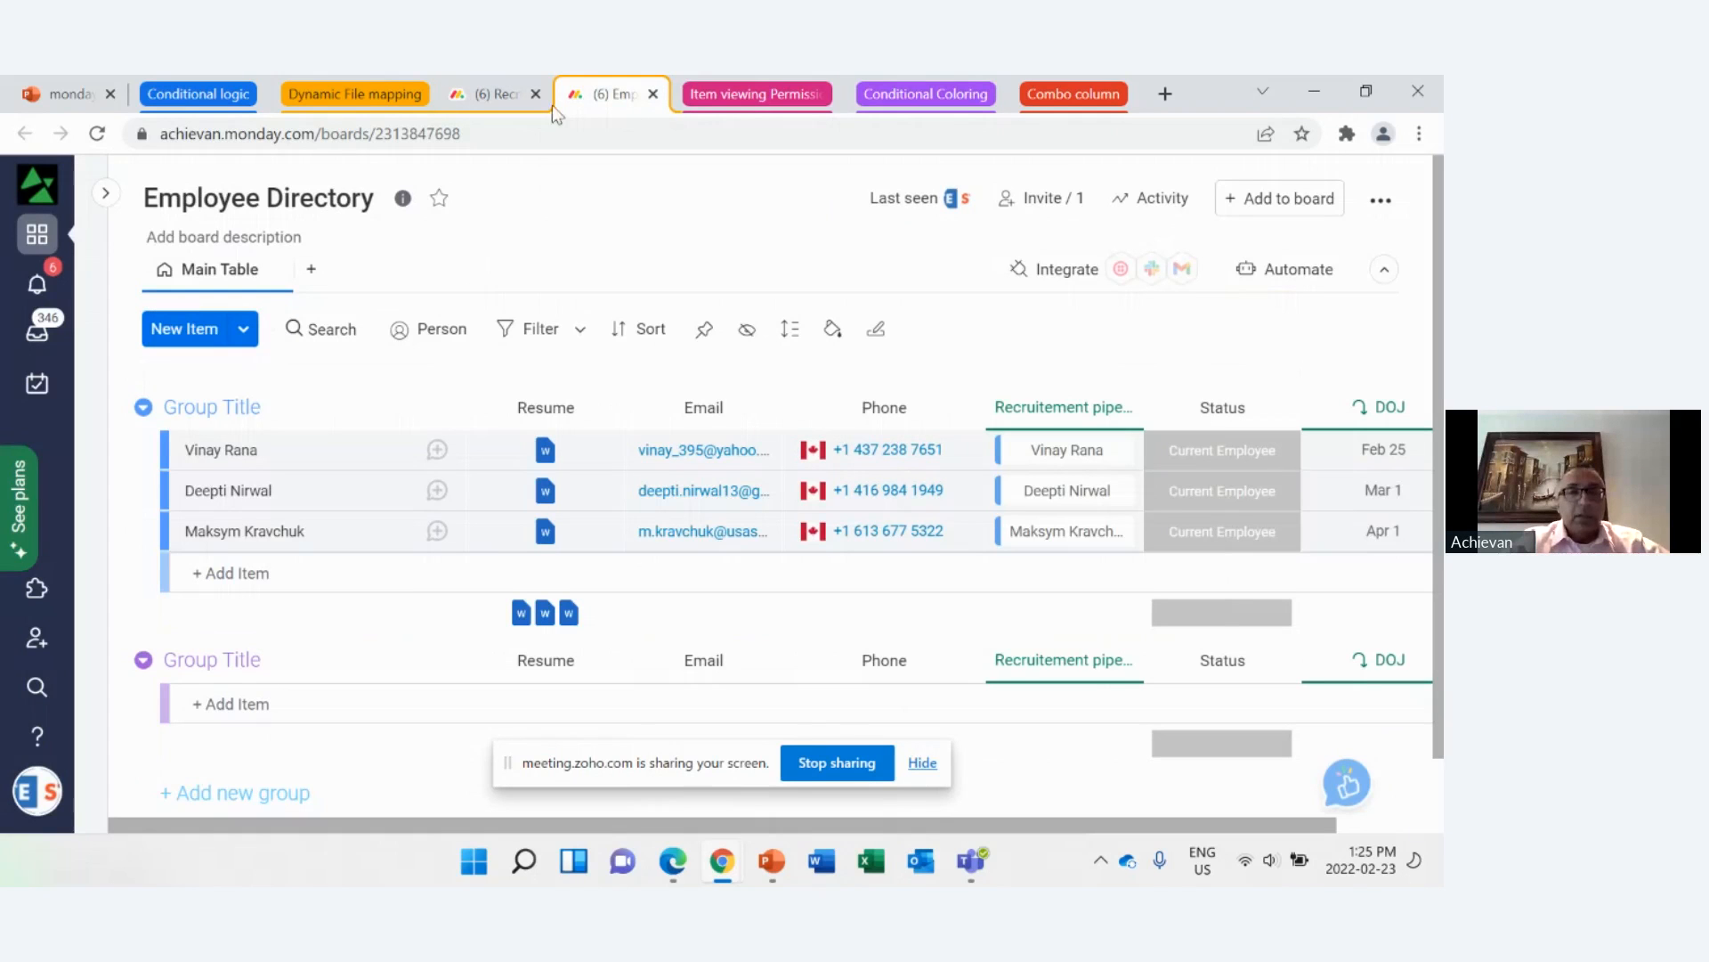
click(496, 102)
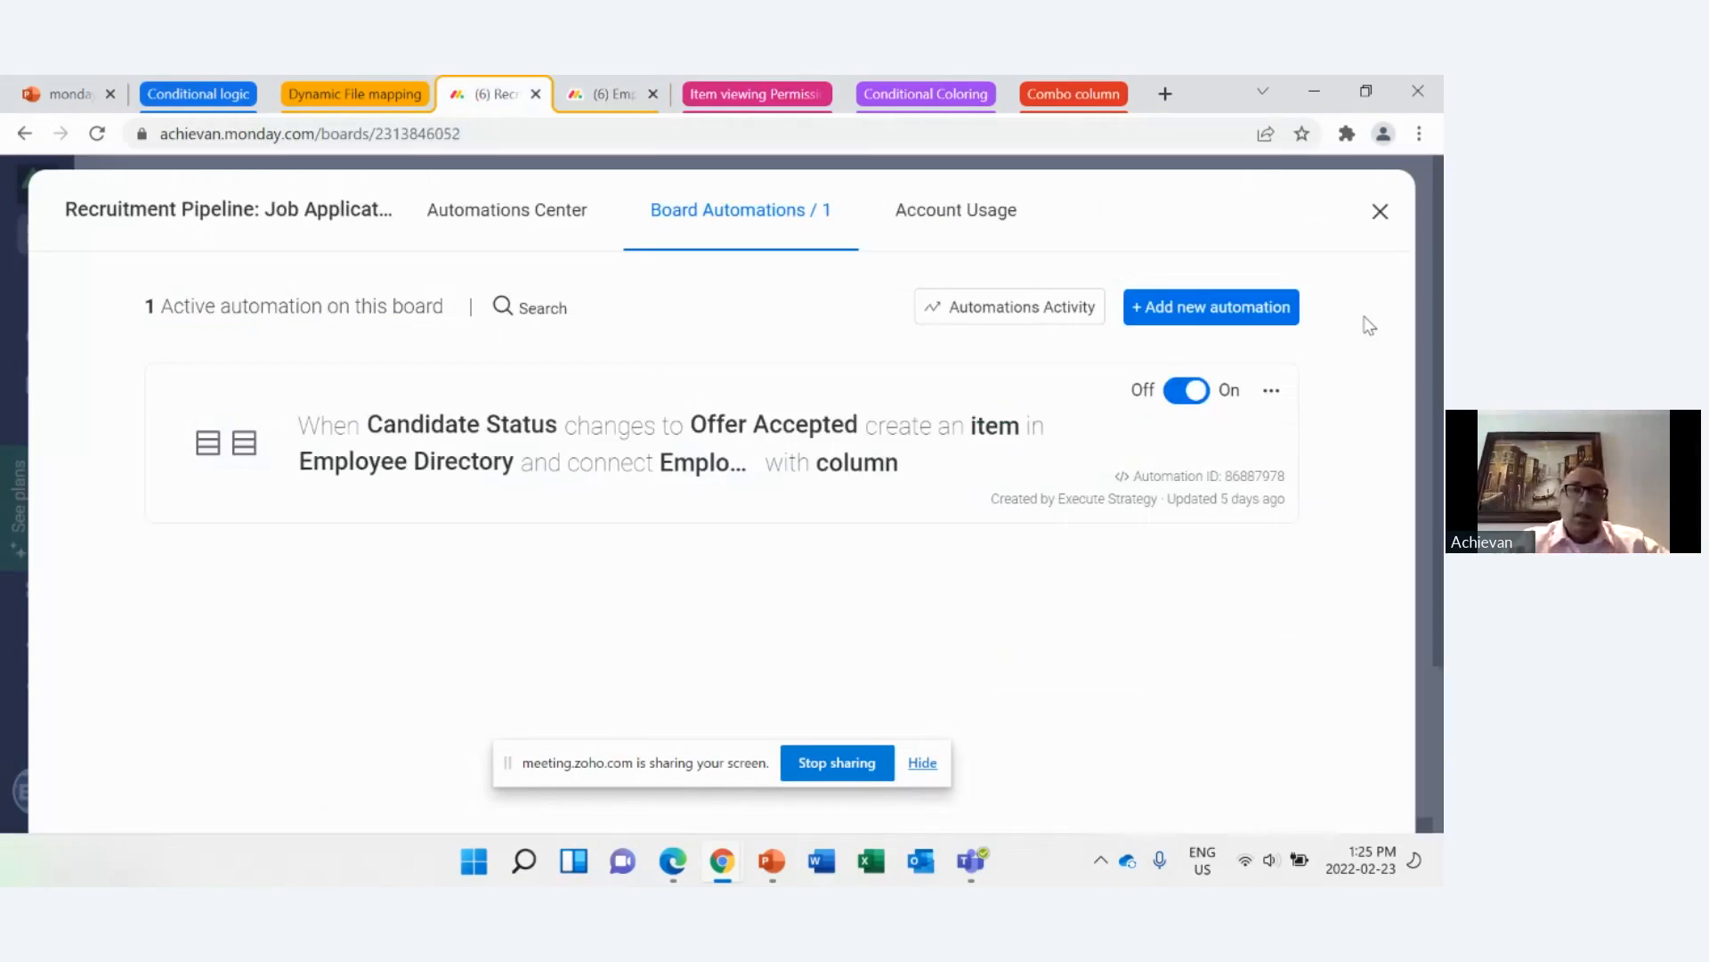
click(1251, 309)
click(1379, 213)
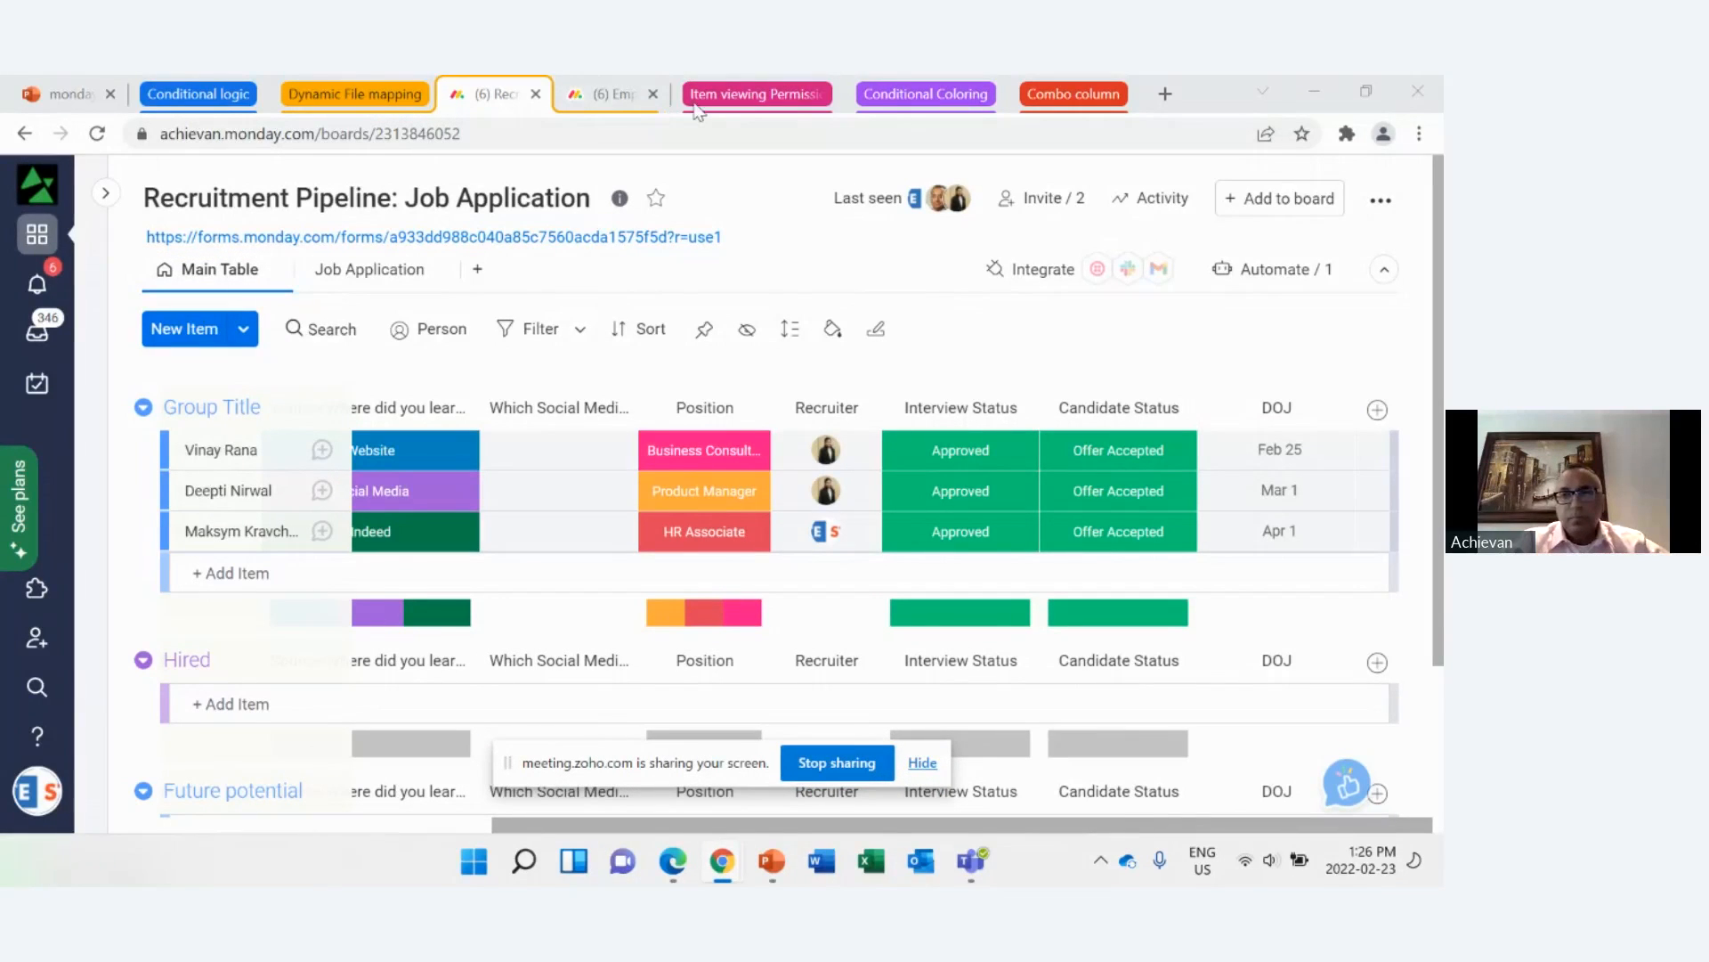
Step: Collapse the Dynamic File mapping tab group, select the "Conditional coloring for entire row" slide in PowerPoint and start the slide show from it
click(374, 89)
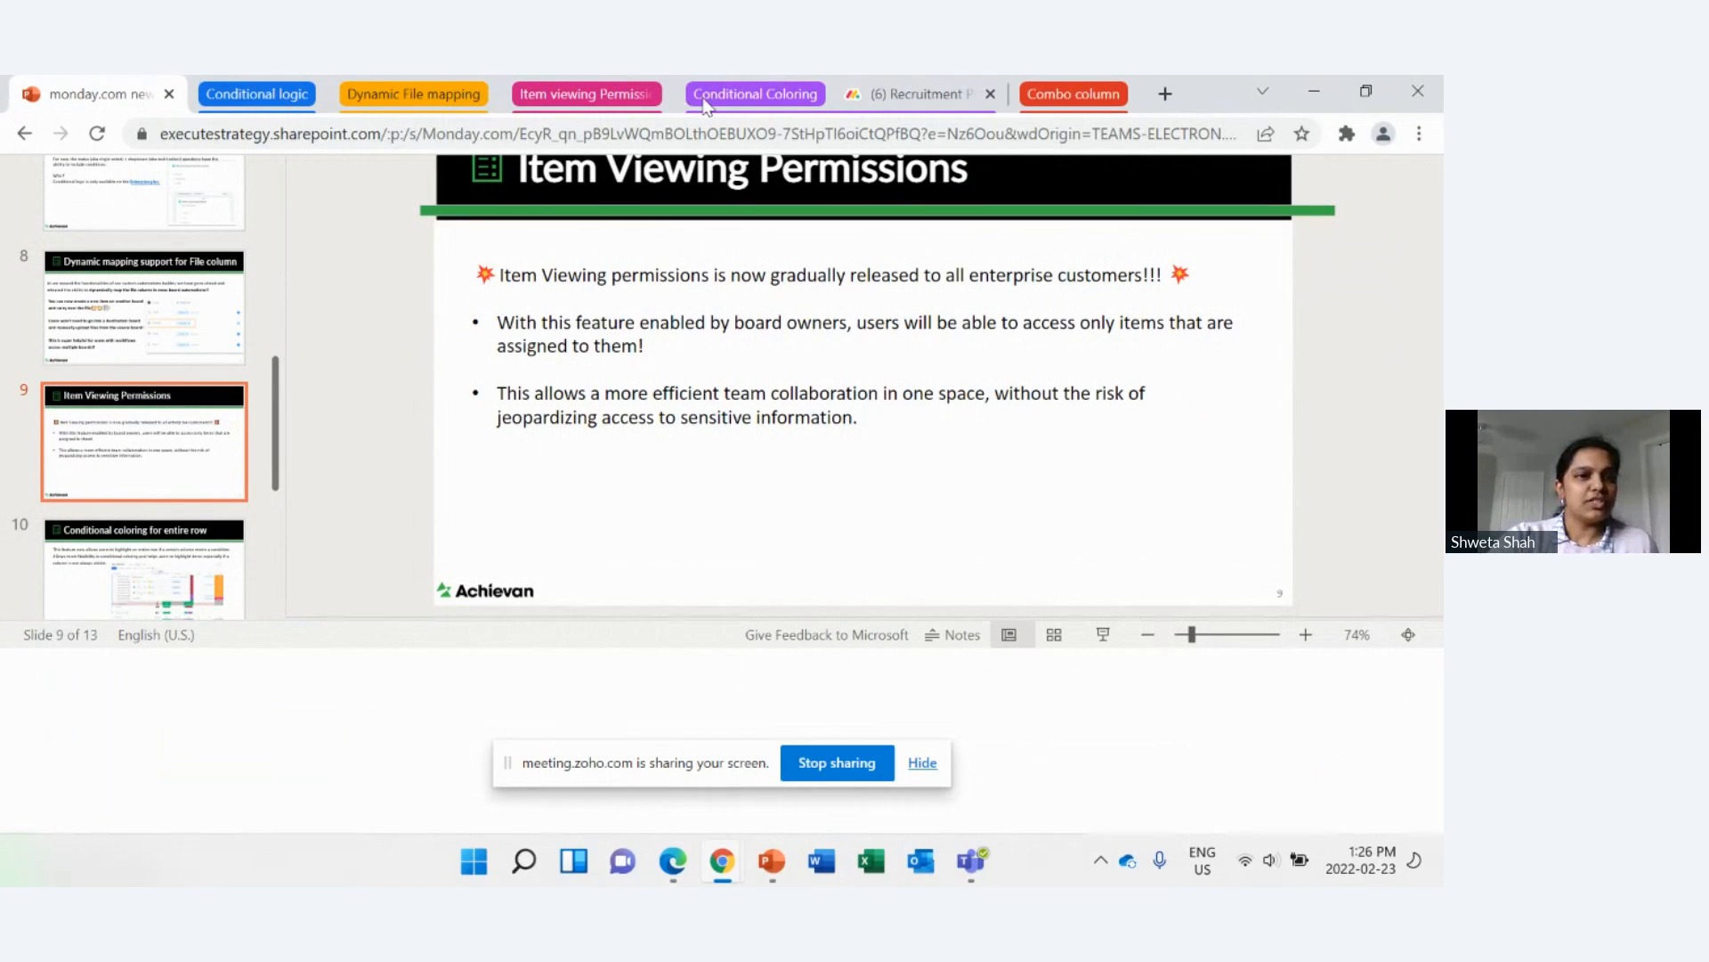
click(131, 550)
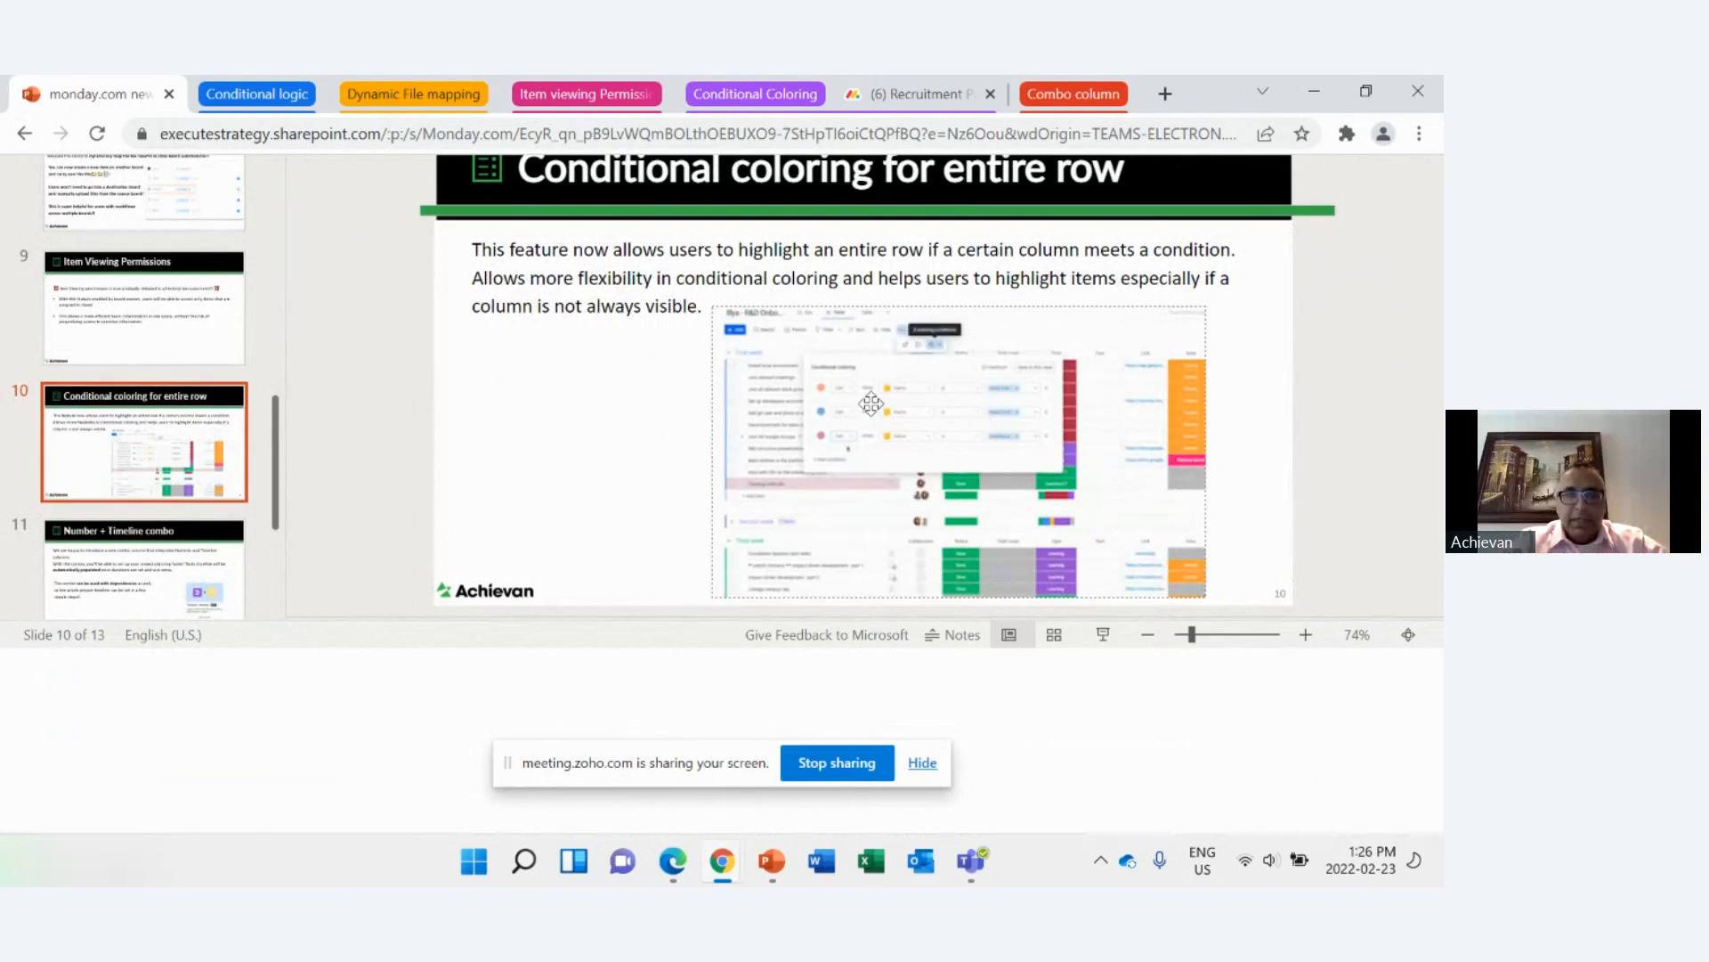
click(1103, 635)
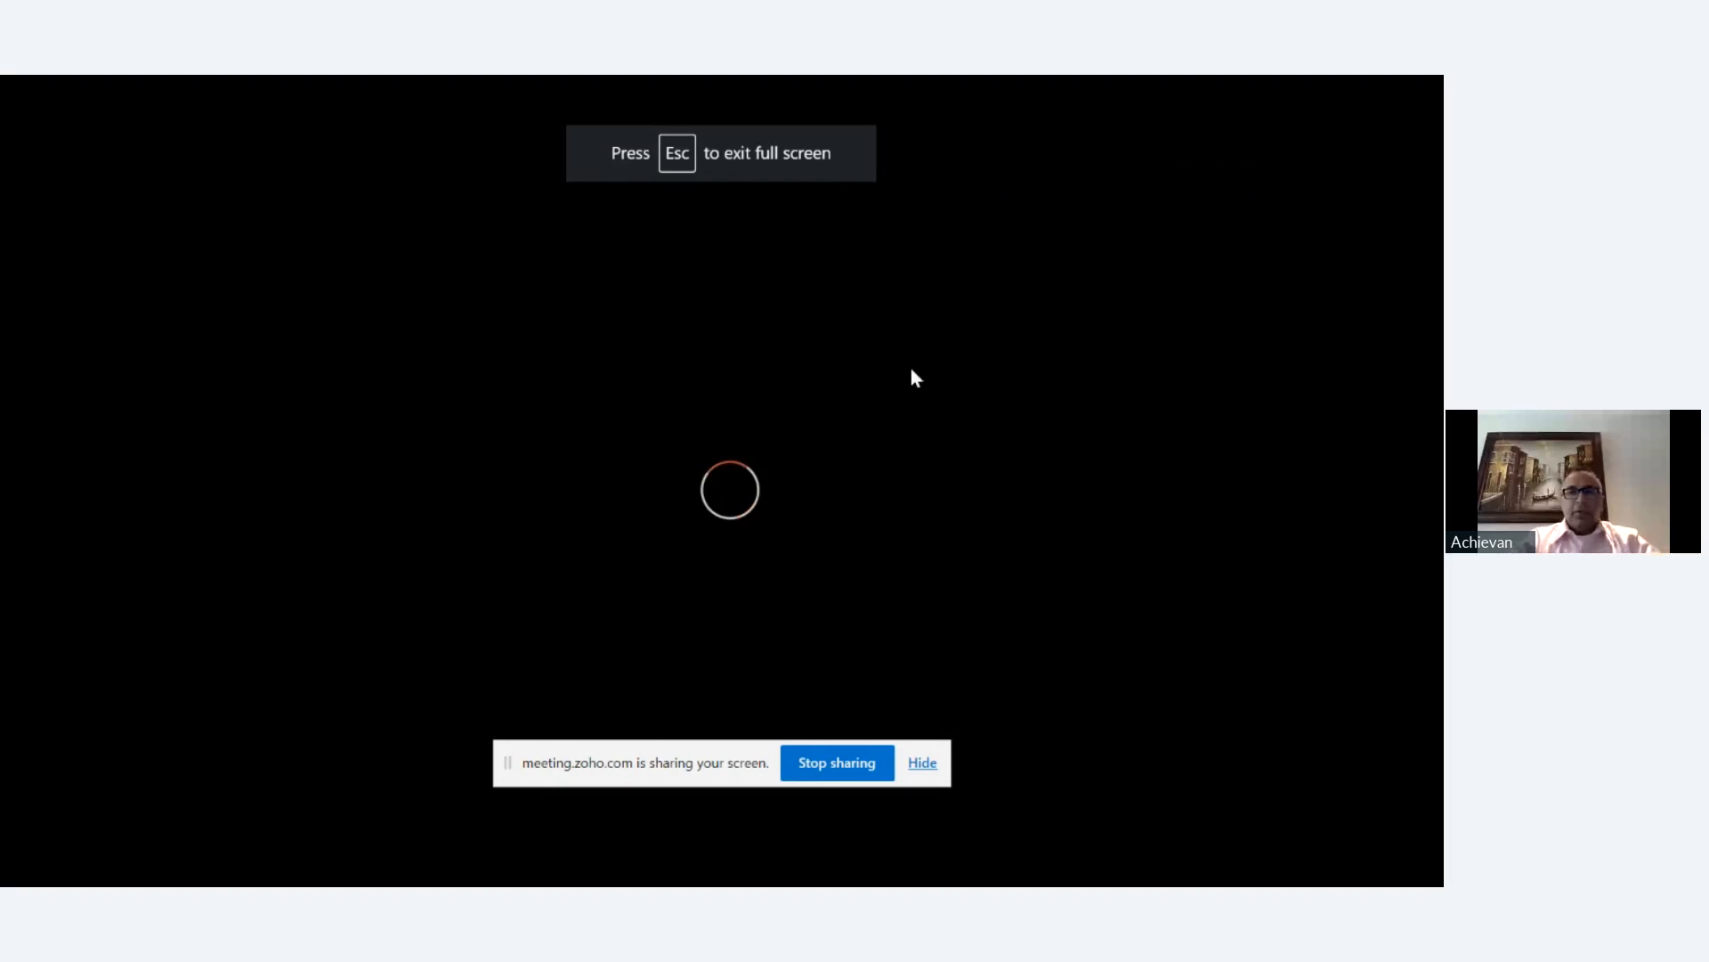
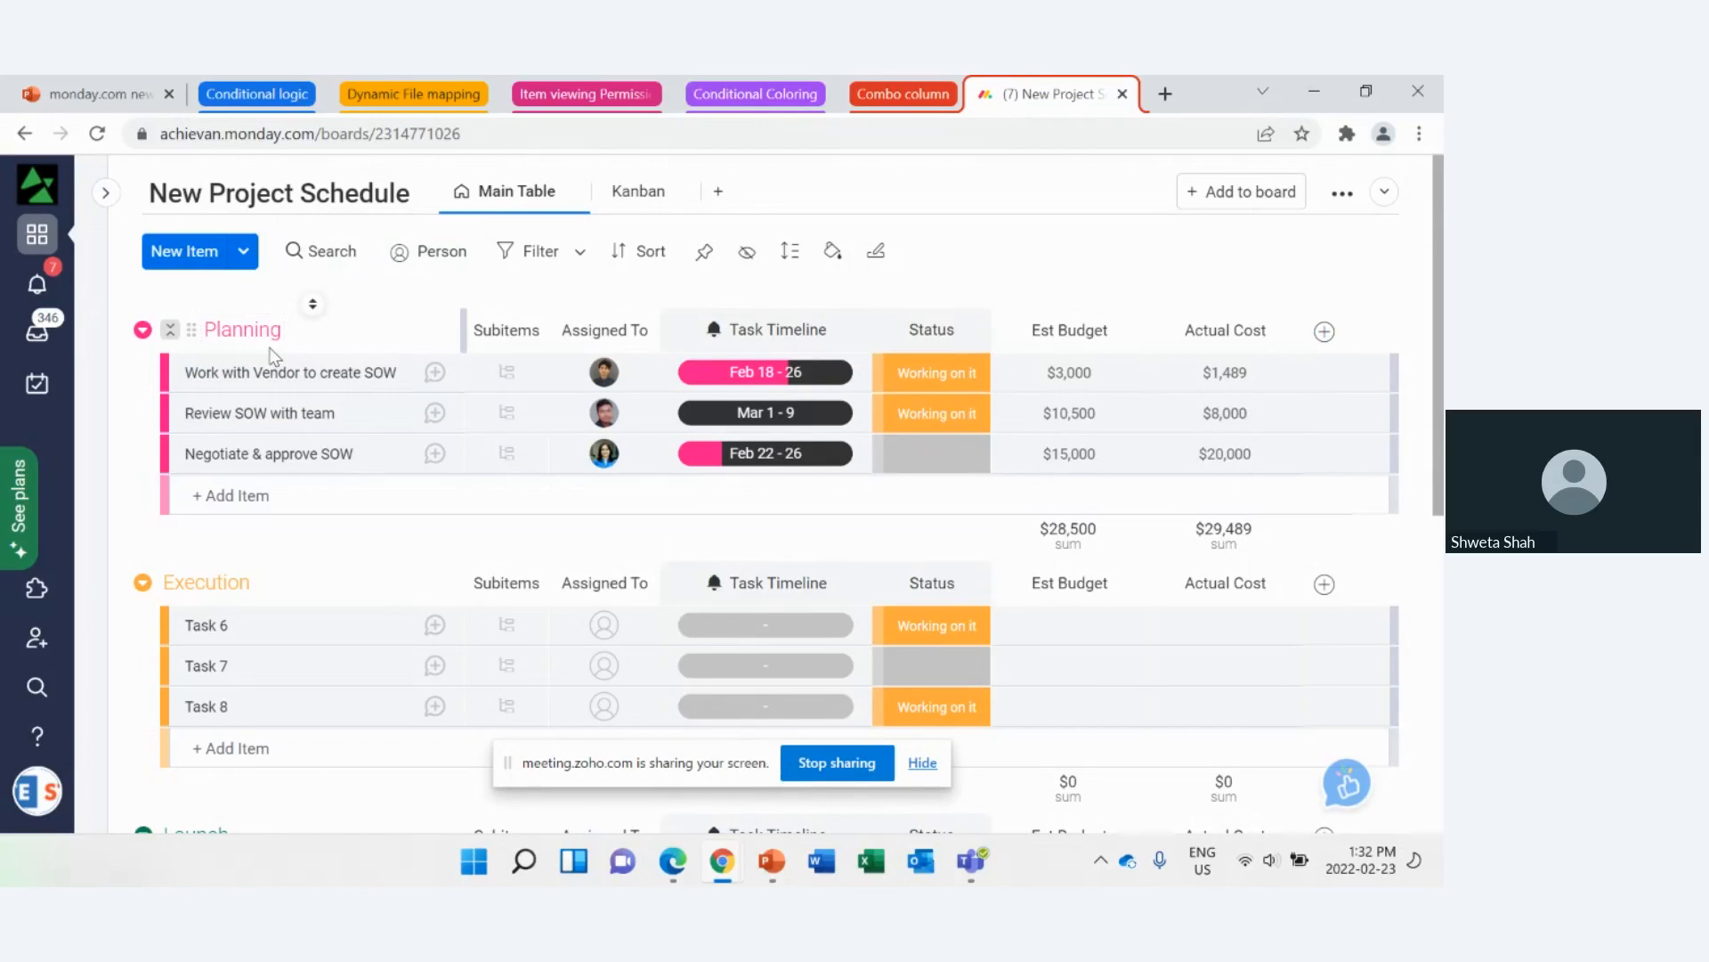
Step: Review the groups on the New Project Schedule board and the date picker for Task 6's Task Timeline, leaving the dates unset
scroll(274, 352, down, 5)
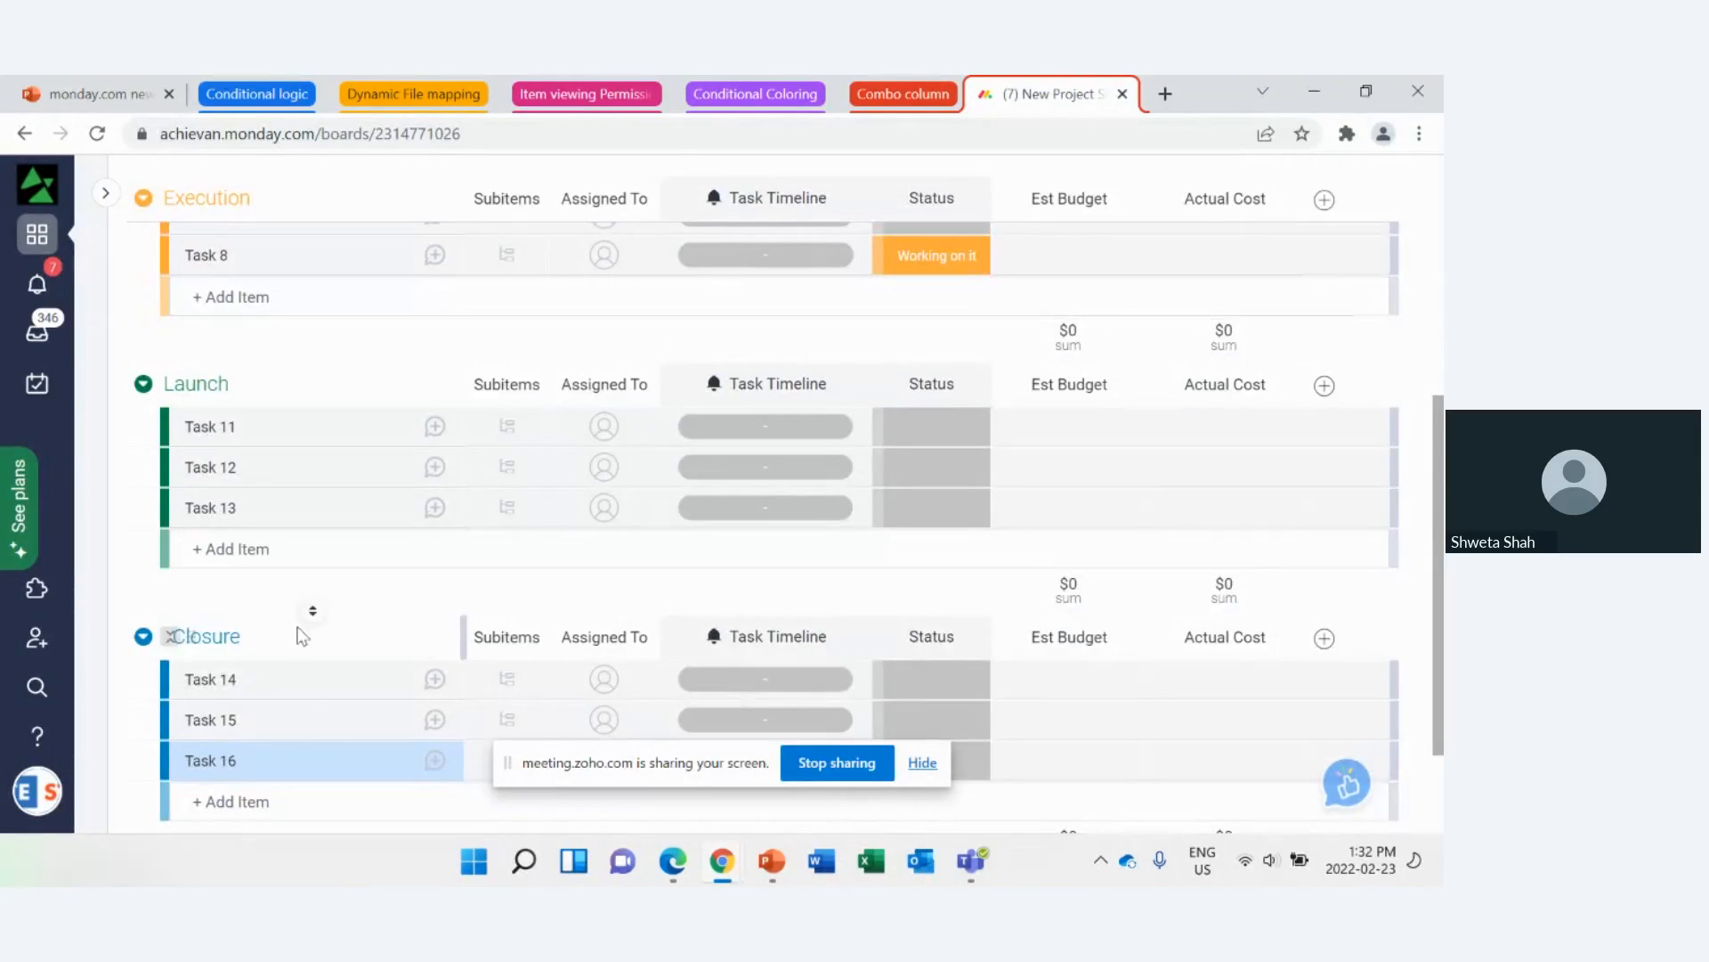
scroll(302, 636, up, 5)
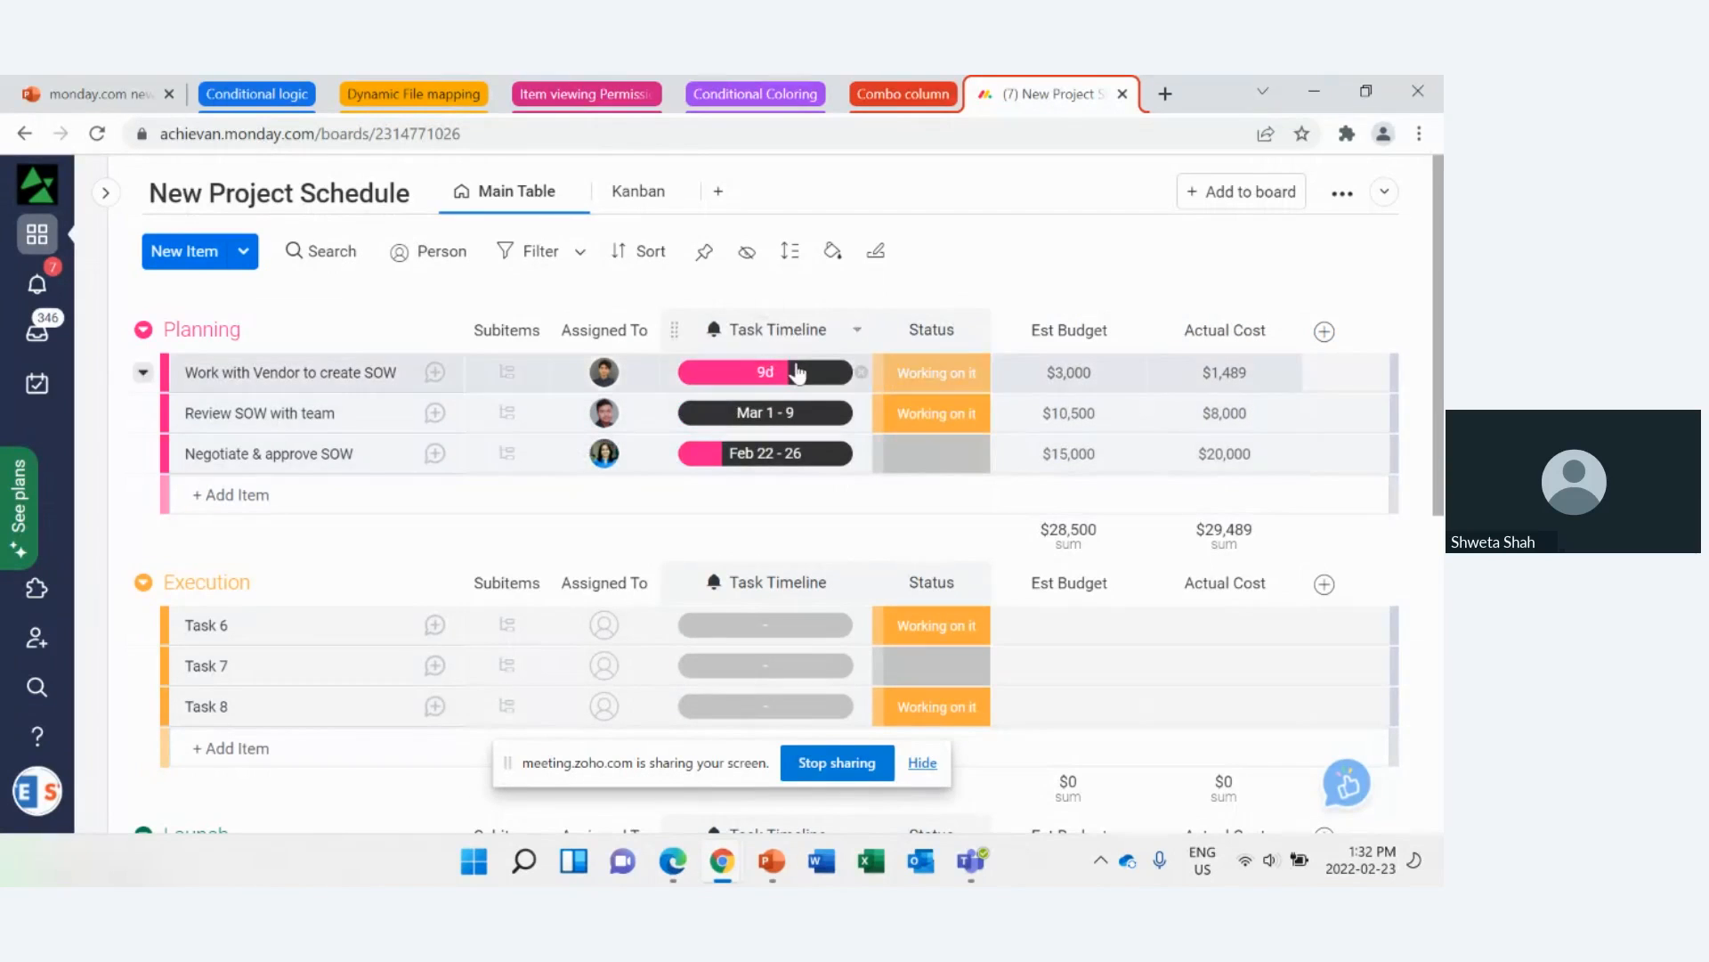
scroll(712, 481, down, 6)
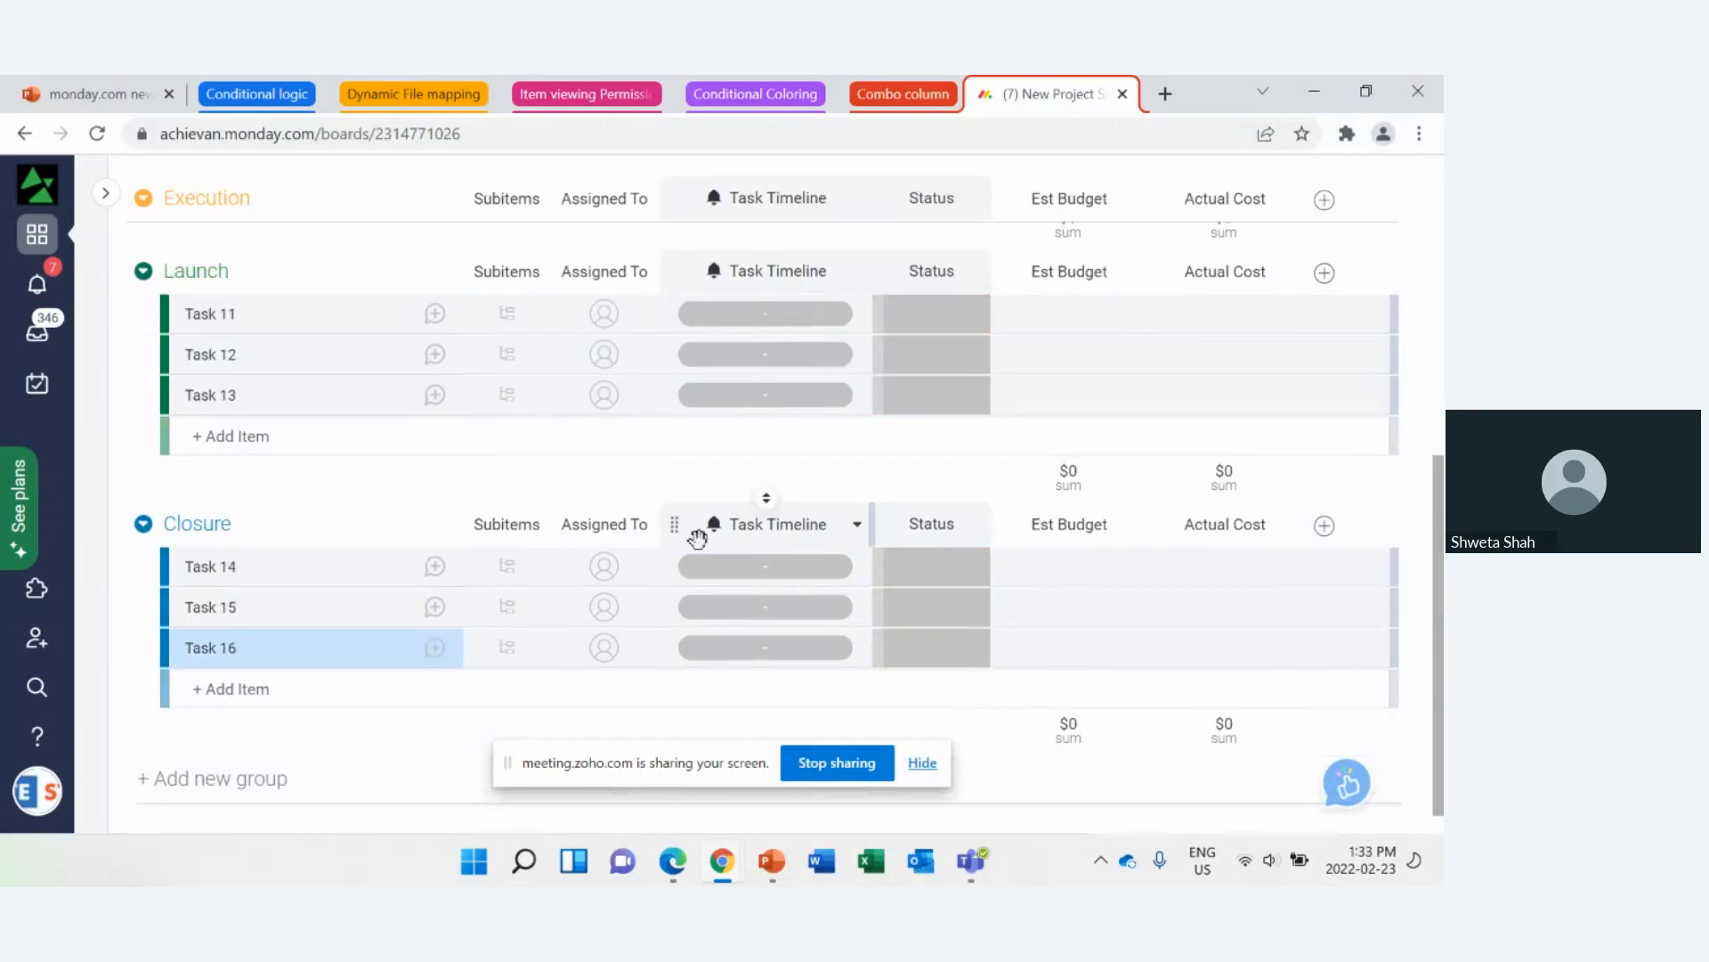
scroll(764, 654, up, 3)
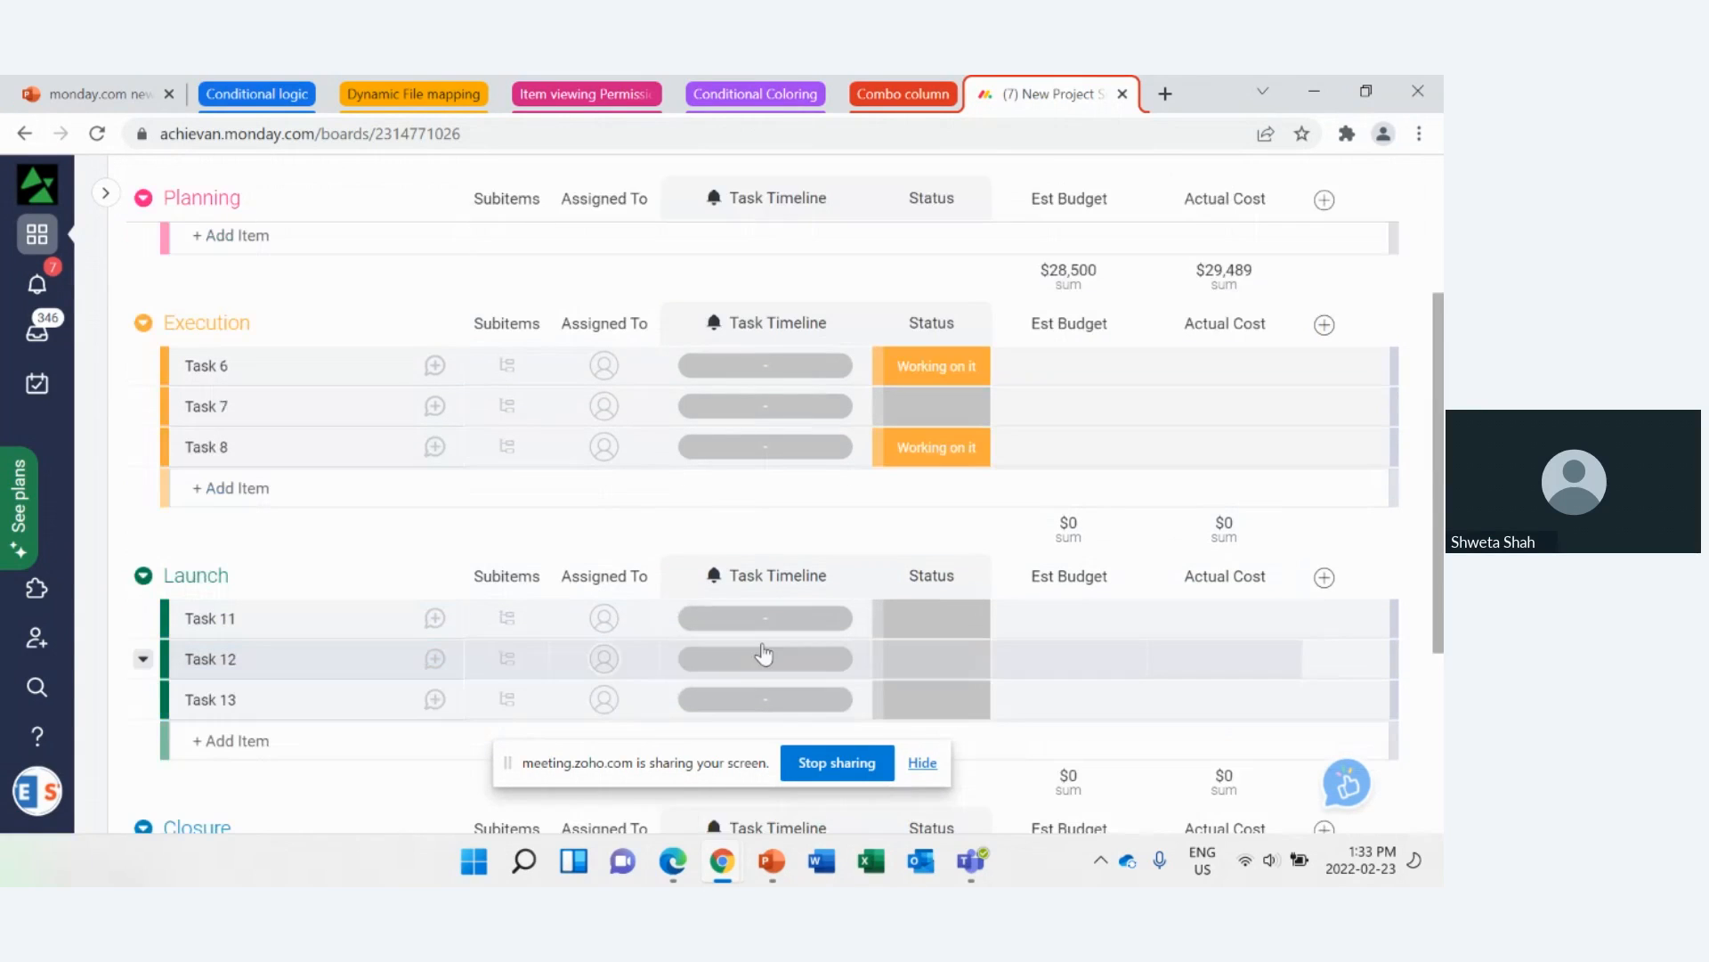
scroll(764, 655, up, 3)
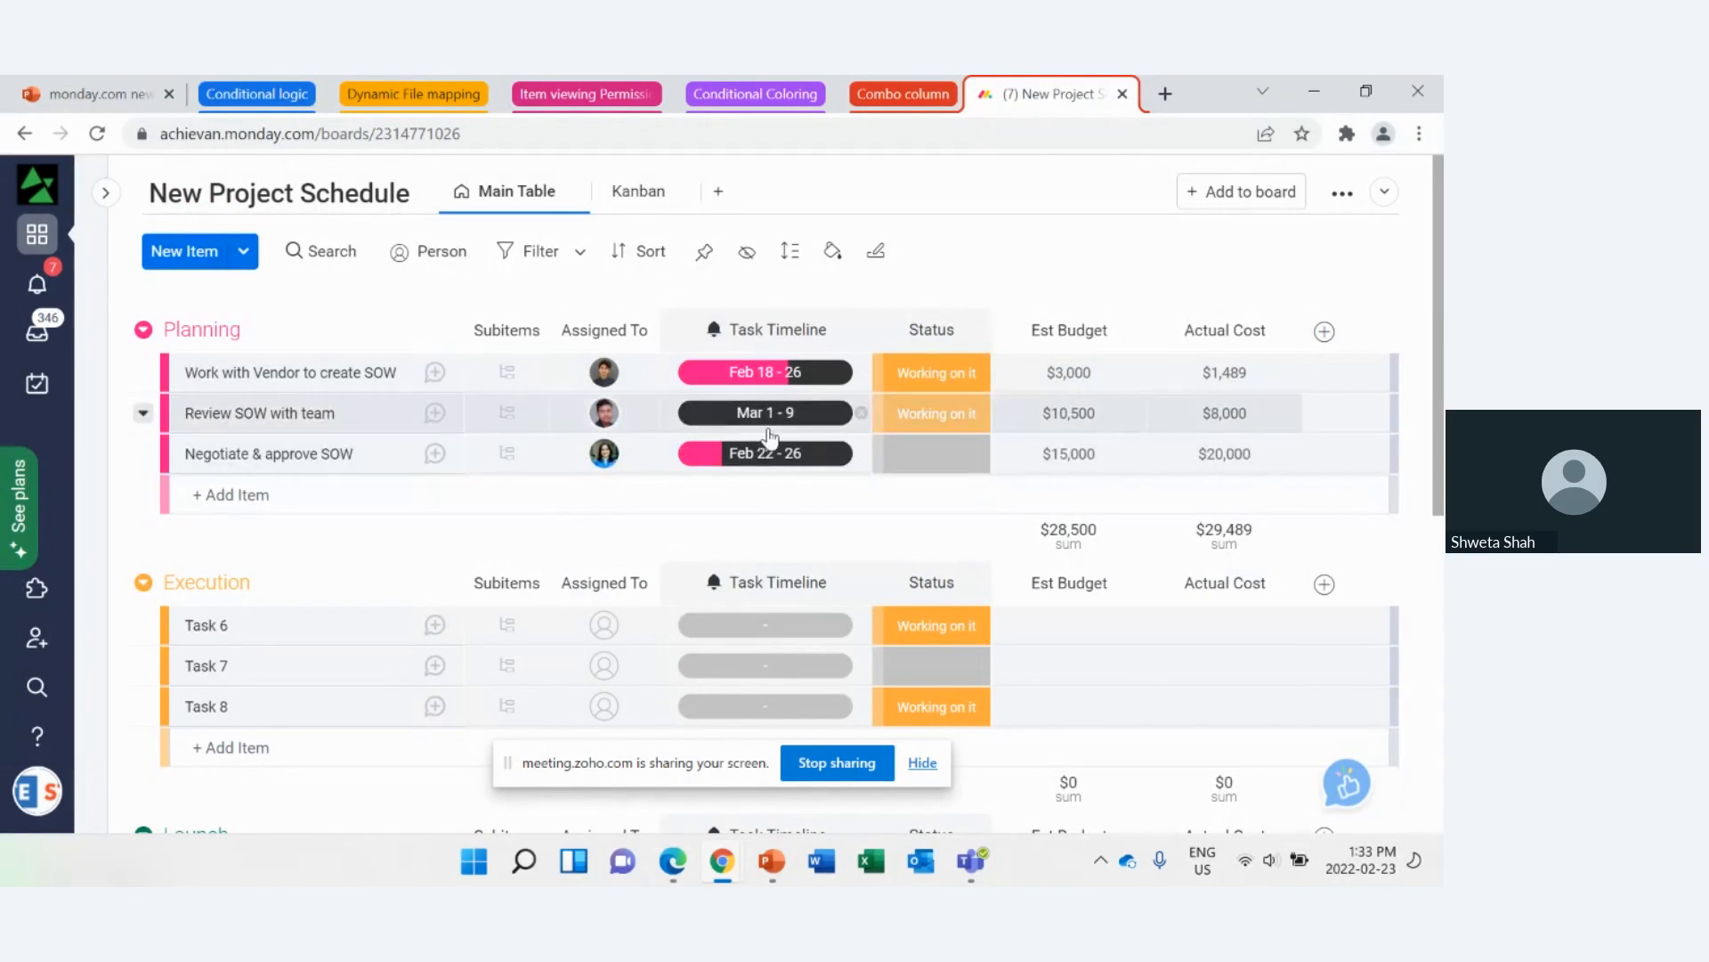
scroll(780, 536, down, 1)
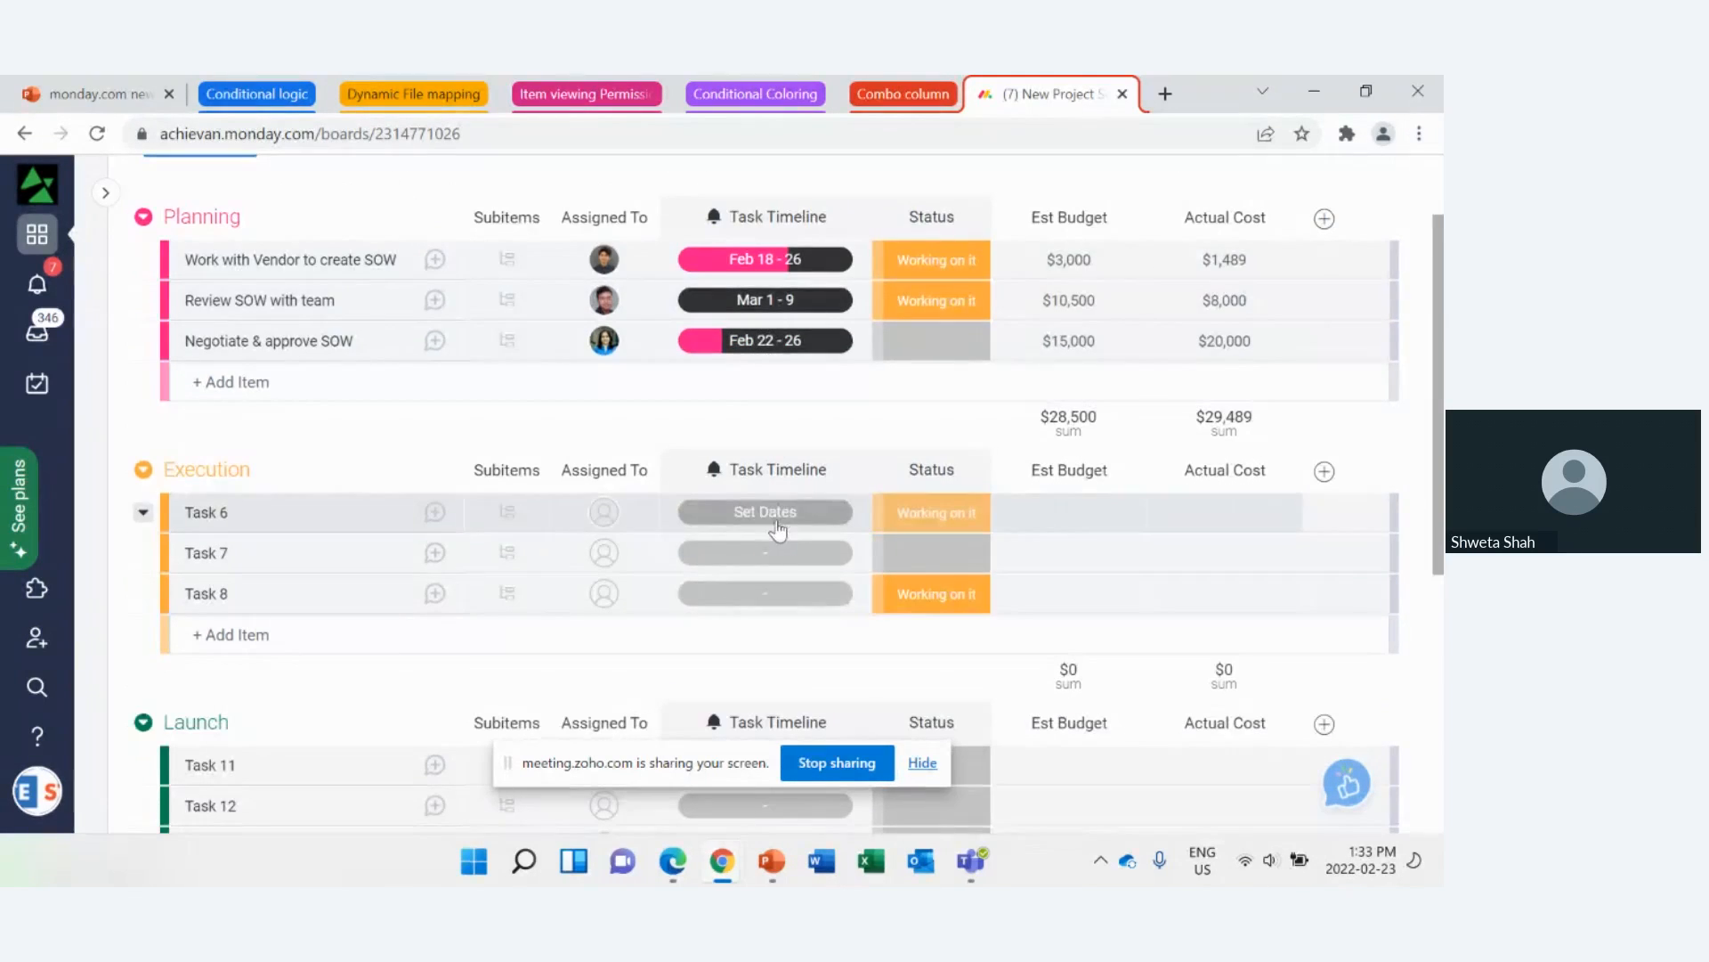
click(778, 523)
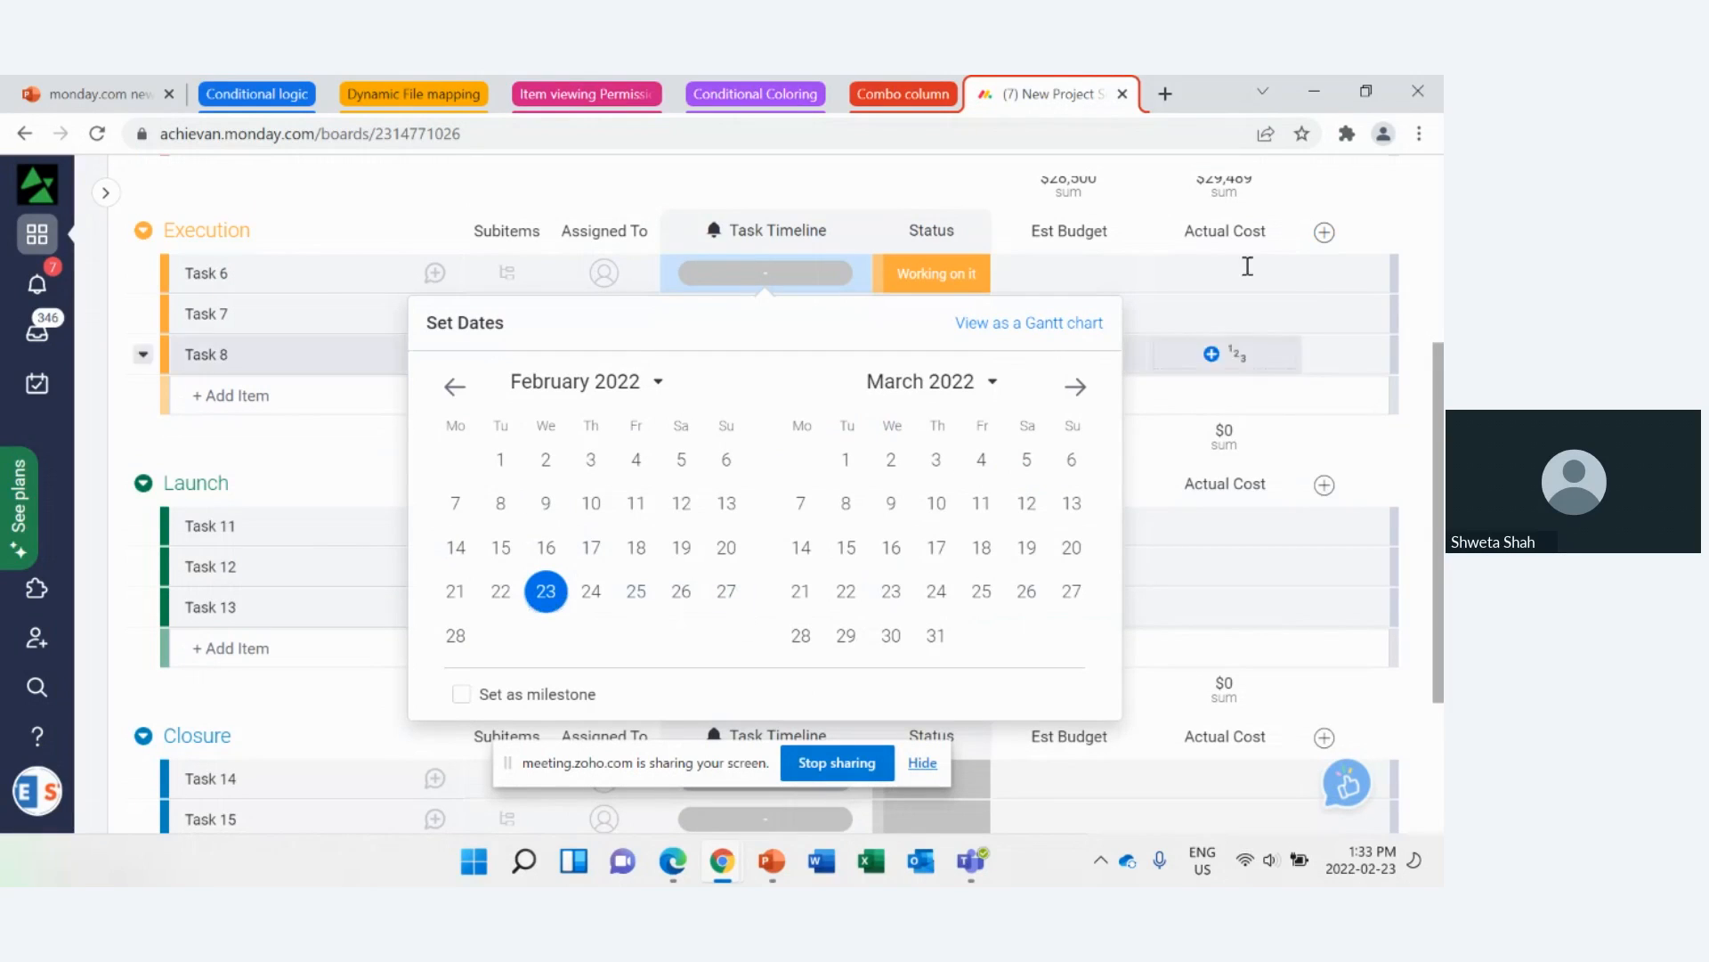
click(1366, 205)
scroll(1353, 249, up, 3)
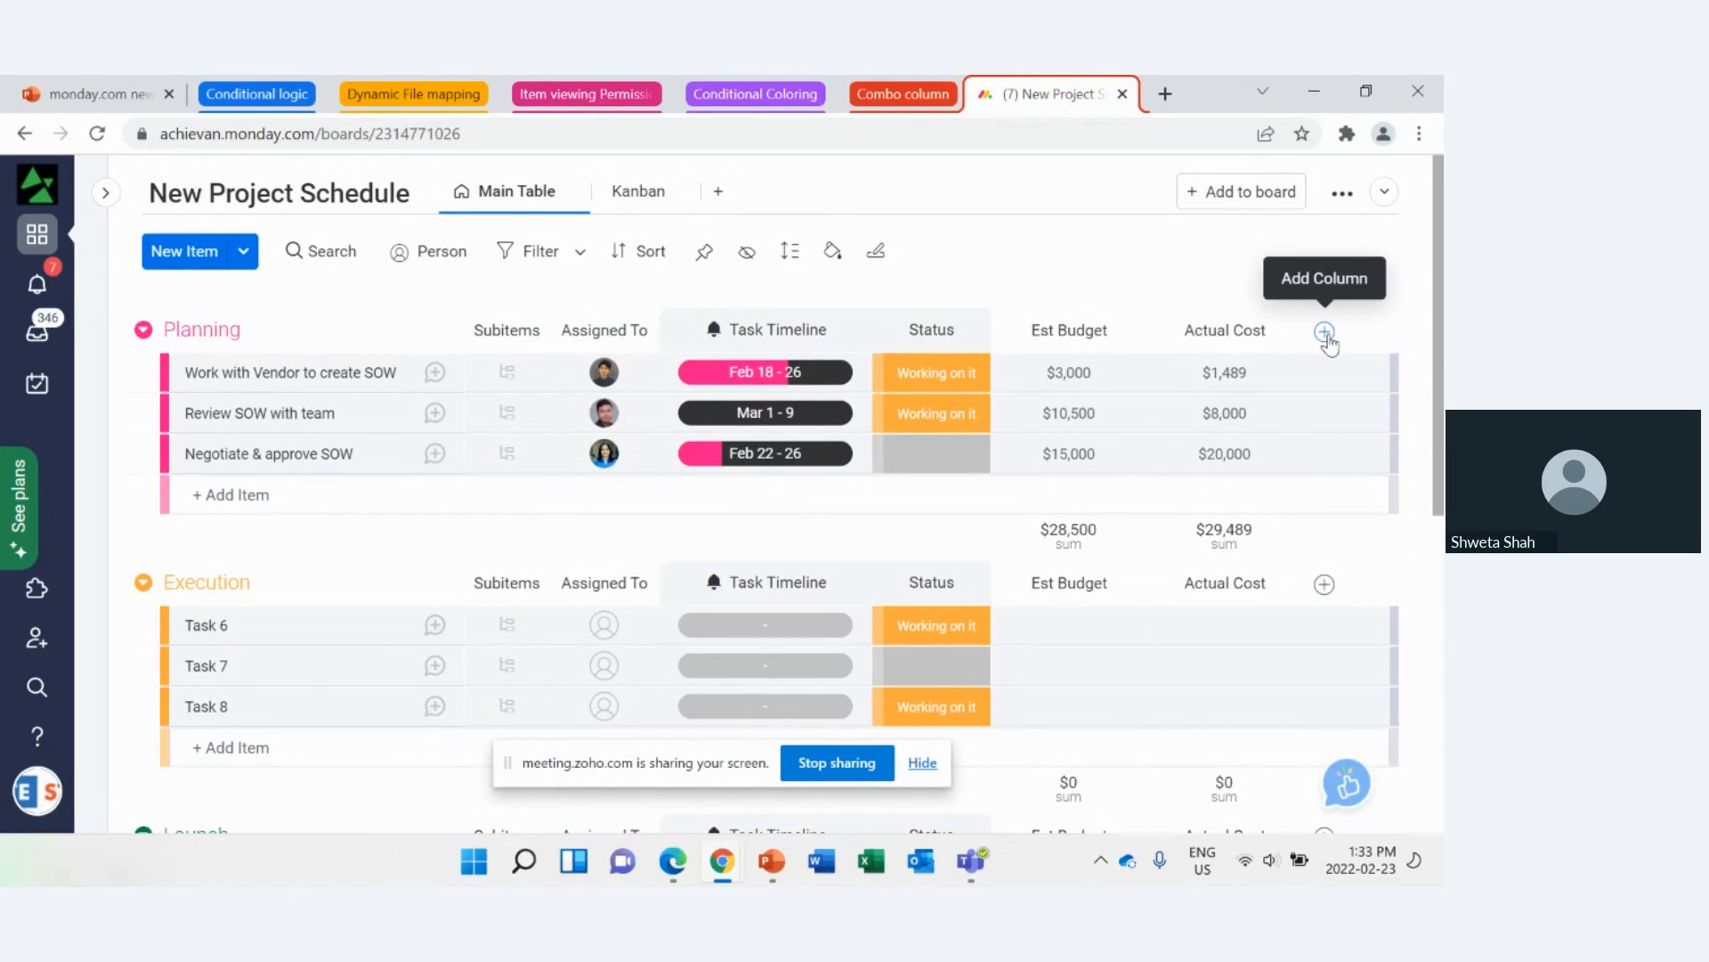
Step: Add the Timeline + Numeric combo columns from the Column Center's Combos category to the board
click(1326, 333)
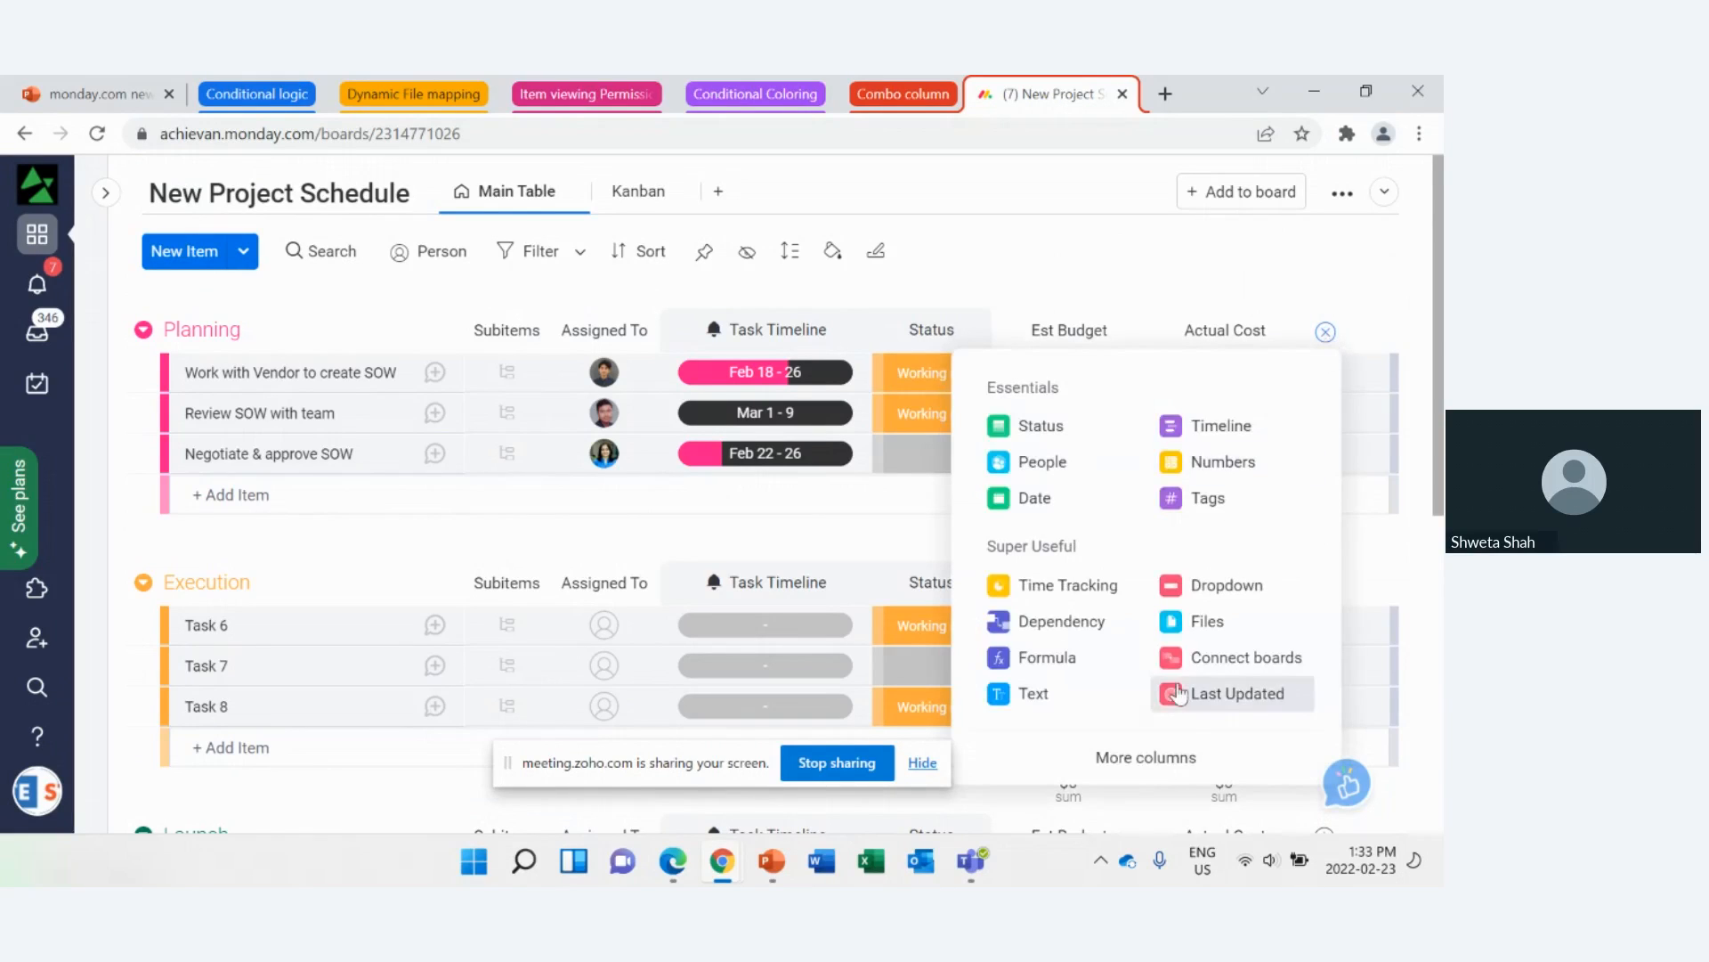
click(1177, 763)
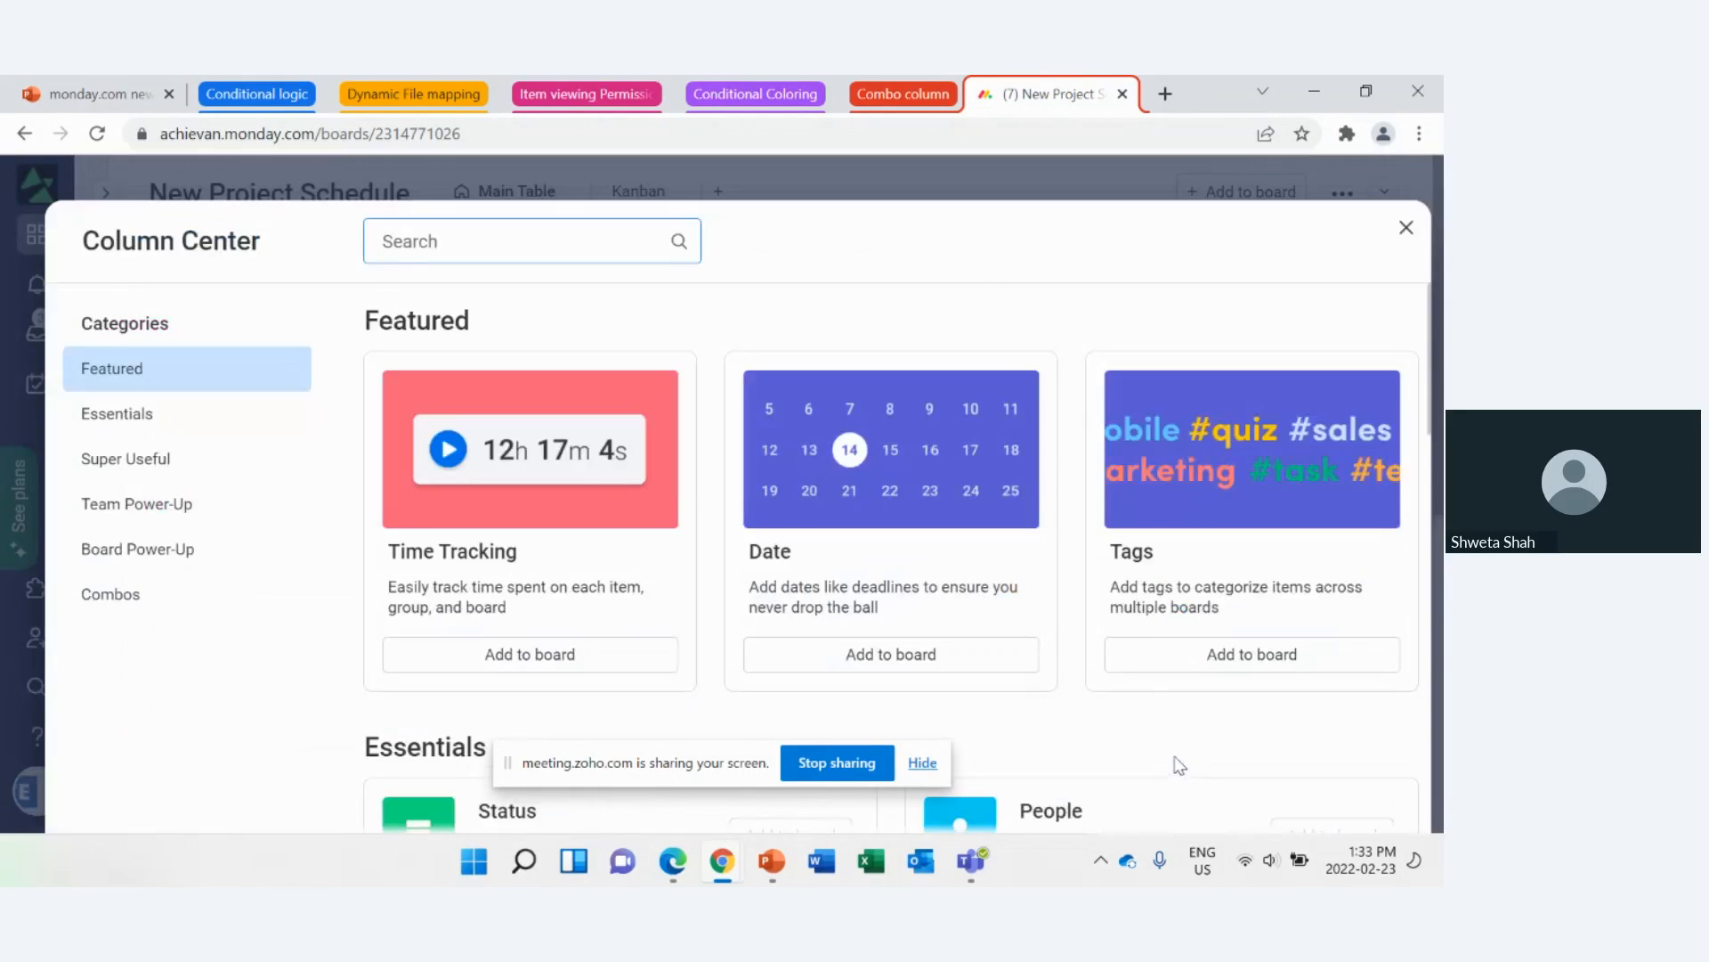
click(161, 610)
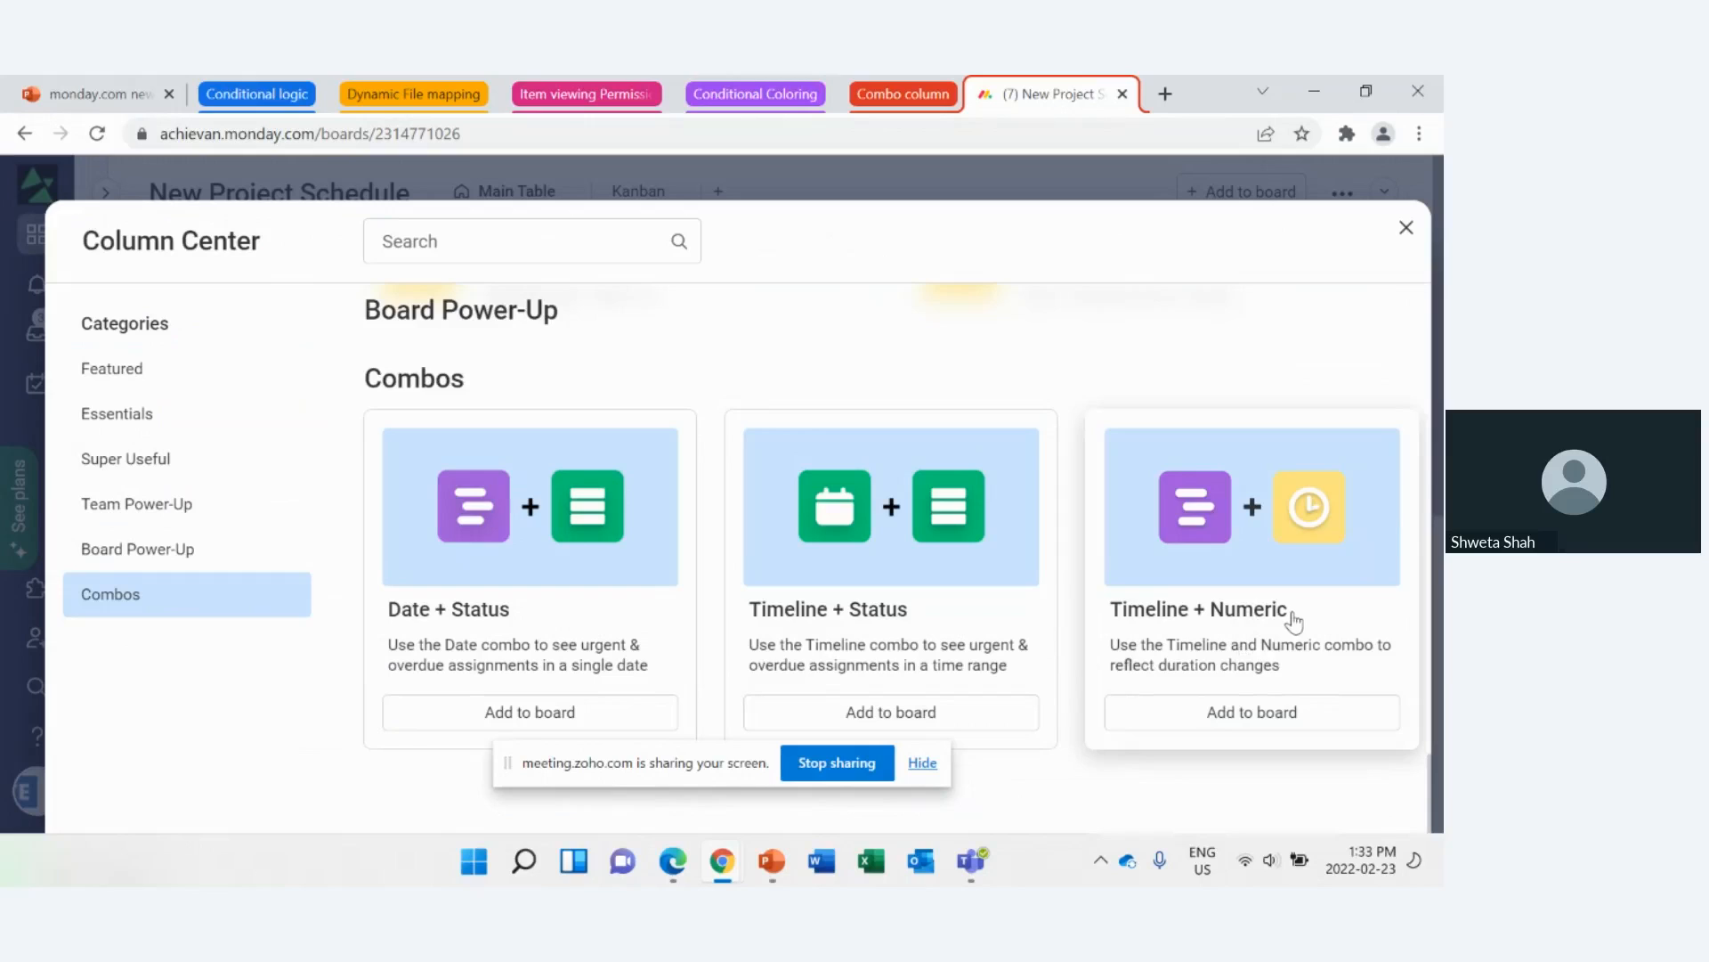
click(1276, 723)
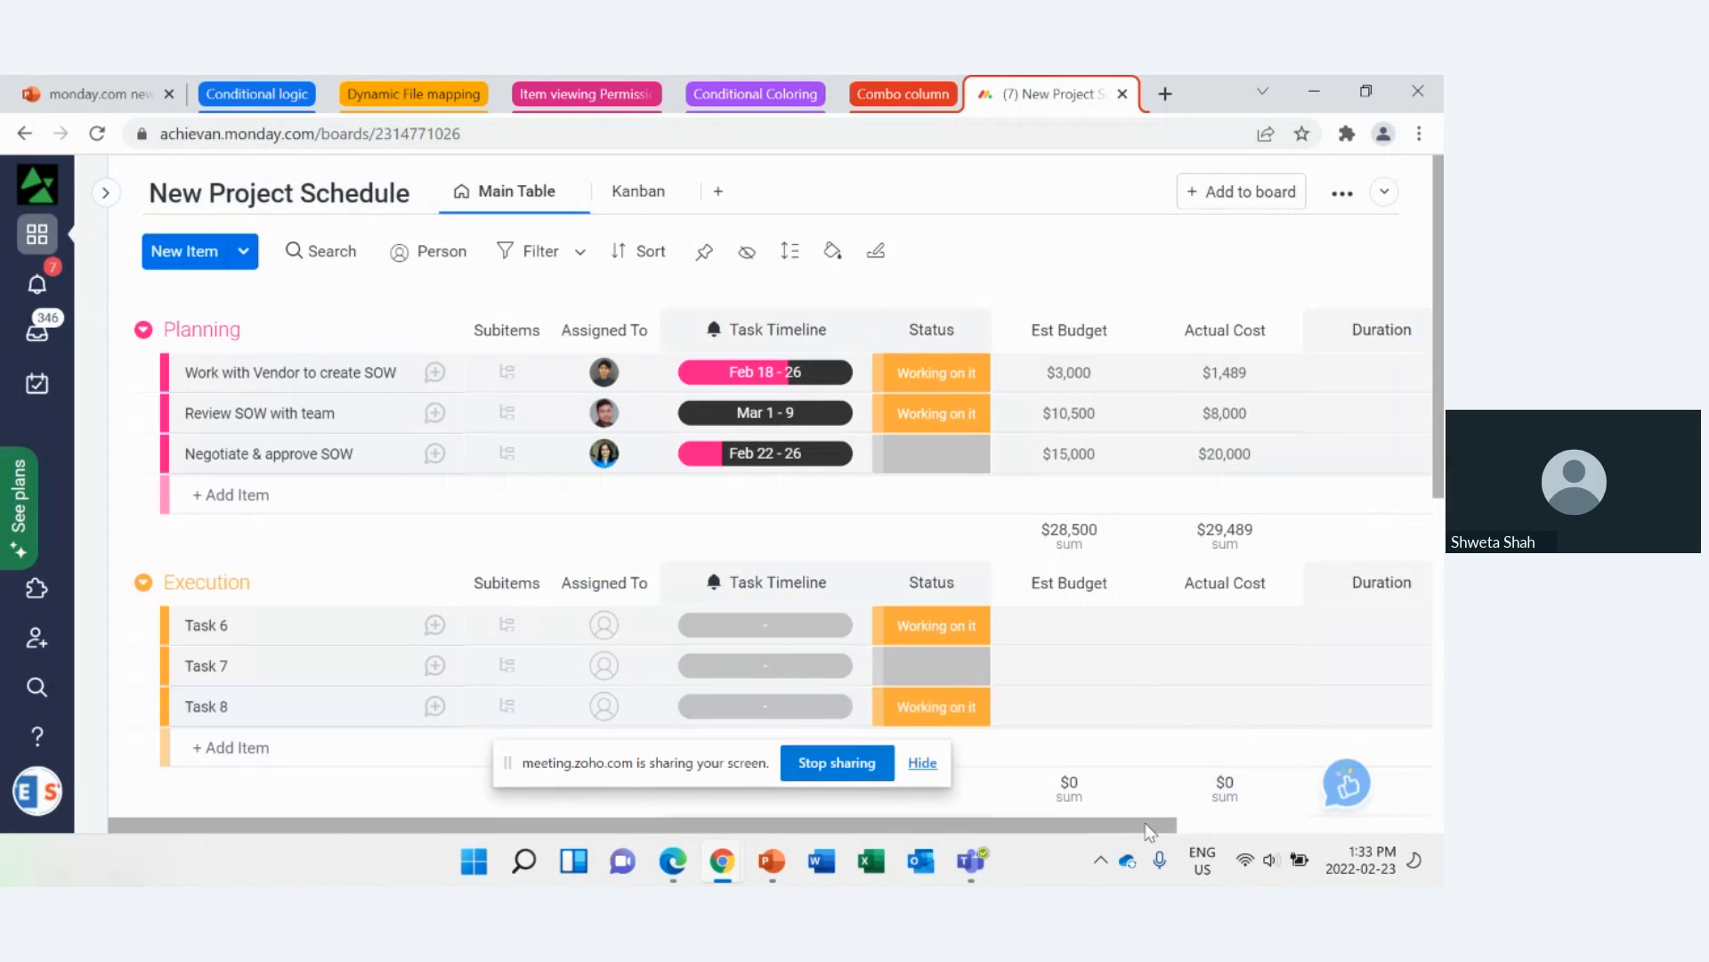
Step: Enter durations of 3, 4 and 5 for the three Planning items in order and check the timeline dates of Review SOW with team
drag(1149, 830, 1411, 821)
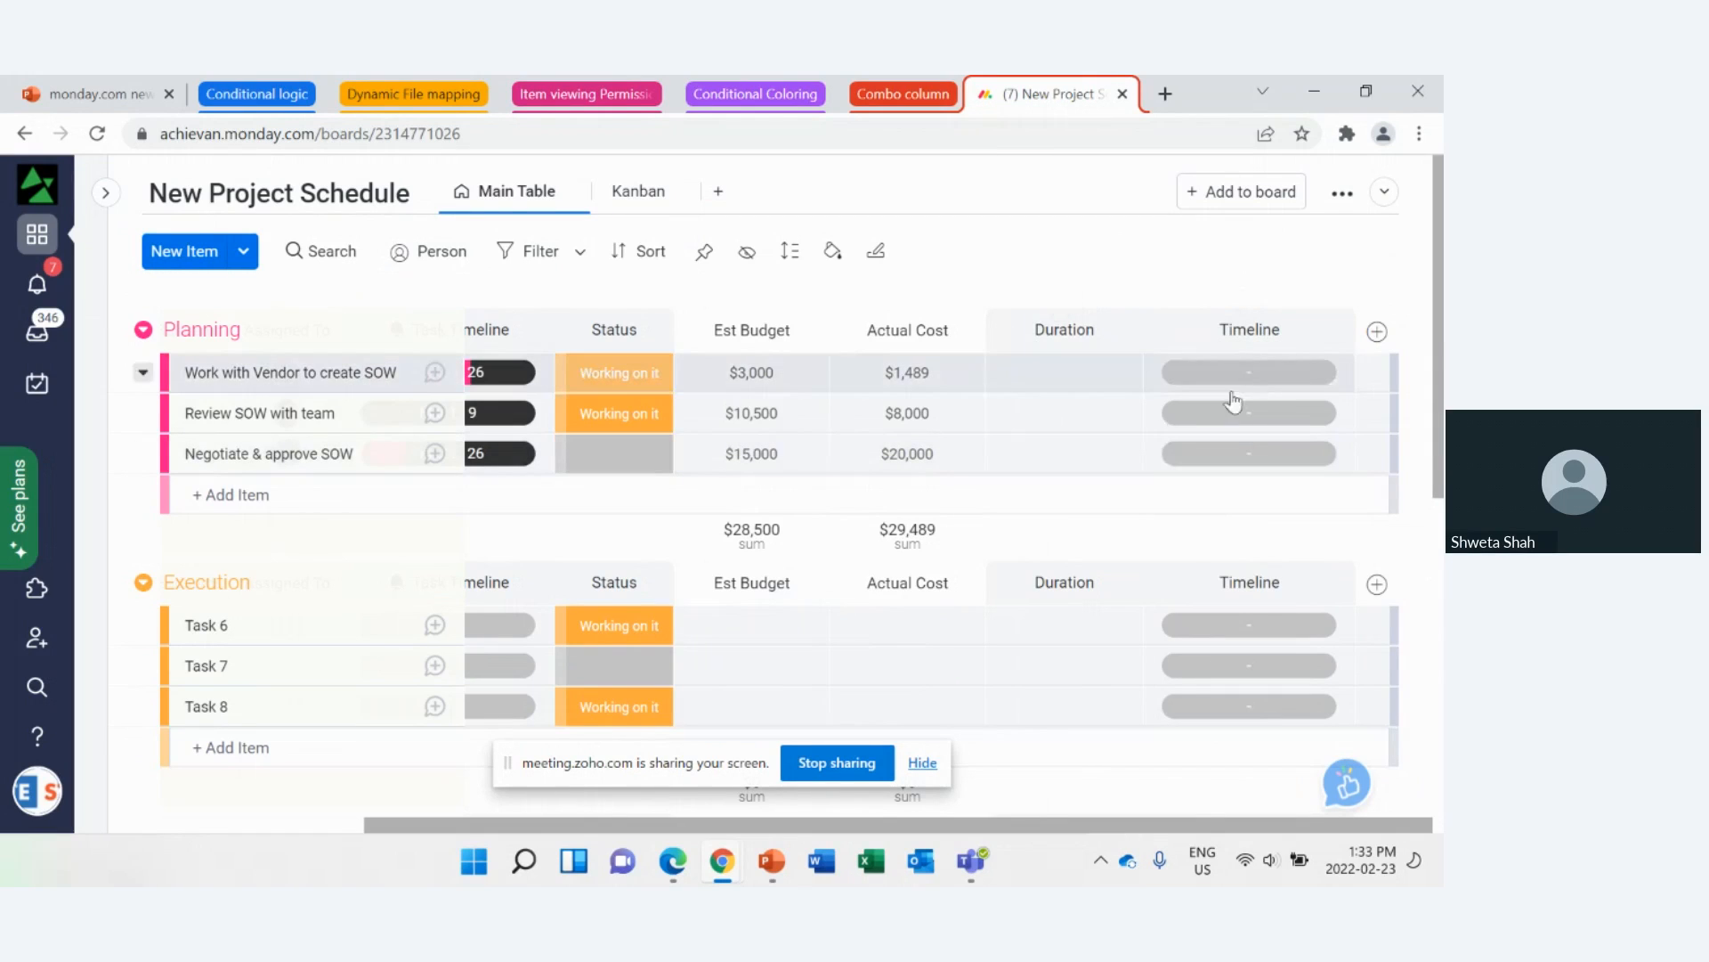
click(1082, 368)
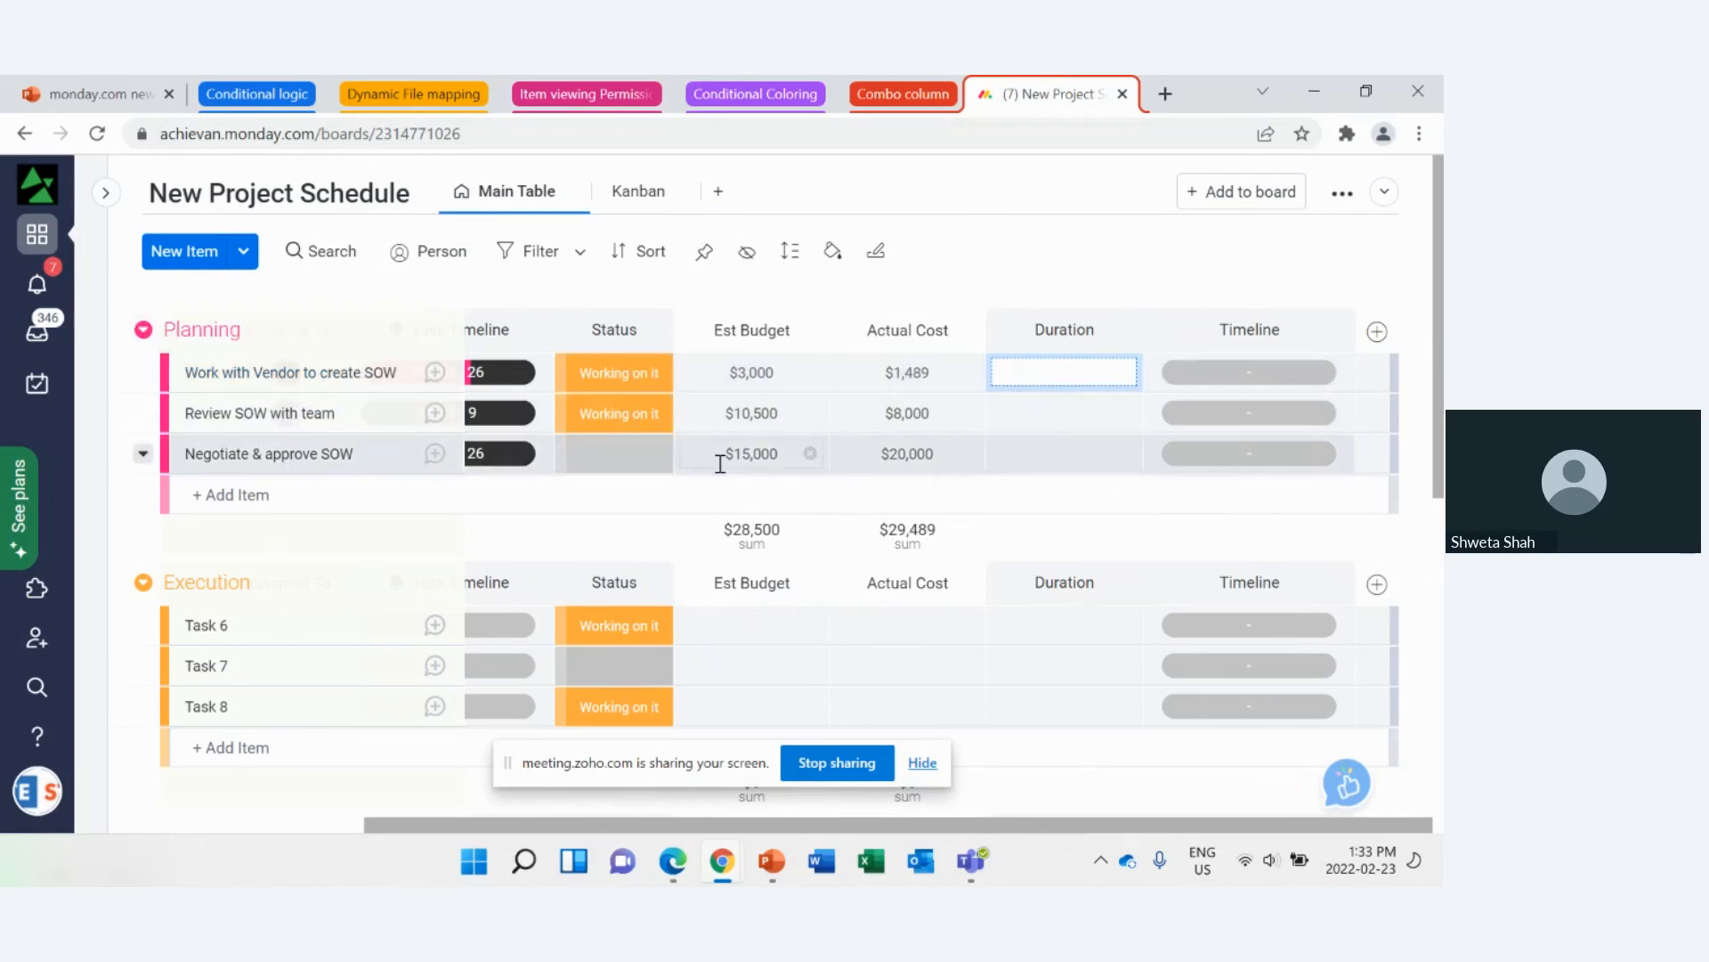
text(3)
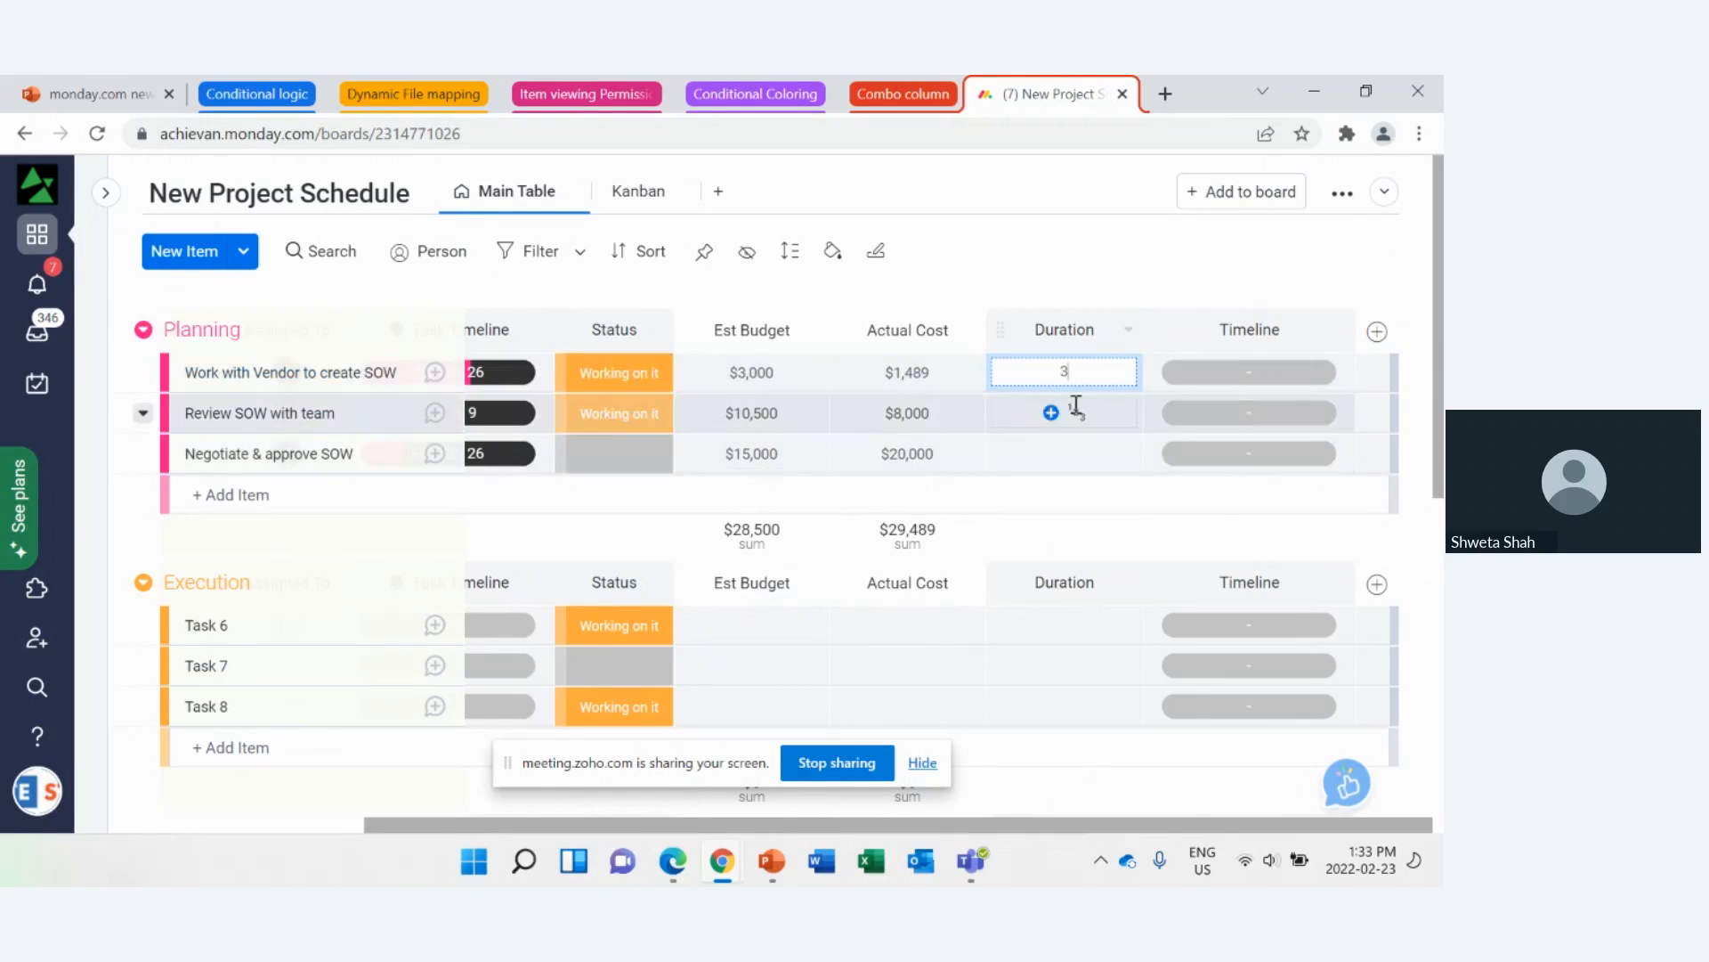
click(1113, 269)
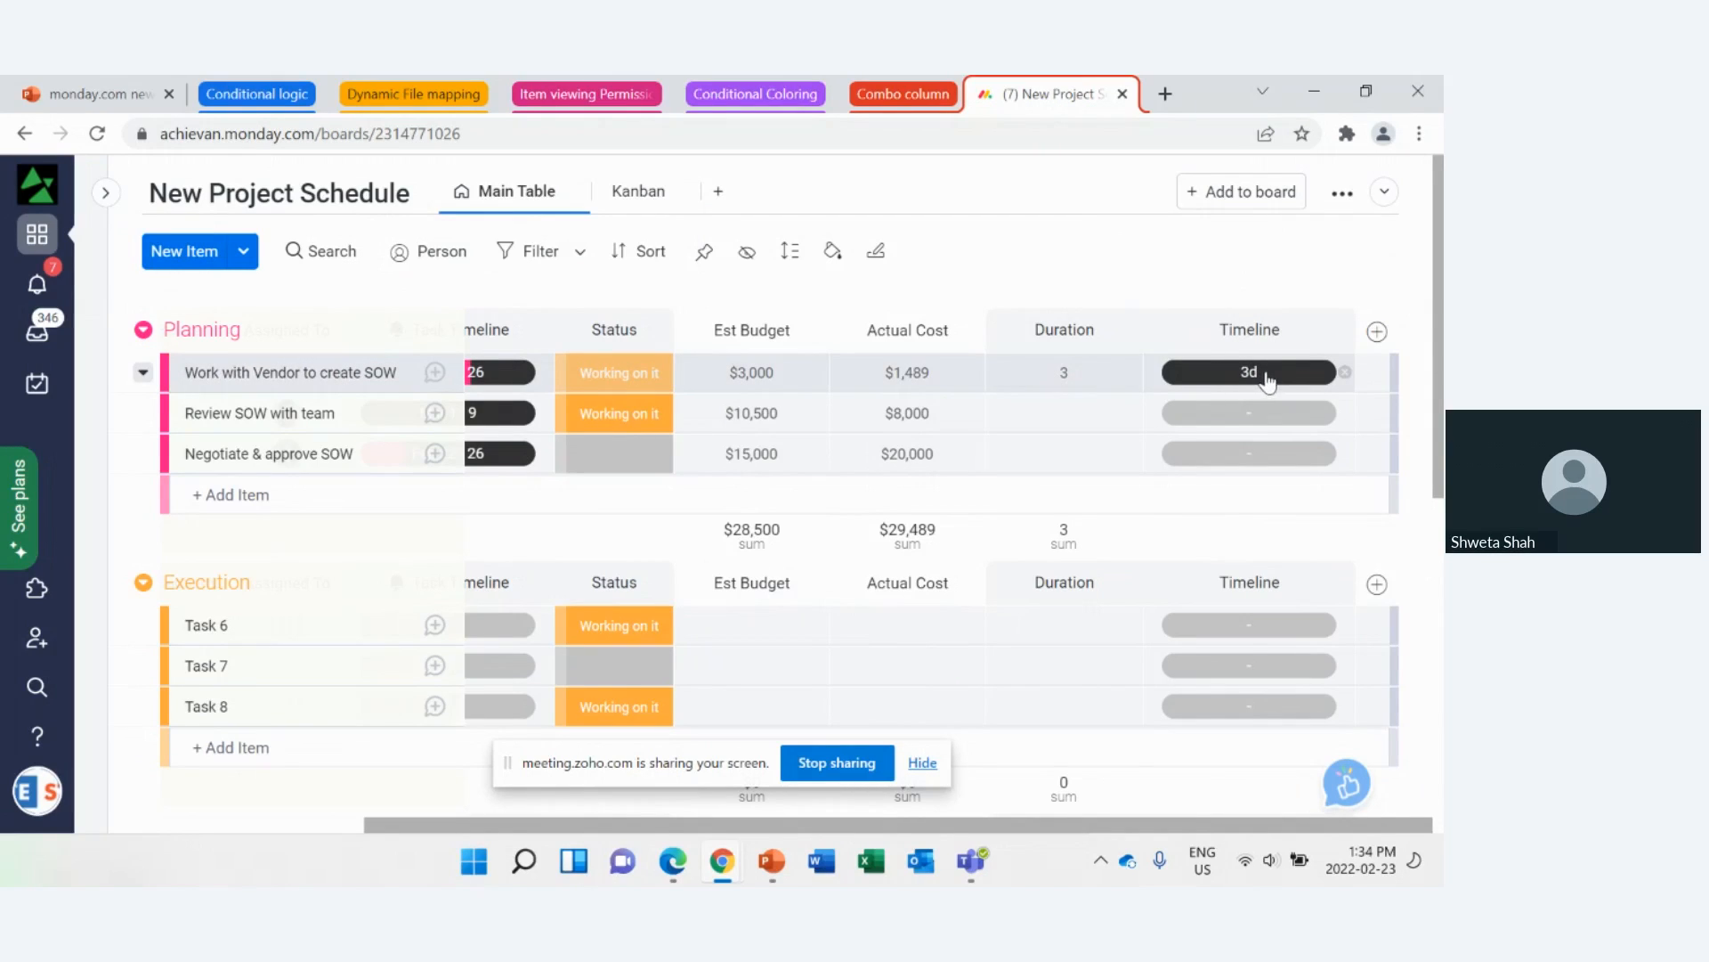
click(1065, 416)
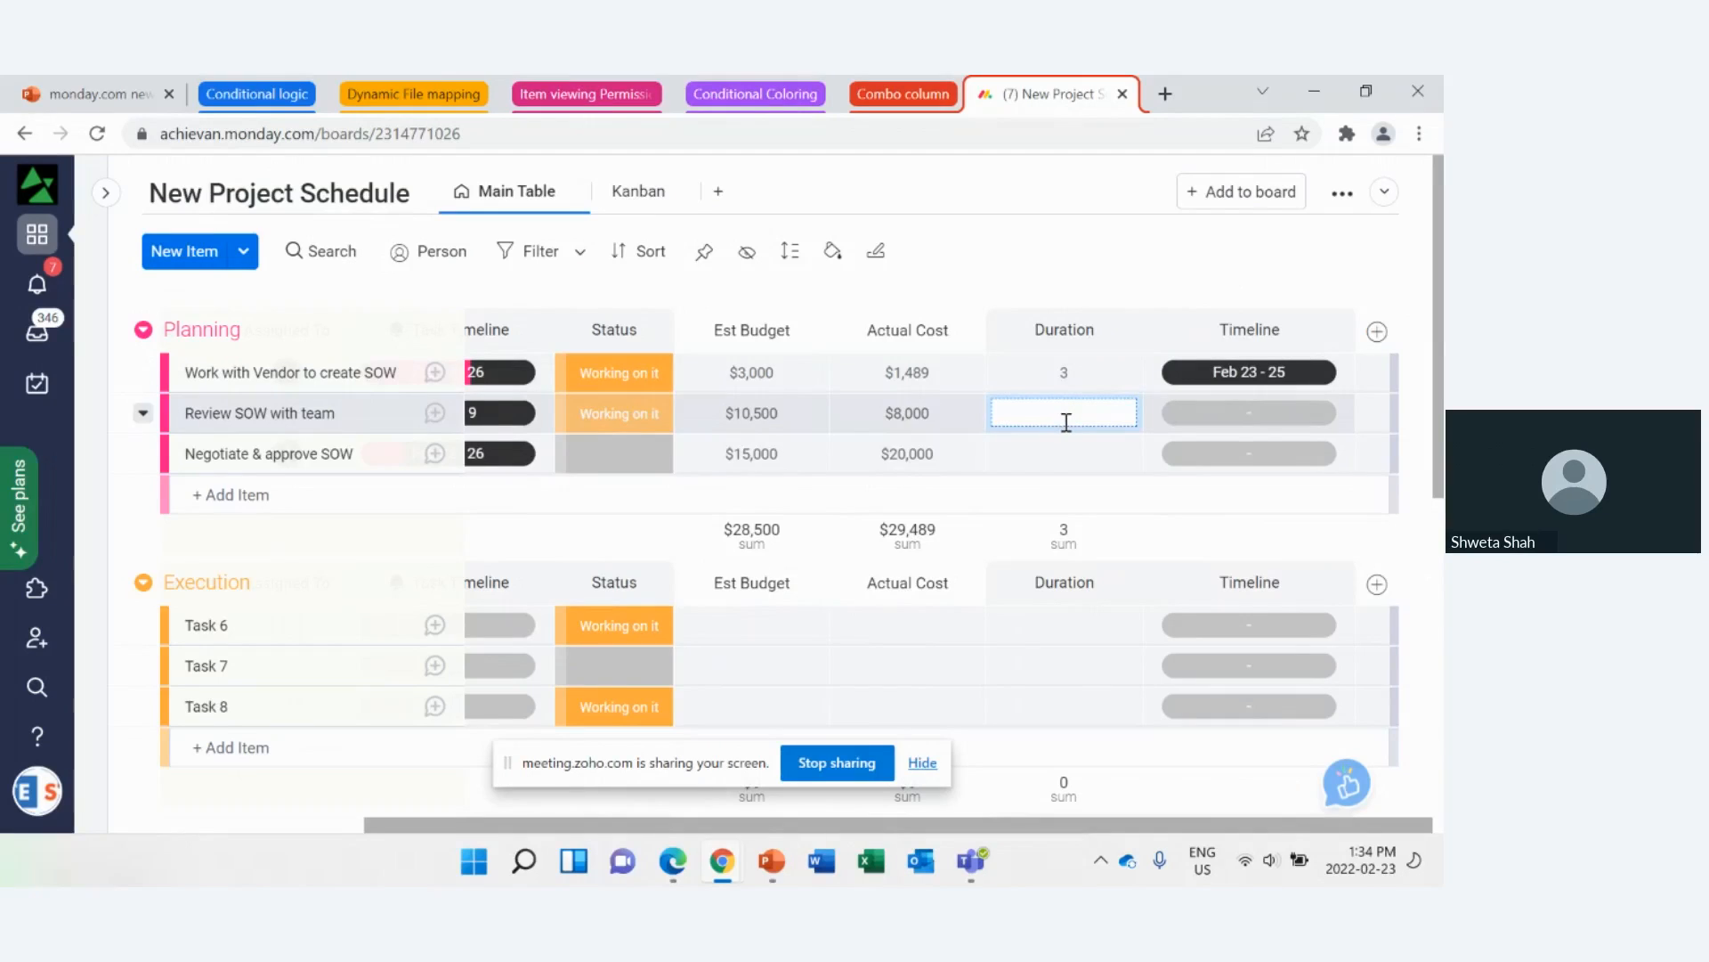
text(4)
click(1065, 454)
text(5)
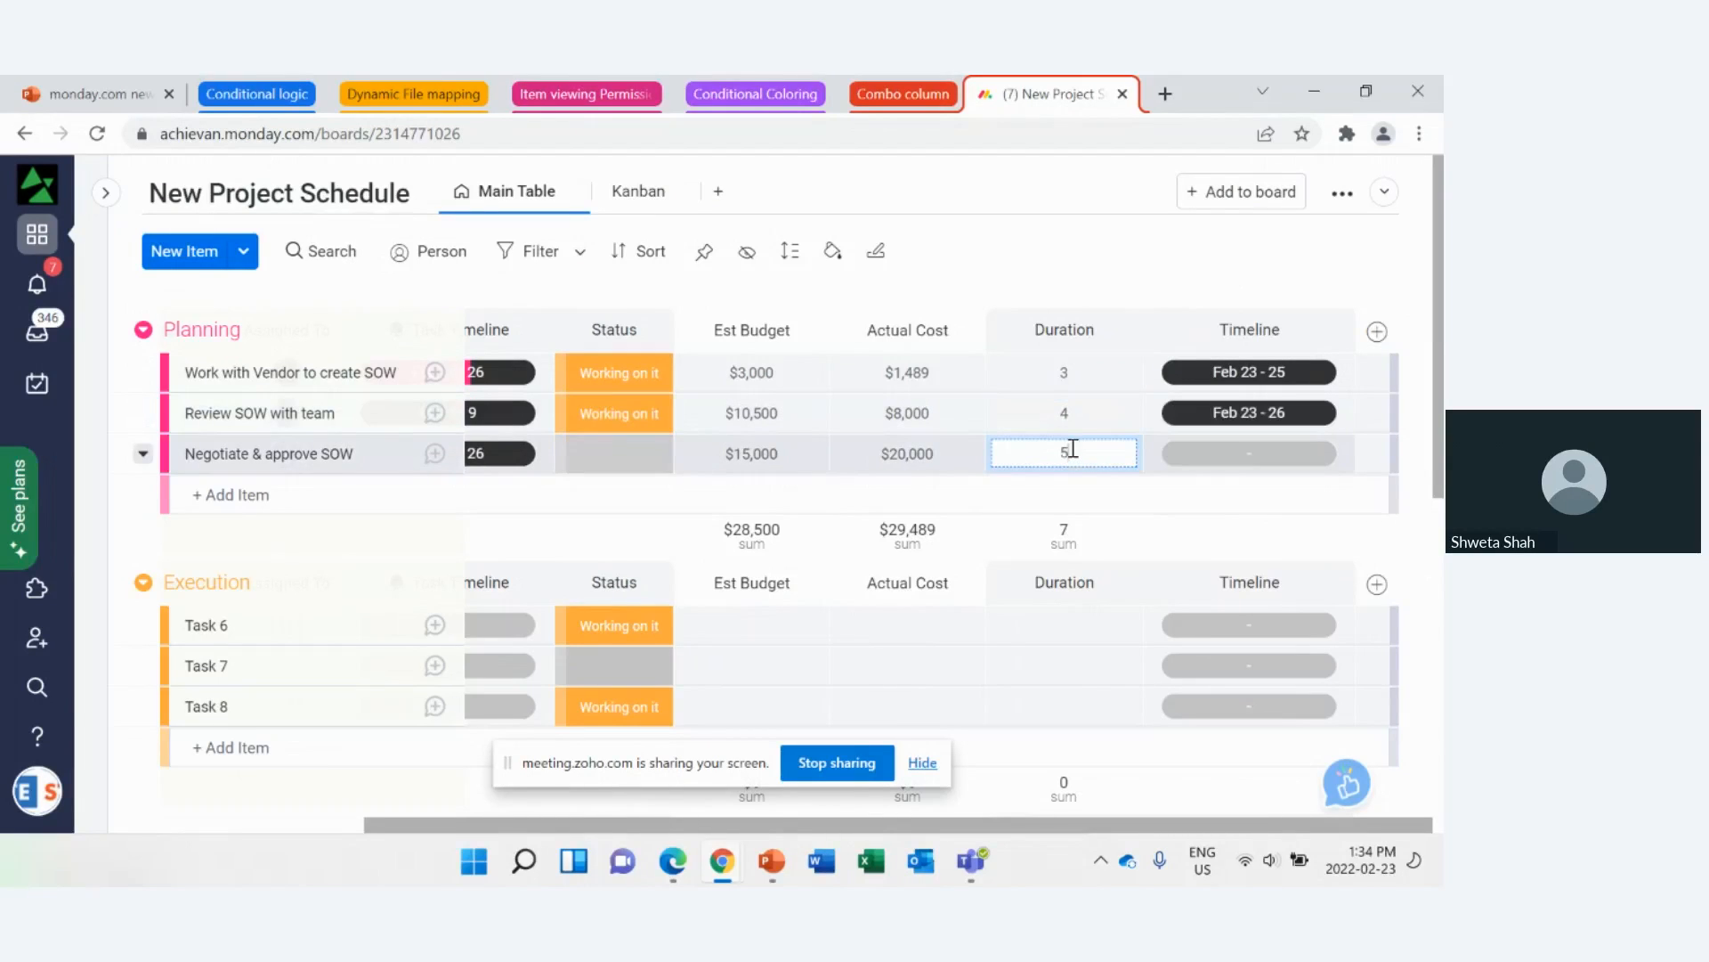
click(1153, 274)
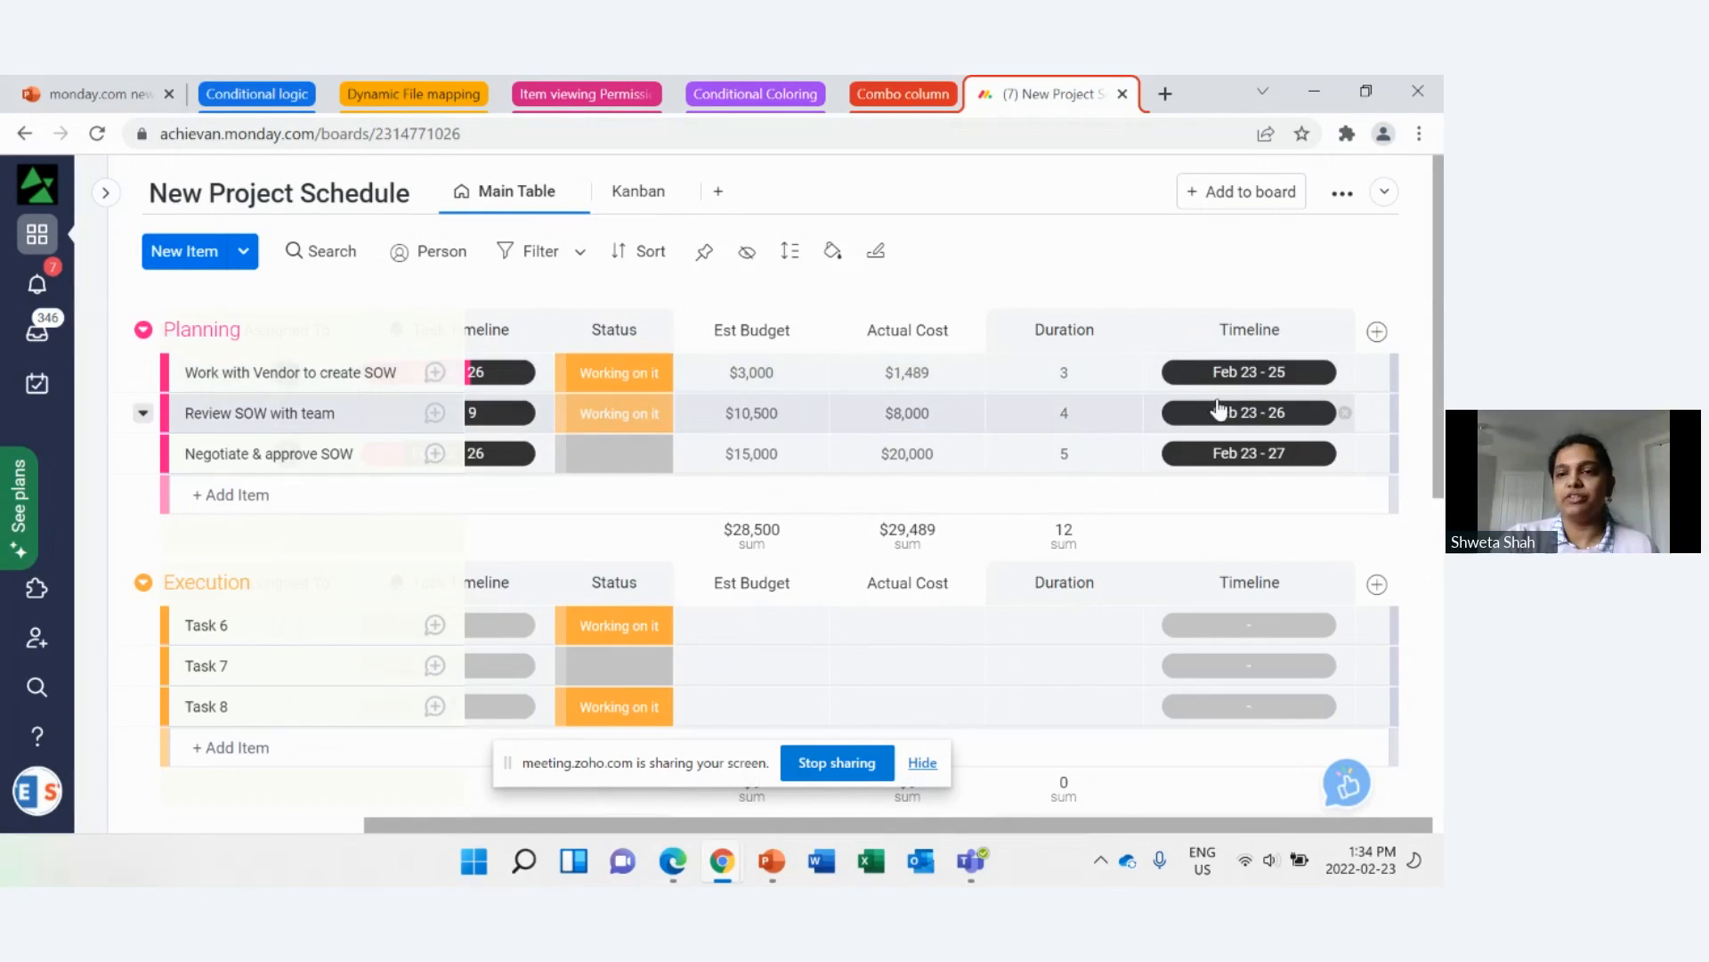
click(1267, 414)
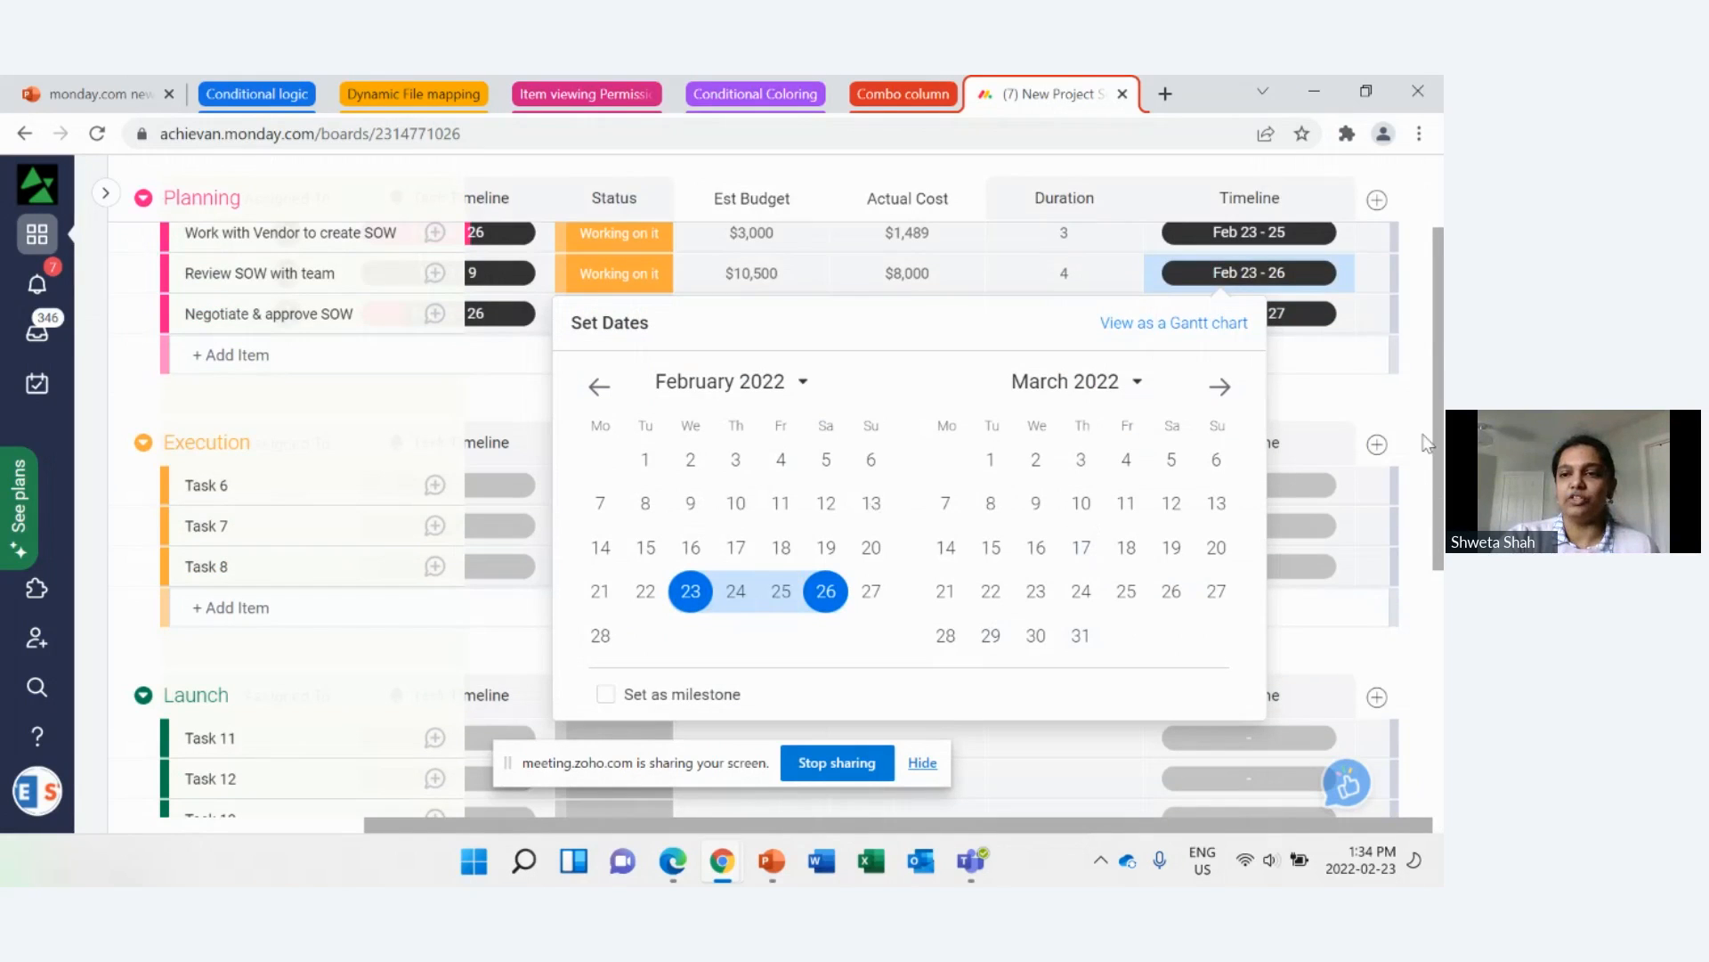
click(1389, 405)
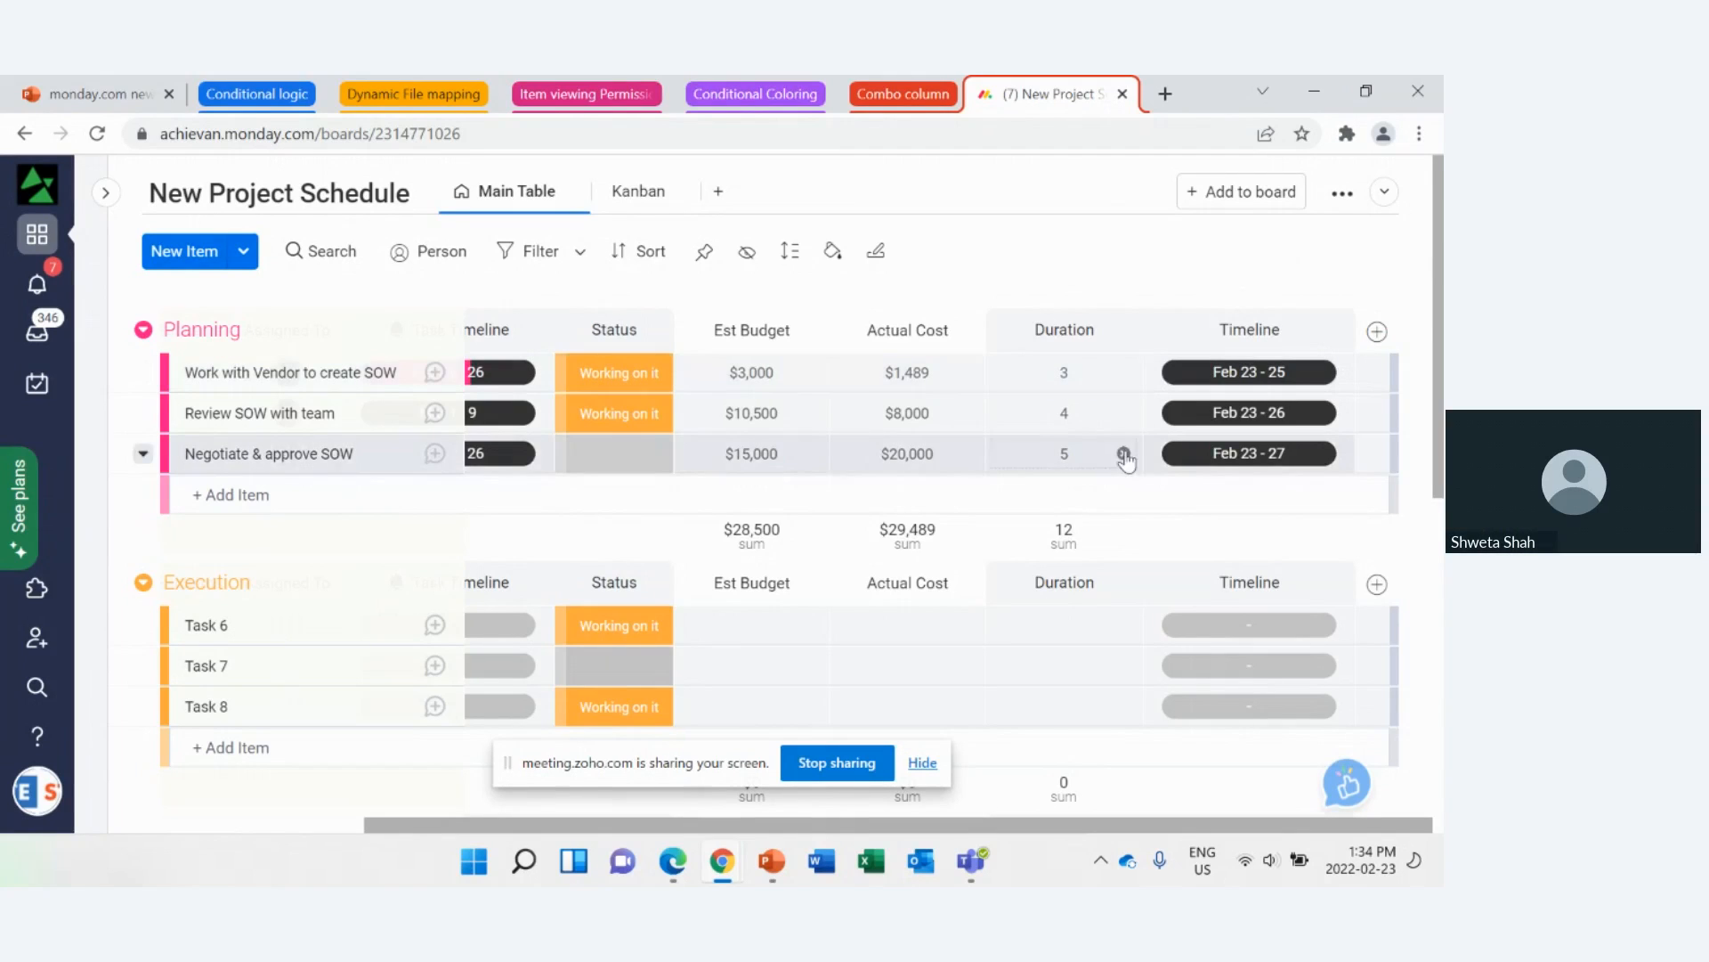
Step: Clear the Duration of Negotiate & approve SOW and set its new Timeline to March 8–24, 2022
click(1124, 454)
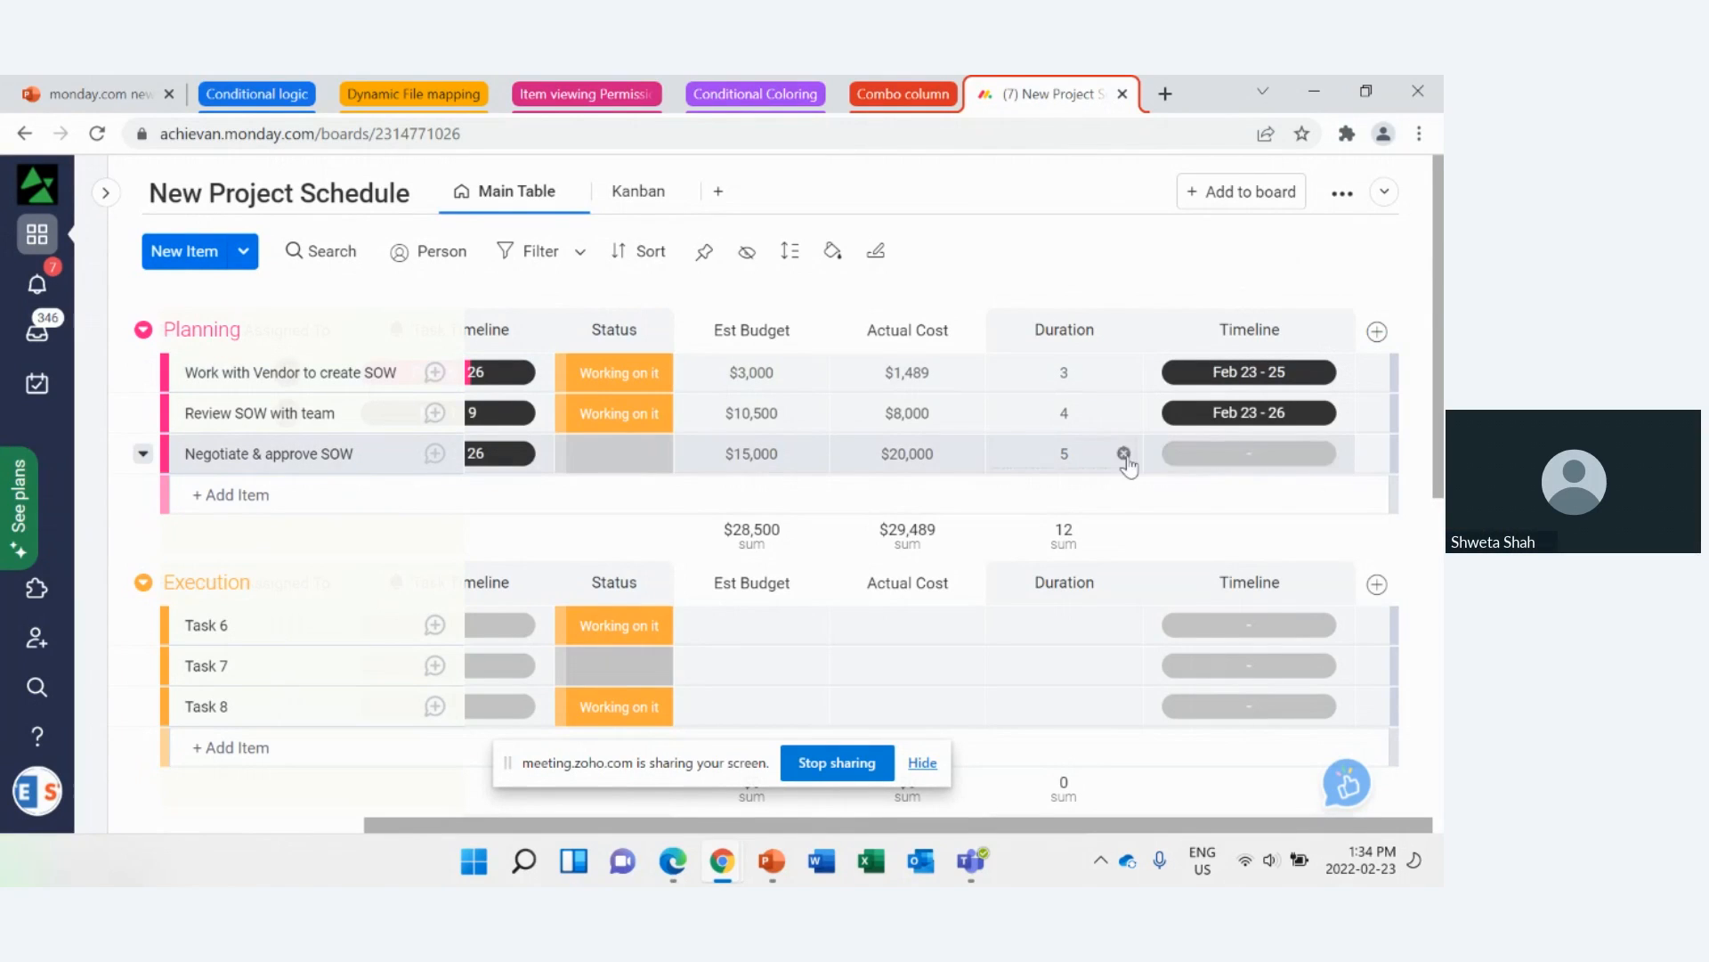
click(1125, 454)
click(1260, 454)
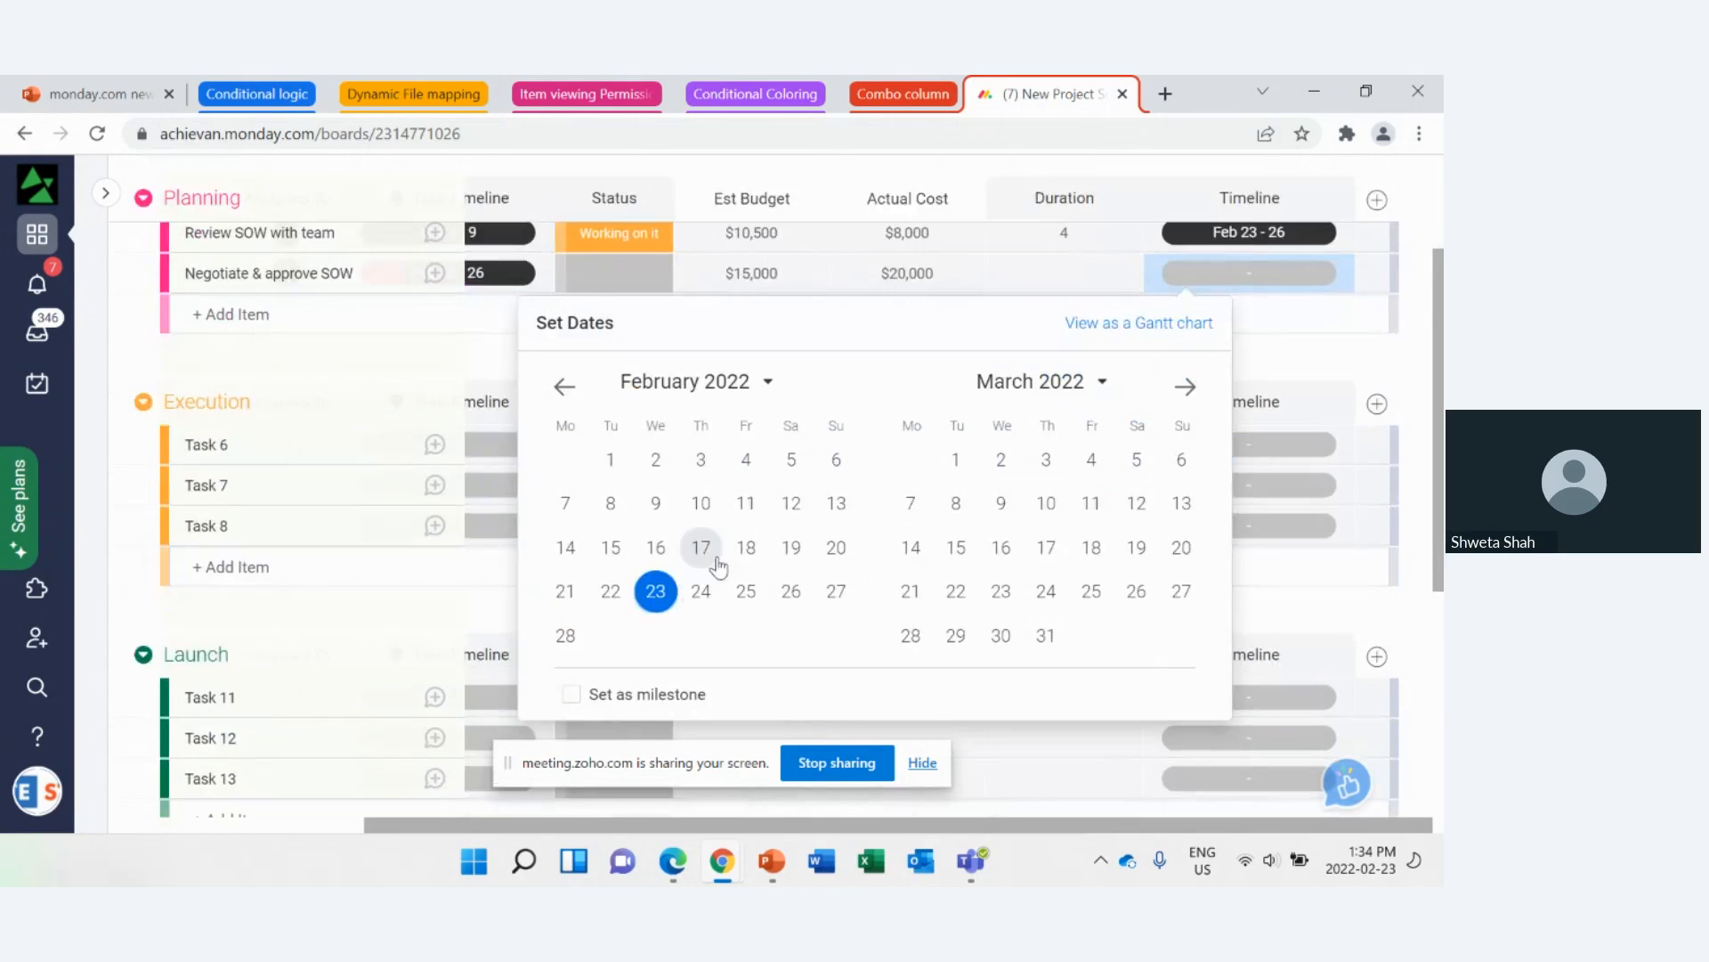
click(1091, 503)
click(960, 513)
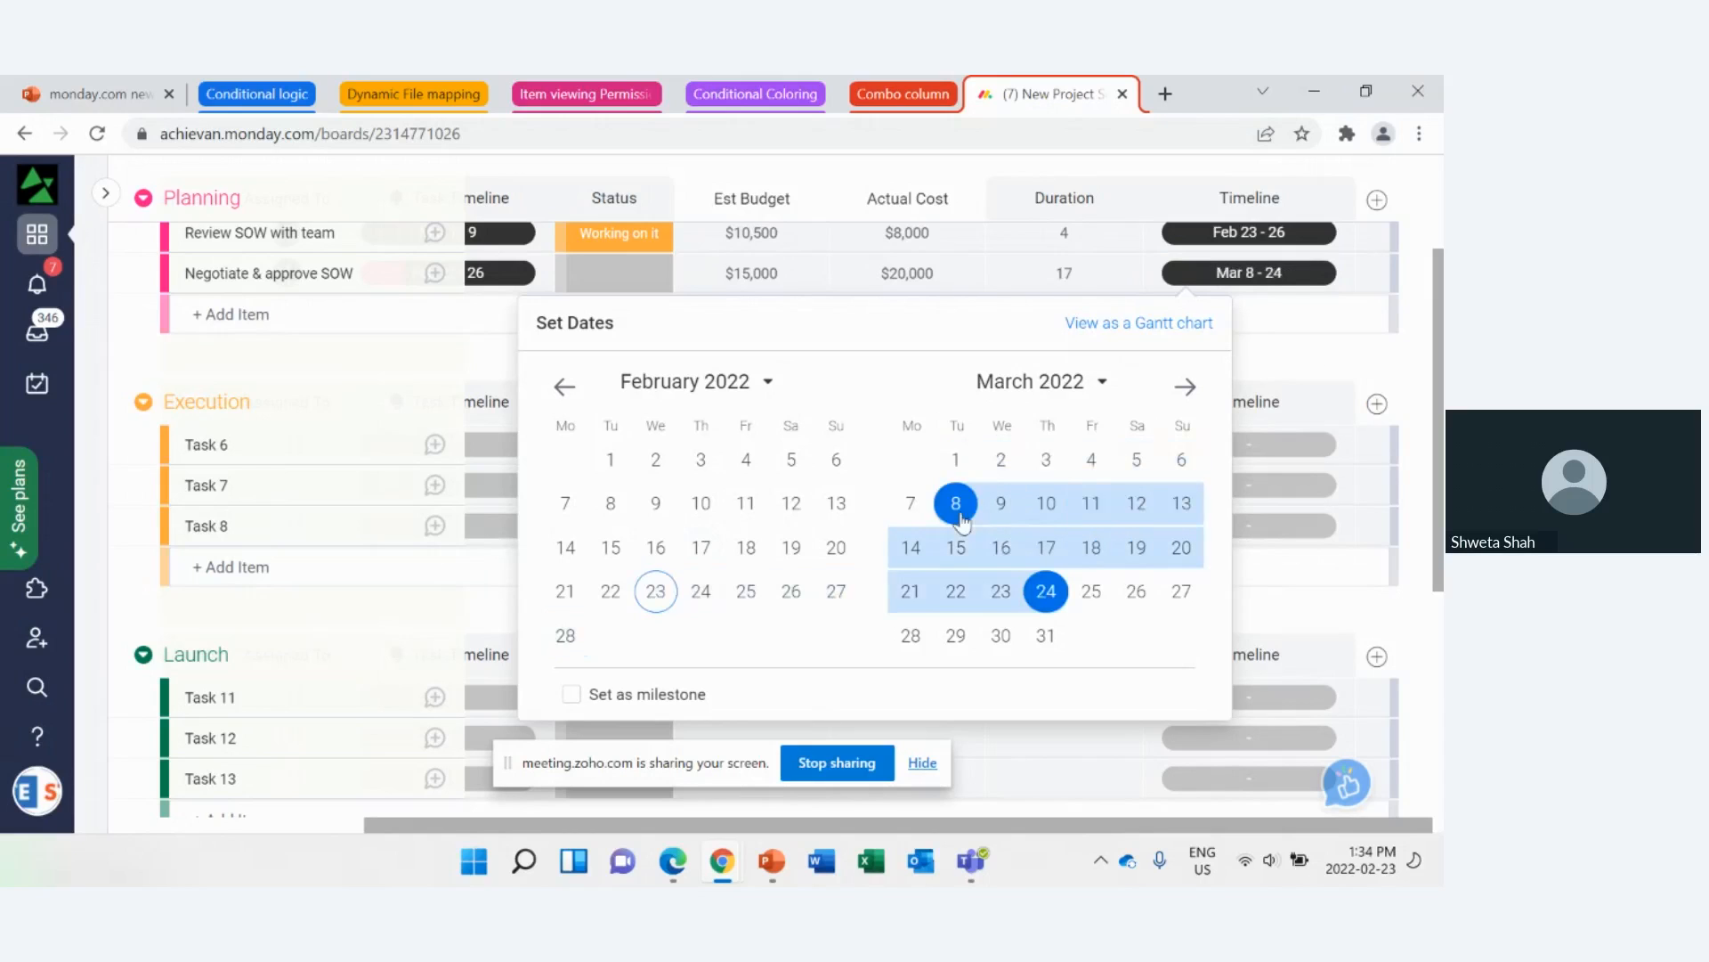
click(1413, 354)
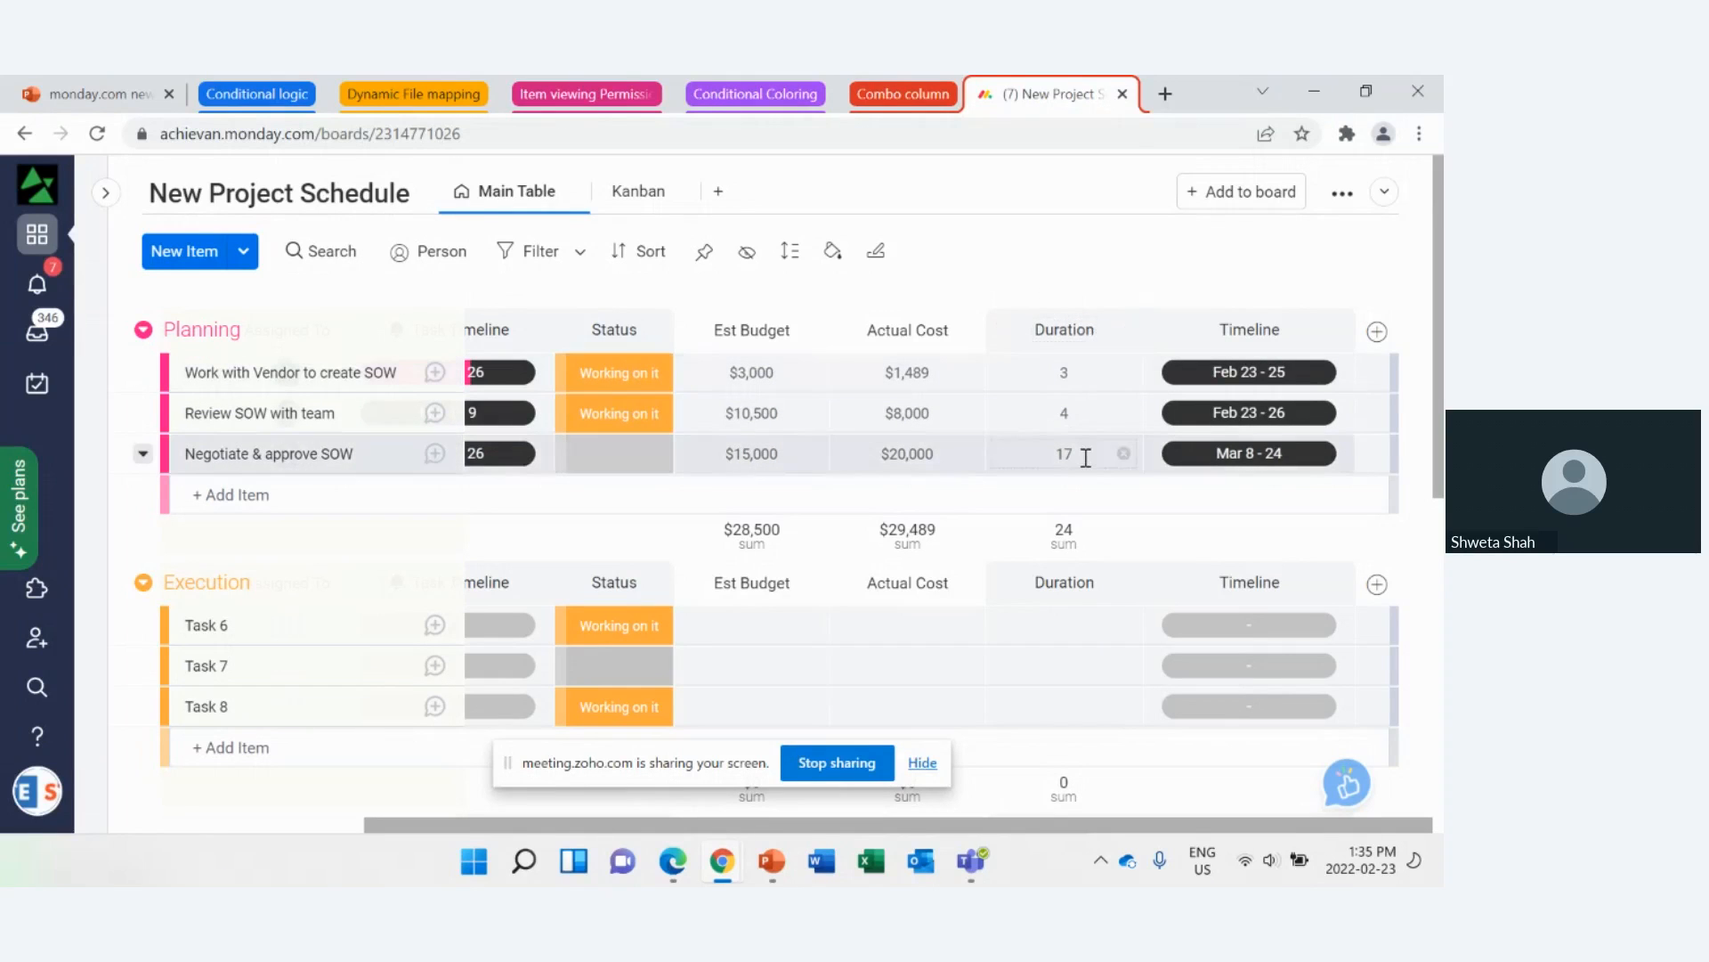
mouse_move(1253, 462)
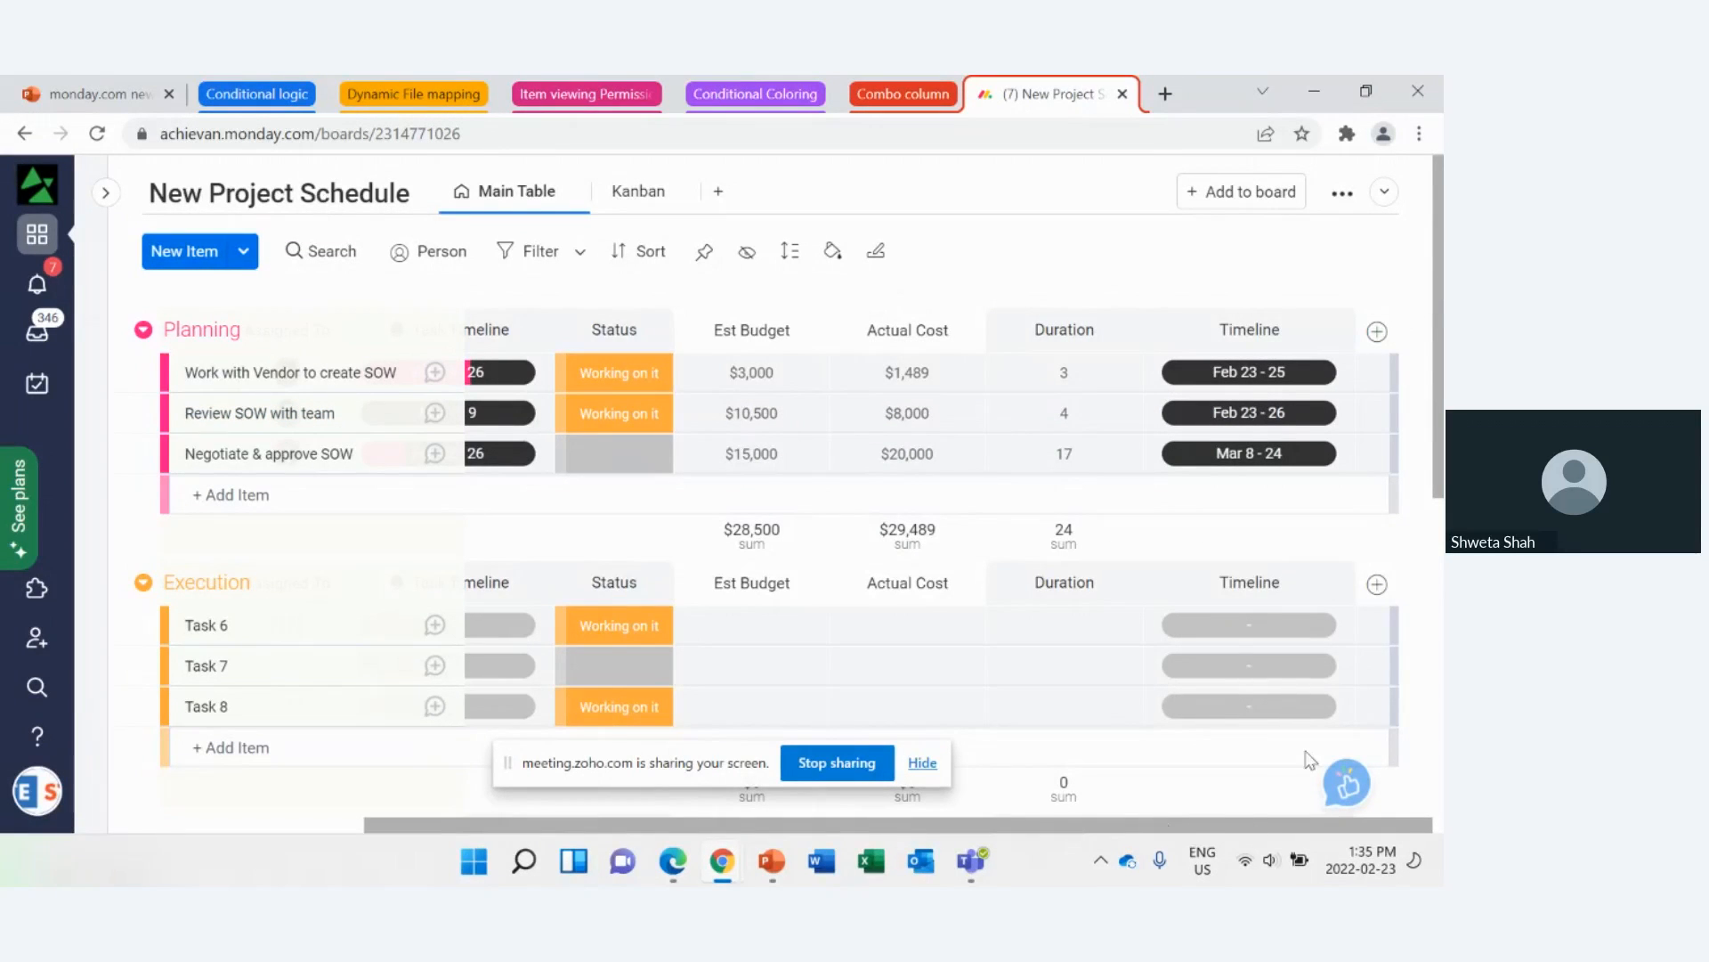
Step: Search the Column Center for "dep" and add the Dependency column to the board
click(1378, 334)
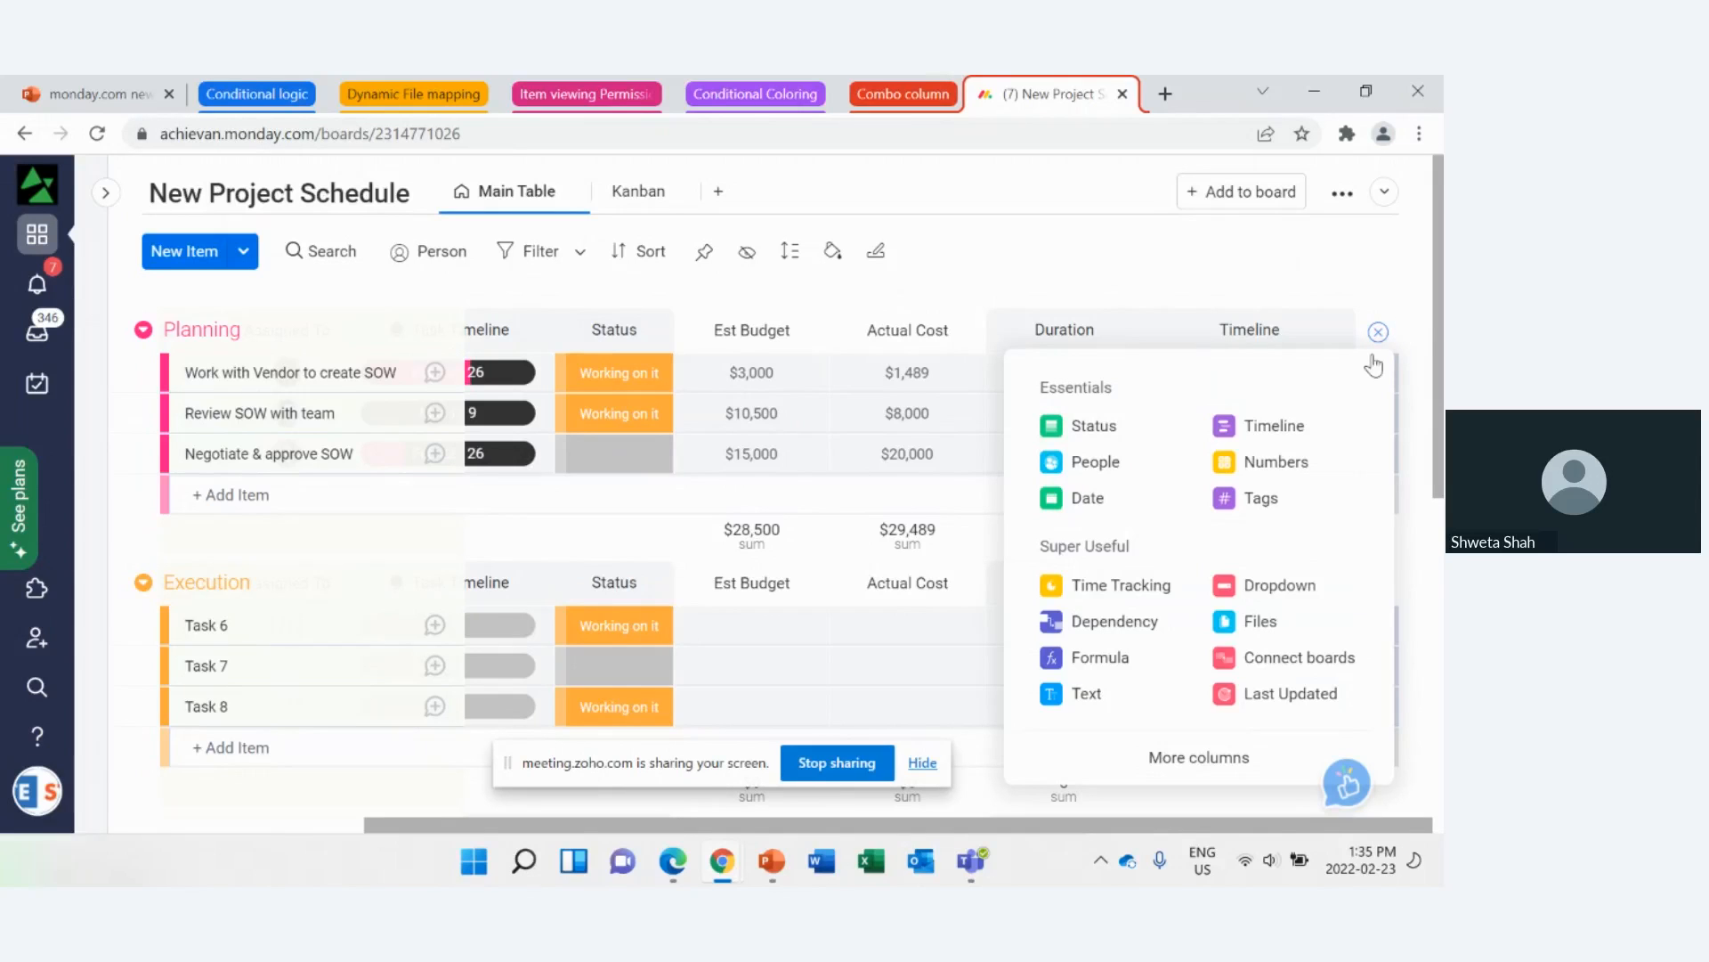
click(1209, 759)
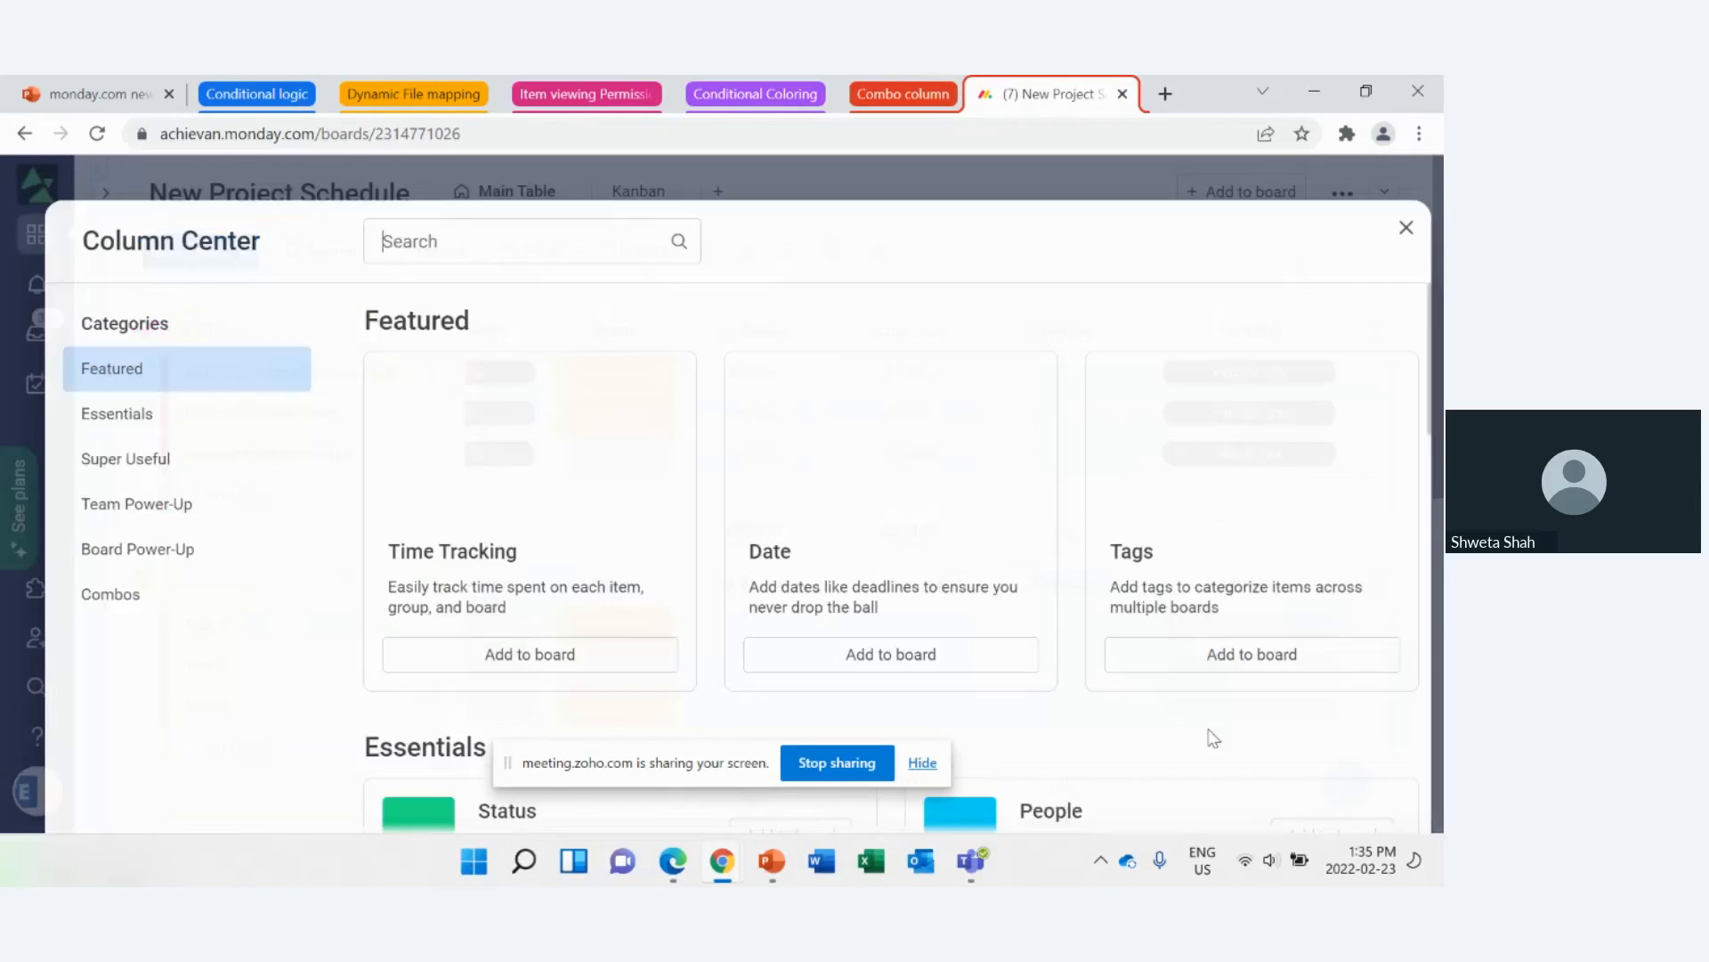
click(451, 251)
text(dep)
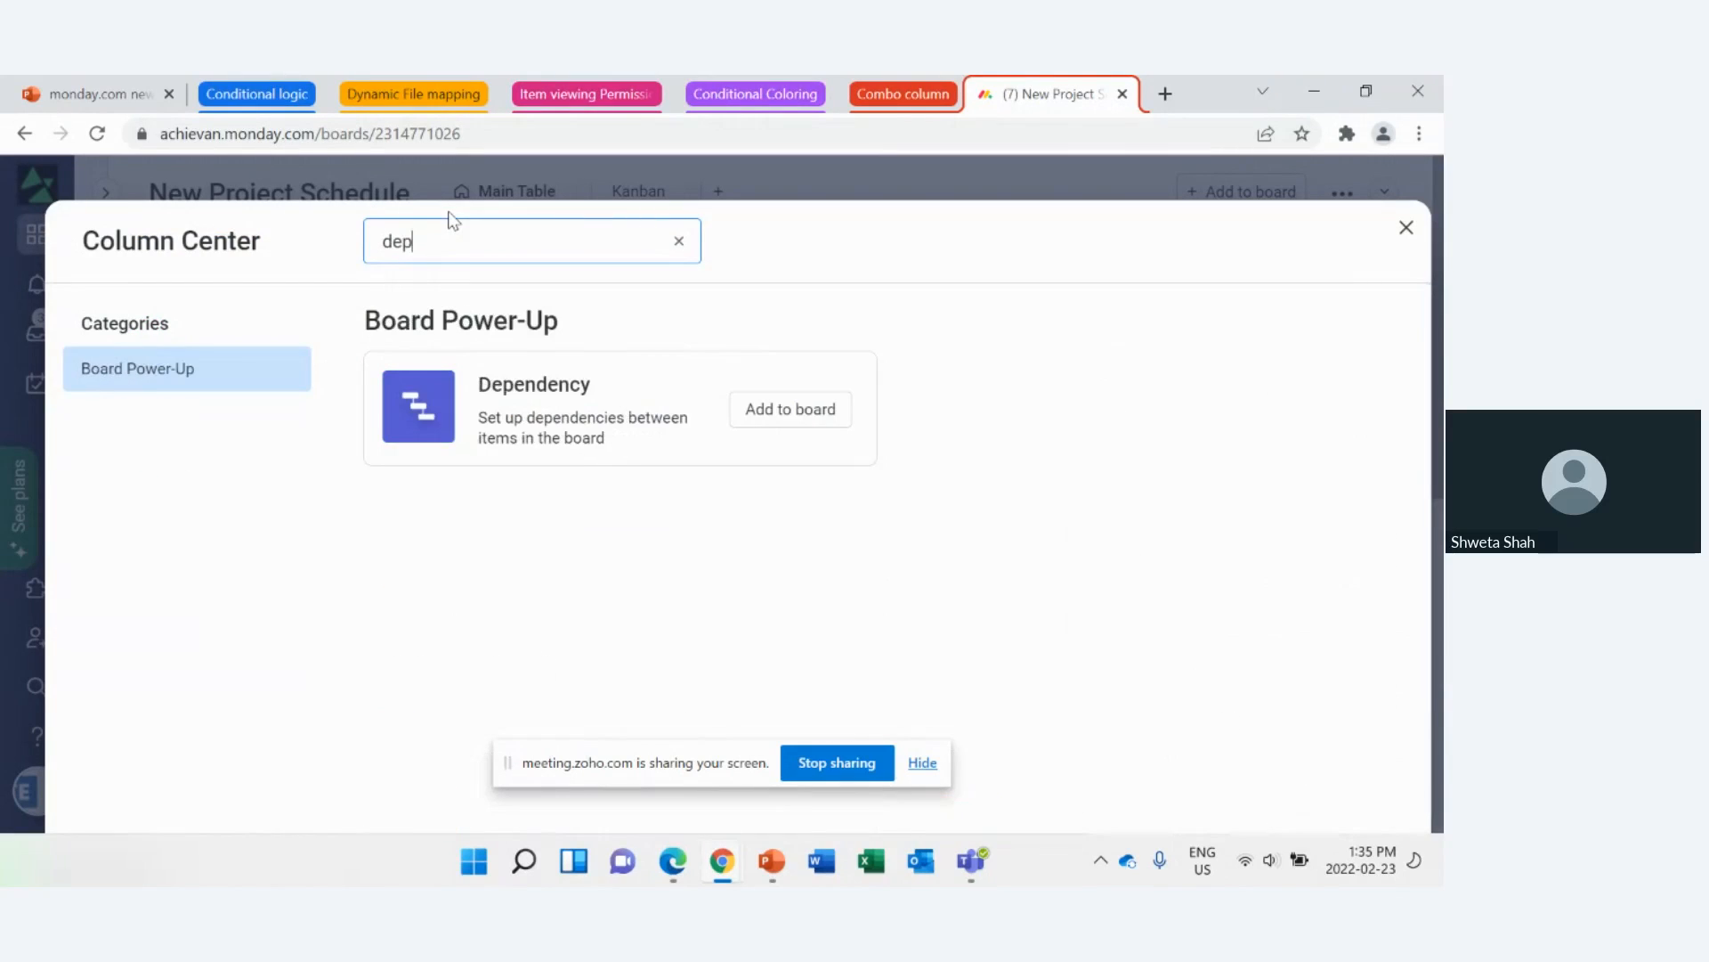
click(767, 412)
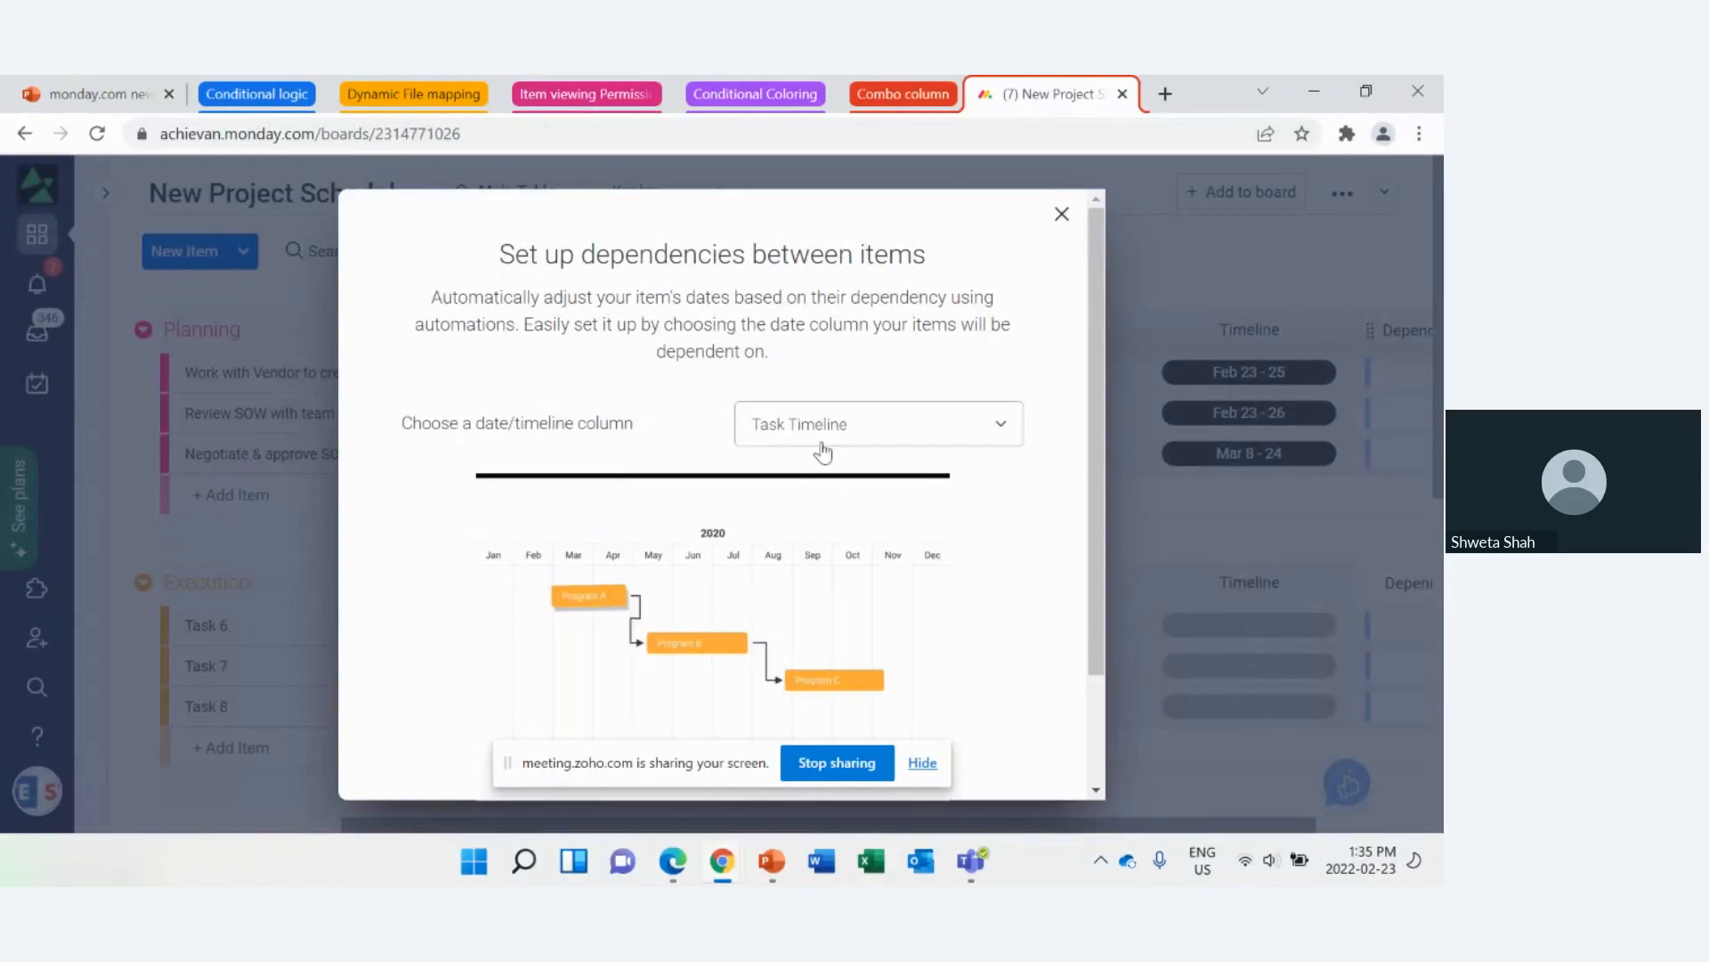
Step: Set up item dependencies on the combo's Timeline column instead of Task Timeline and connect the columns
click(852, 438)
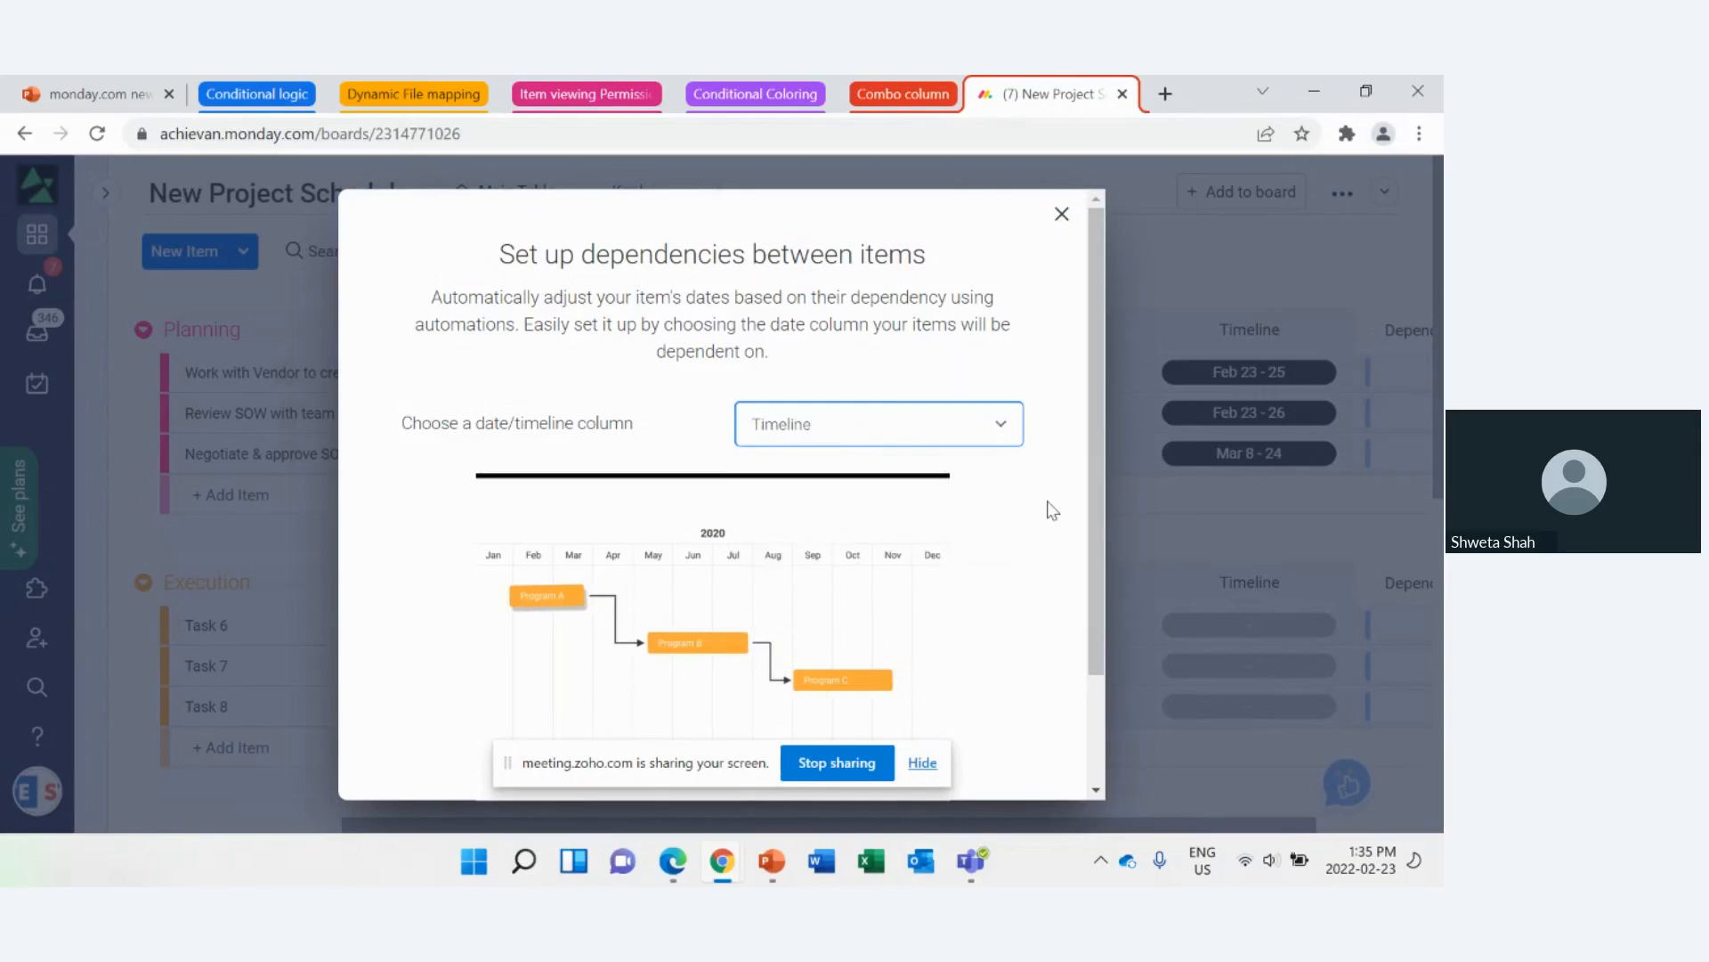
scroll(1093, 511, down, 2)
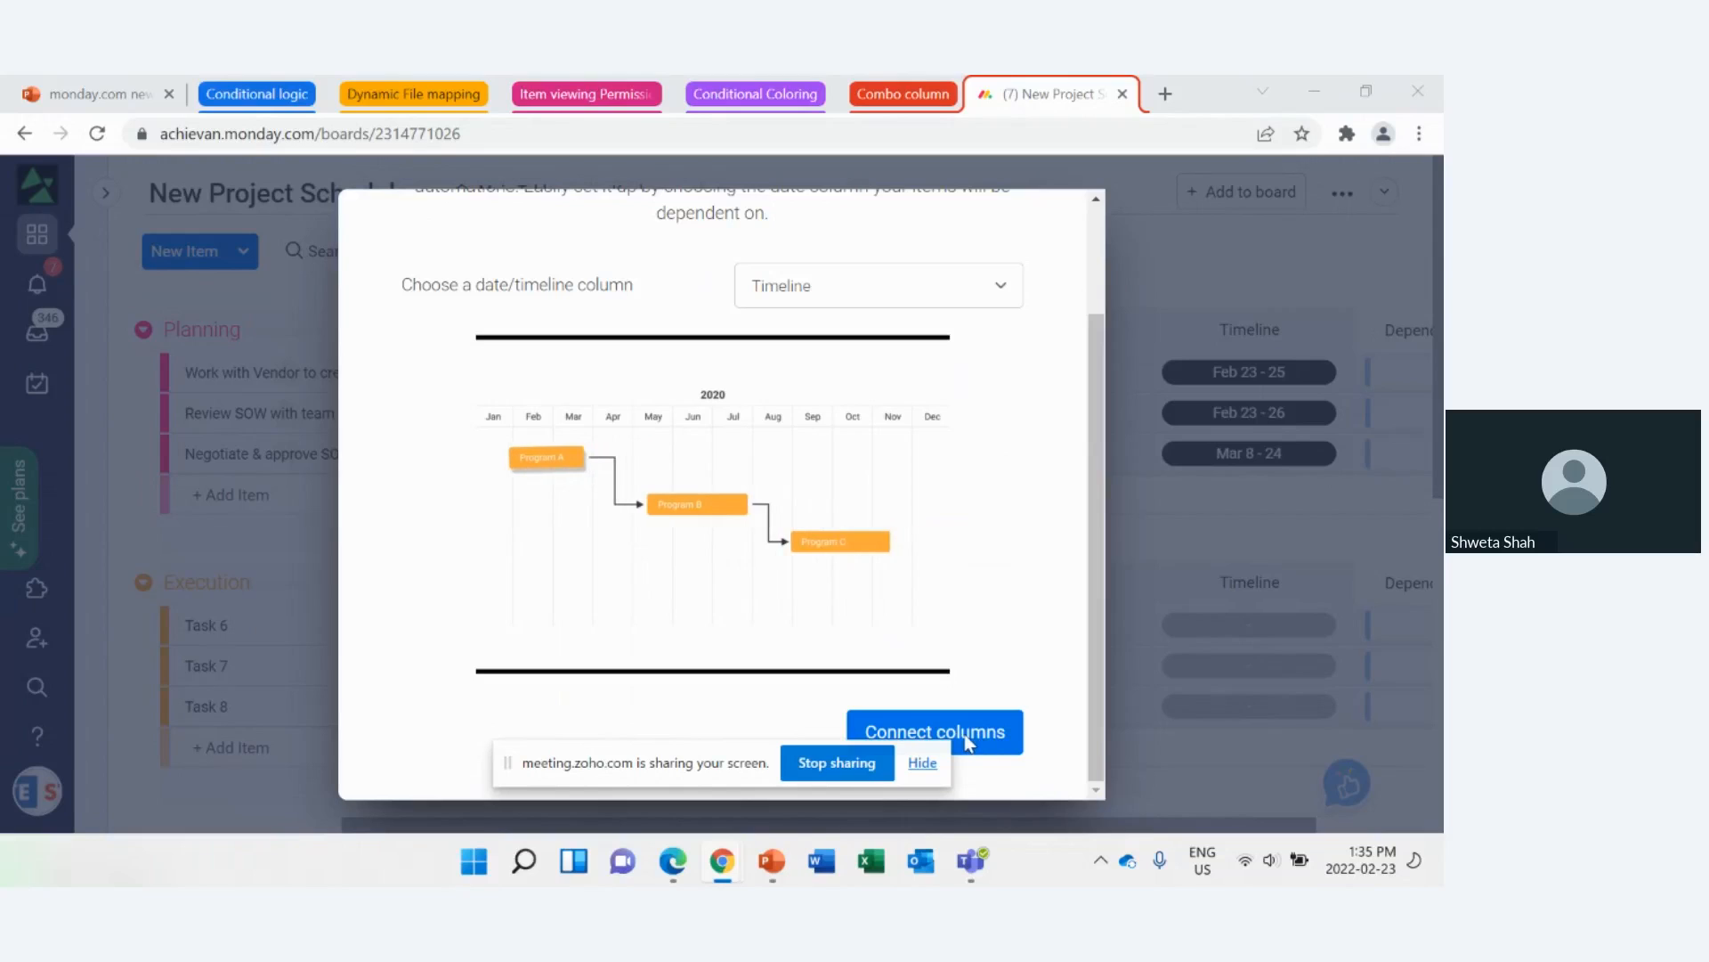
click(1095, 570)
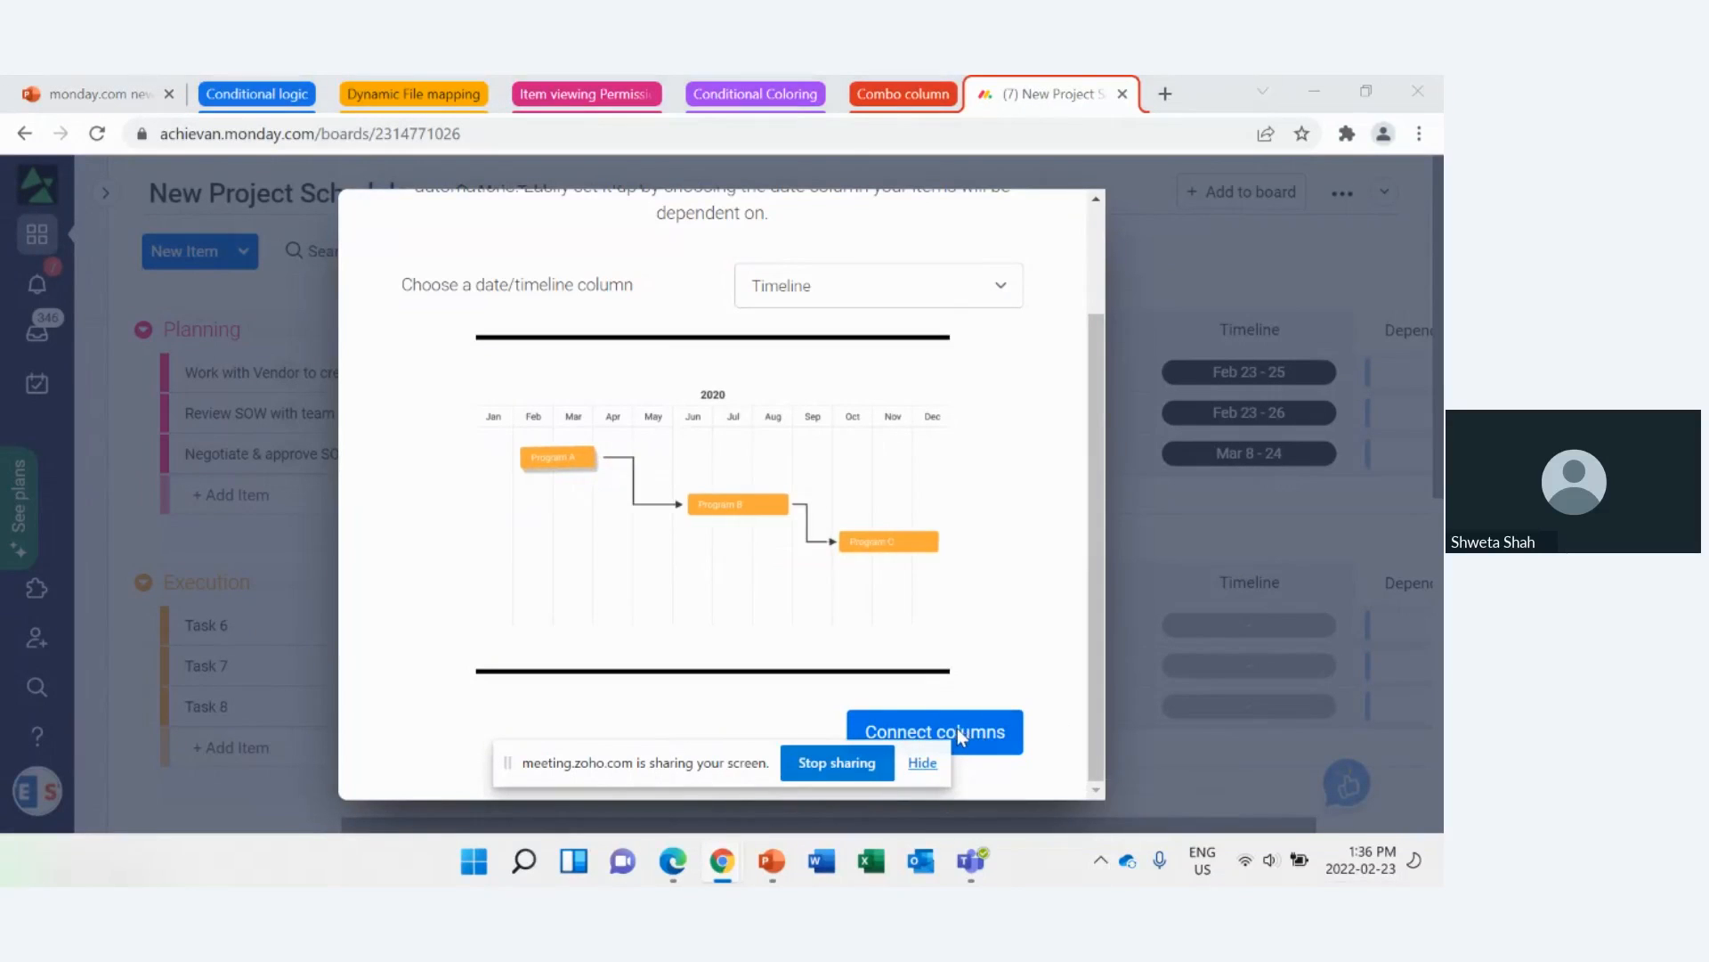
click(891, 294)
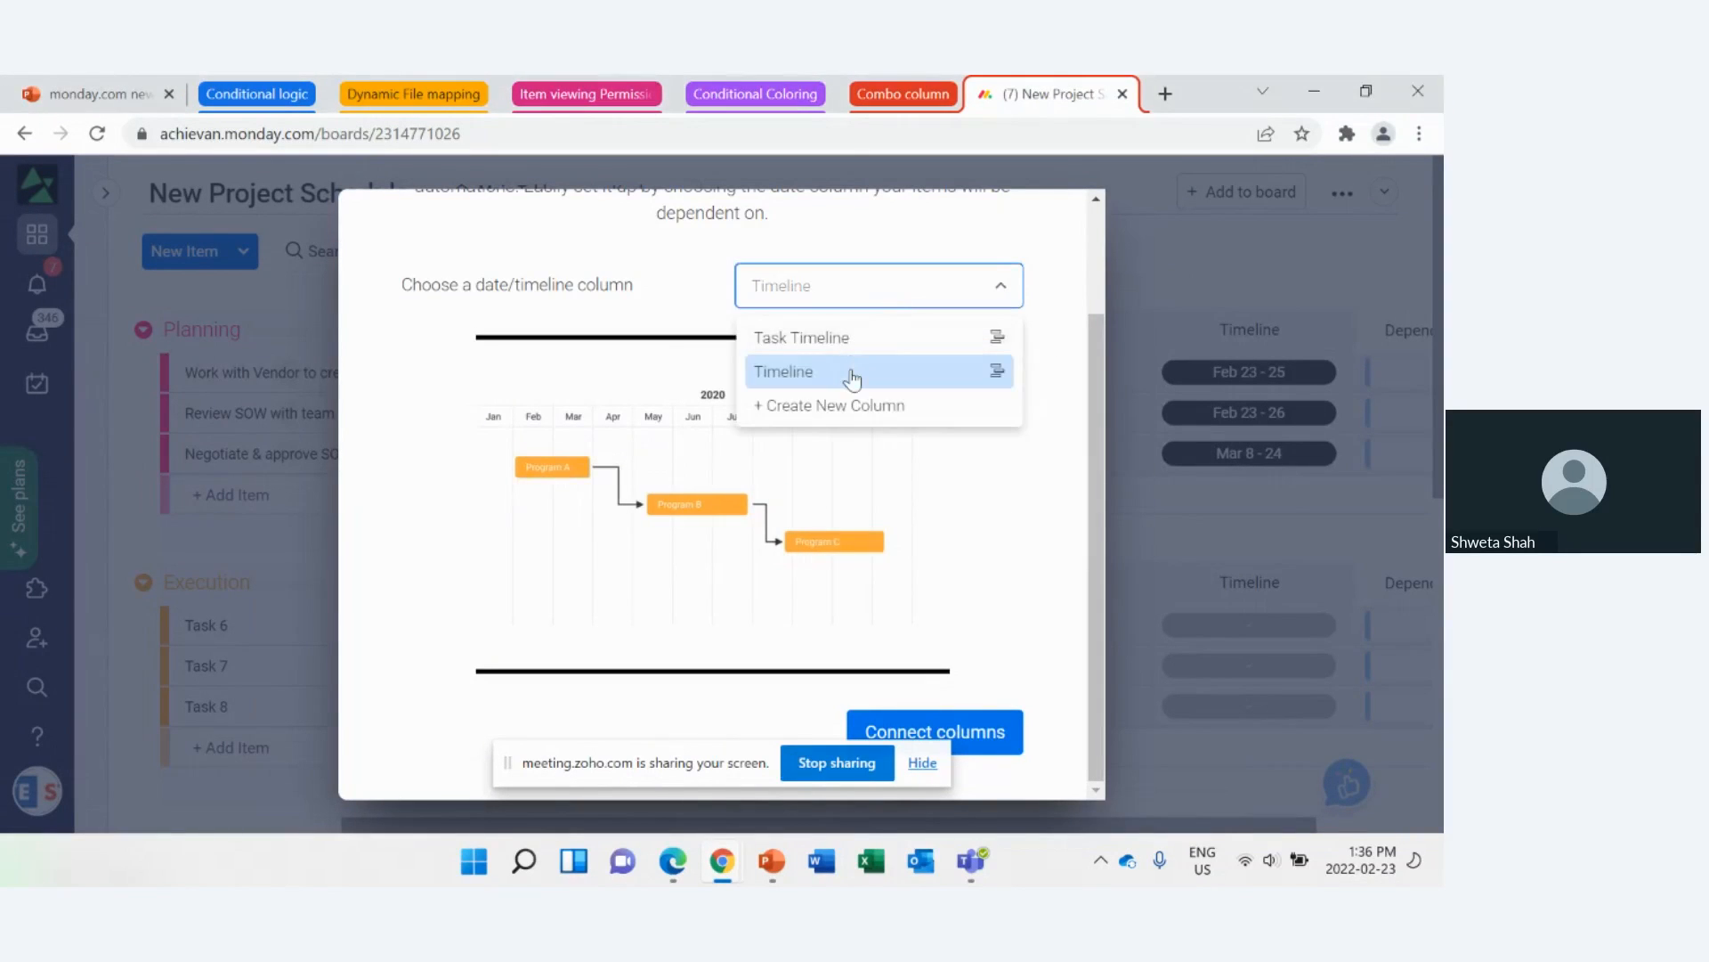
click(856, 372)
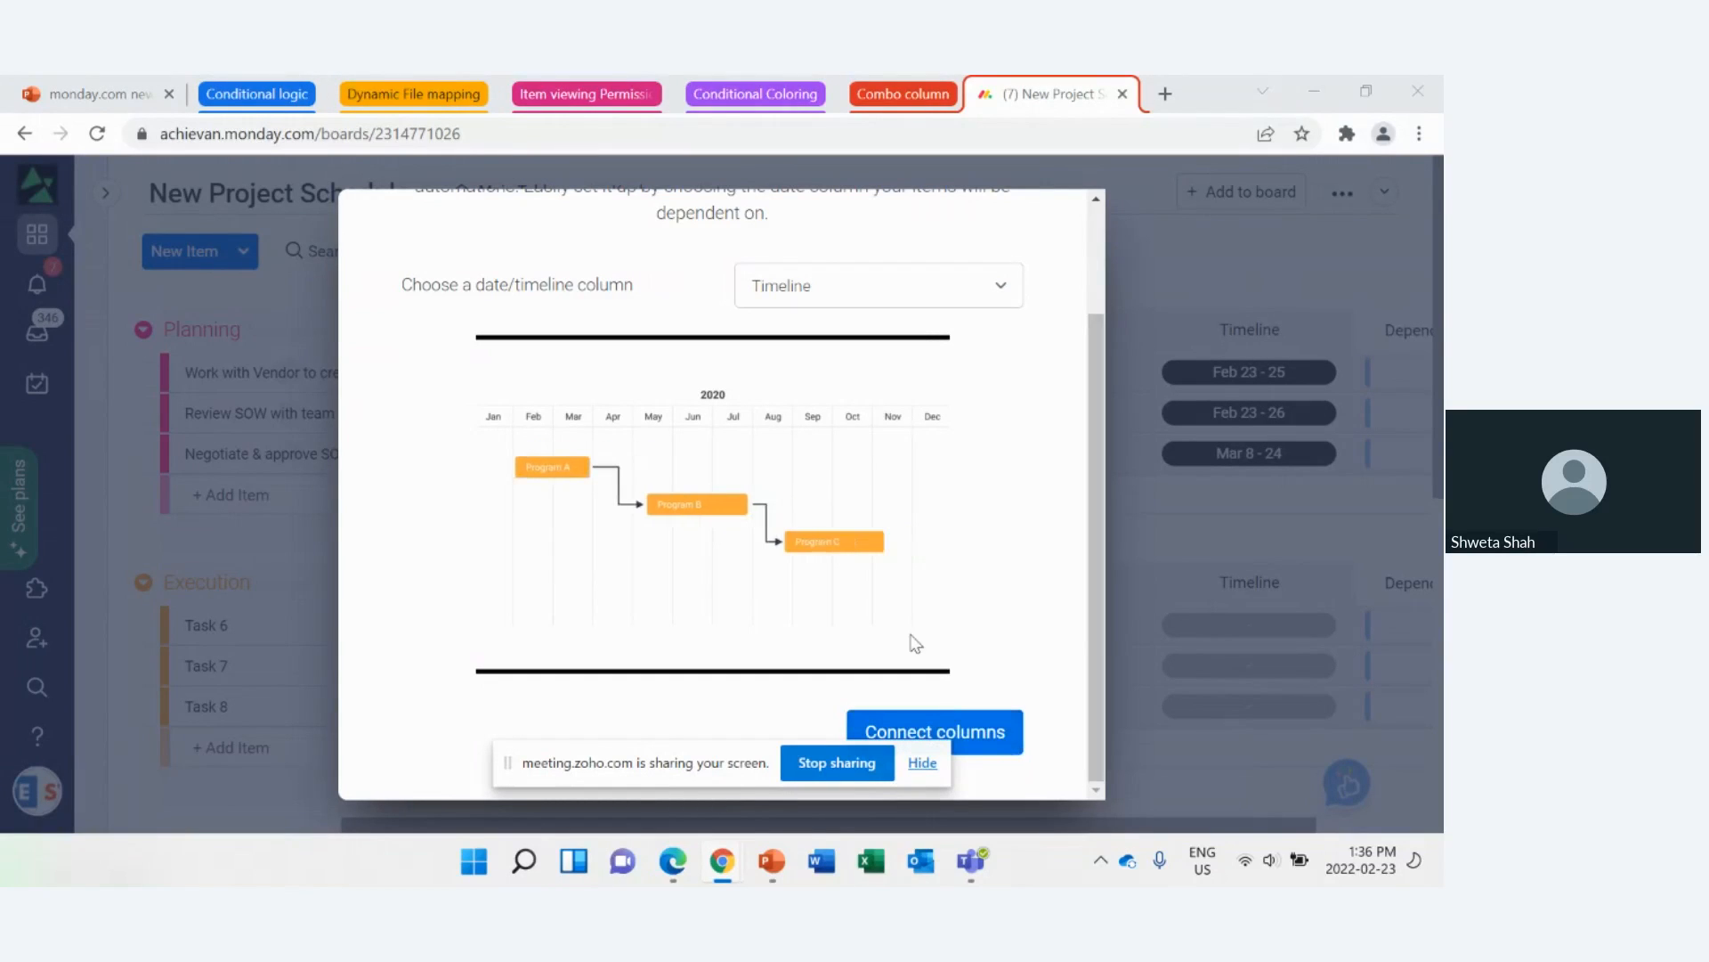
click(922, 762)
click(914, 740)
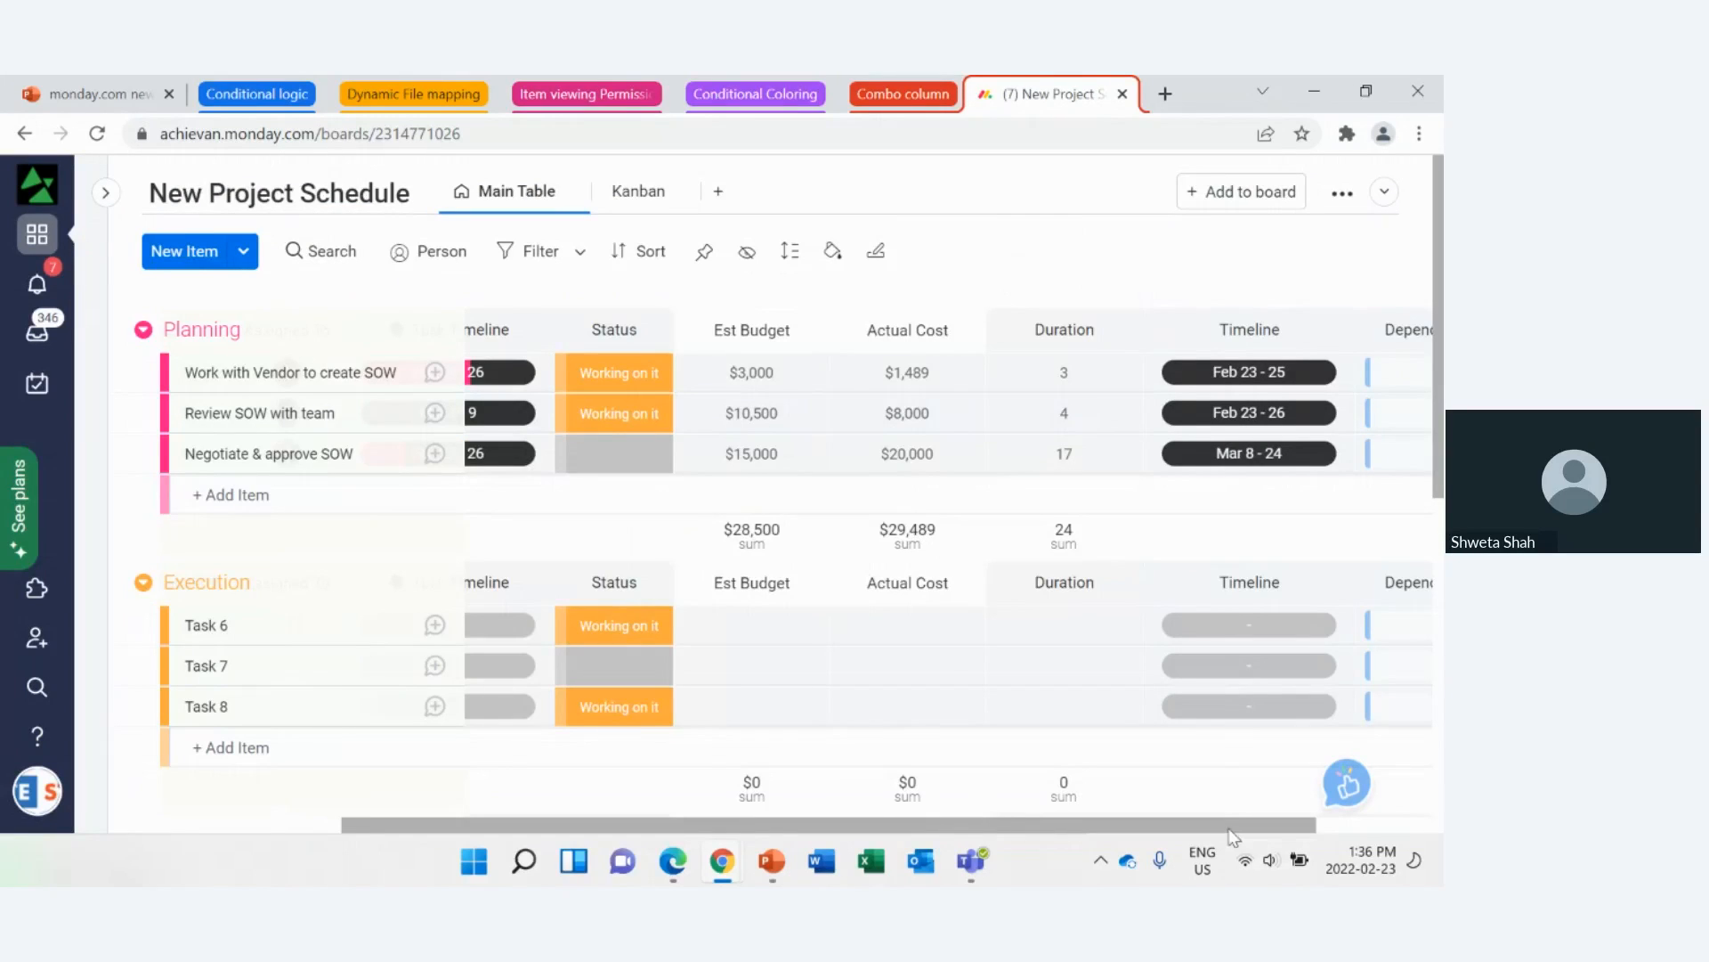
Step: Make Review SOW with team dependent on Work with Vendor to create SOW in the Dependent On column
drag(1233, 826, 1396, 820)
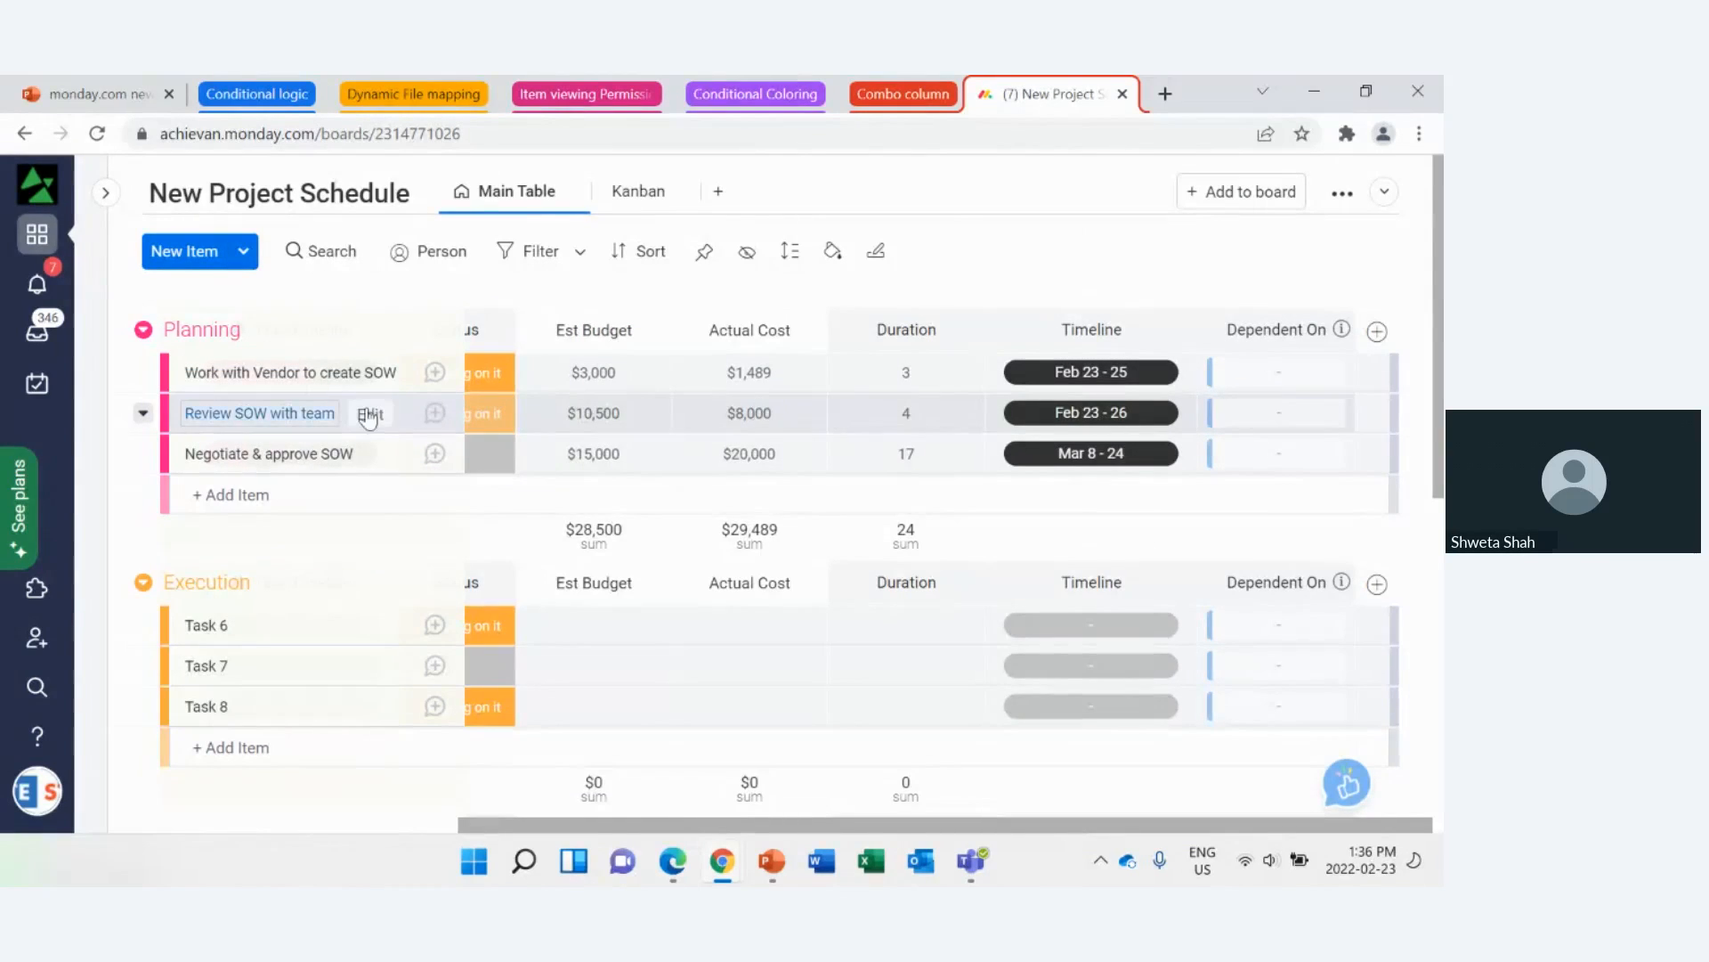
click(1281, 424)
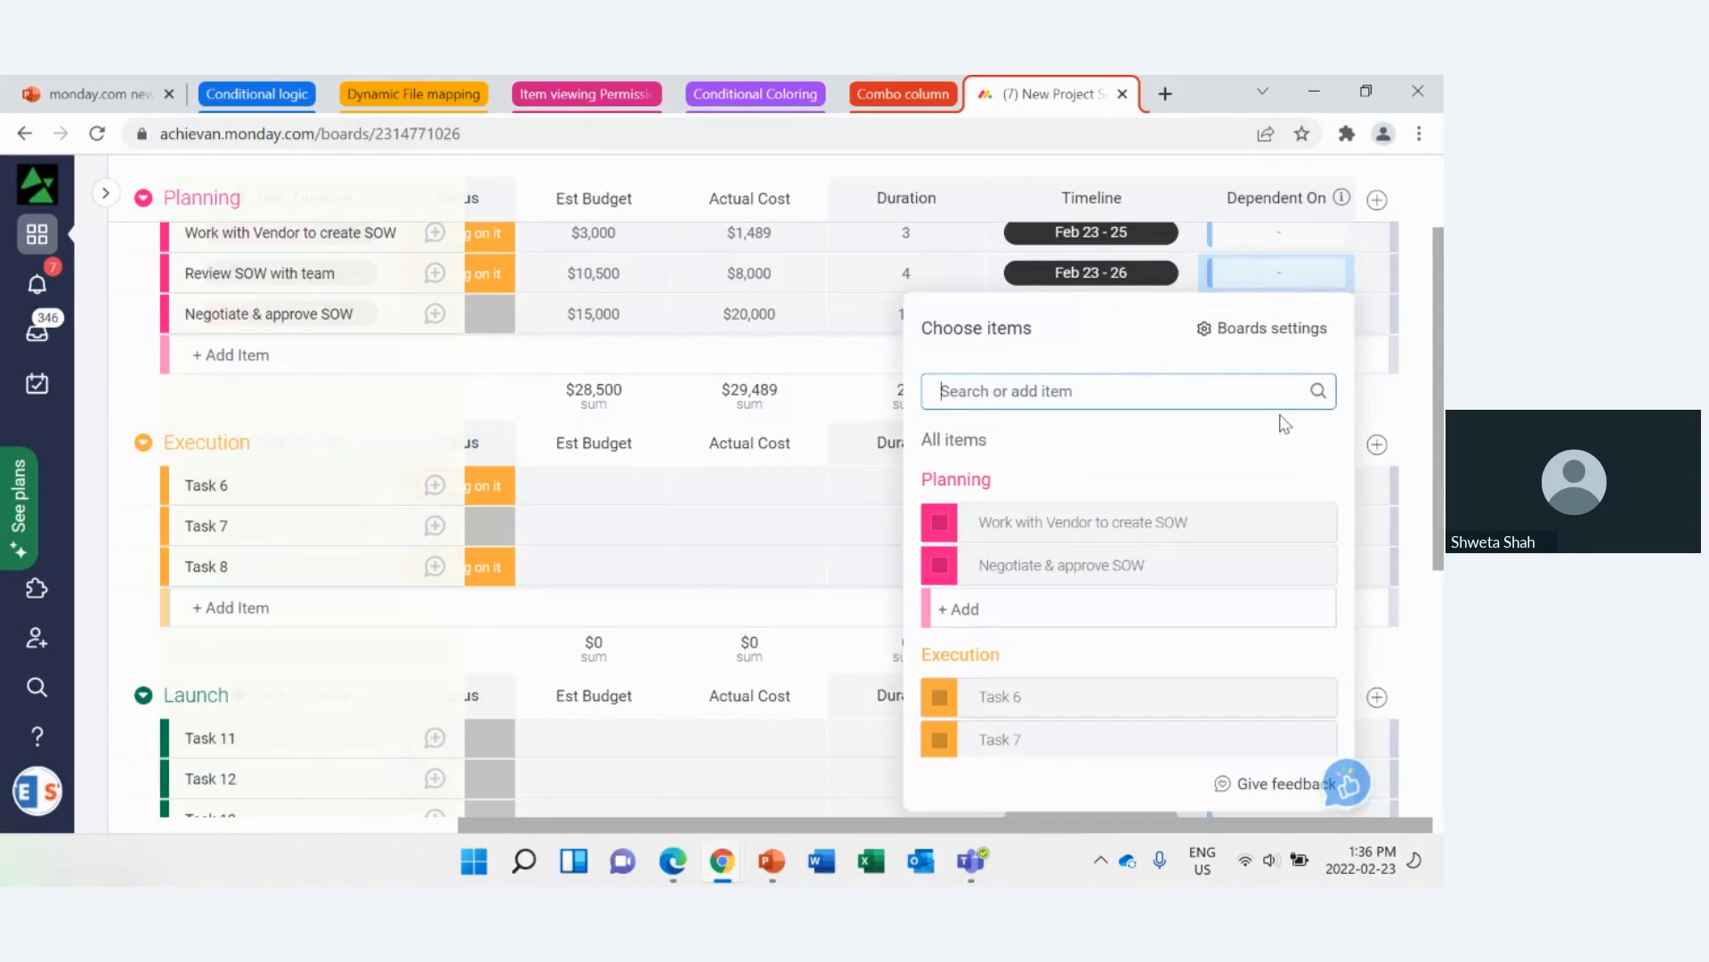
click(940, 529)
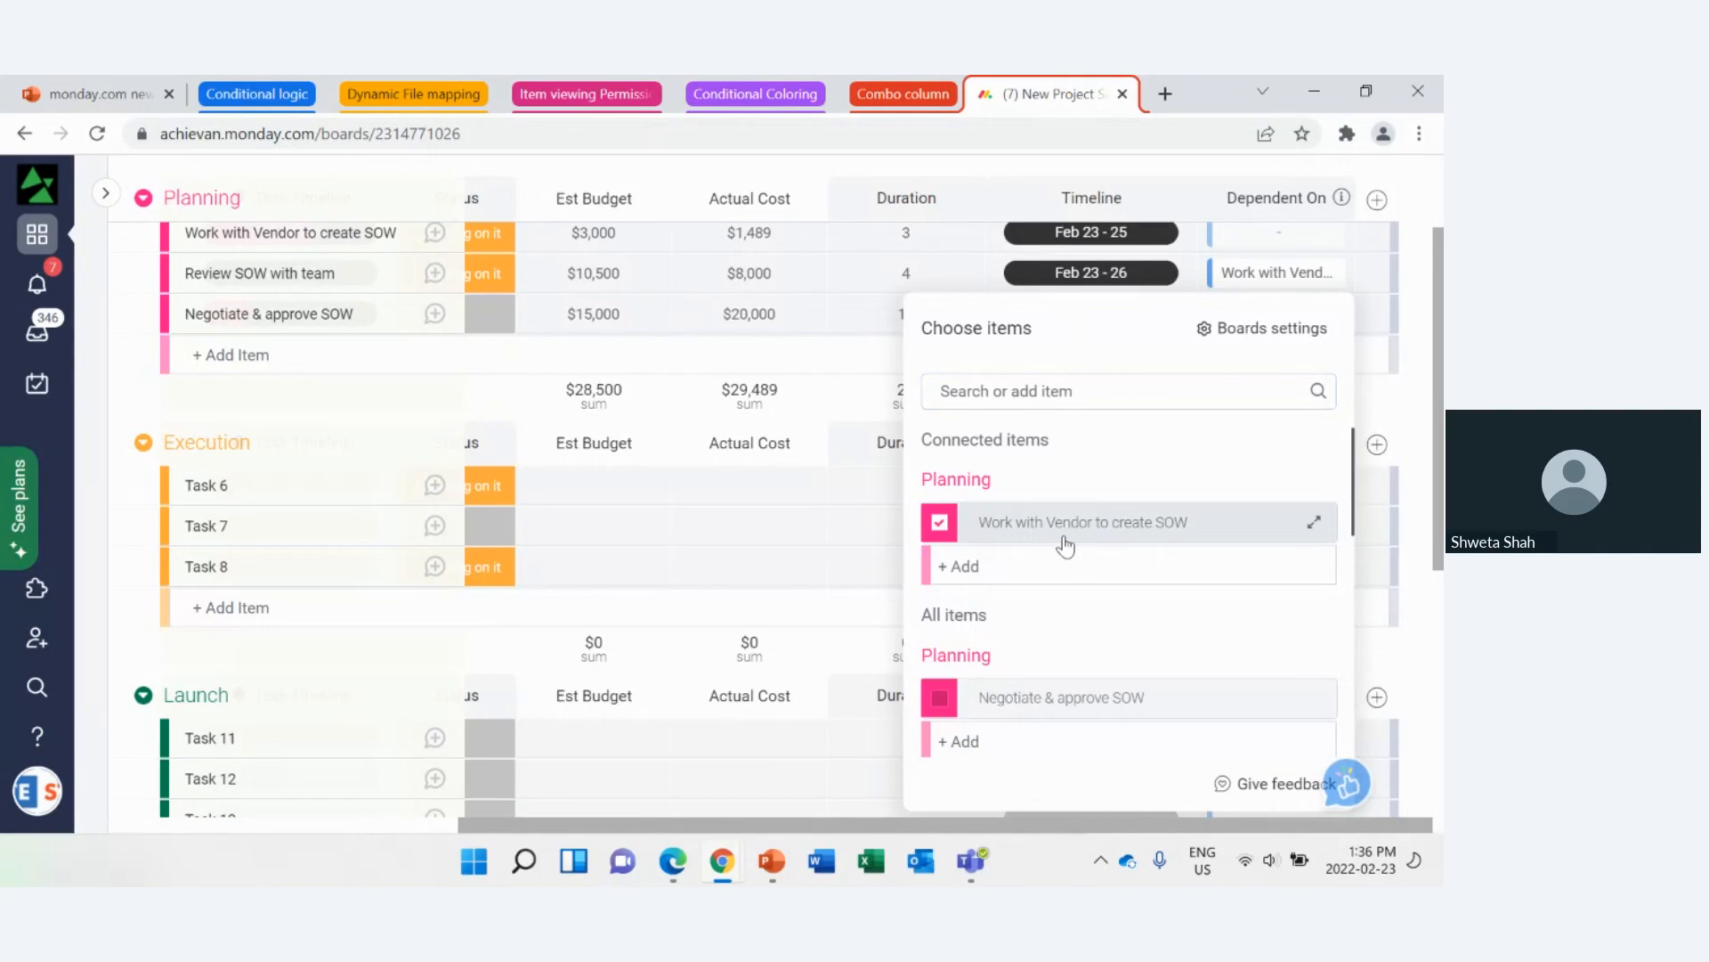
click(1419, 356)
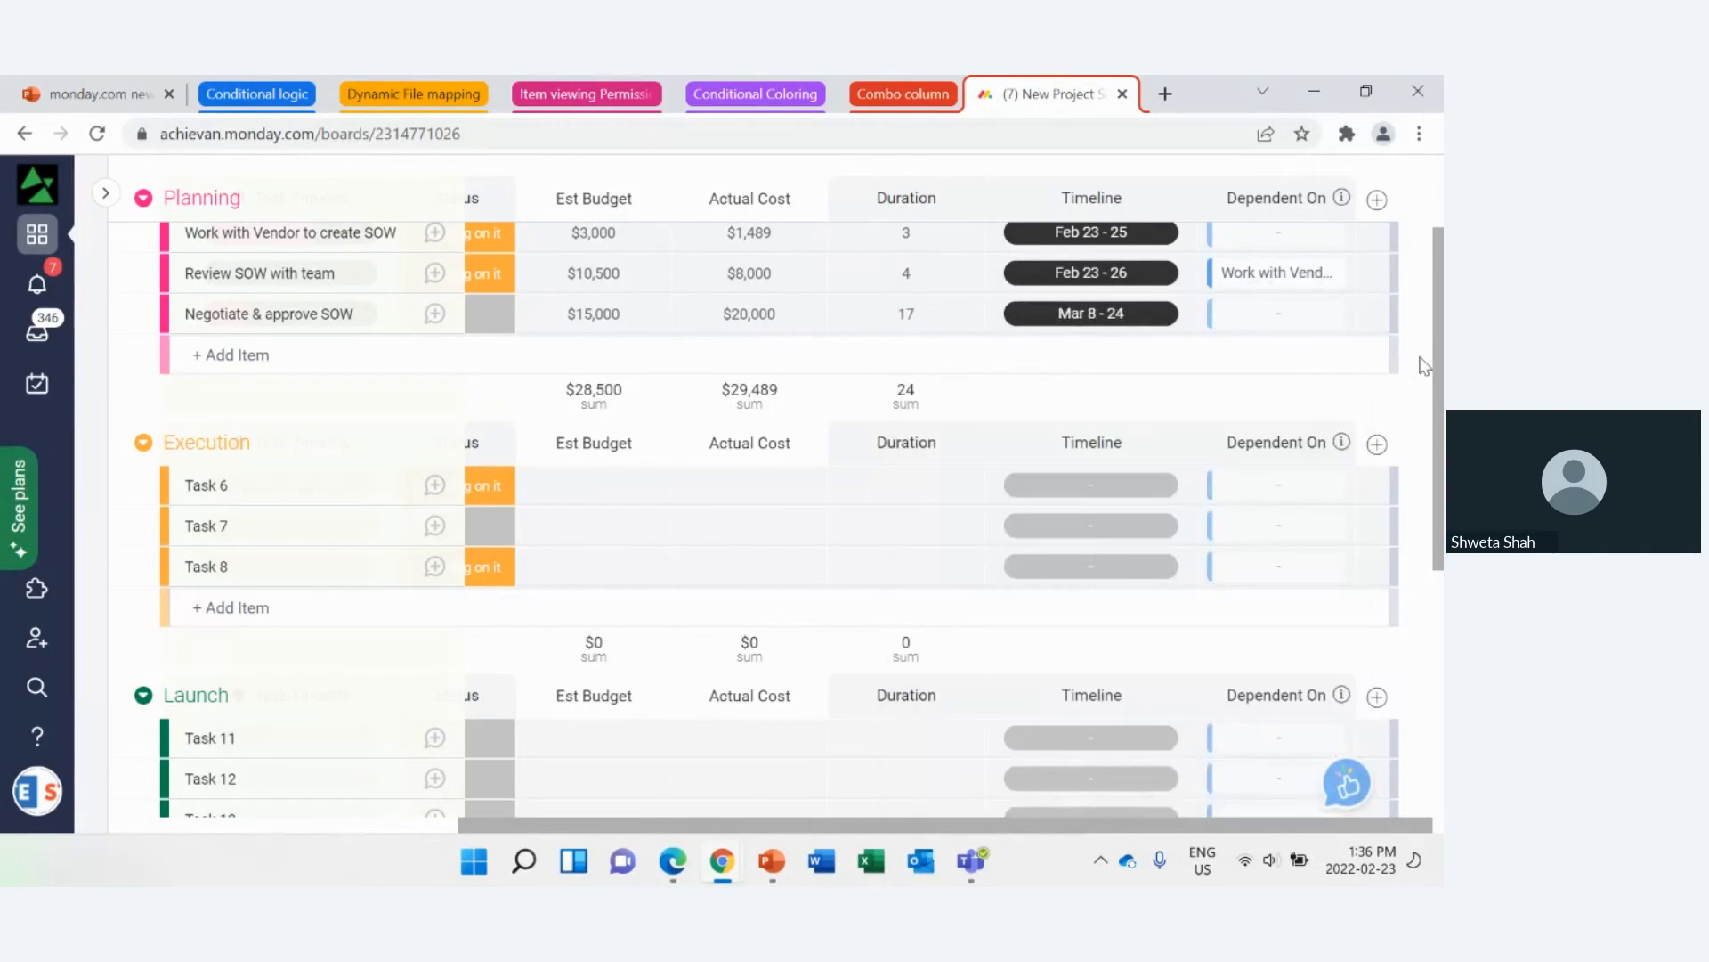
Step: Make Negotiate & approve SOW dependent on Review SOW with team in the Dependent On column
scroll(1424, 365, up, 1)
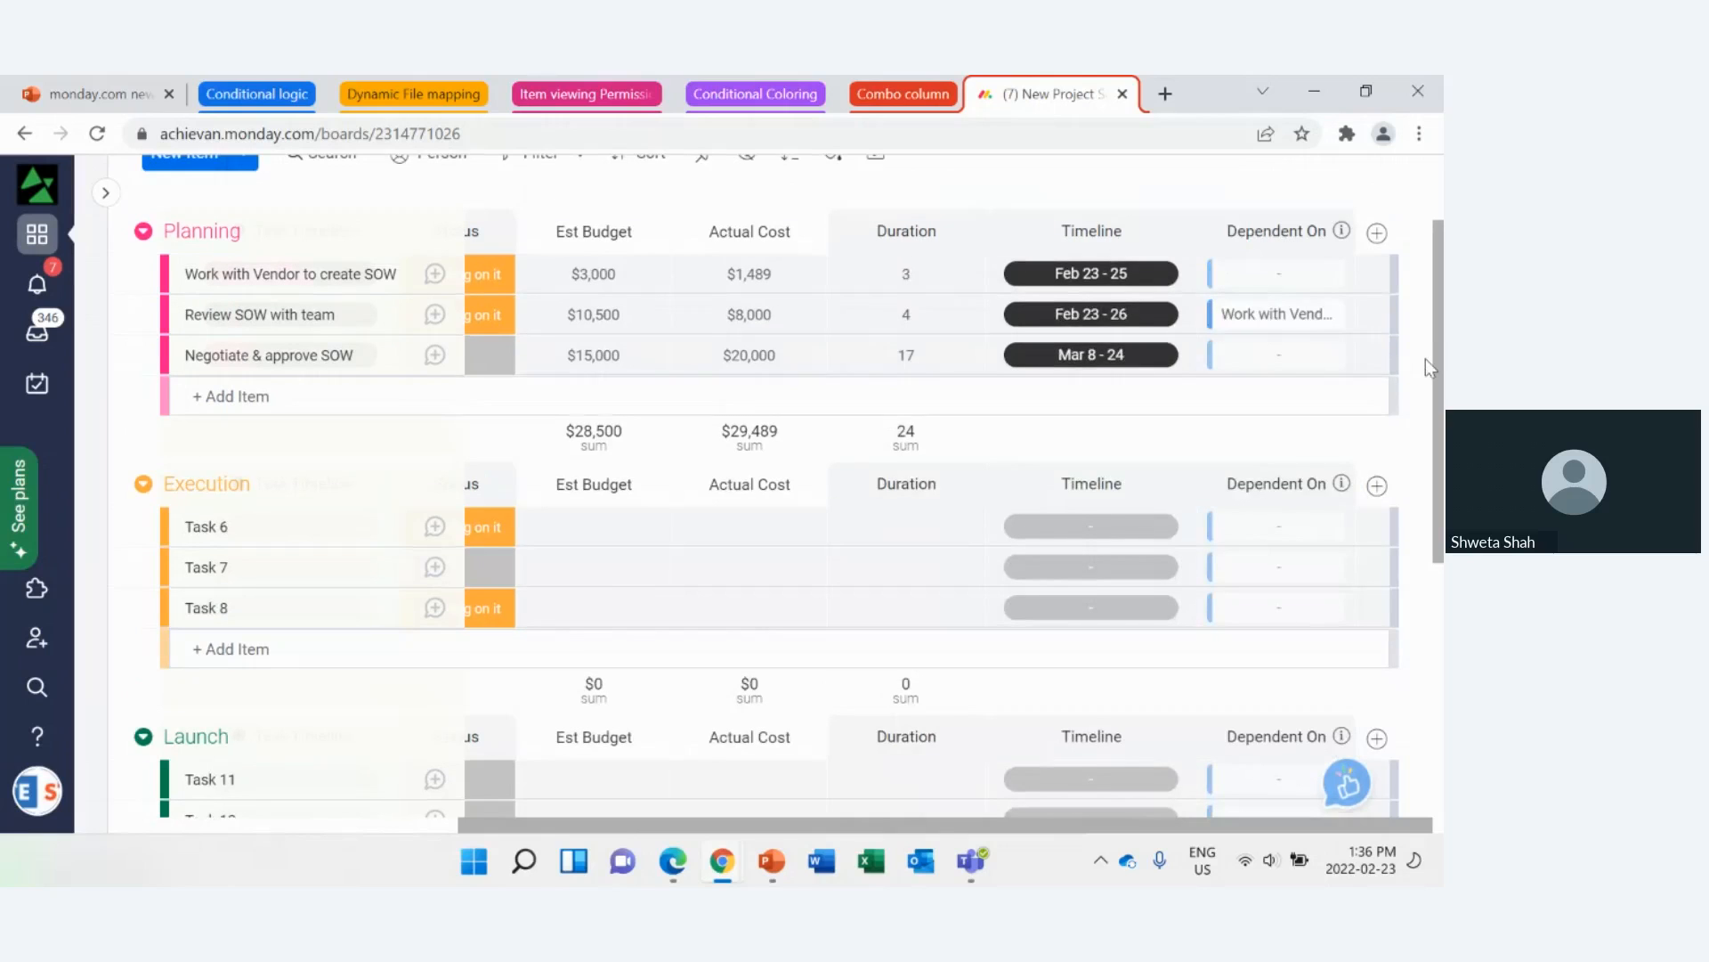
scroll(1425, 360, up, 2)
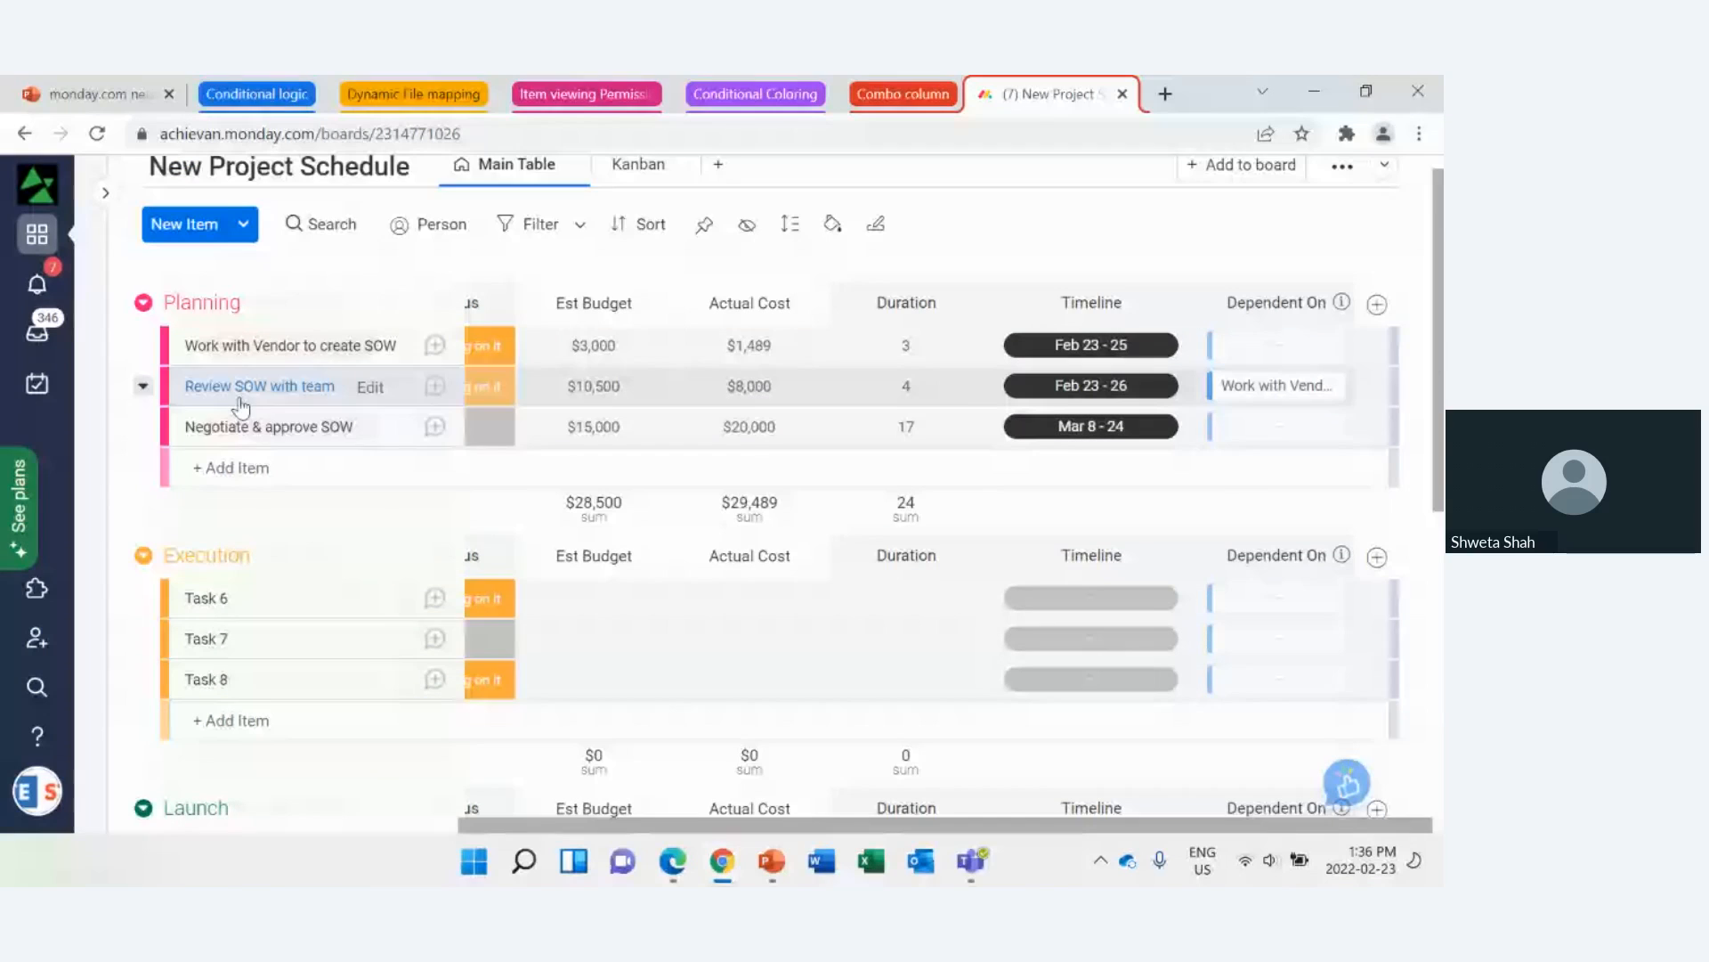
click(1280, 430)
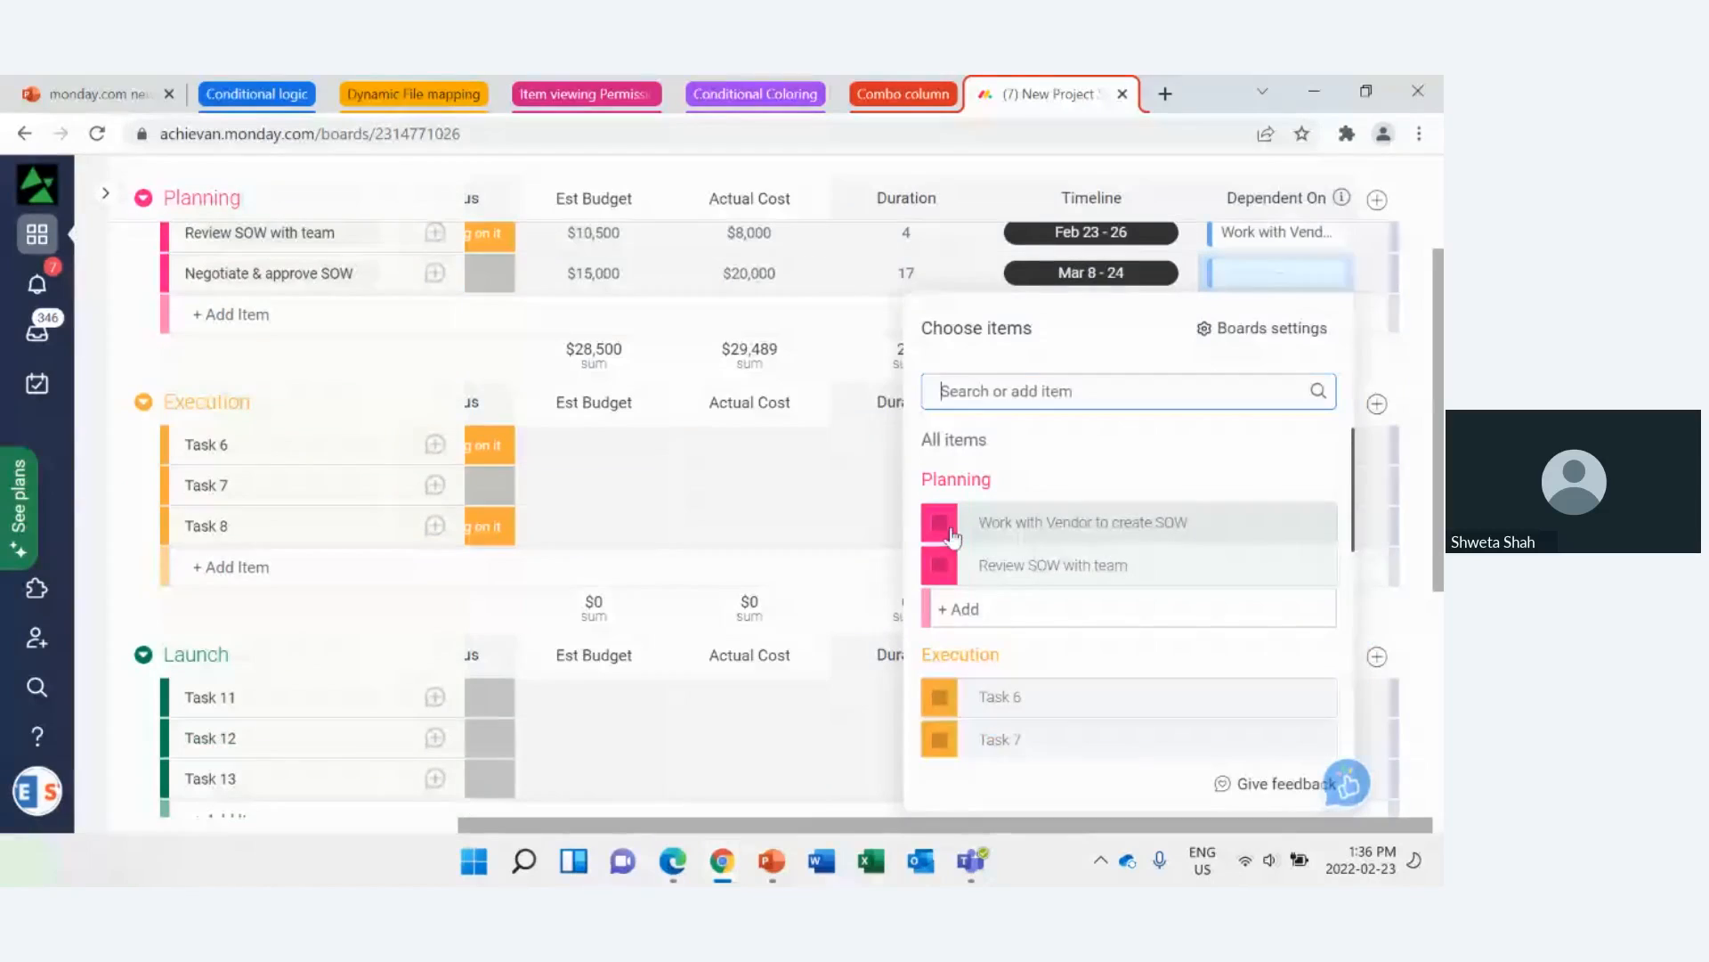
click(947, 580)
click(1422, 356)
scroll(1422, 358, up, 3)
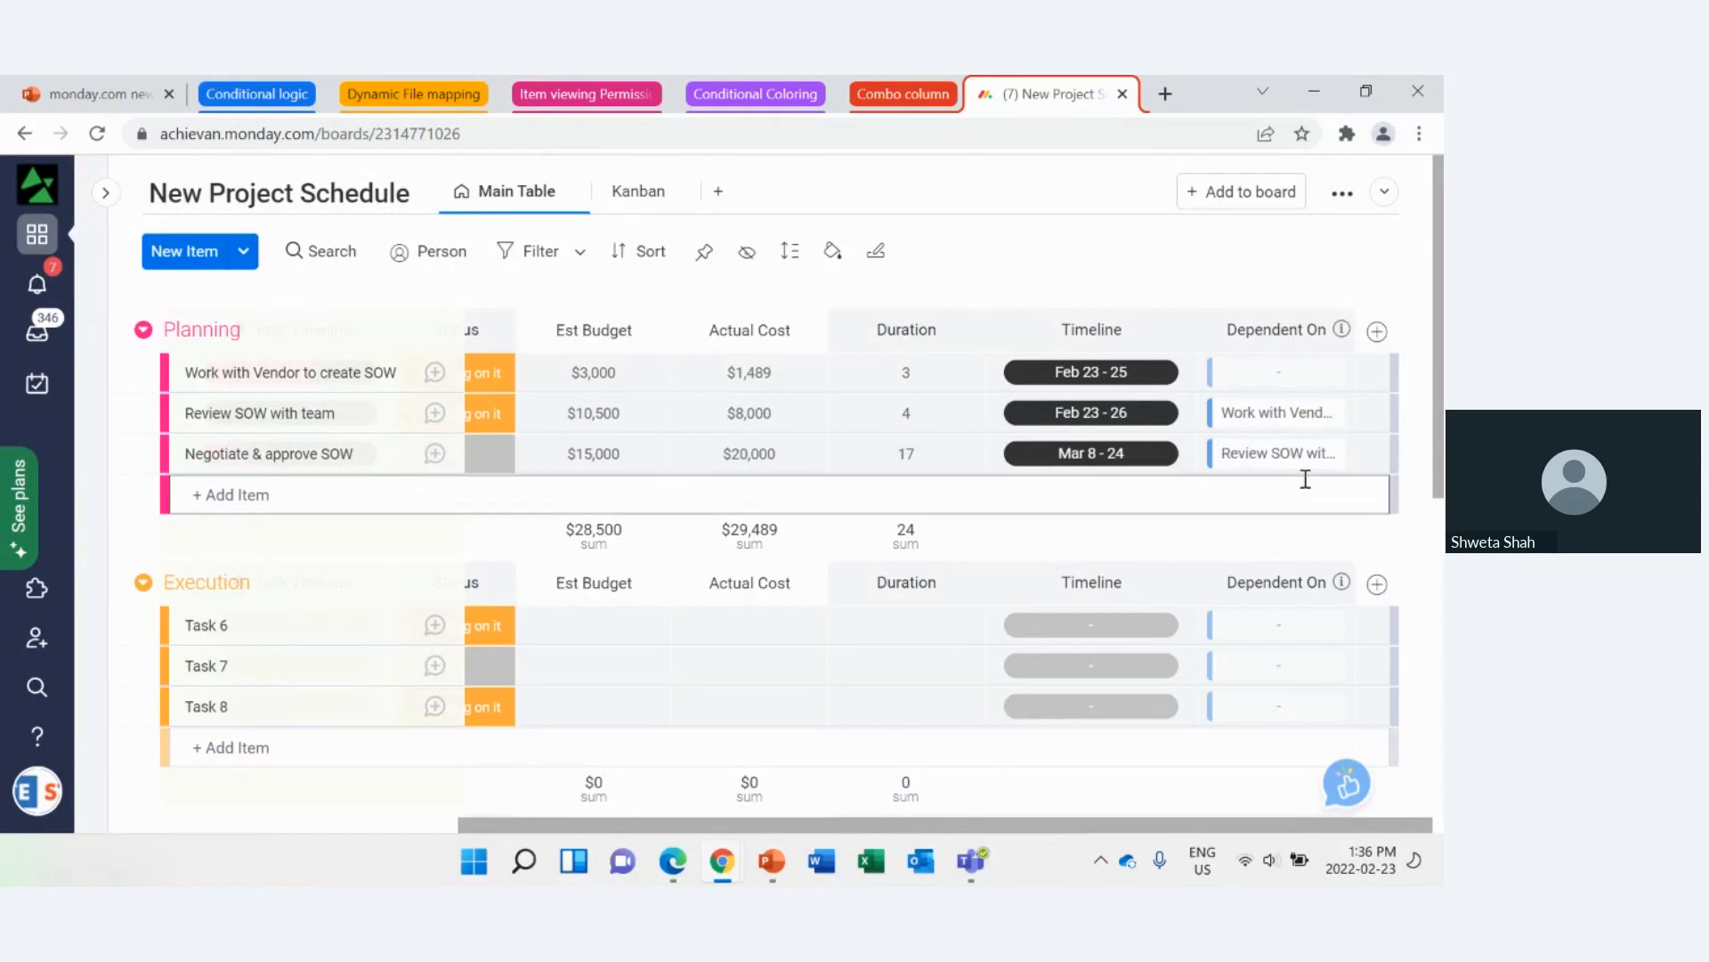
Step: Clear the Duration and Timeline values of all three Planning items
click(966, 372)
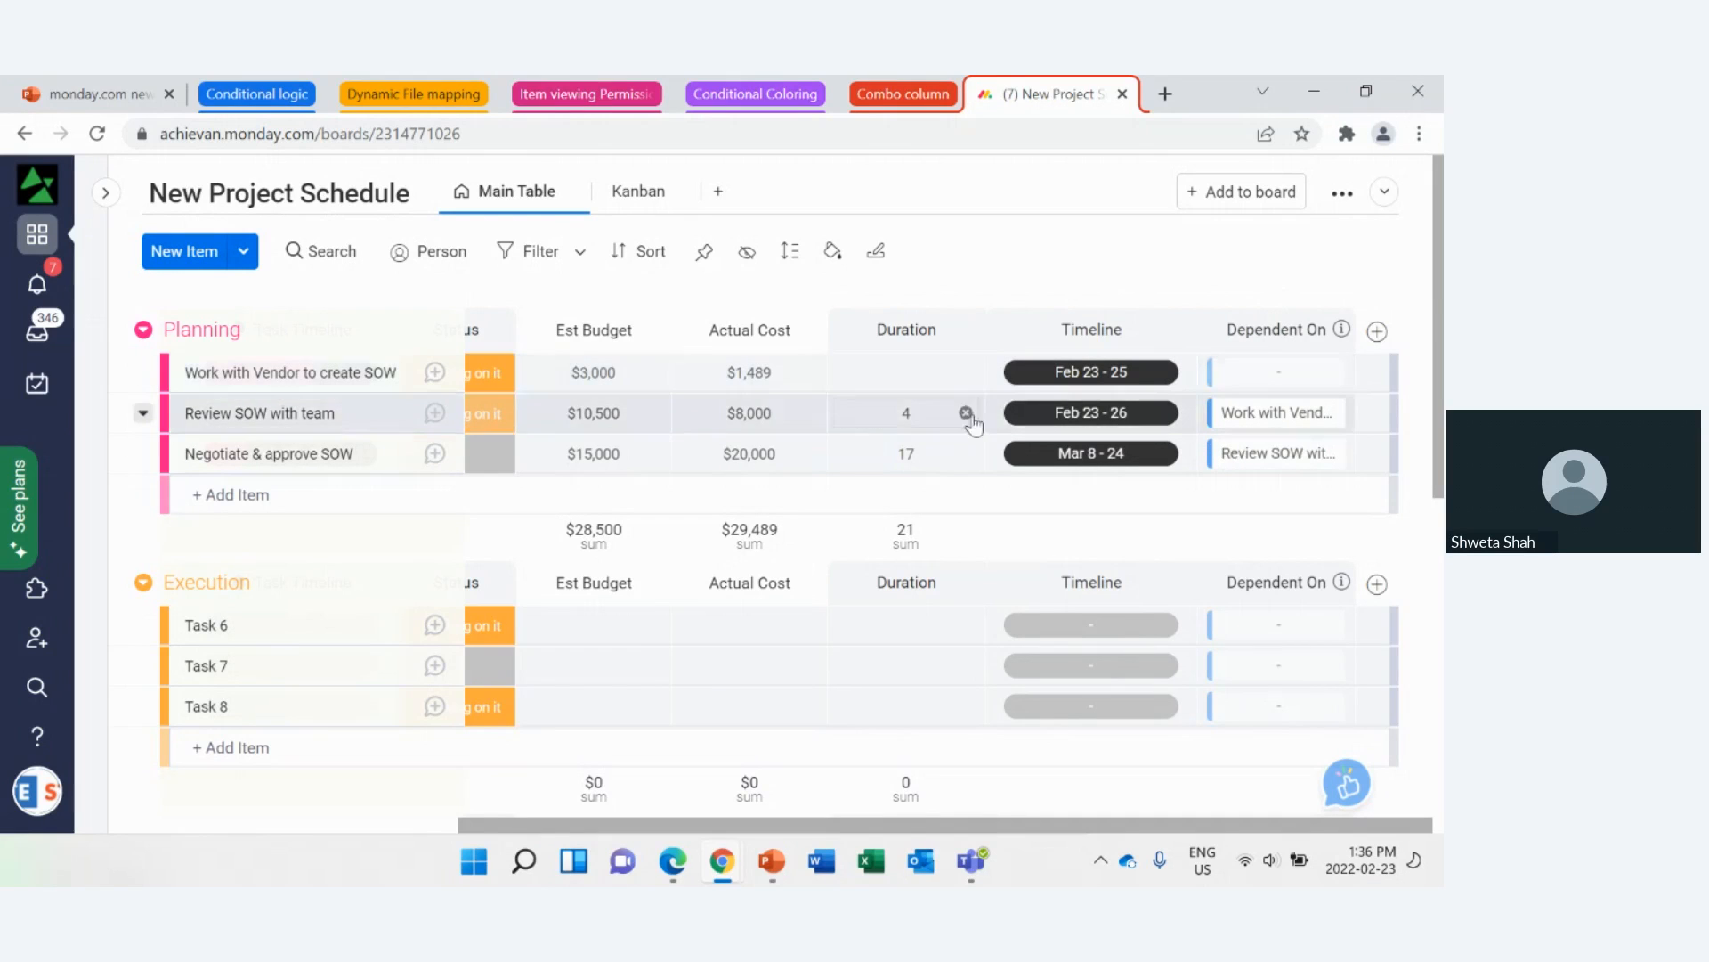
click(966, 412)
click(966, 453)
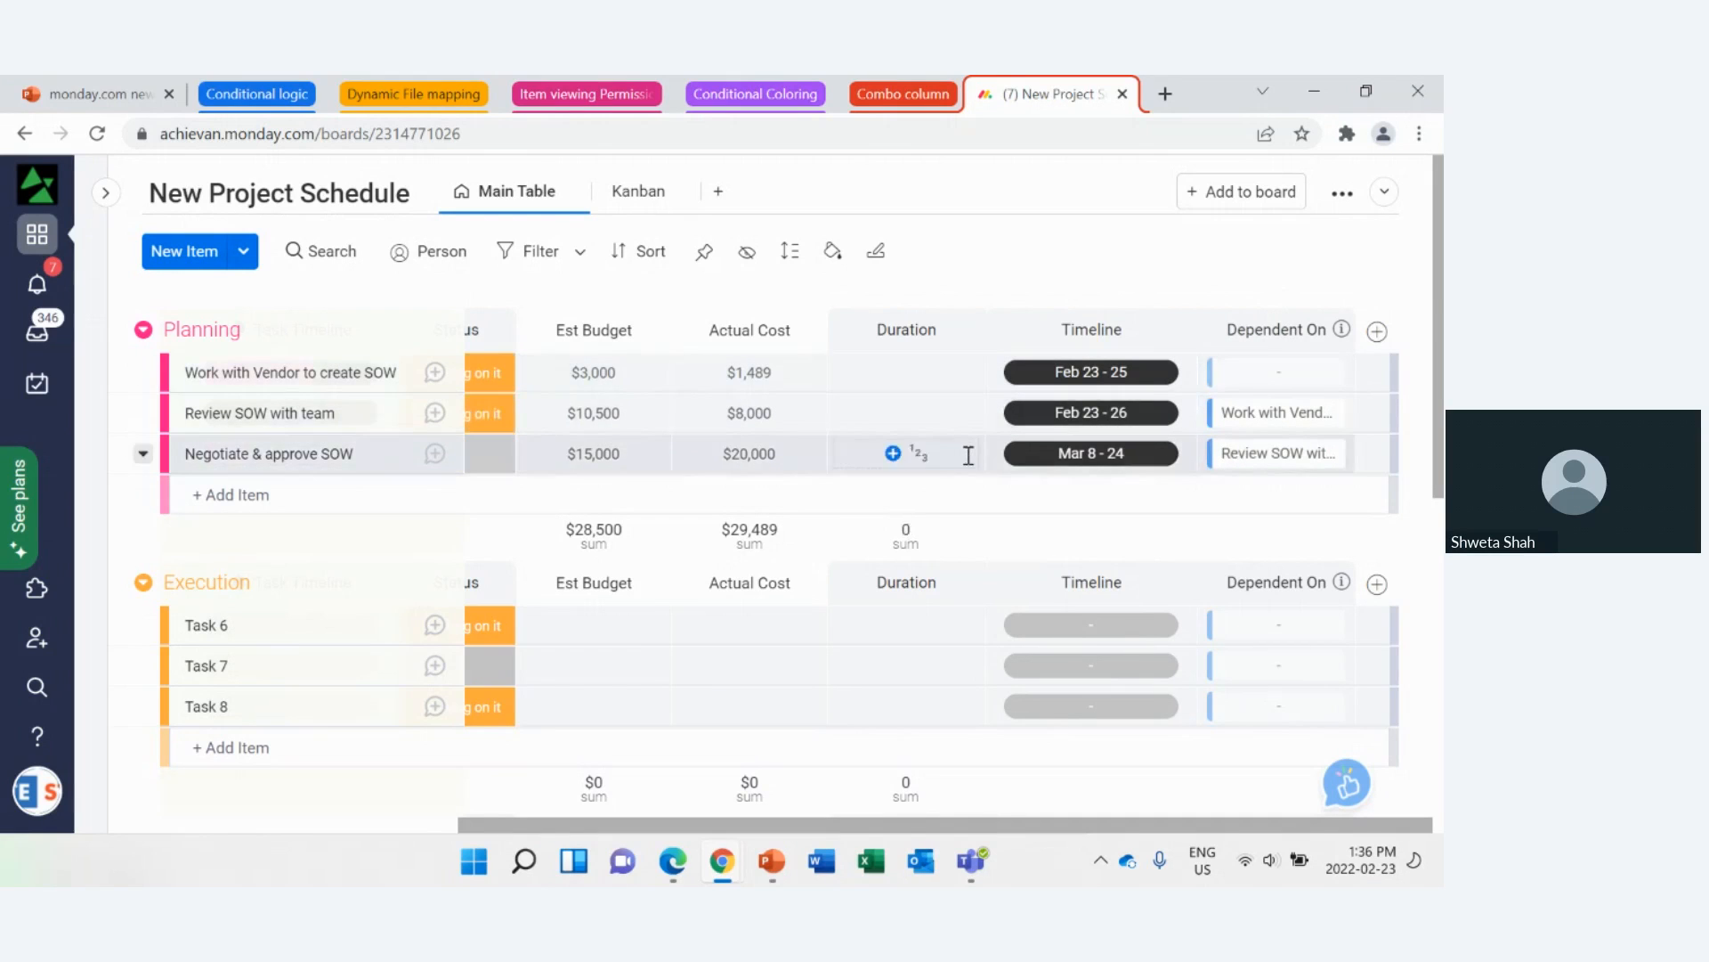
click(1173, 374)
click(1173, 414)
click(1173, 453)
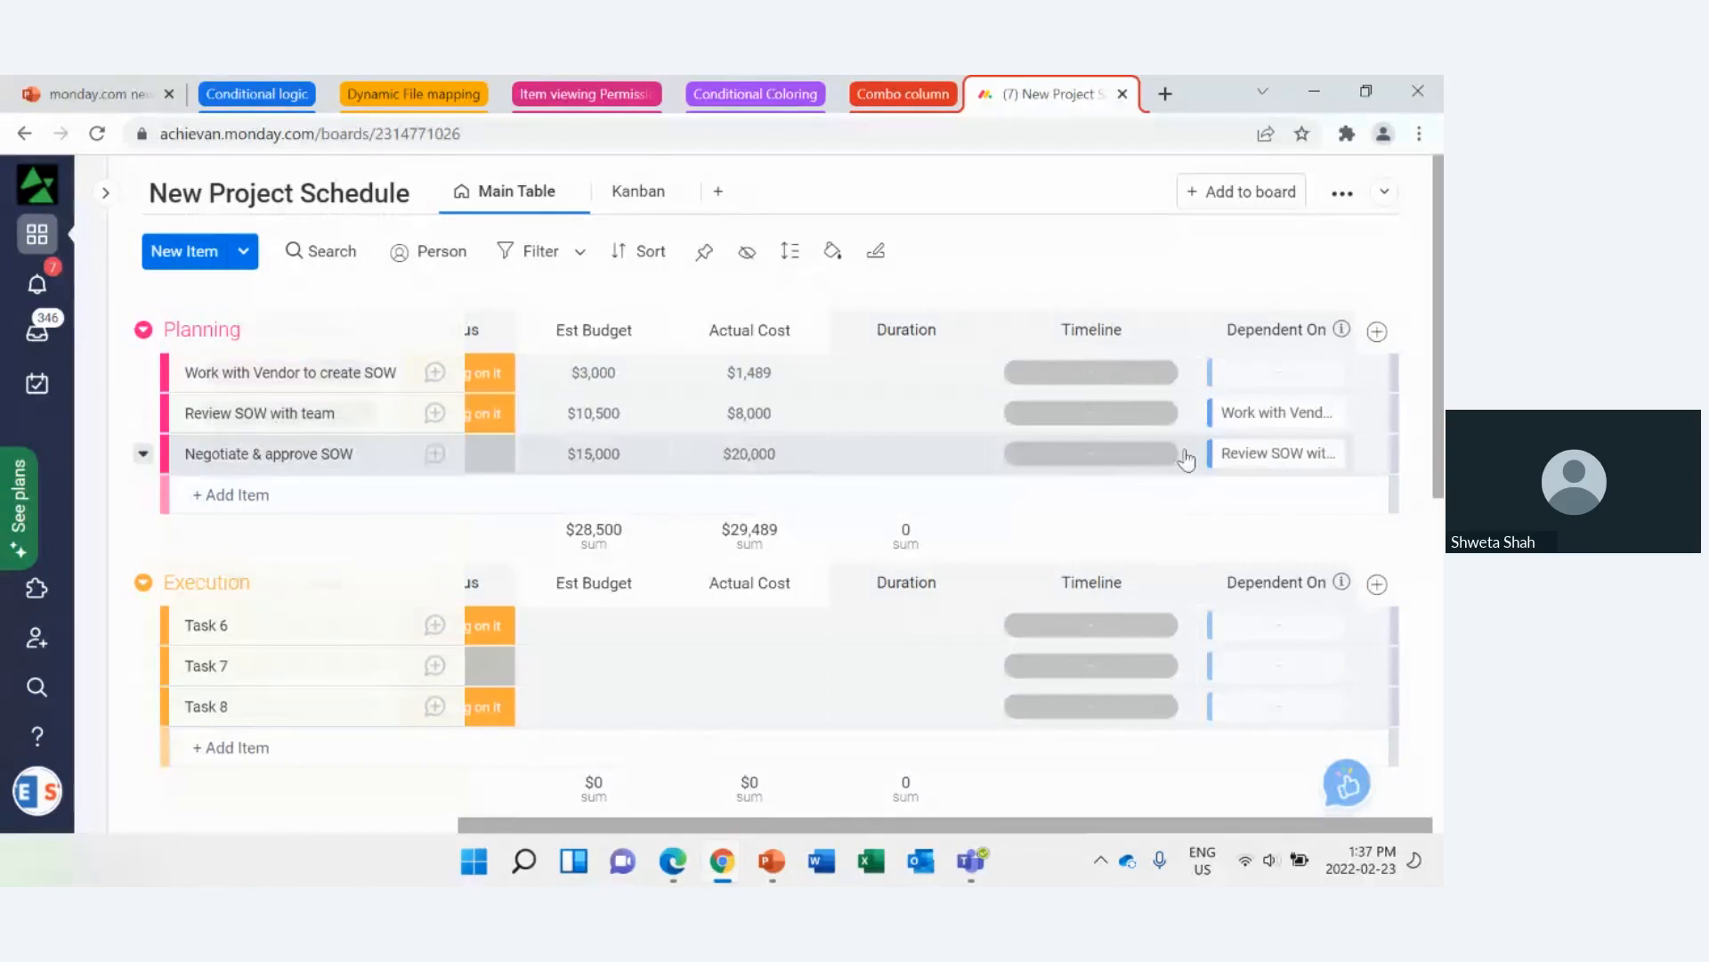
Step: Set the Durations of the three Planning items to 3, 4 and 5 in order, and reload the board to check their Timeline dates
click(917, 375)
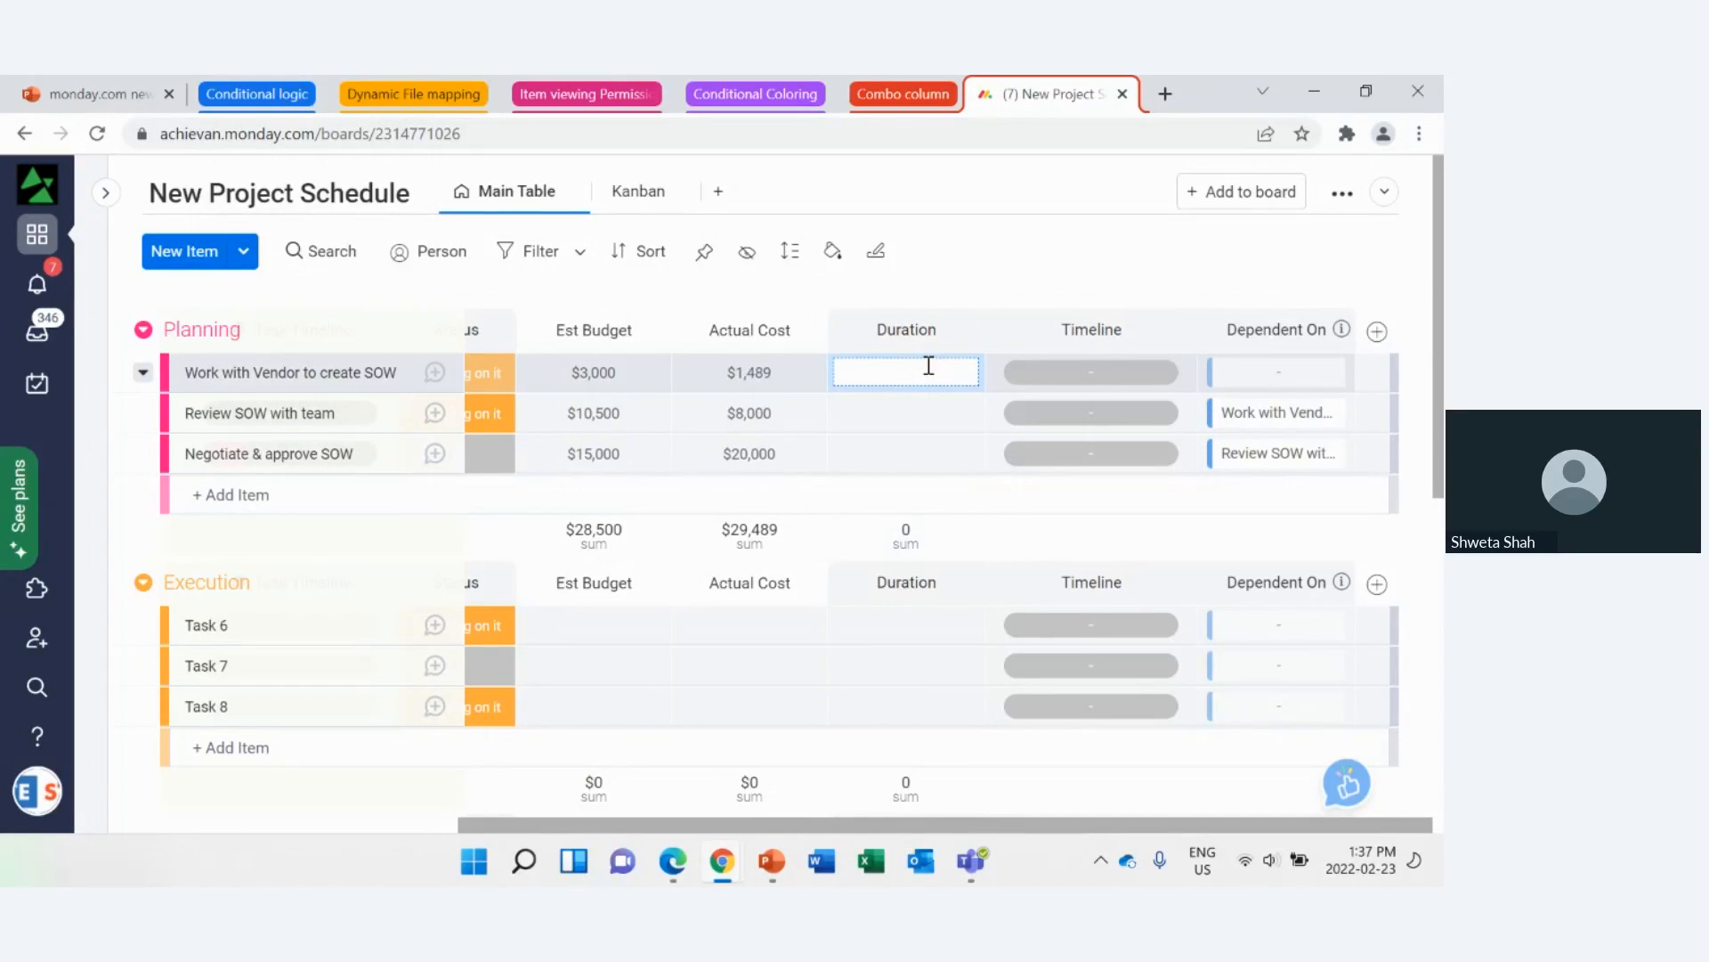
text(3)
key(Return)
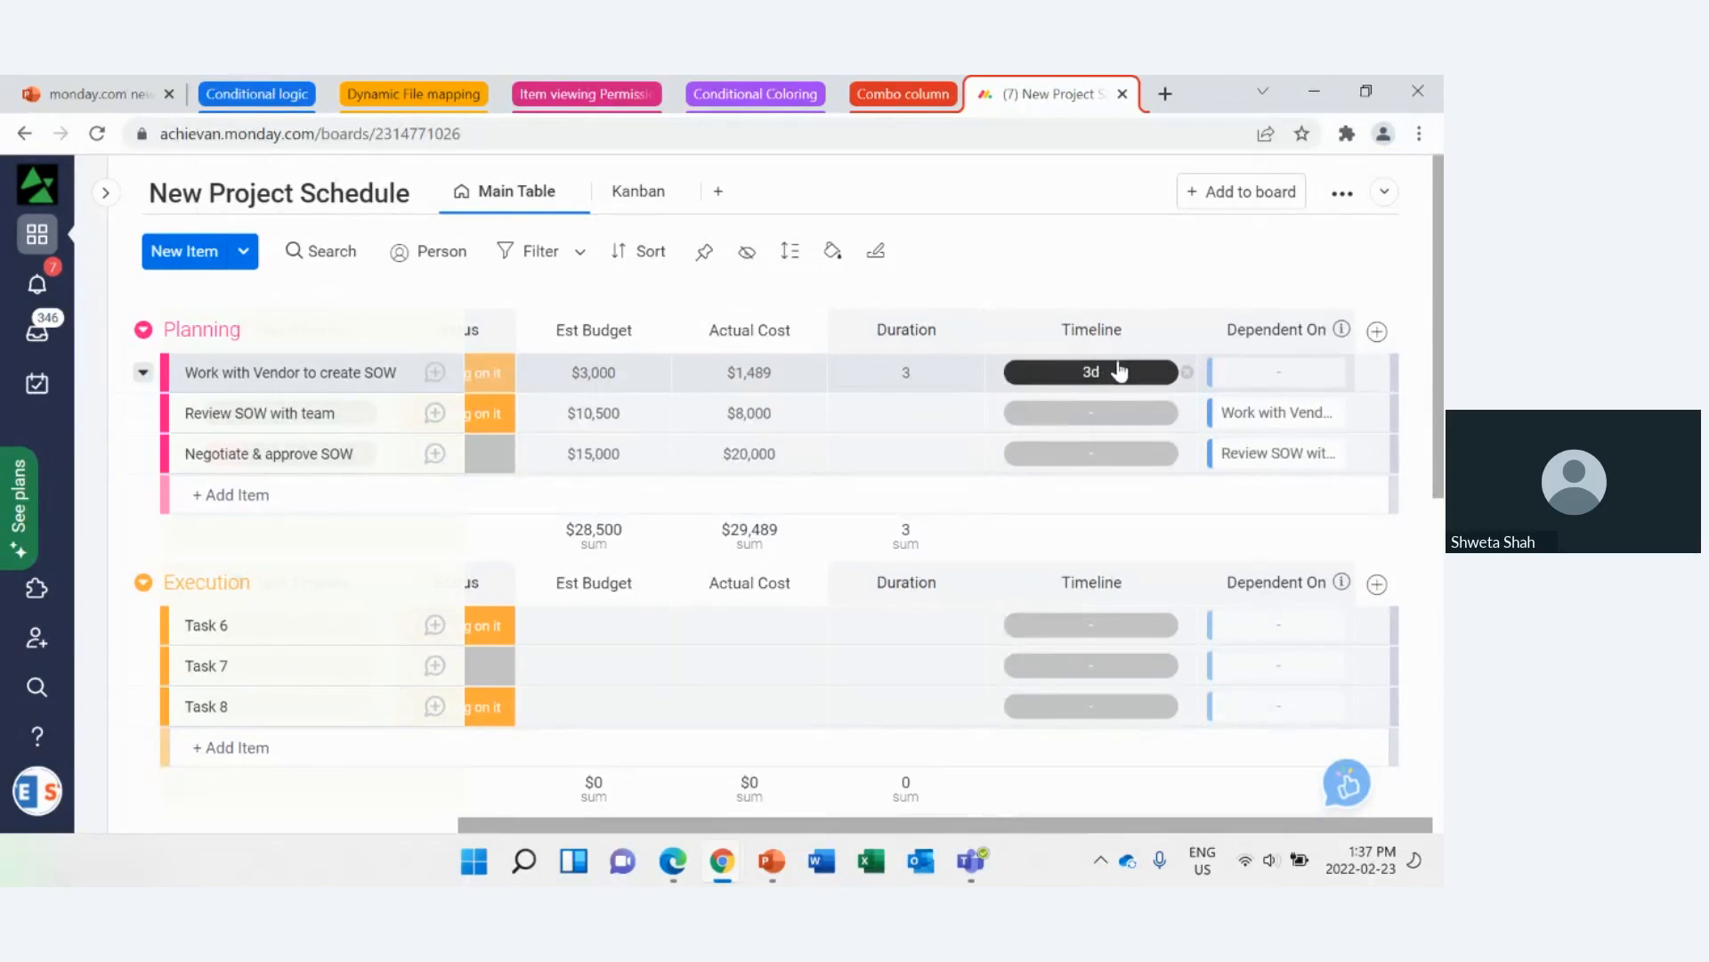
click(919, 413)
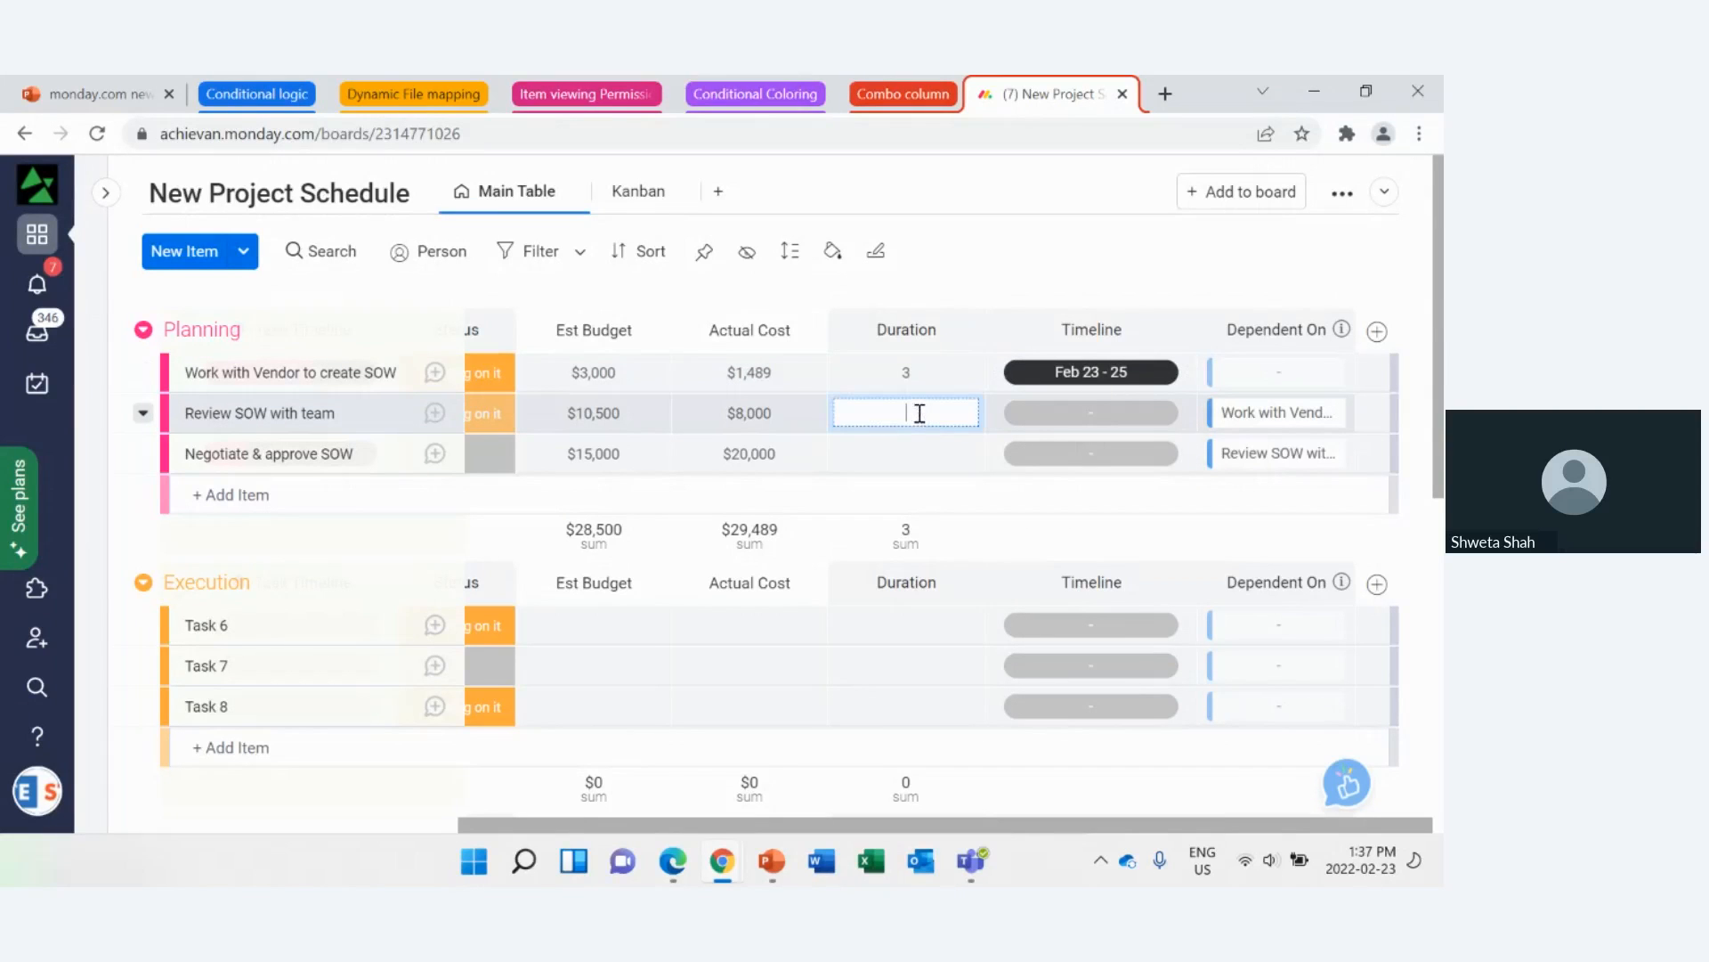
text(4)
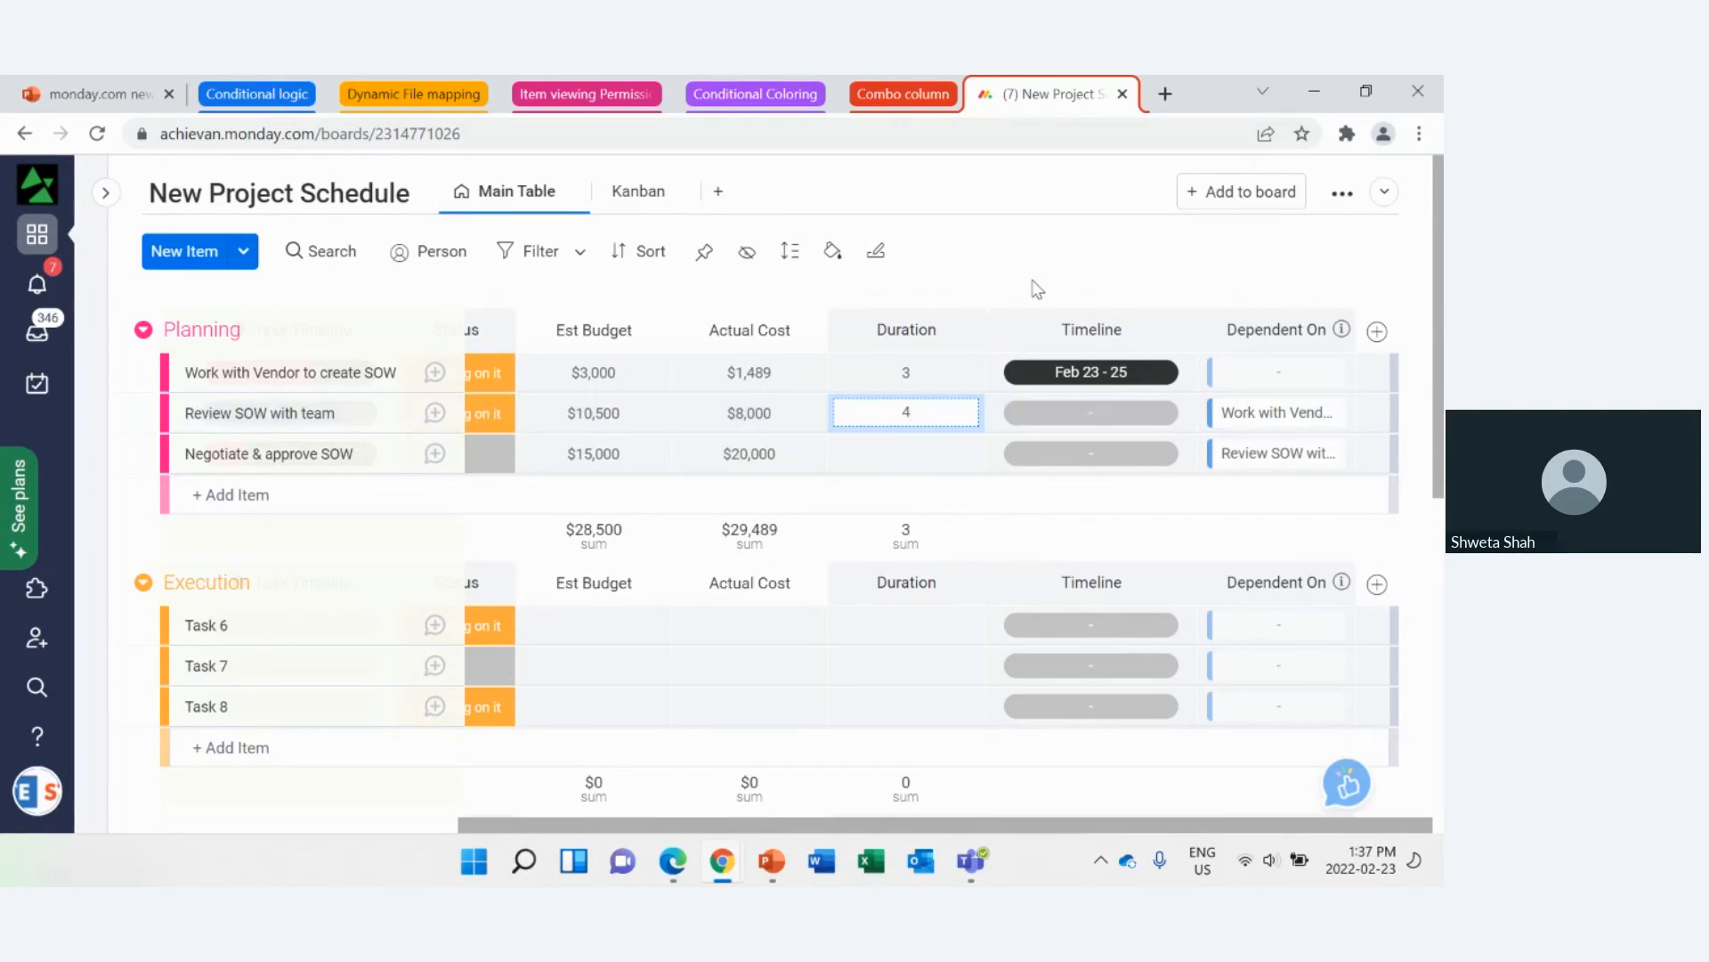
click(1033, 259)
click(902, 455)
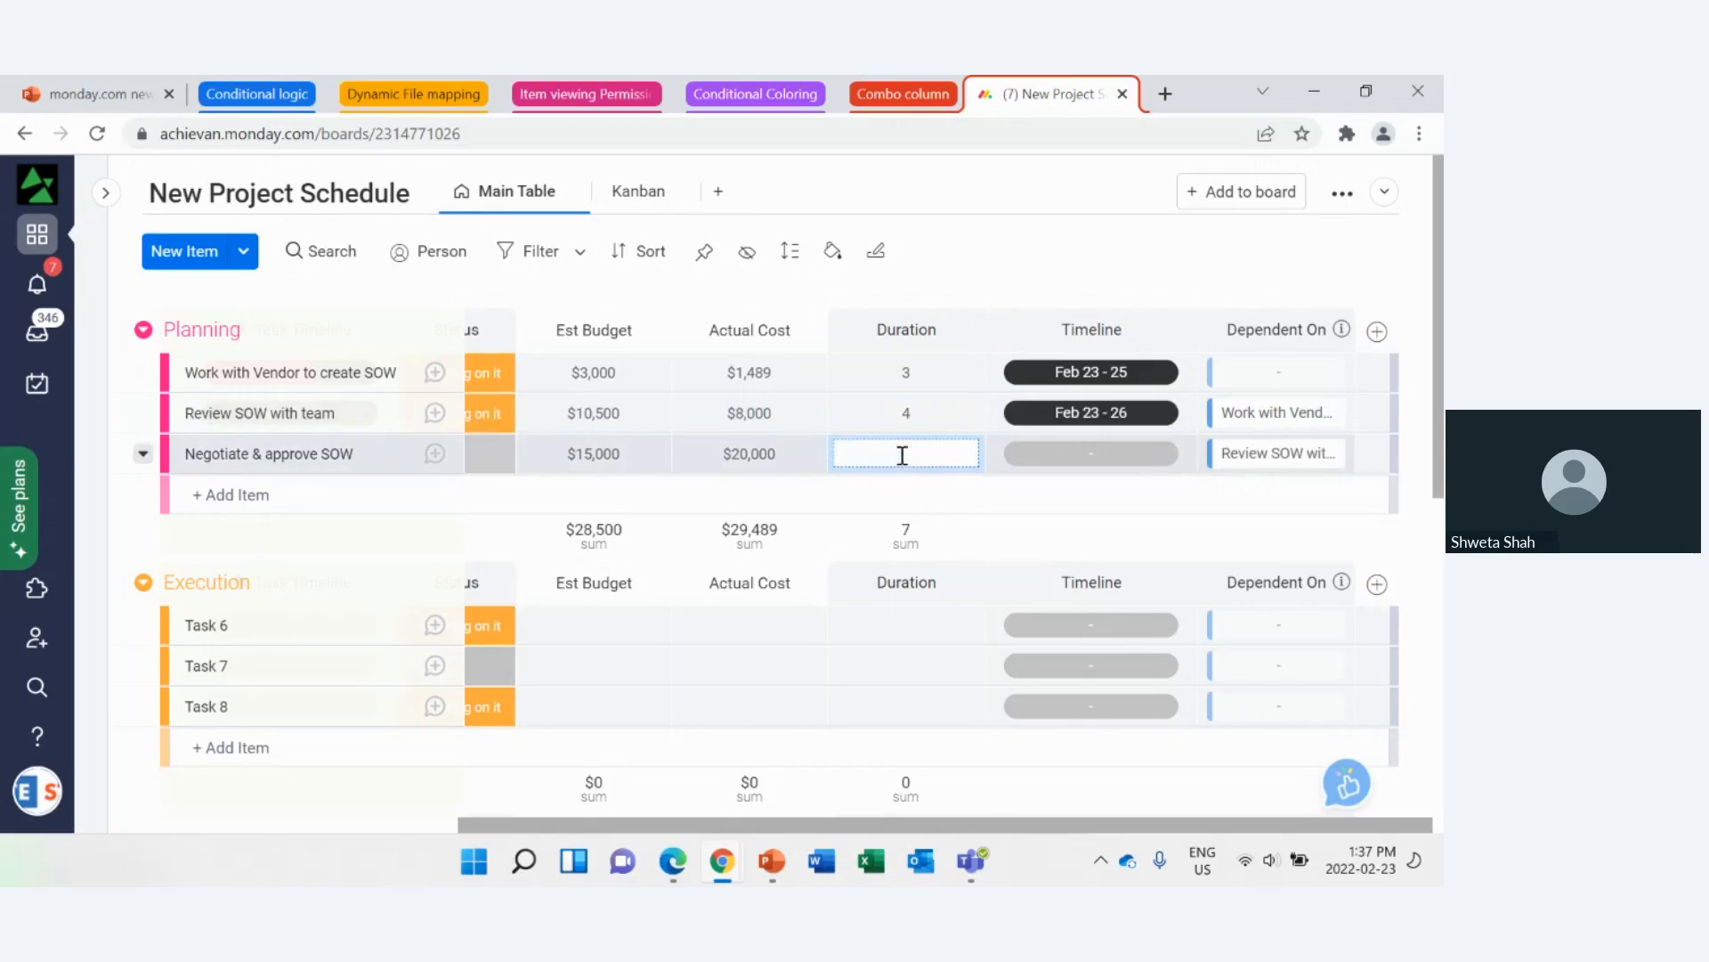
text(5)
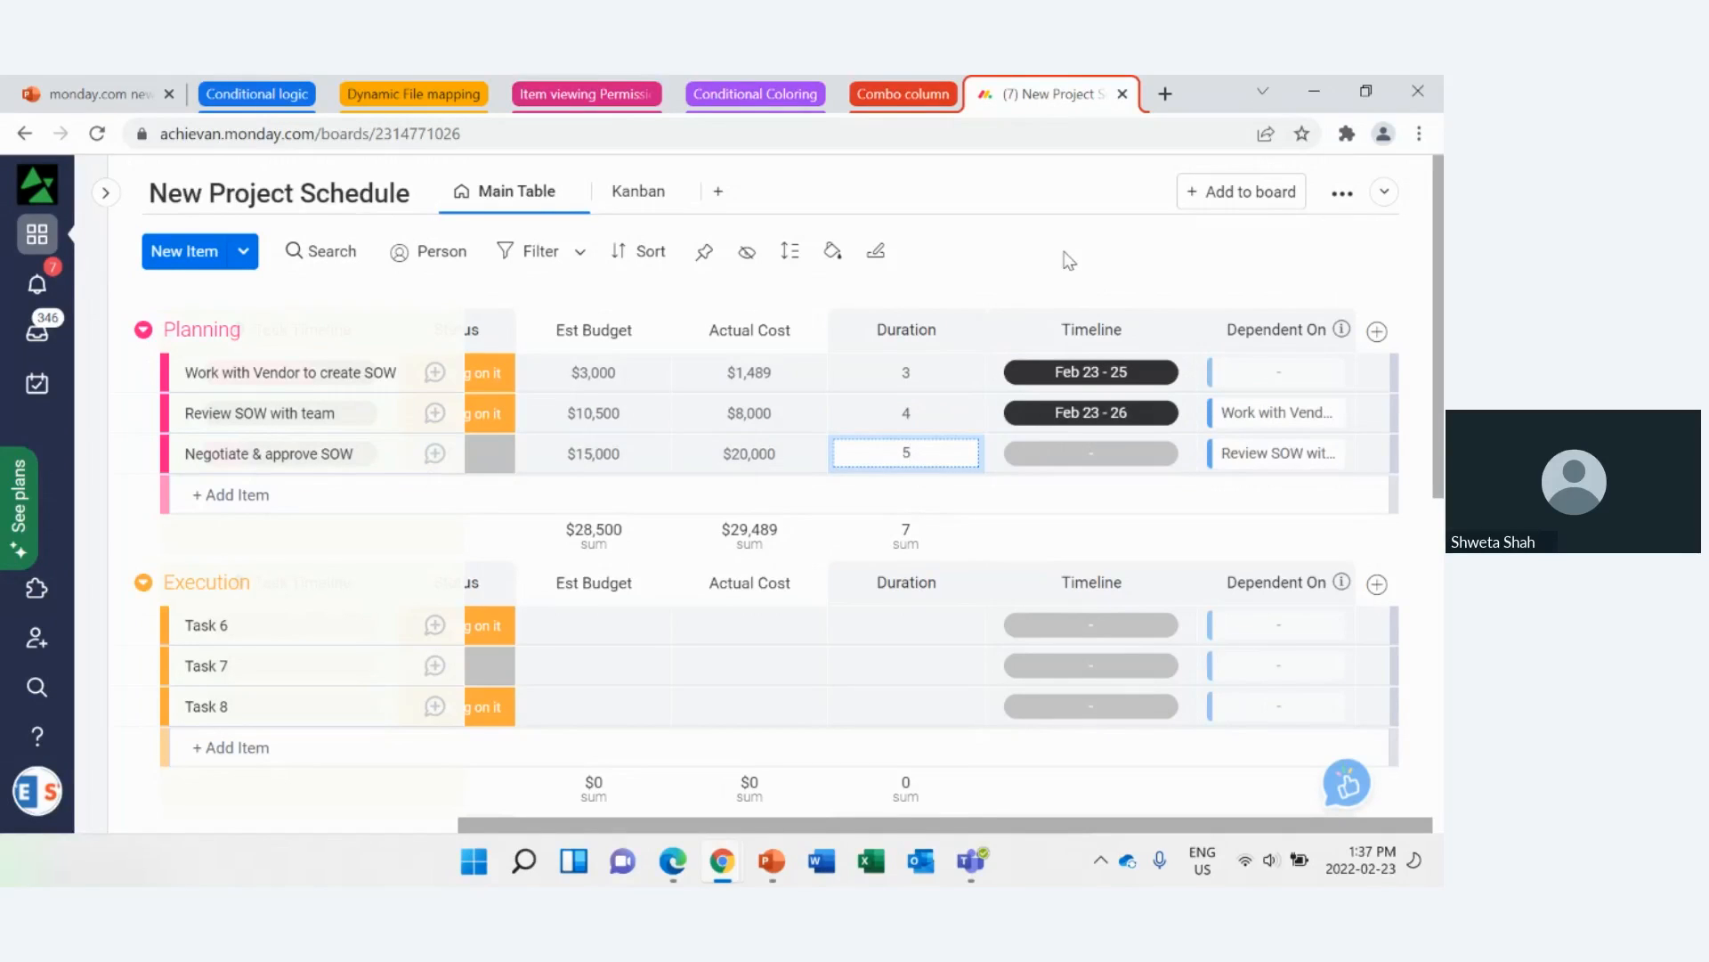
click(1066, 261)
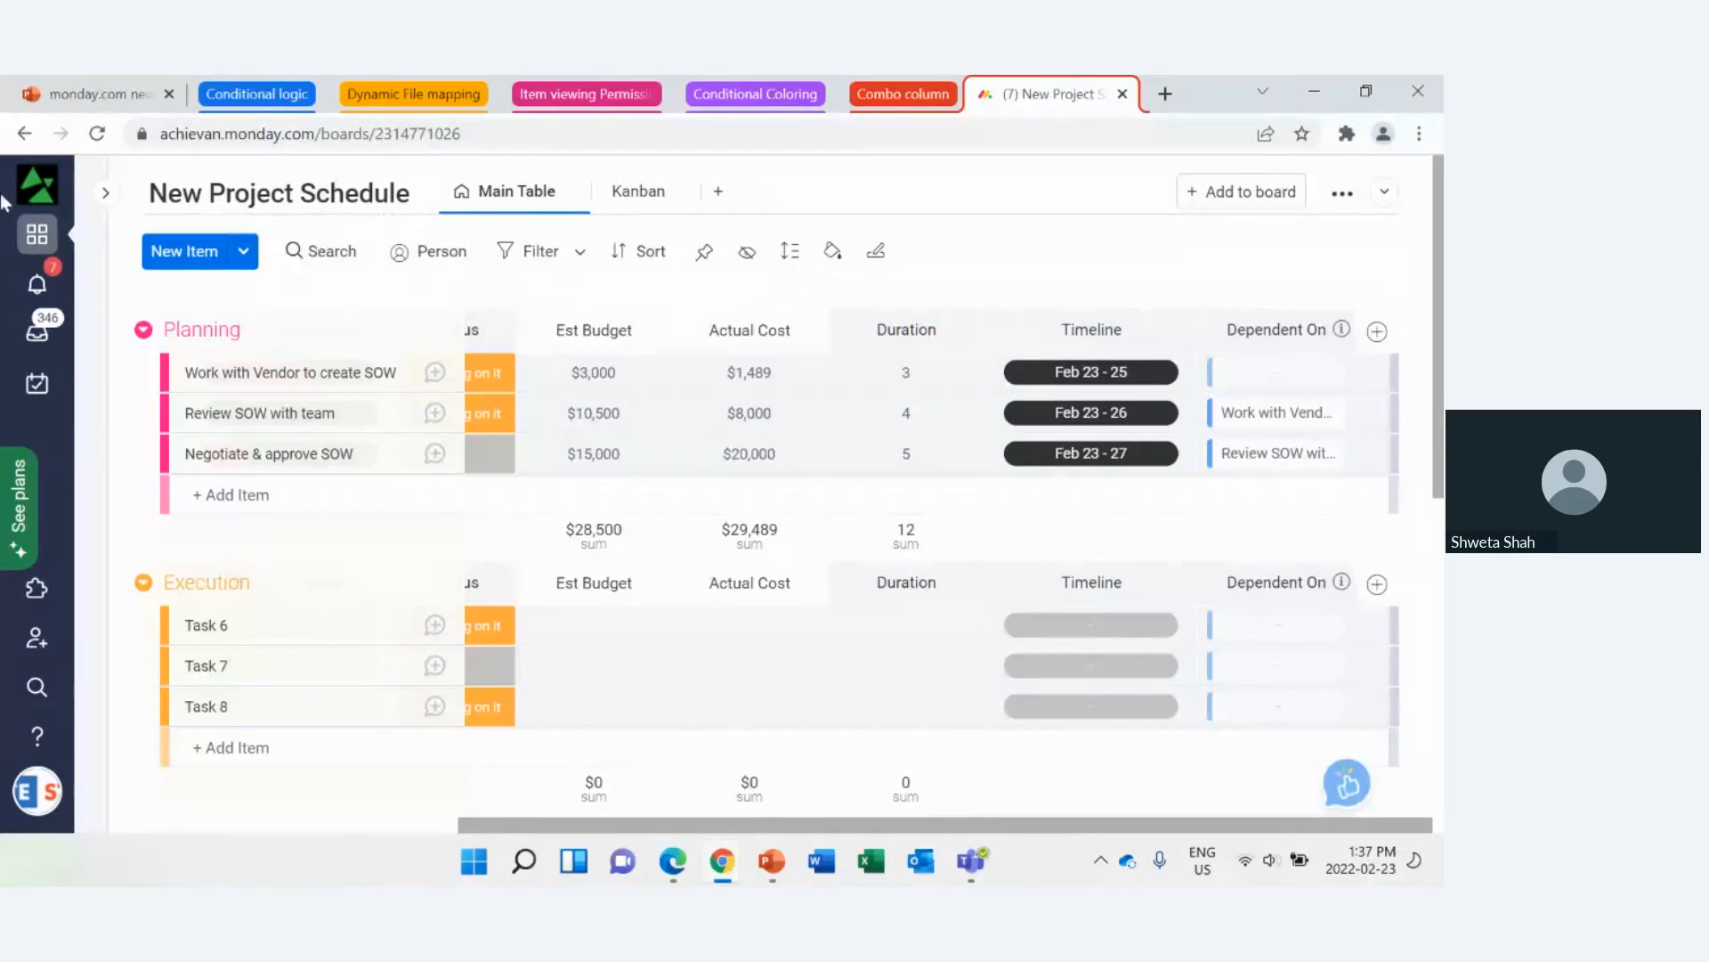
click(97, 142)
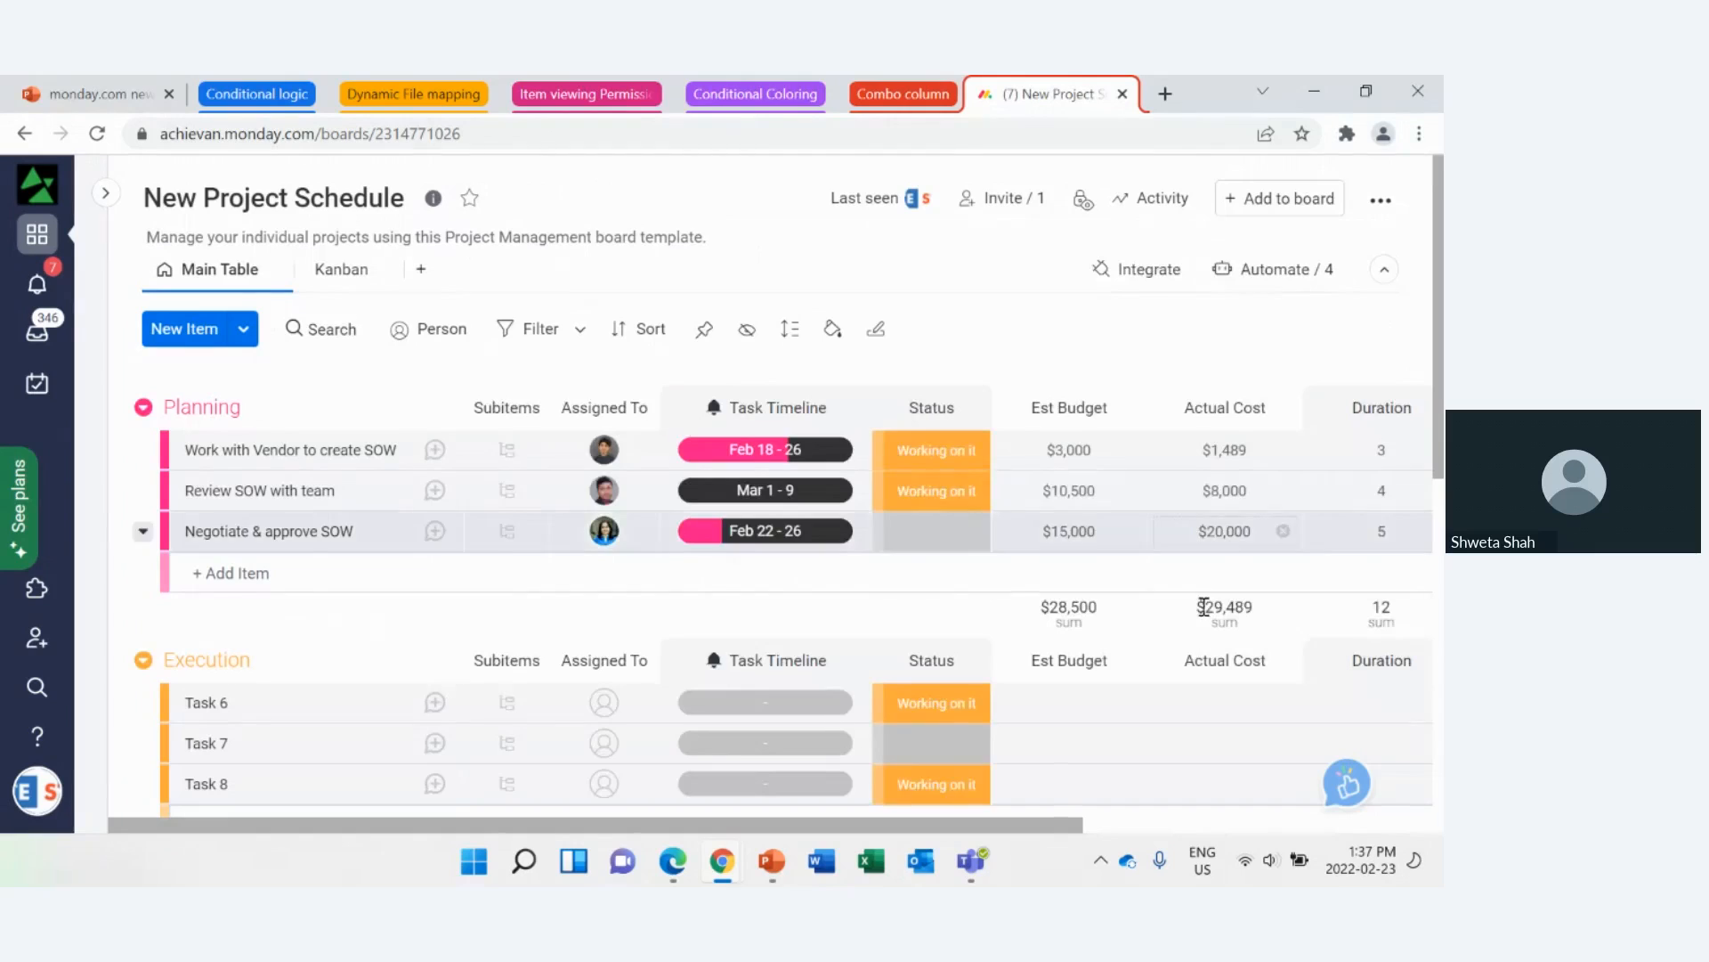
drag(1073, 825, 1440, 863)
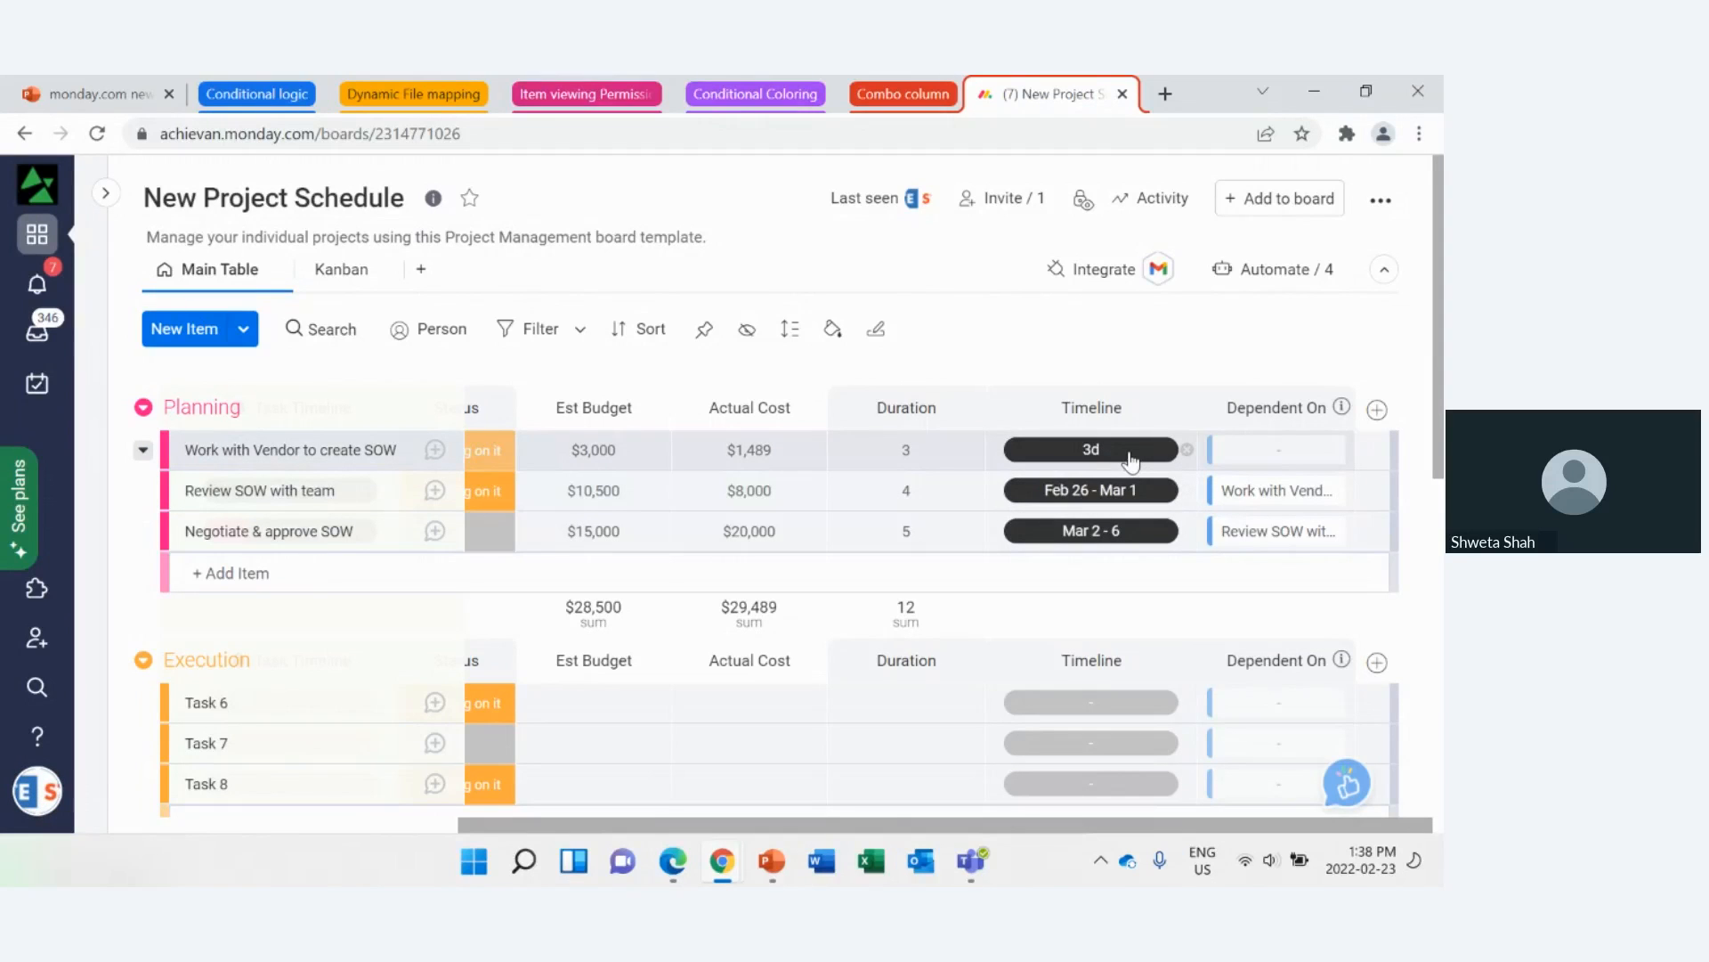
Step: Check the Timeline Weekends option in the admin account settings and return to the boards
click(37, 791)
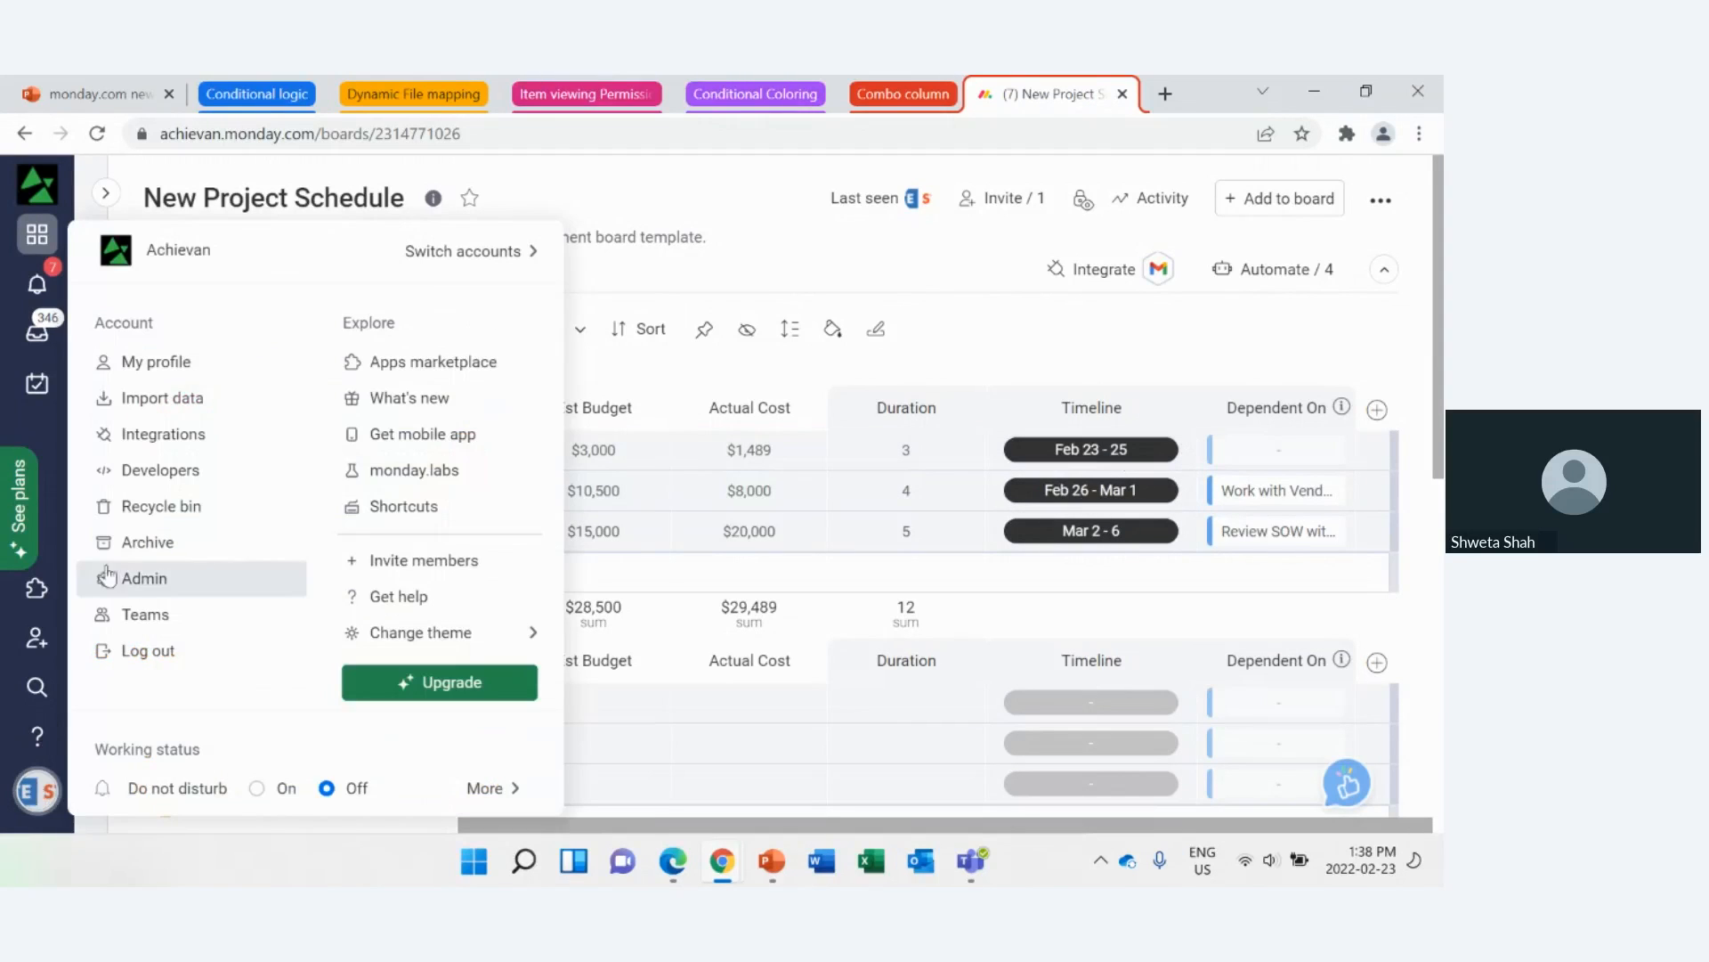
click(163, 587)
click(592, 234)
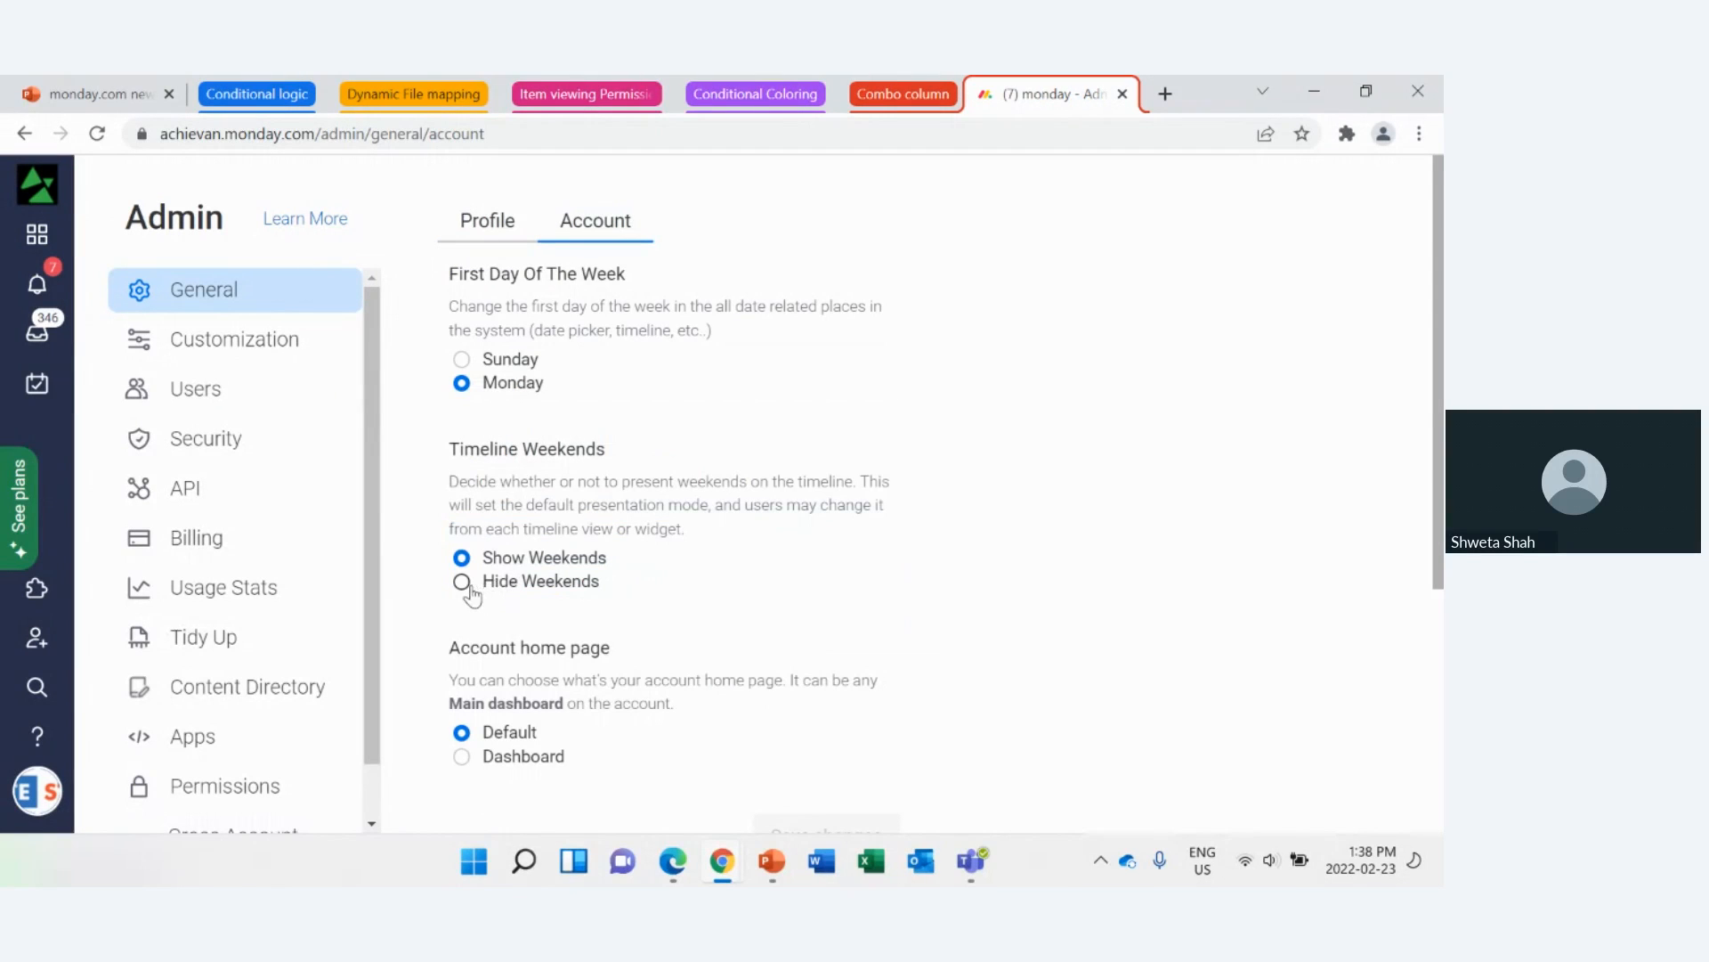
click(36, 235)
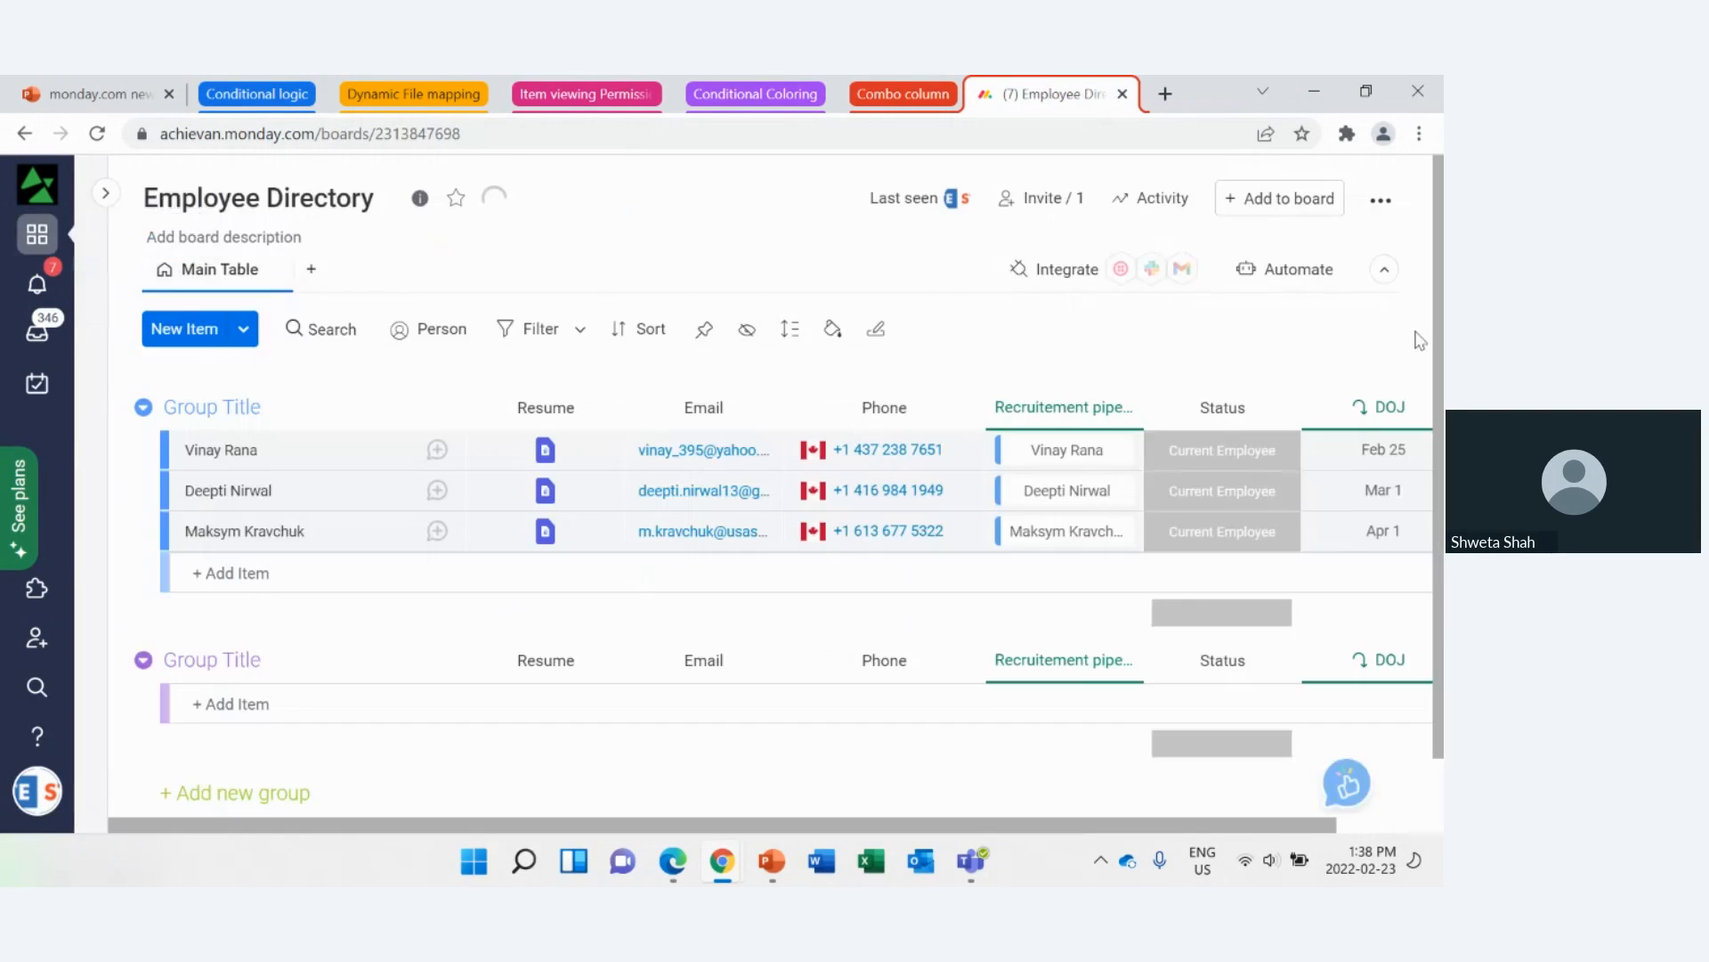
click(933, 100)
click(935, 100)
click(1024, 98)
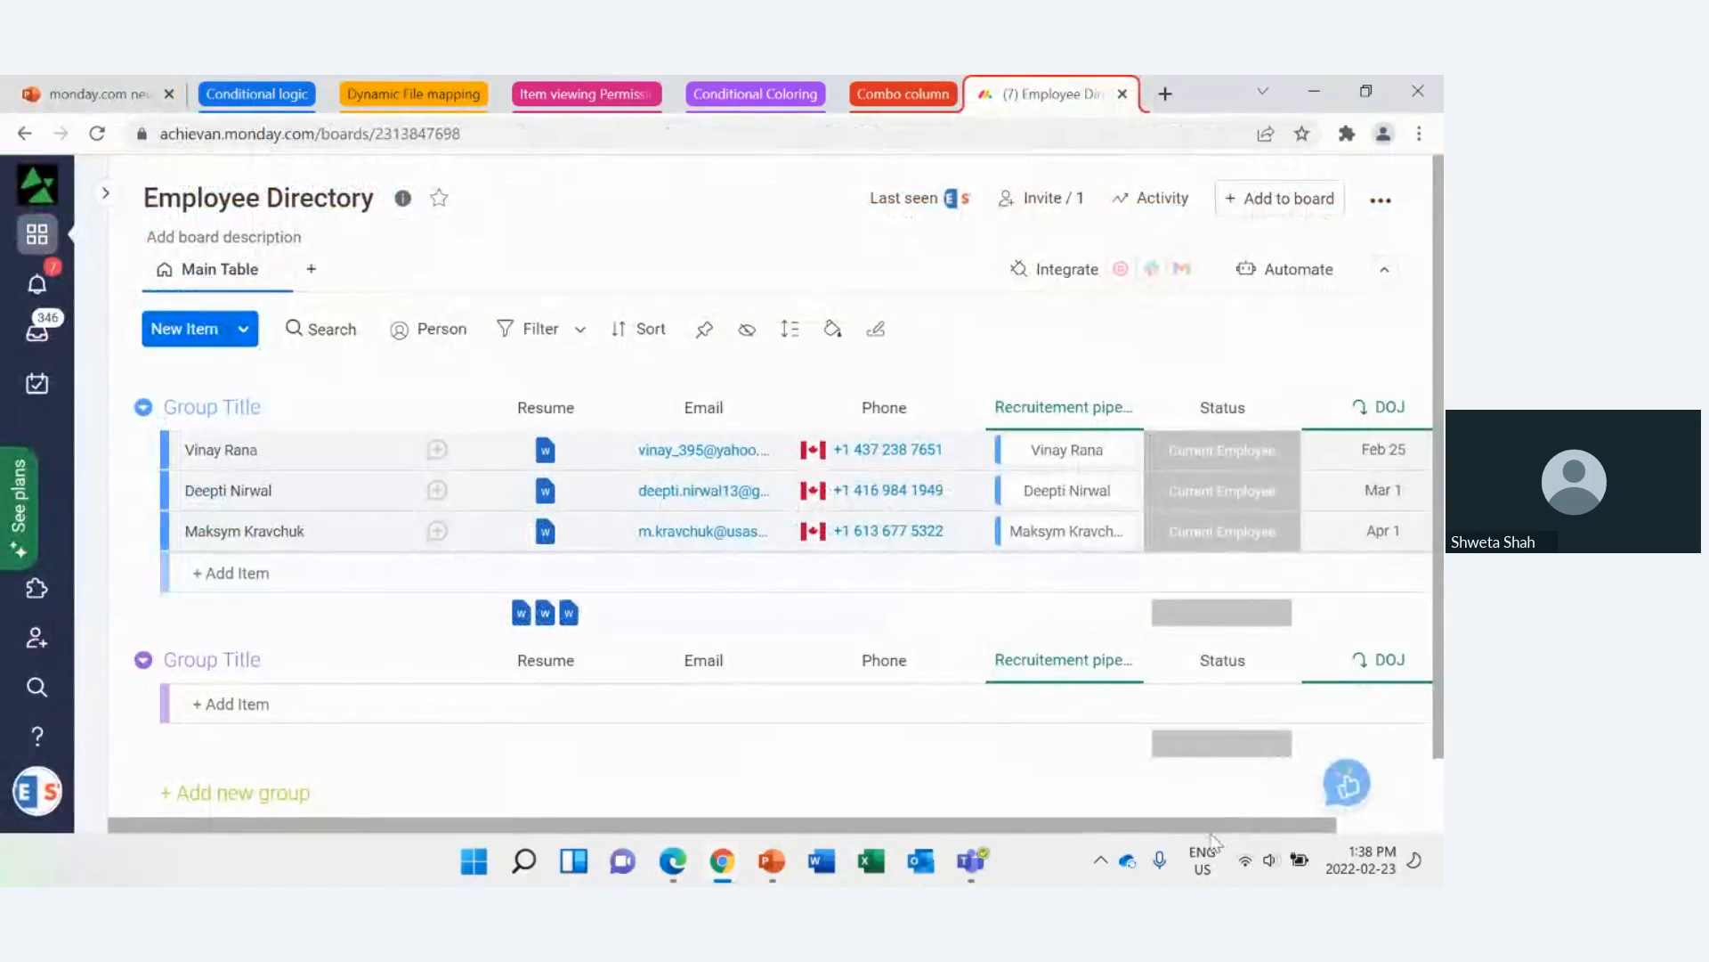
drag(1211, 832, 1337, 832)
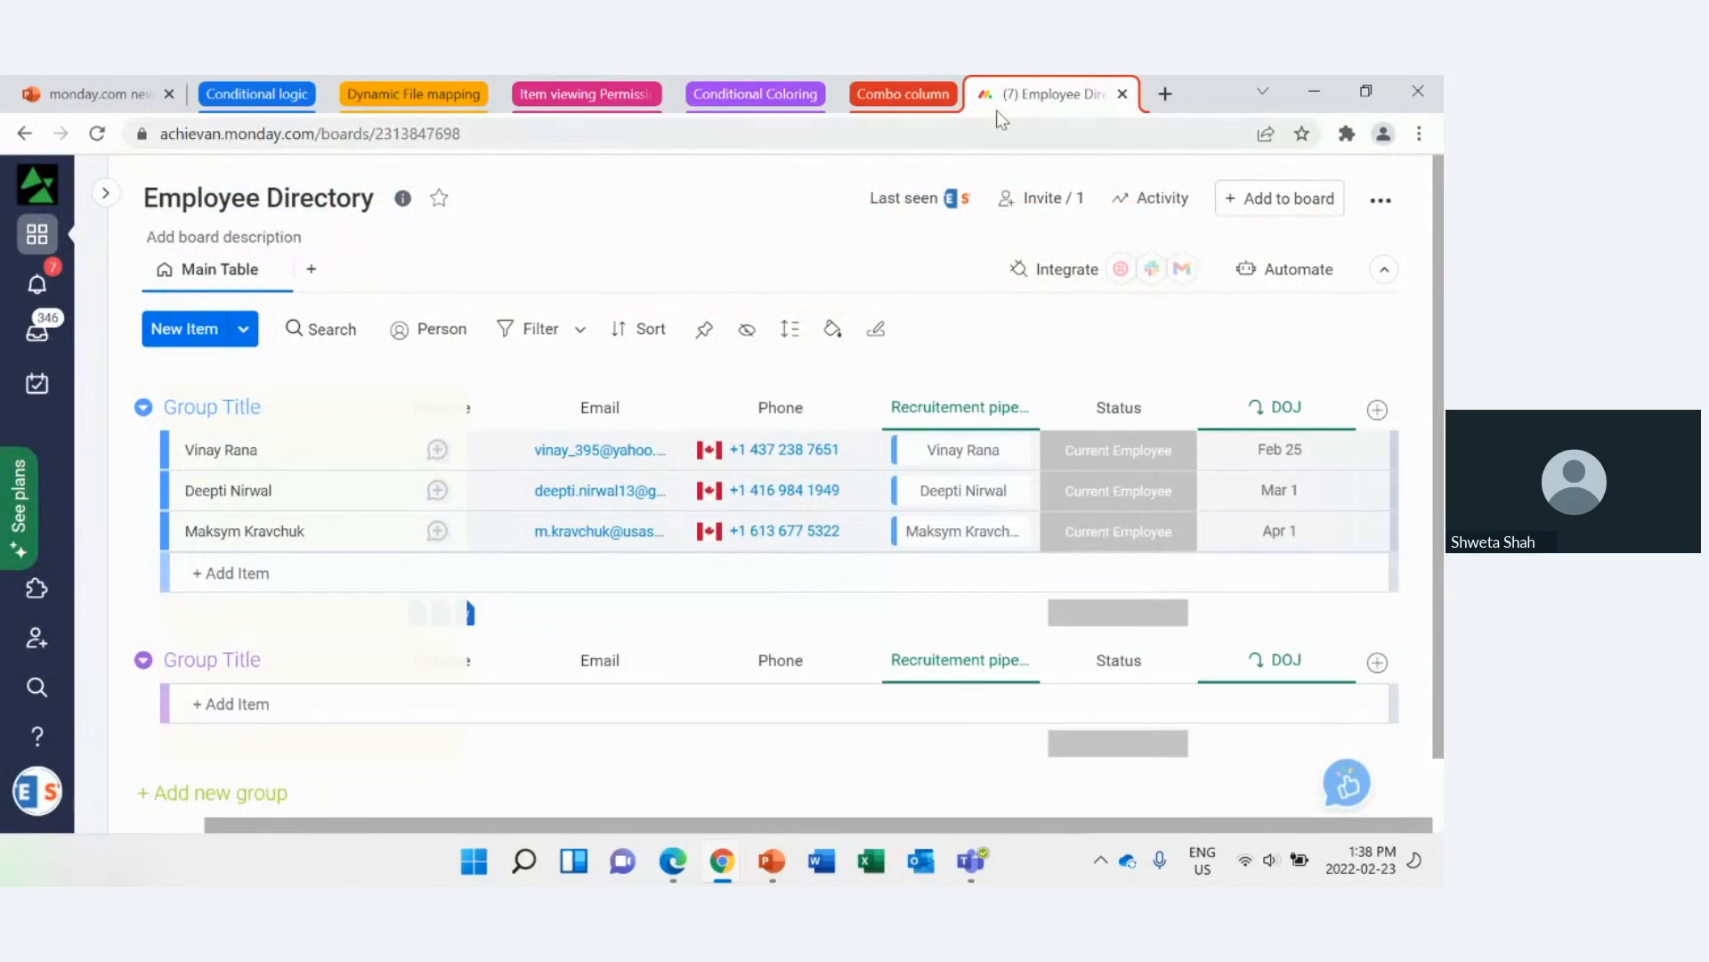
click(933, 96)
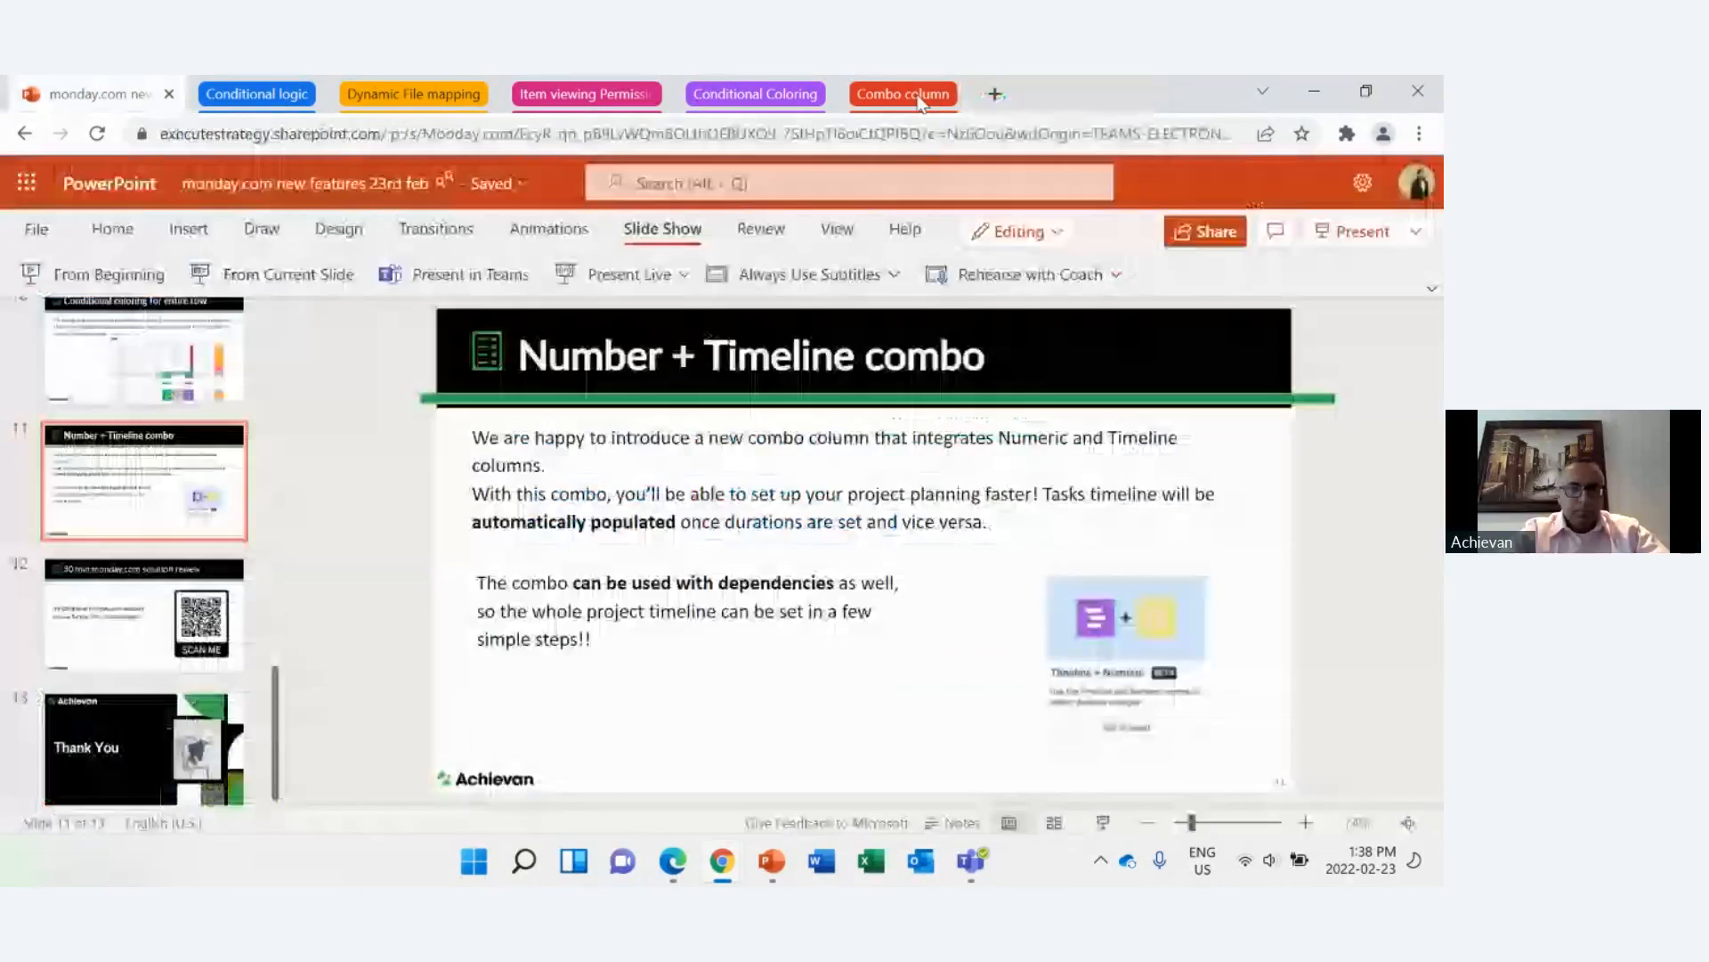
click(935, 100)
click(1041, 93)
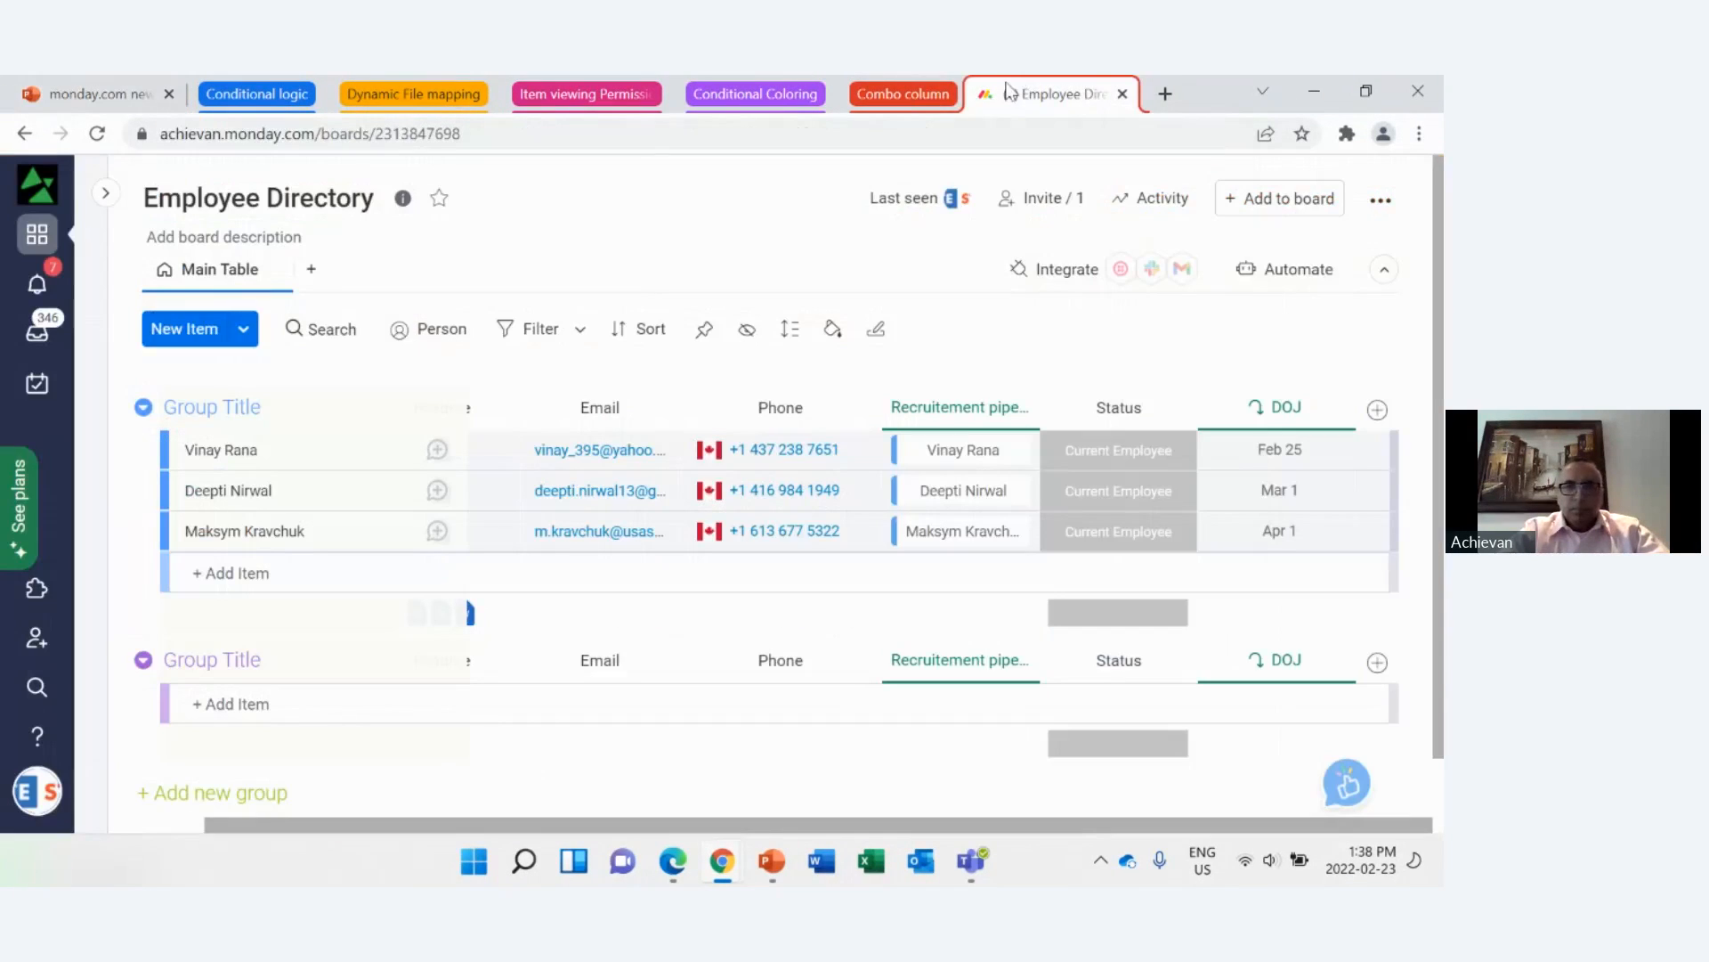
Step: Reopen the New Project Schedule board from the workspace list and show its Duration, Timeline and Dependent On columns
click(105, 192)
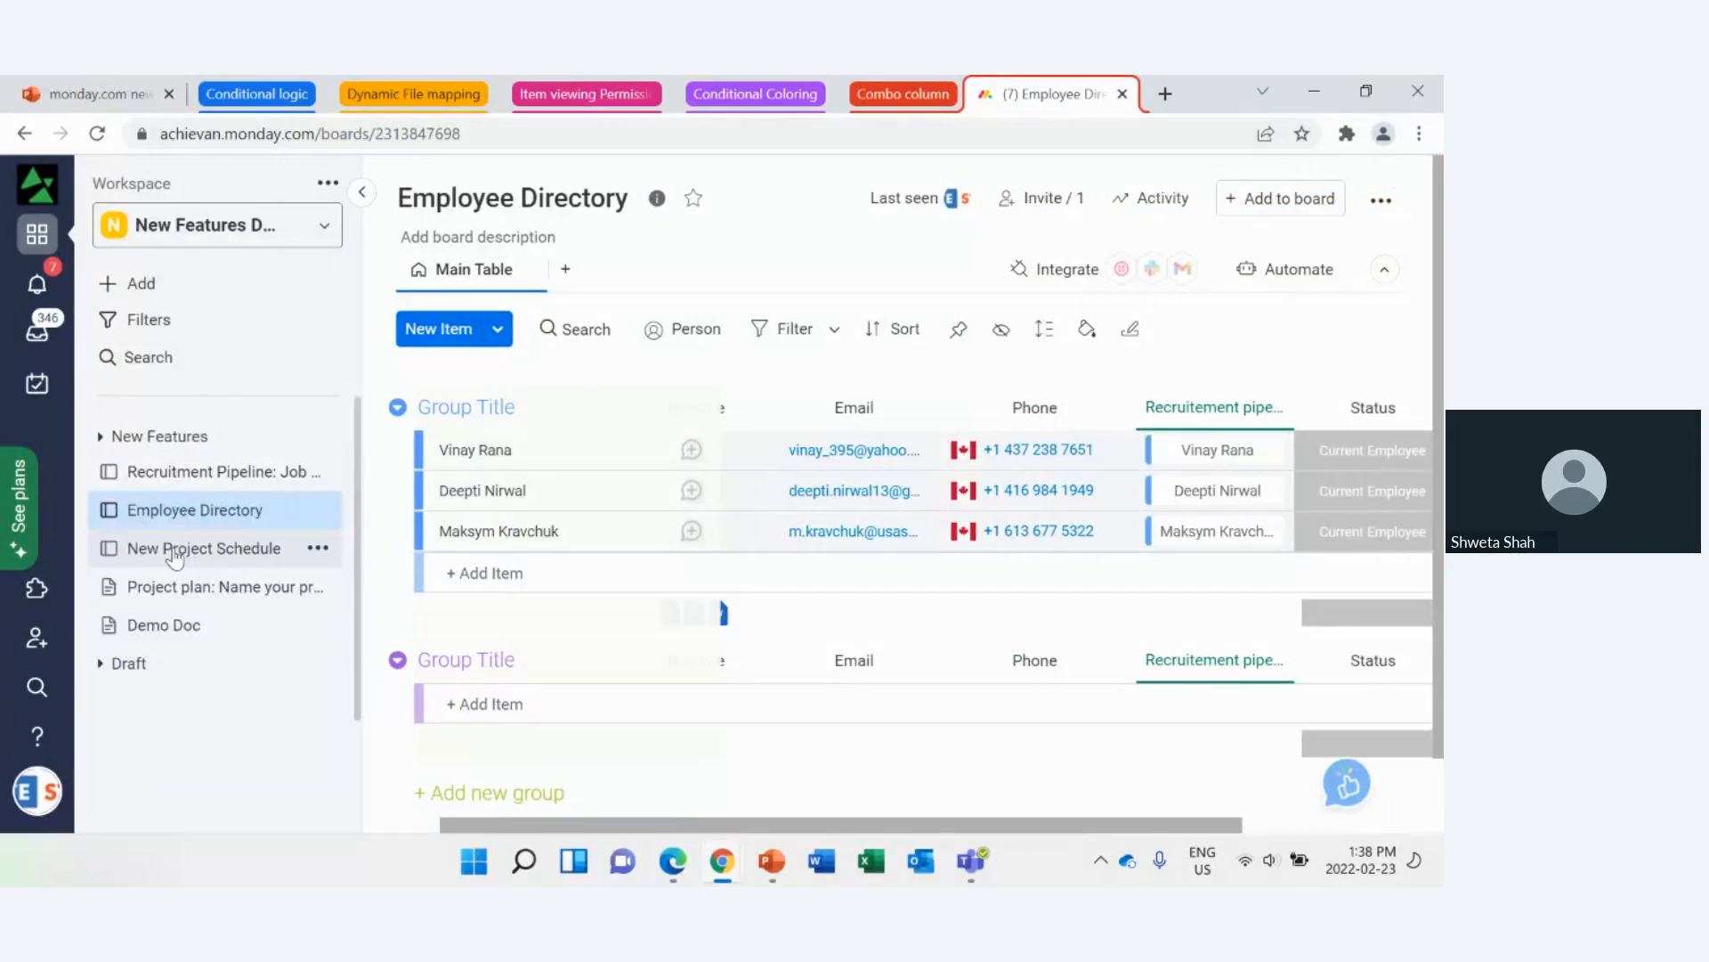
click(222, 588)
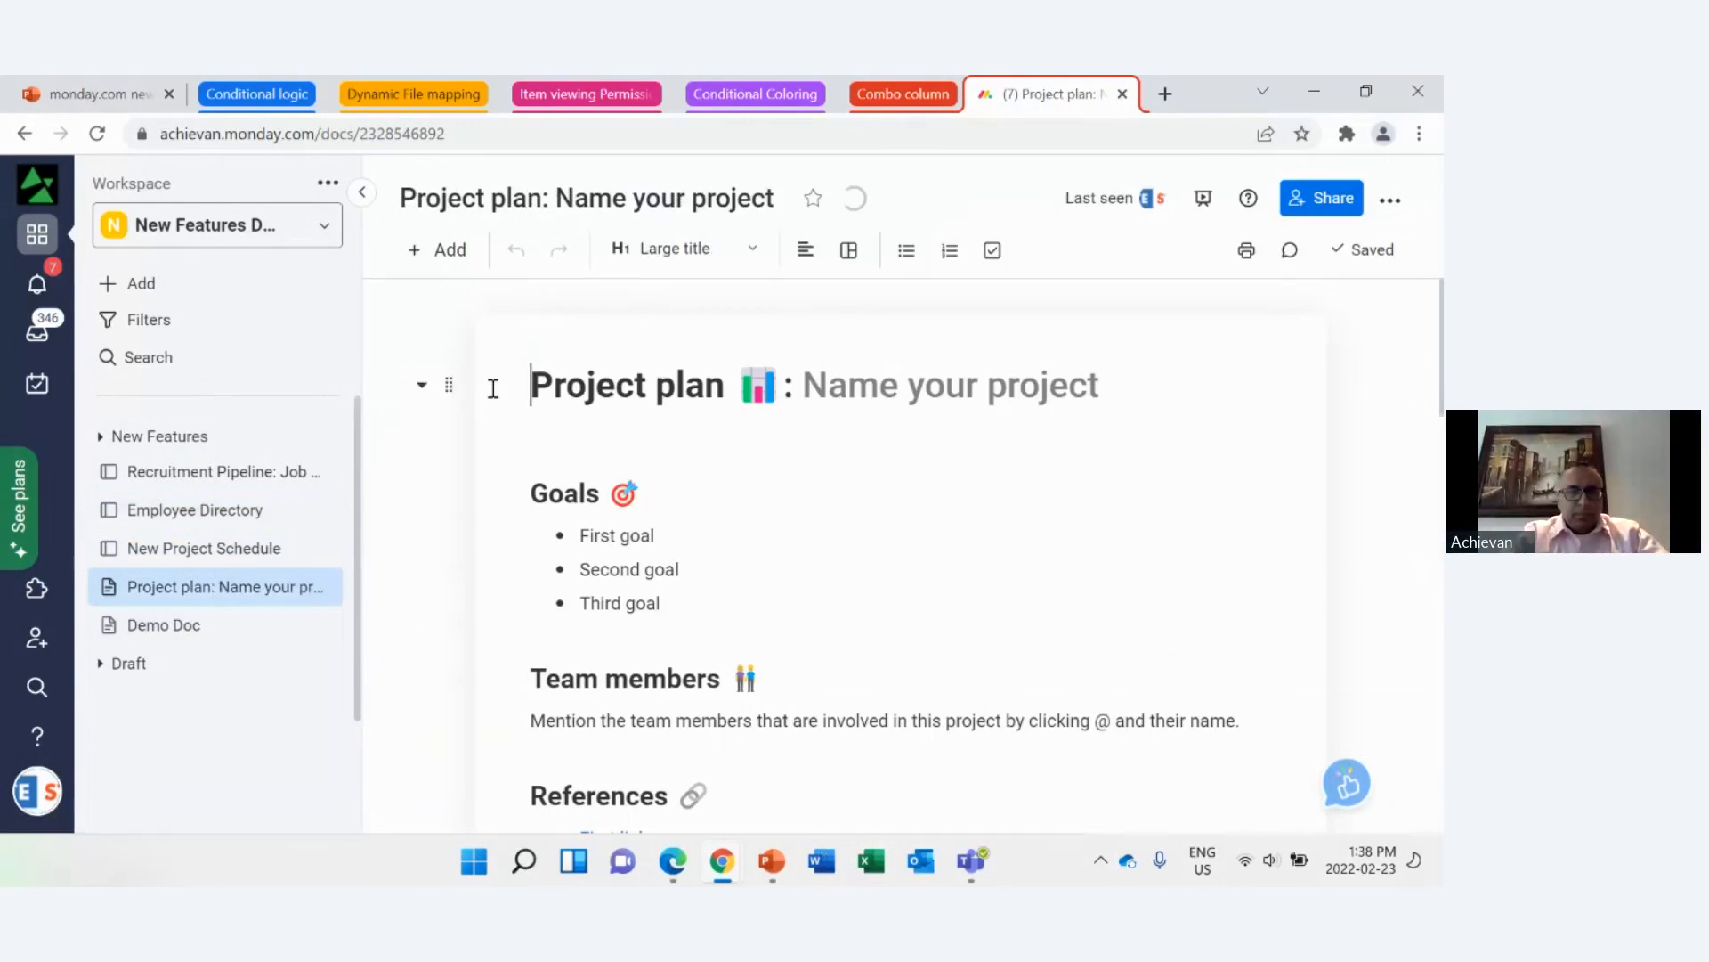
click(266, 559)
drag(789, 825, 1250, 837)
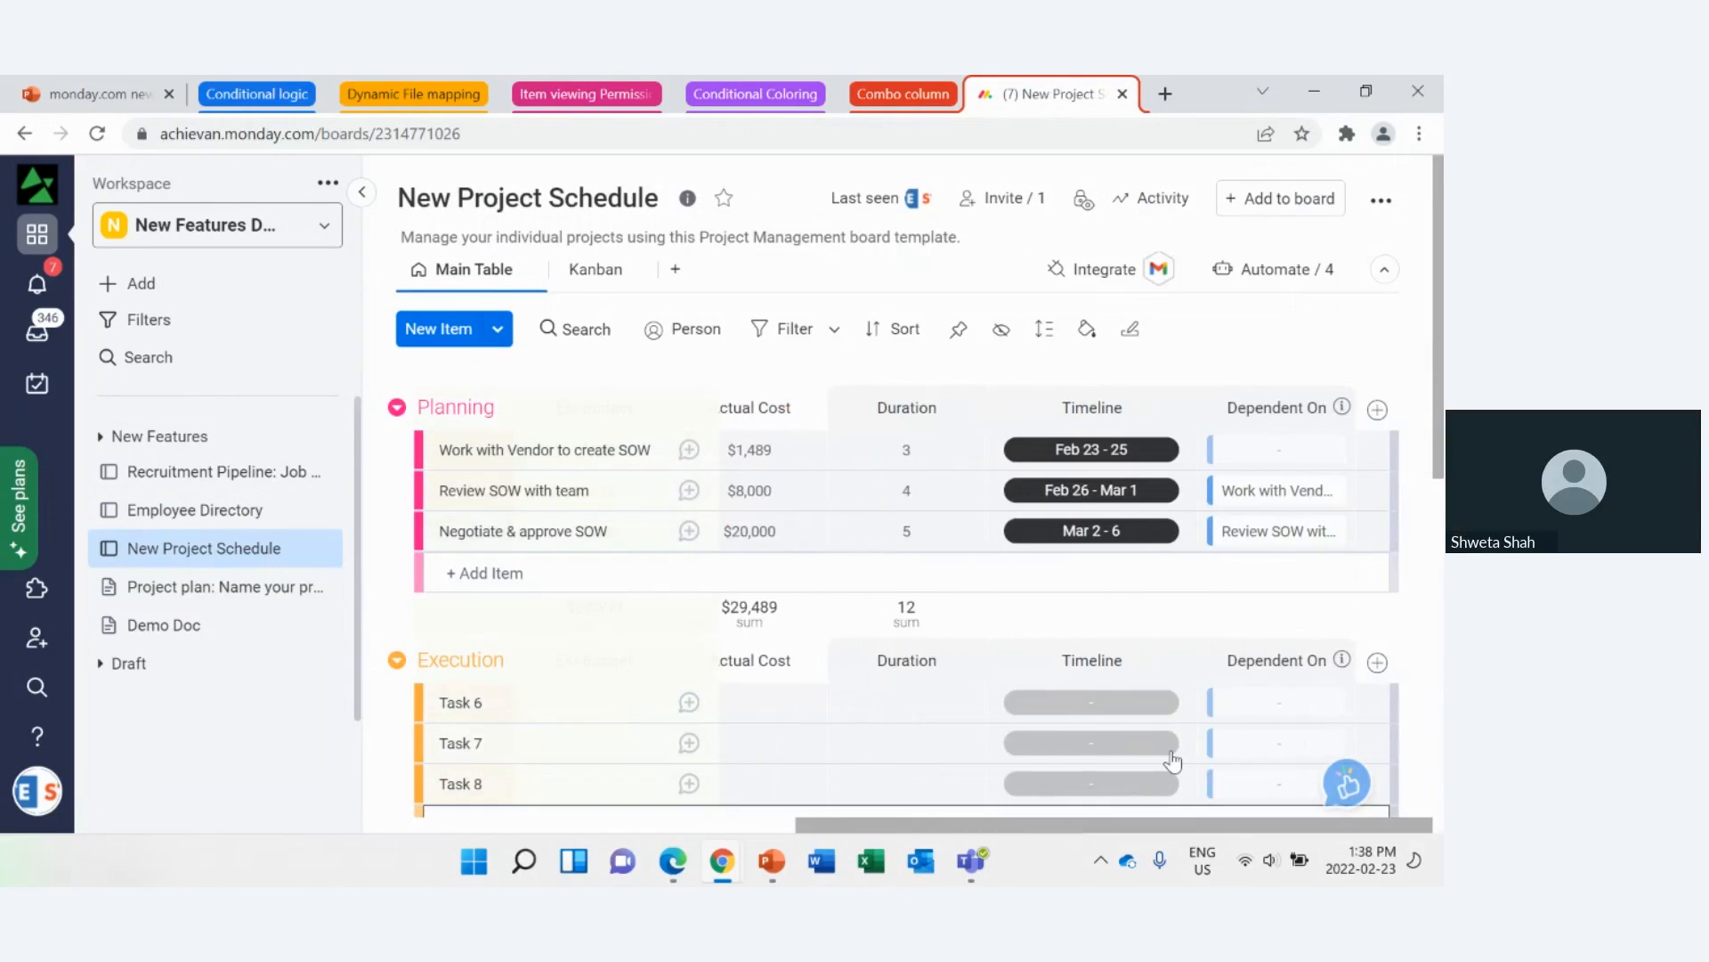
click(362, 193)
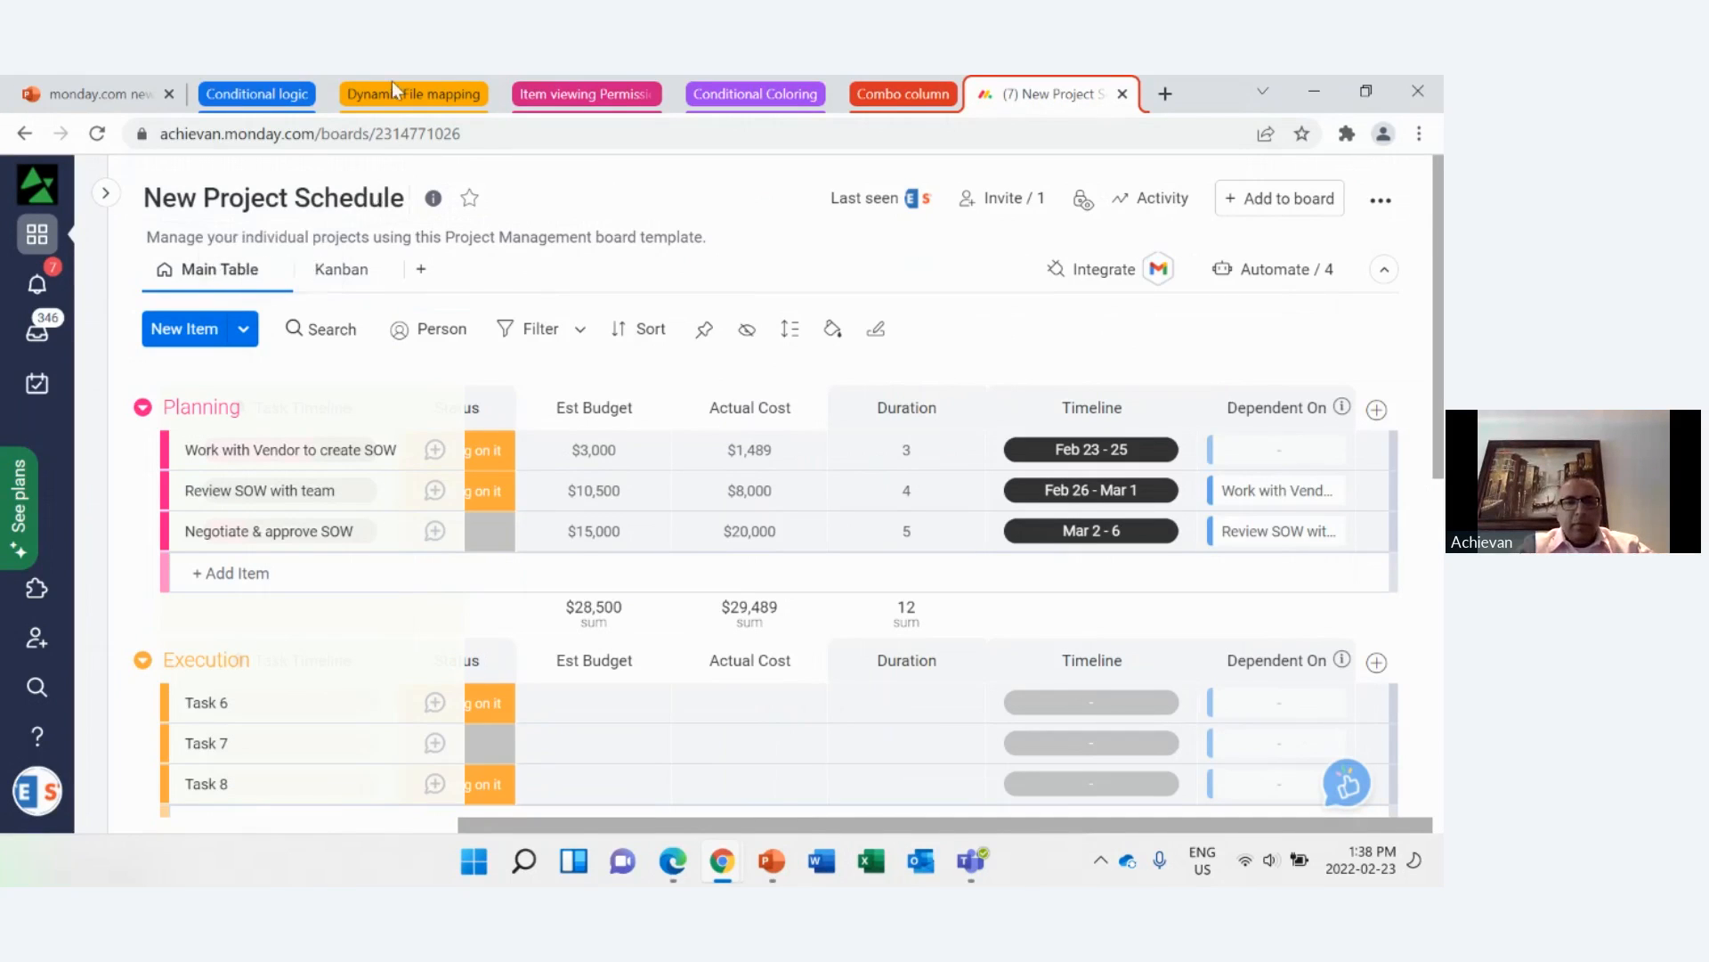
Step: Switch to the PowerPoint presentation and start the slide show from the Feature Demo slide
click(97, 94)
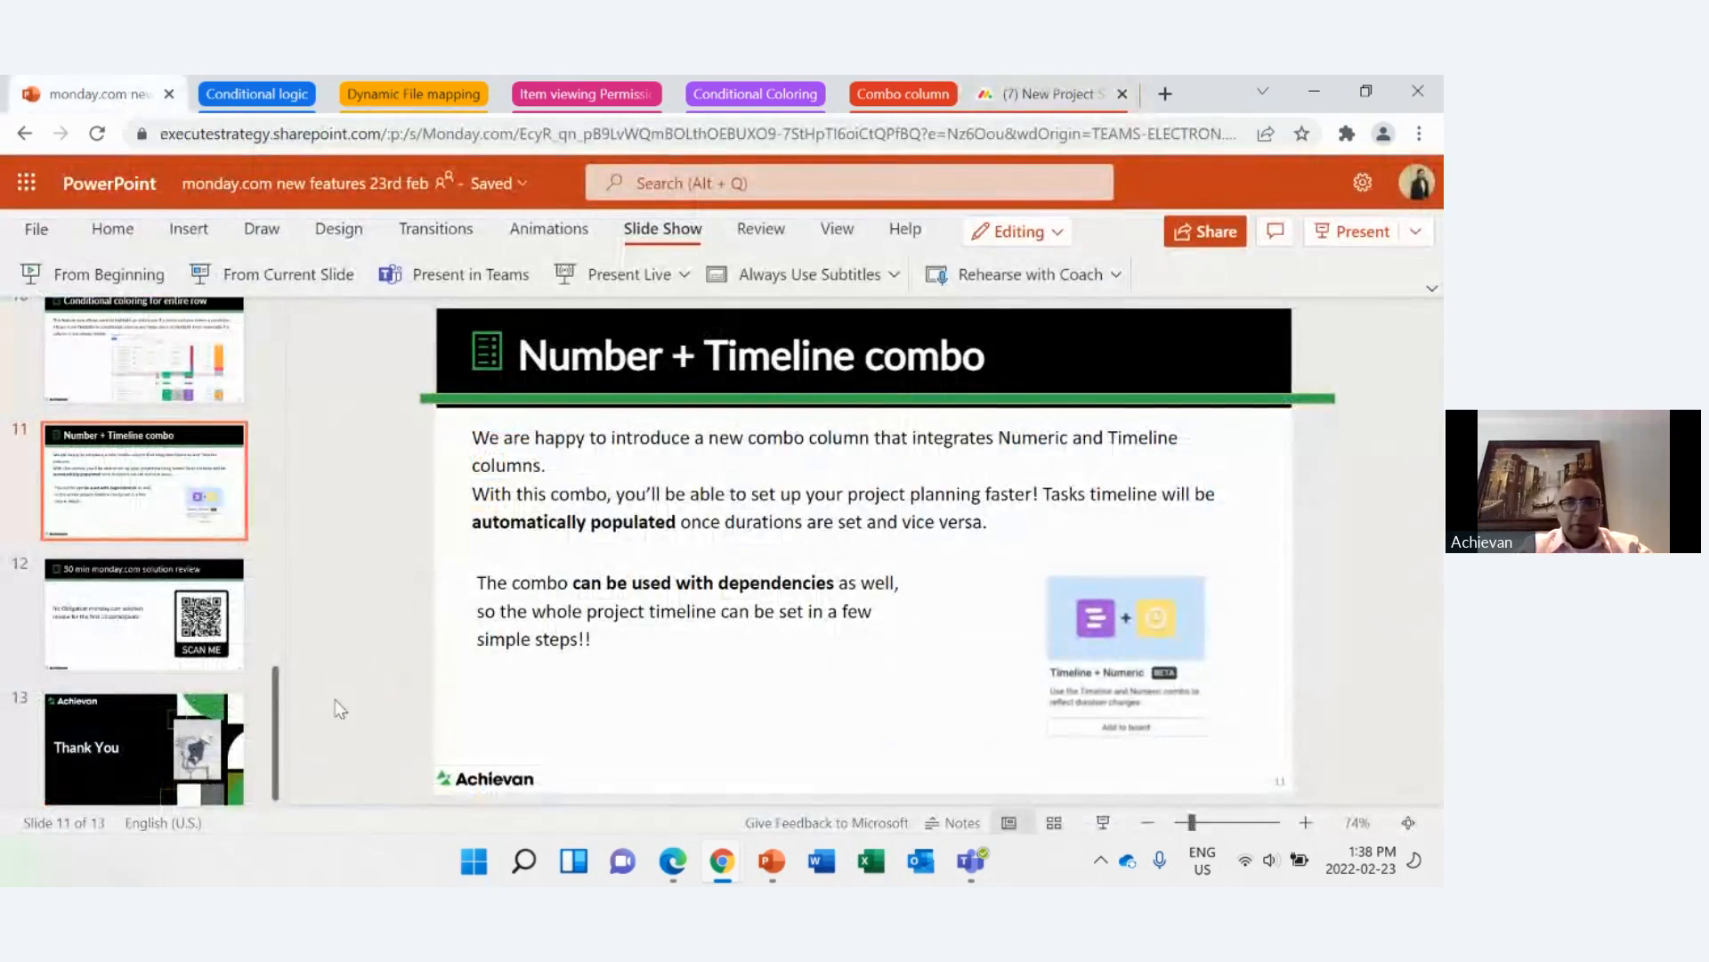
drag(280, 711, 302, 505)
click(196, 523)
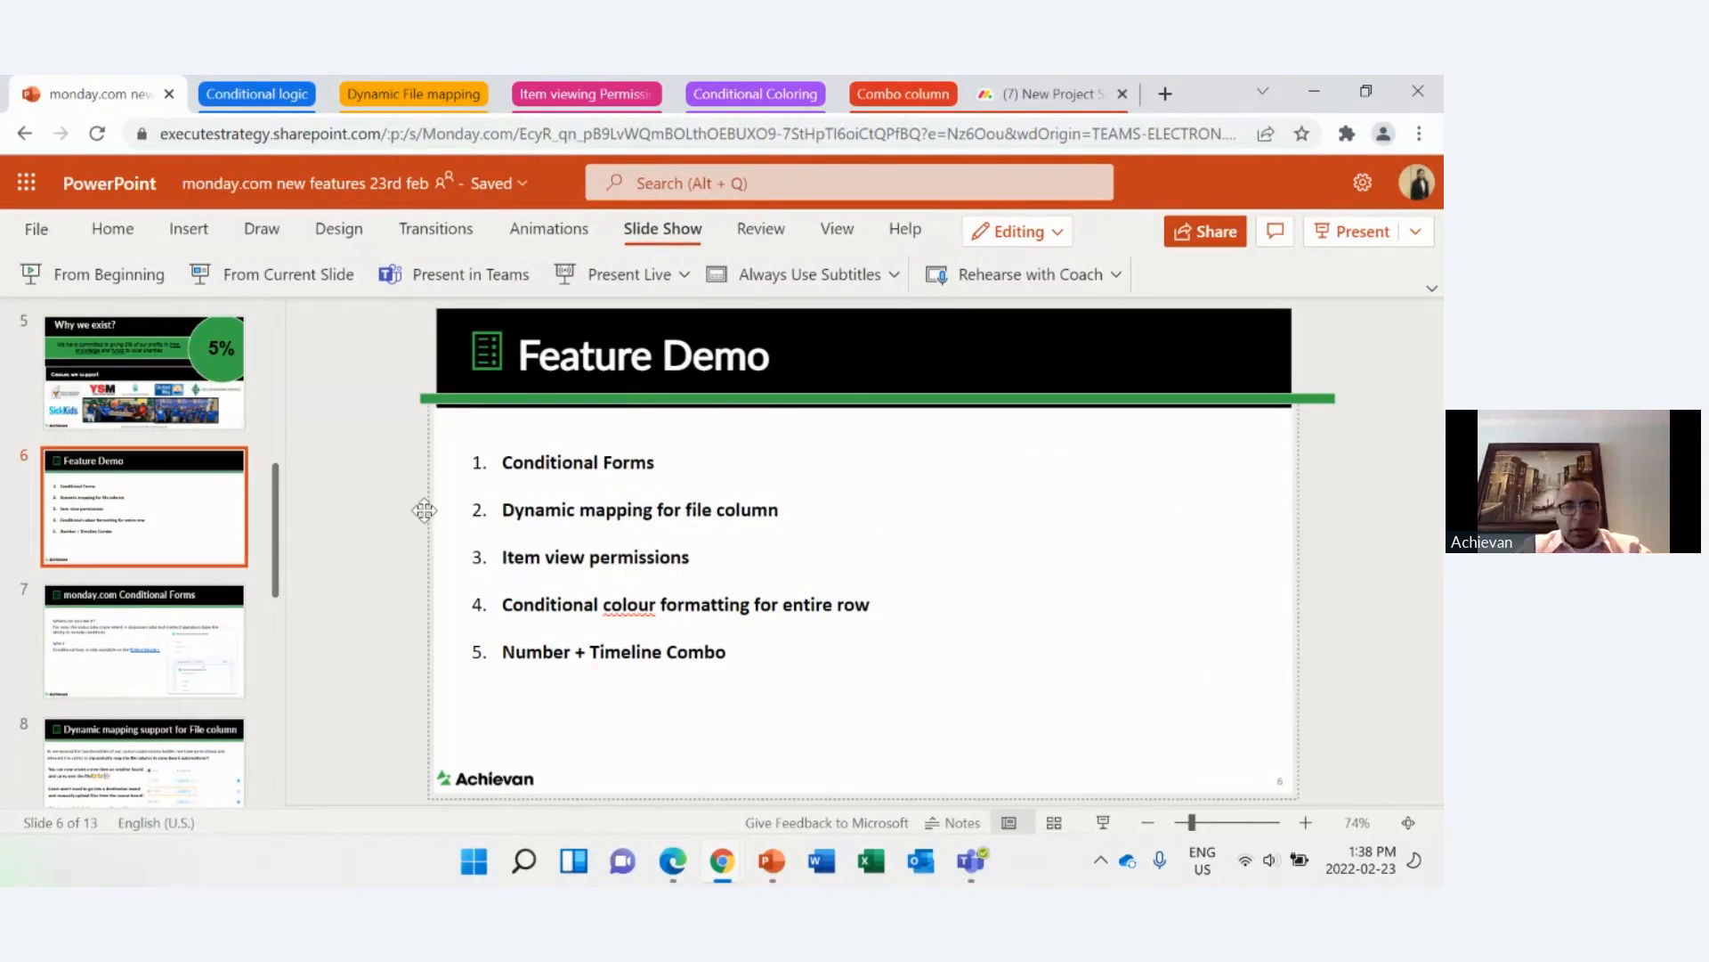
click(279, 276)
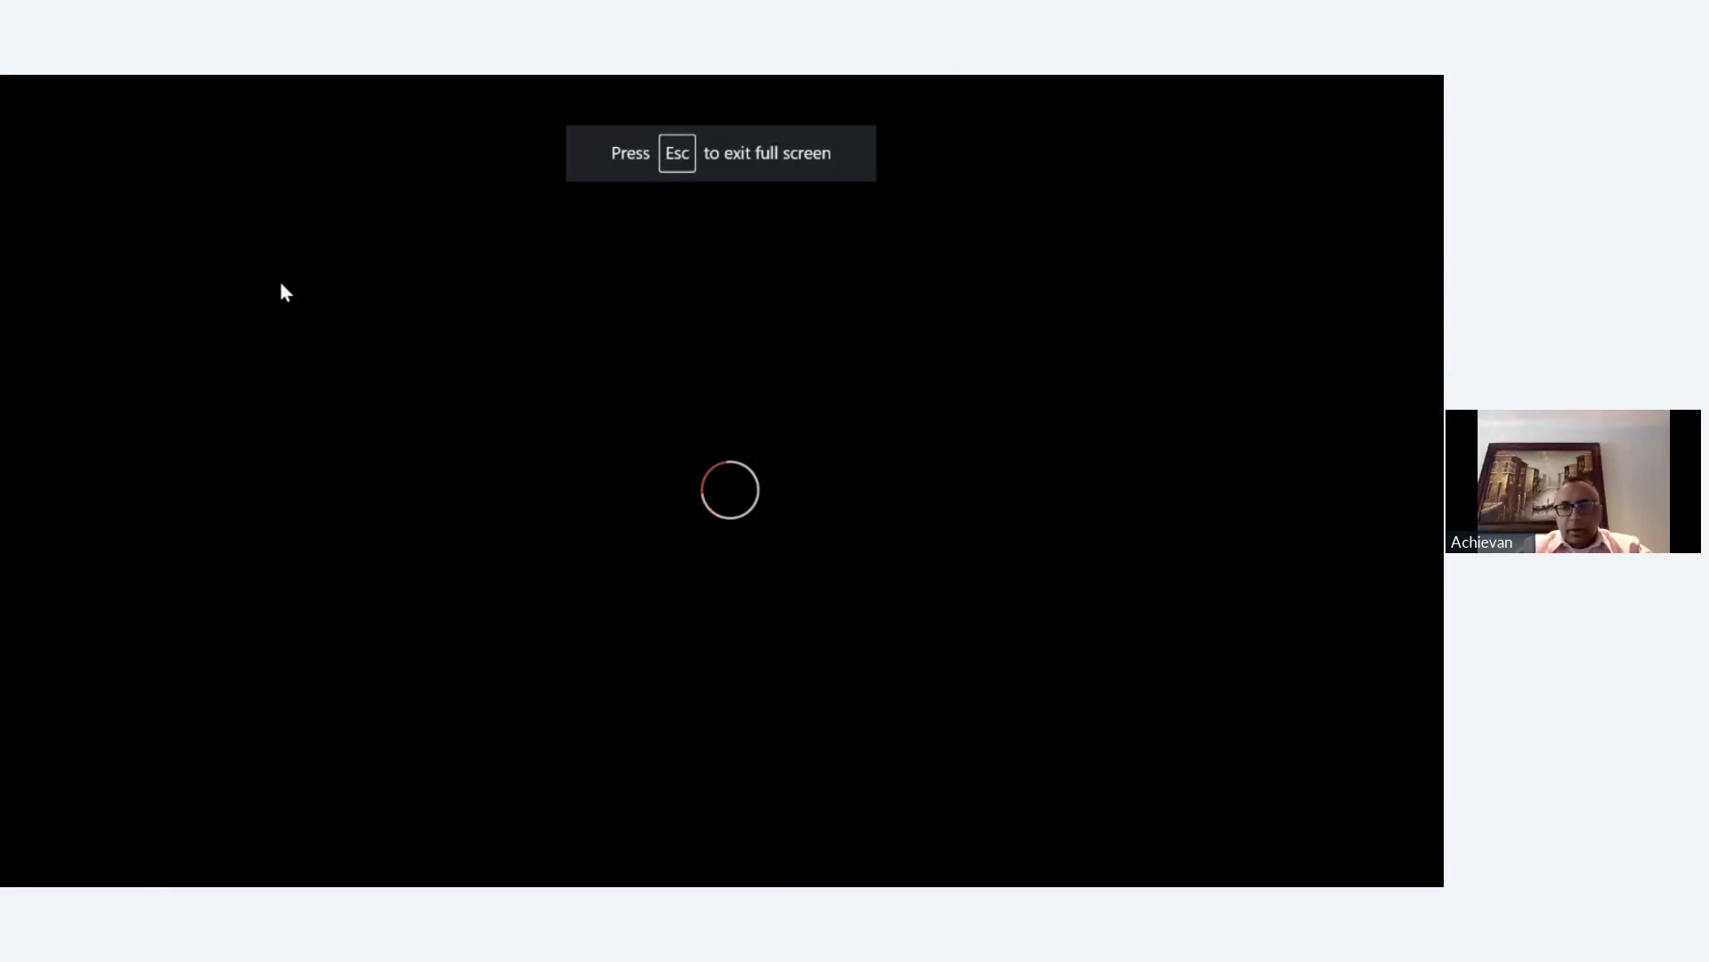